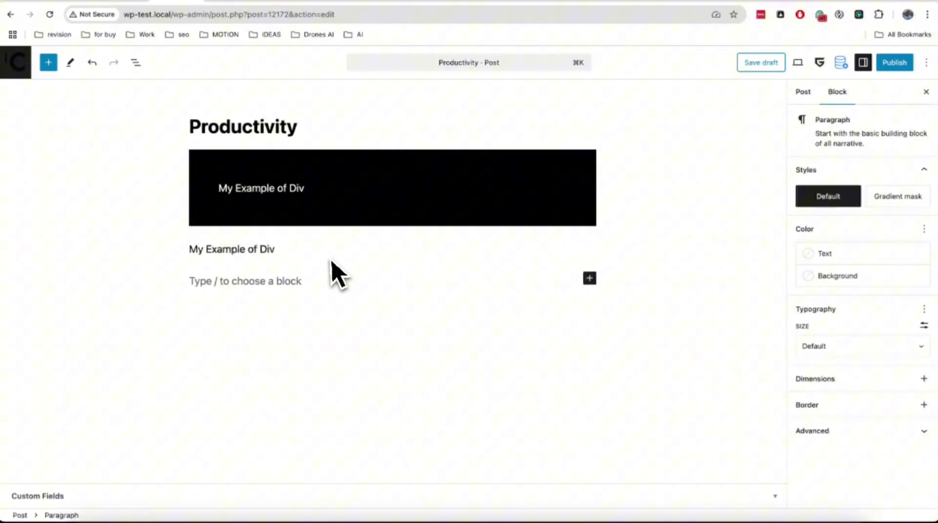
- Copy the style attributes of the black div and paste them onto the plain "My Example of Div" block below it
click(220, 155)
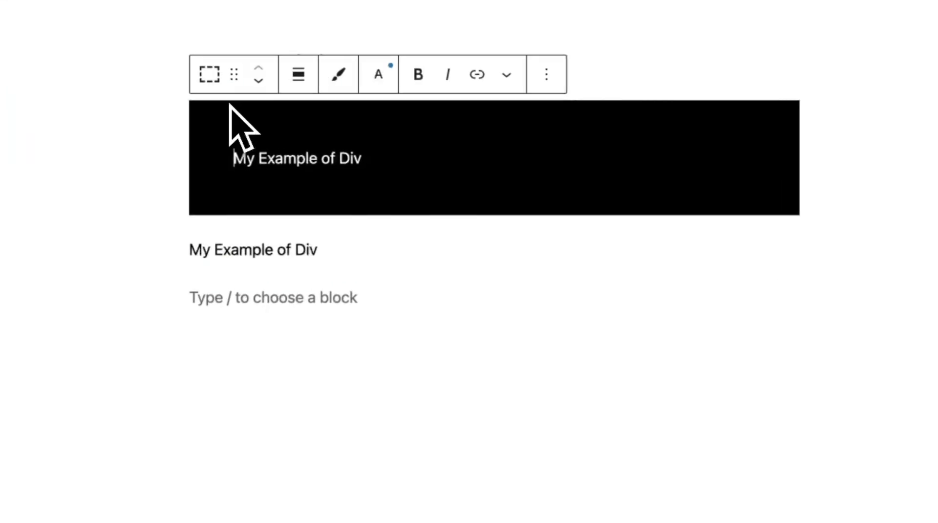
click(339, 74)
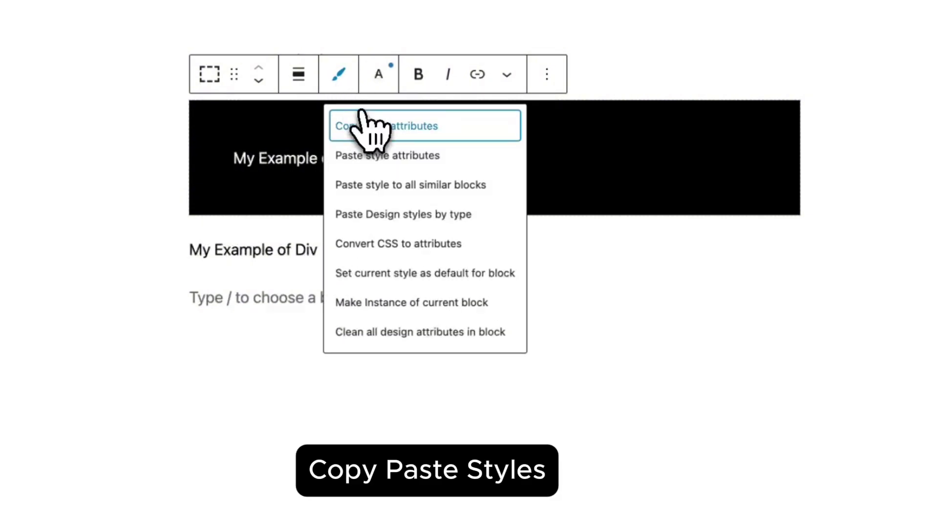
click(391, 126)
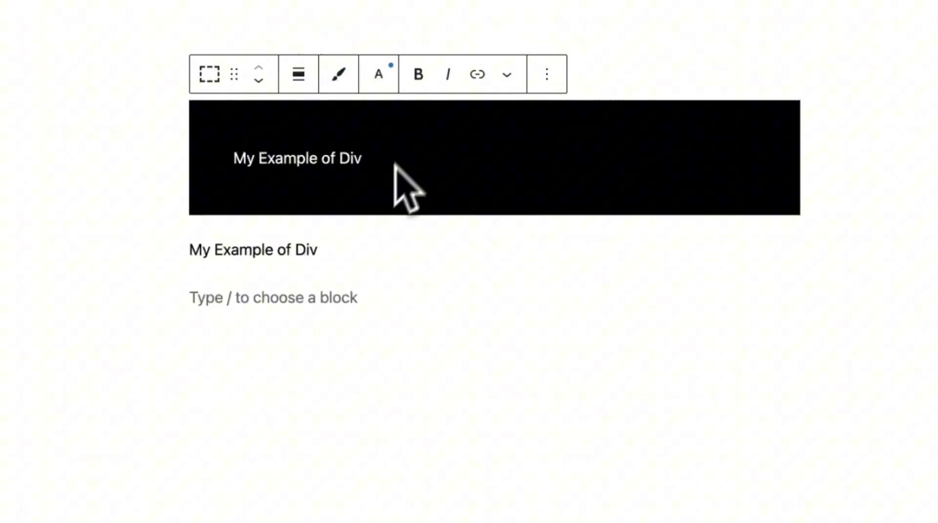
click(297, 249)
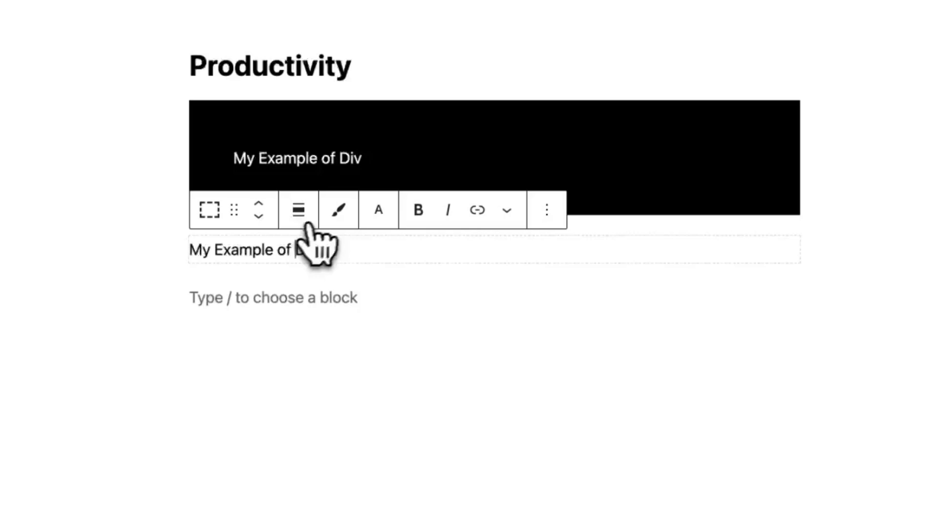
click(339, 210)
click(376, 291)
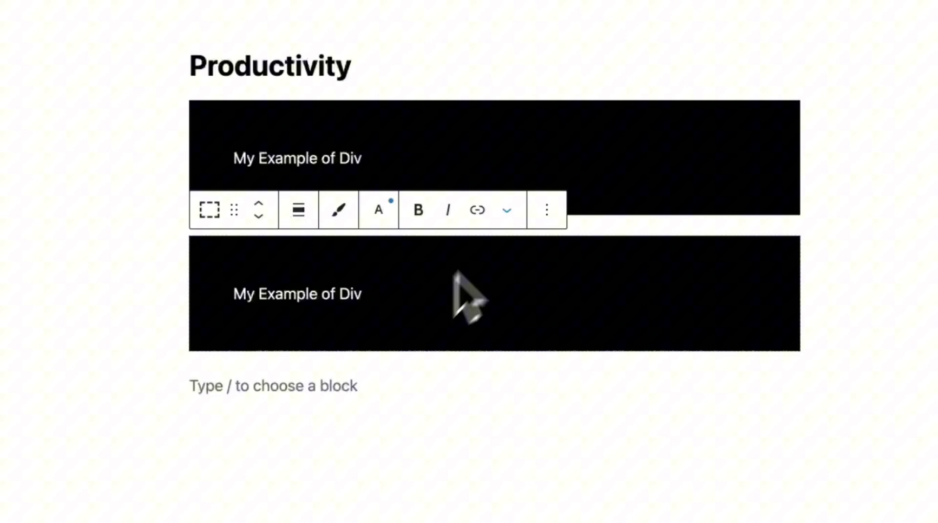
click(547, 210)
click(455, 331)
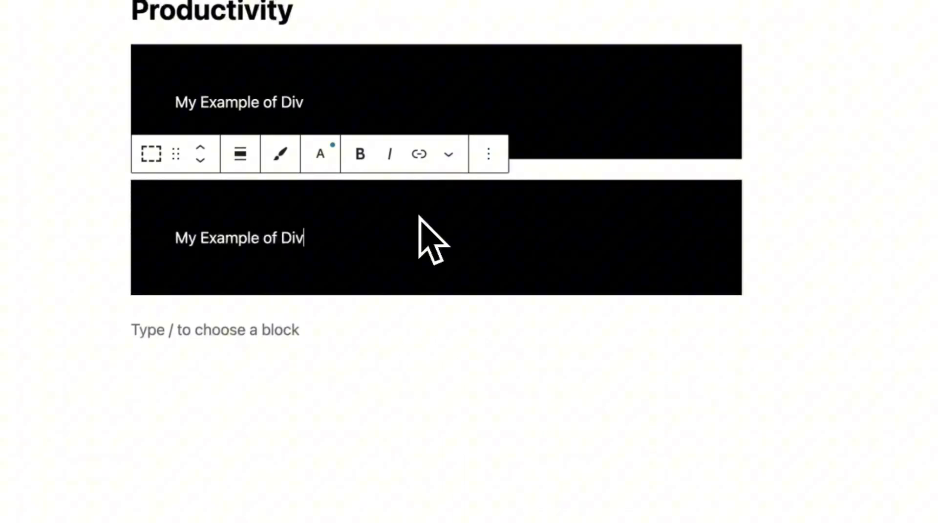
- Clean all design attributes in the second div and undo that cleaning
click(286, 155)
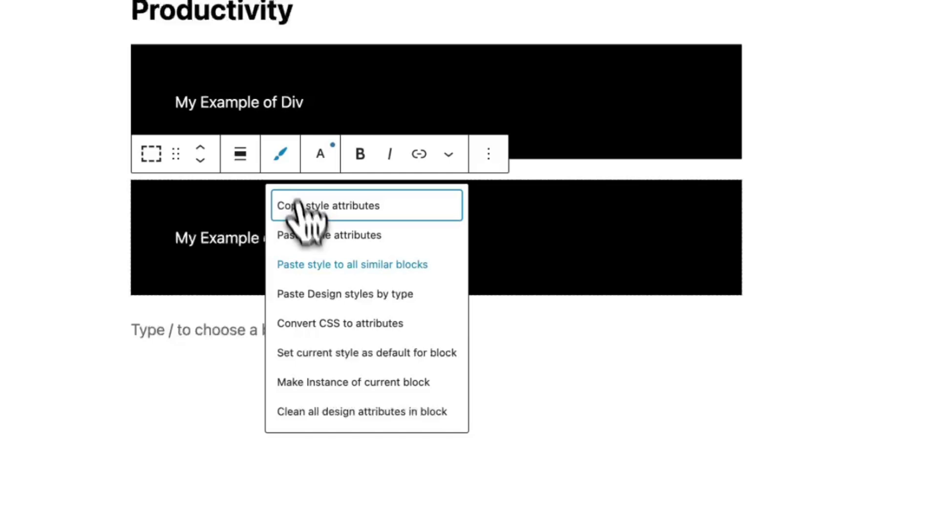
click(345, 412)
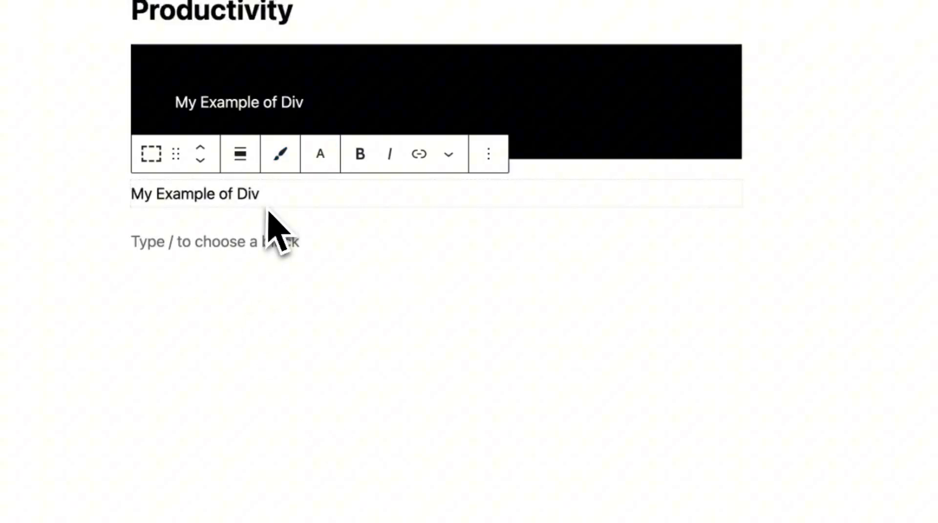
key(super+z)
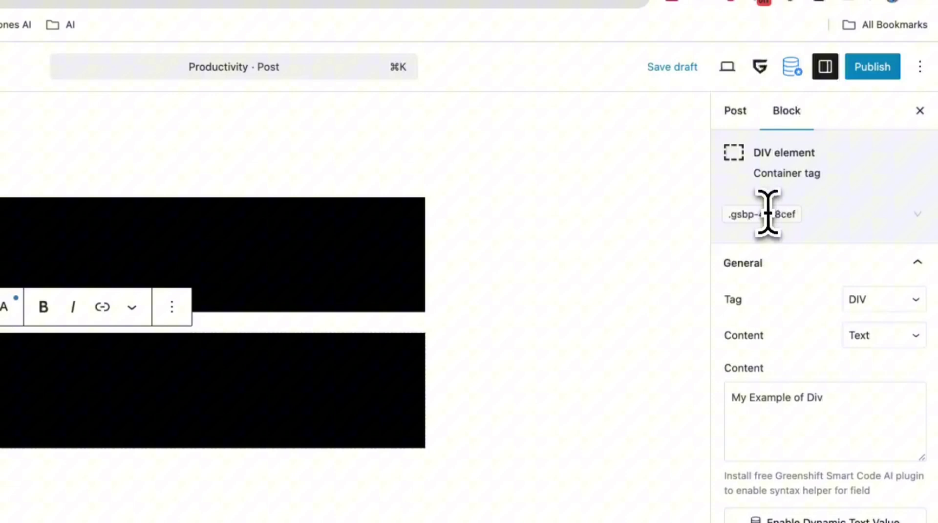
- Open the root class settings of the second div and remove its autogenerated class
click(767, 213)
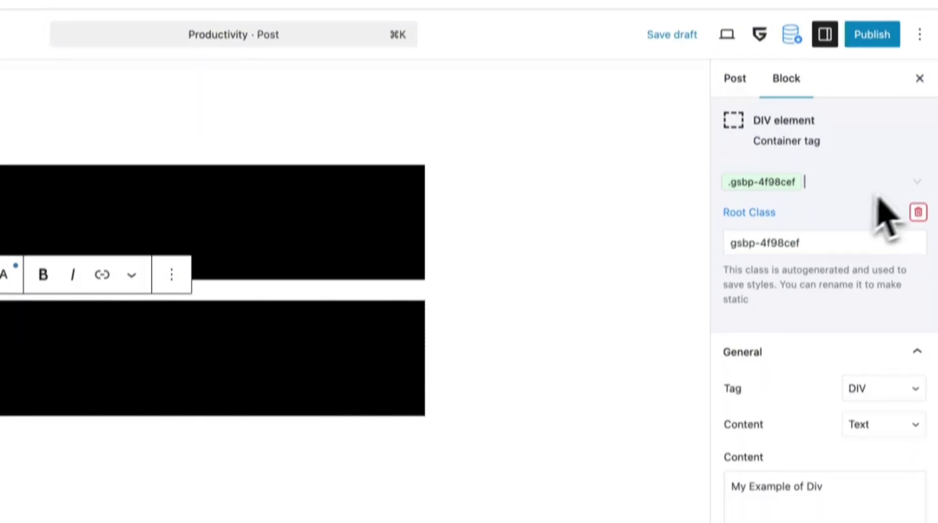
click(918, 244)
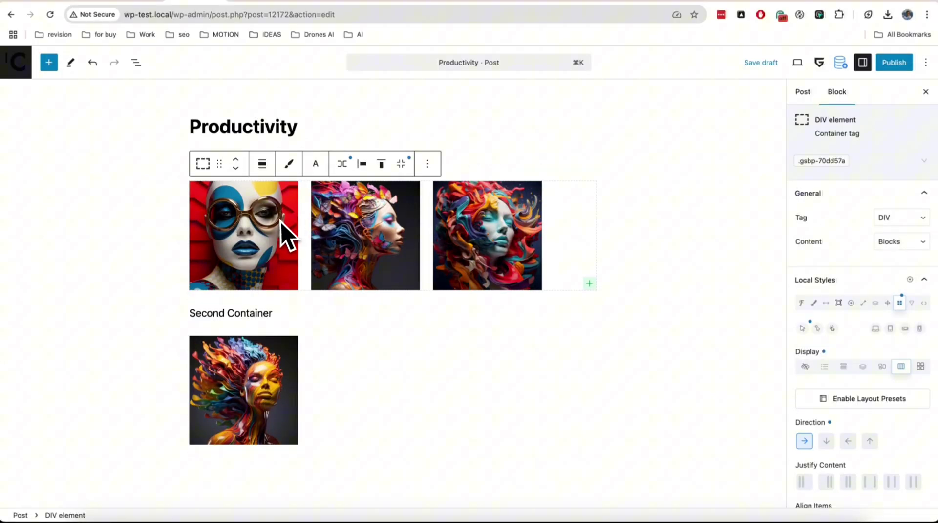
- Set the height of the first image in the first container to 300 px in its local size styles
click(281, 222)
scroll(855, 337, down, 3)
scroll(855, 337, down, 5)
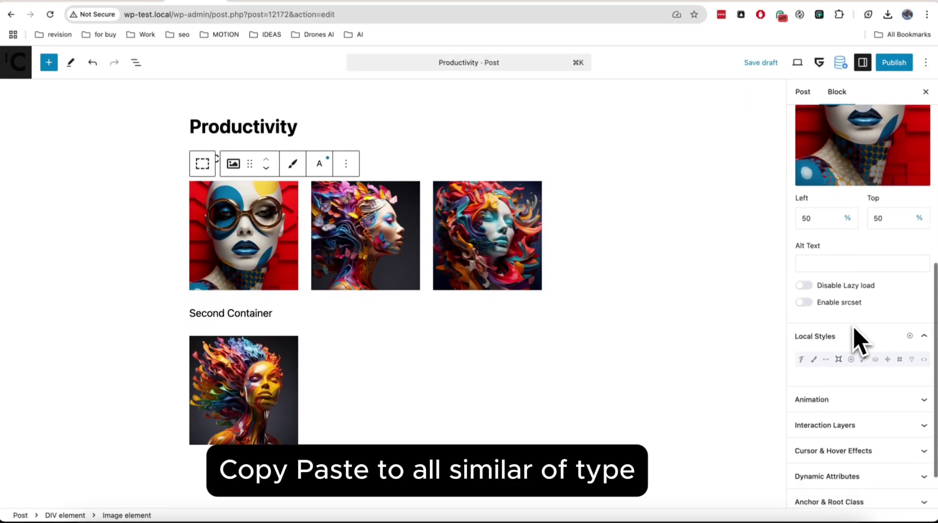
click(865, 338)
scroll(868, 350, down, 3)
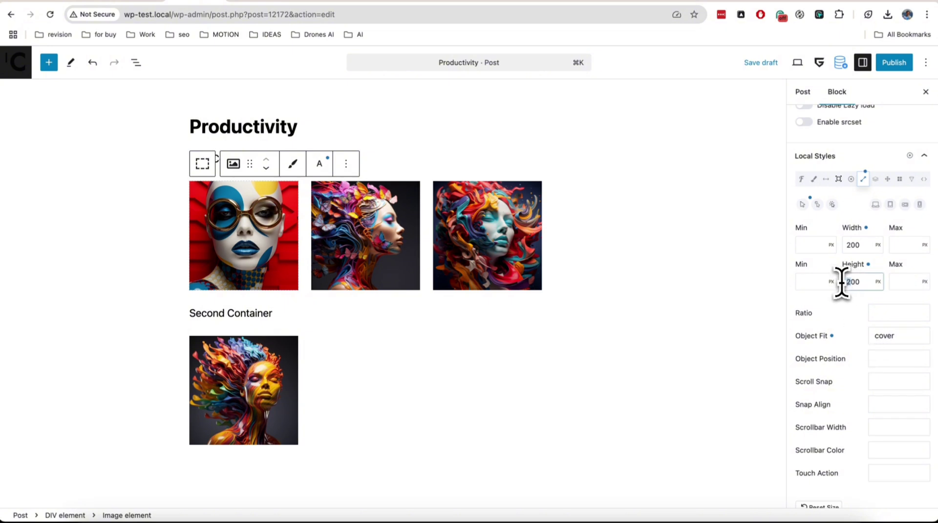
text(3)
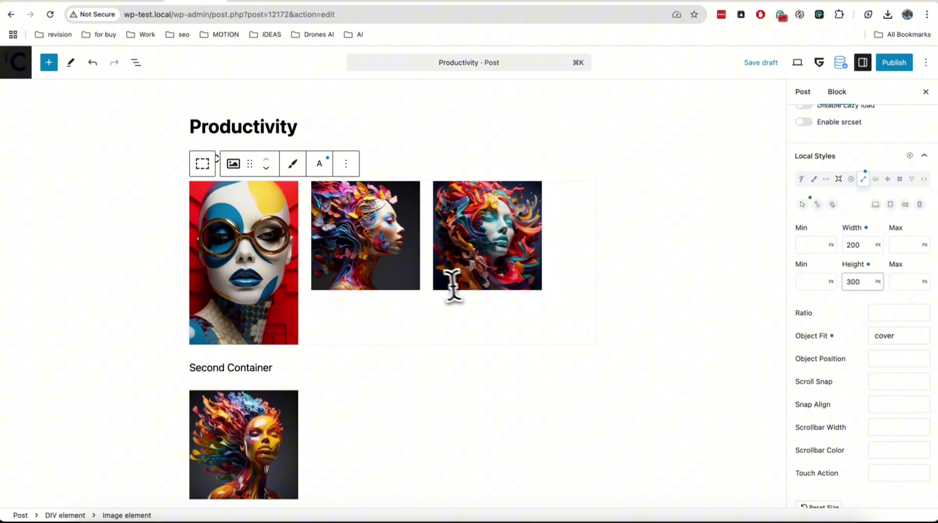
- Copy the first image's style attributes and paste the style to all similar blocks within its parent container
click(293, 169)
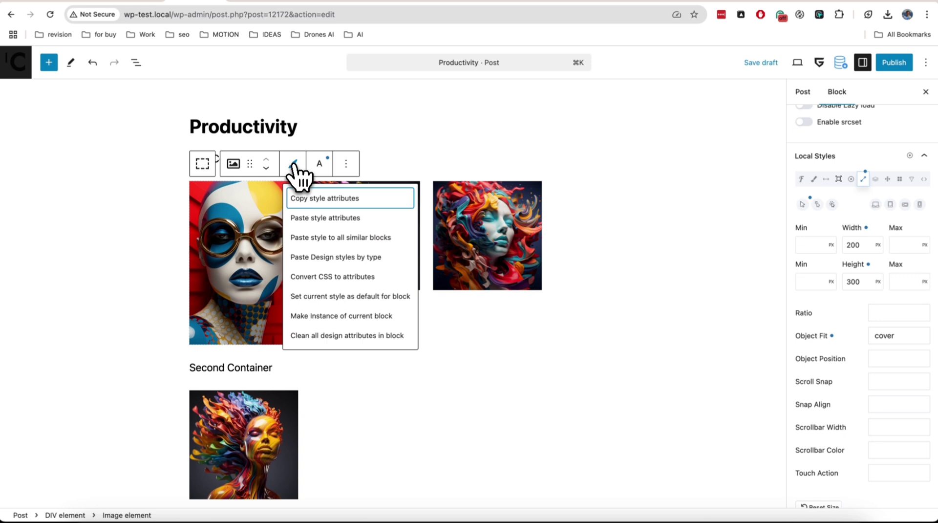
click(315, 197)
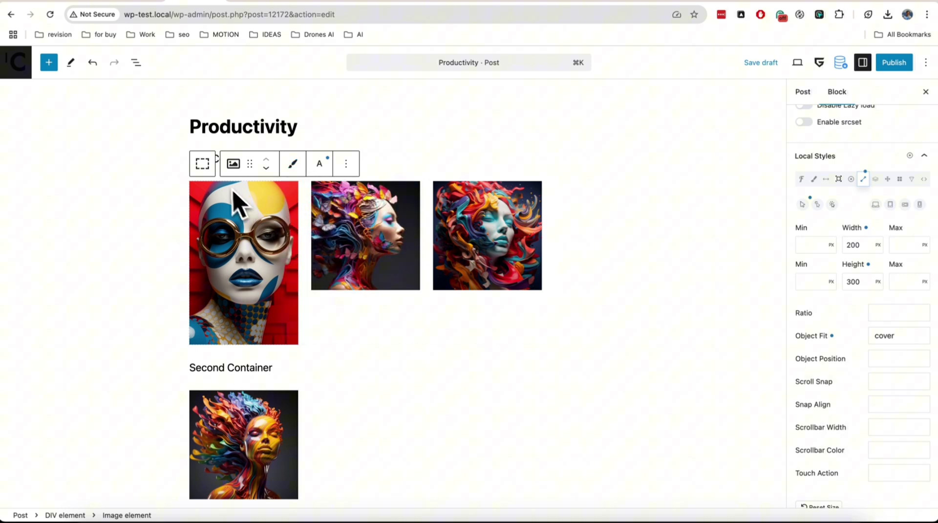
click(205, 166)
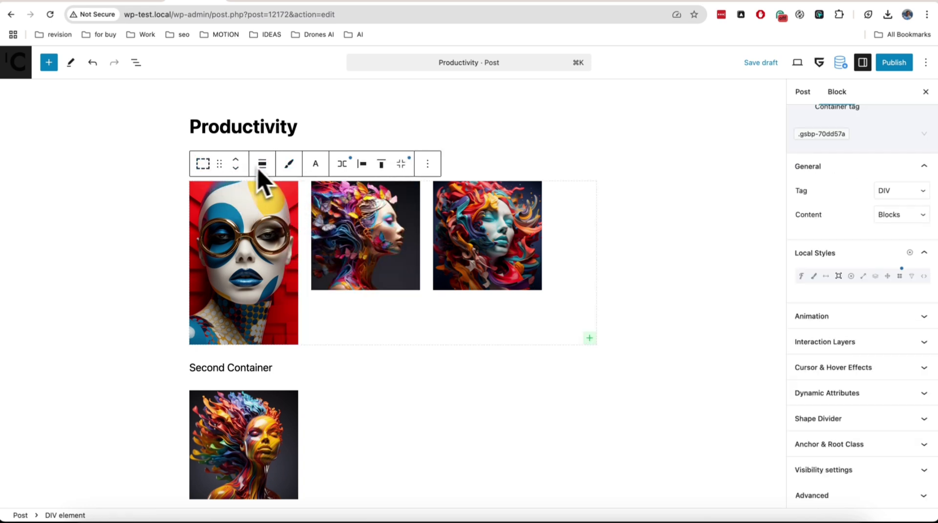
click(289, 164)
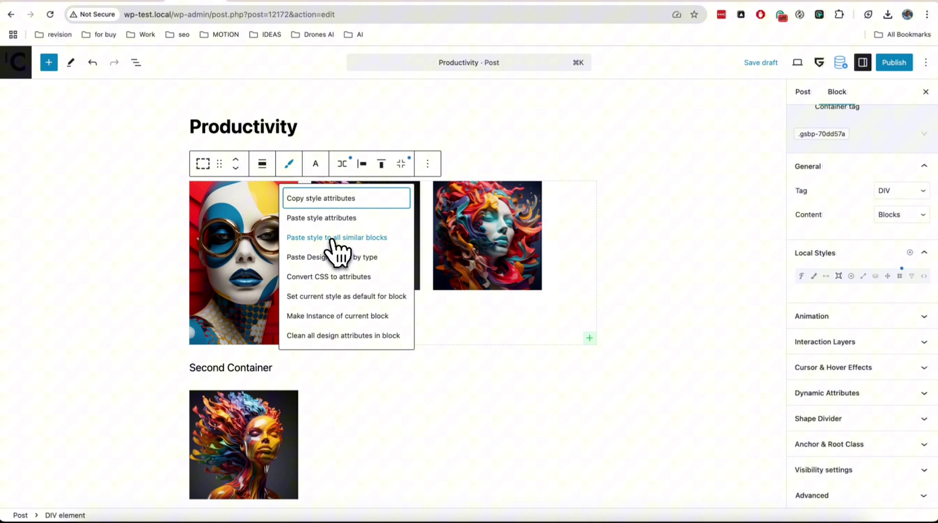
click(372, 238)
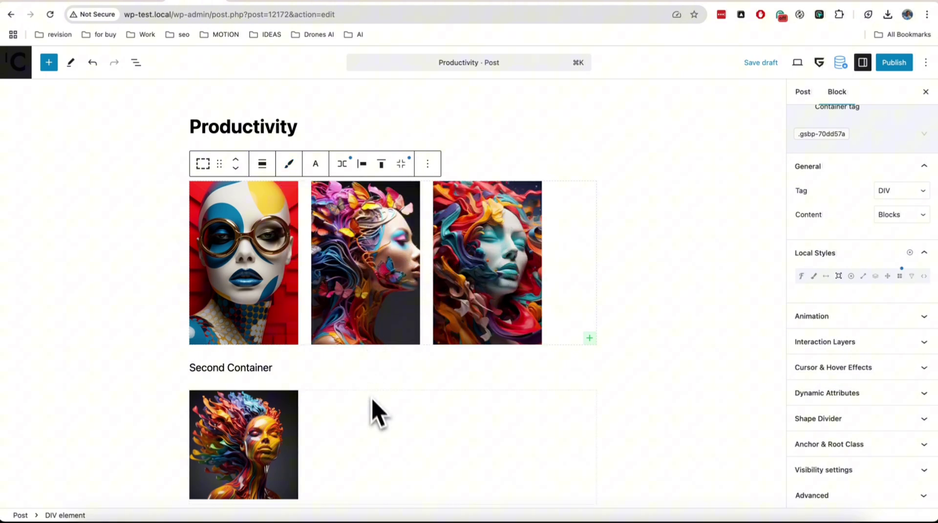
- Give the first image in the first container a Fade Up animation
click(287, 306)
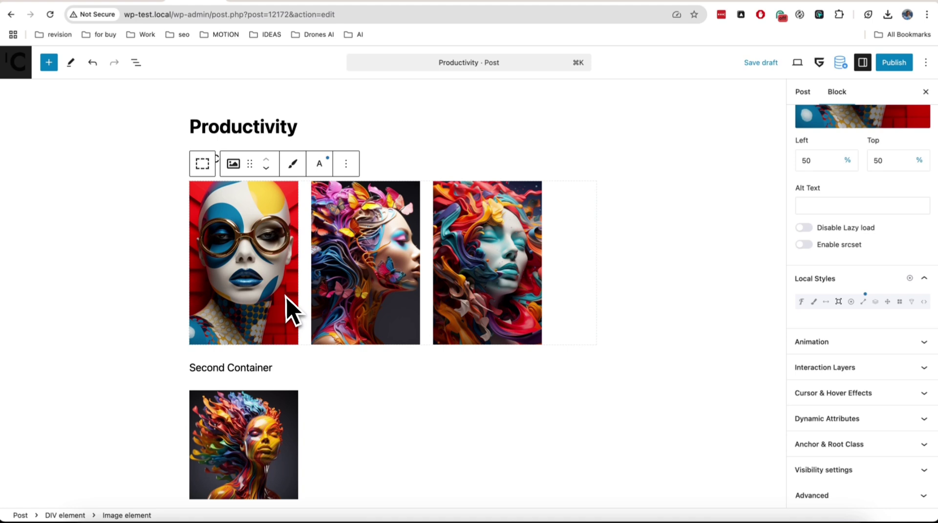
click(863, 304)
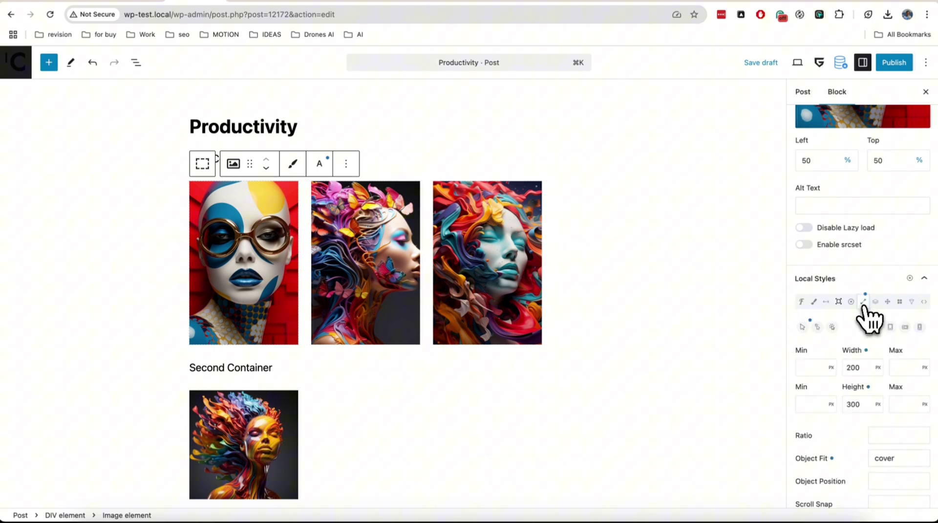
scroll(864, 313, down, 4)
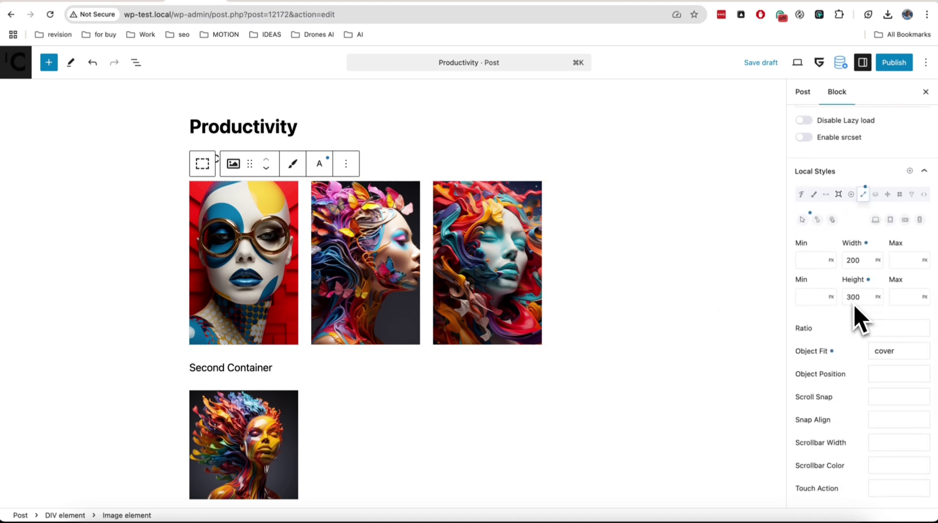
scroll(859, 317, down, 5)
click(859, 342)
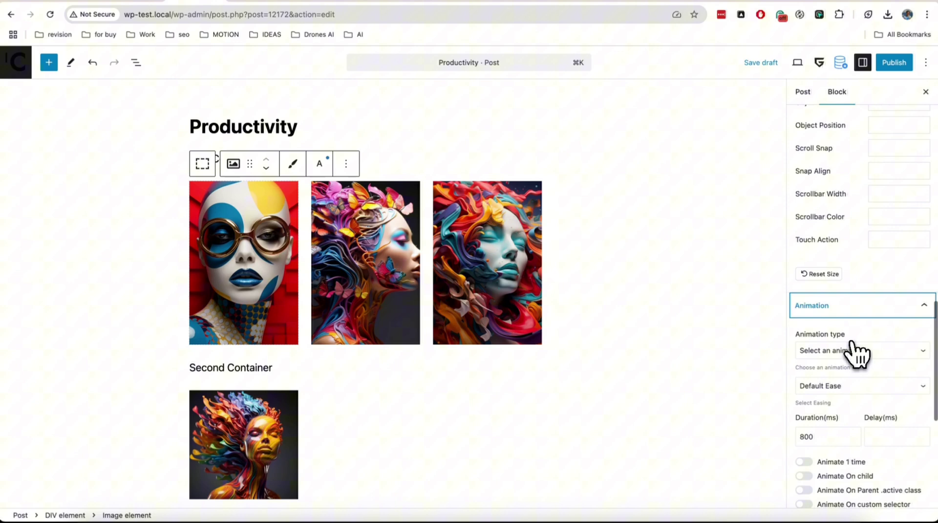
click(855, 206)
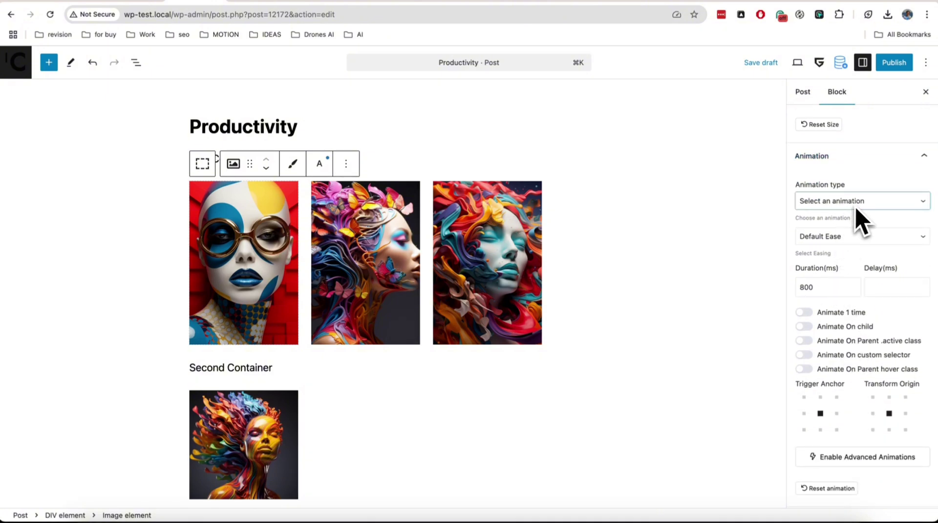
click(871, 247)
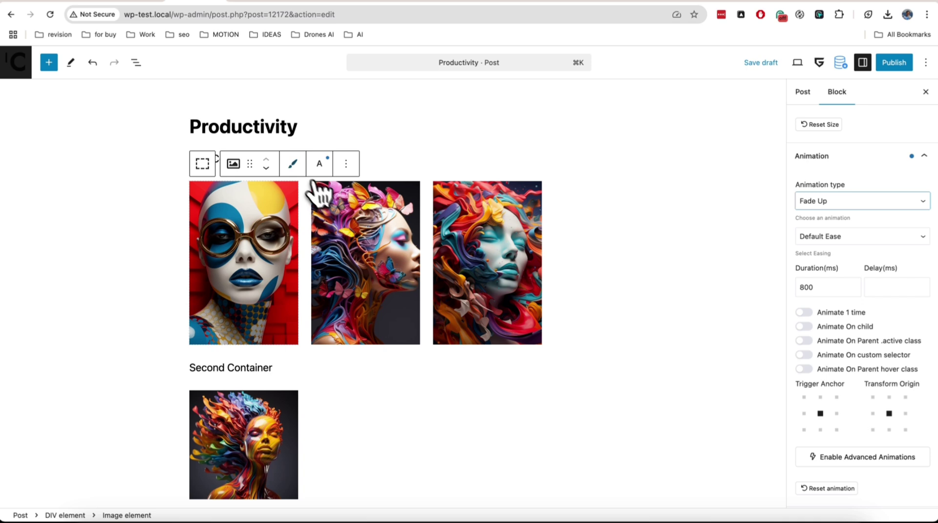
- Copy the first image's style attributes and add only the Animation style to the second image, using paste by type
click(293, 164)
click(318, 196)
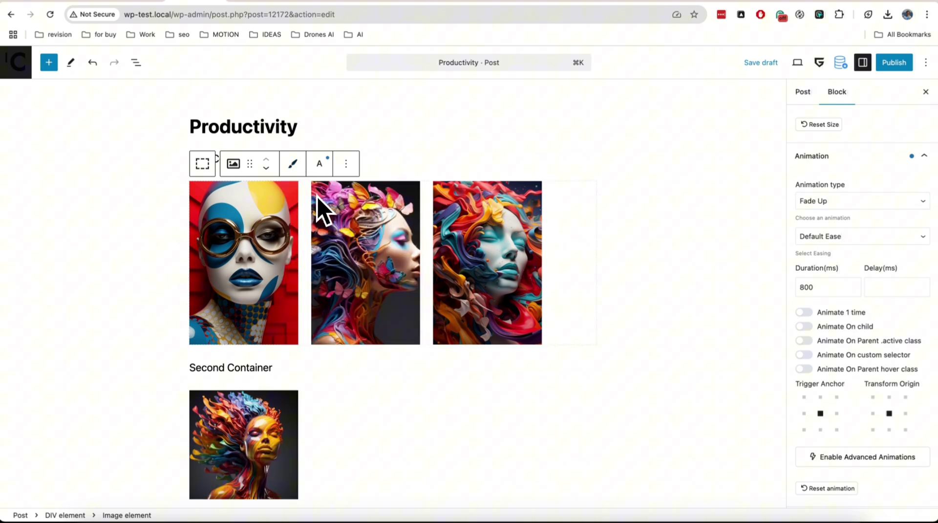
click(353, 210)
click(414, 164)
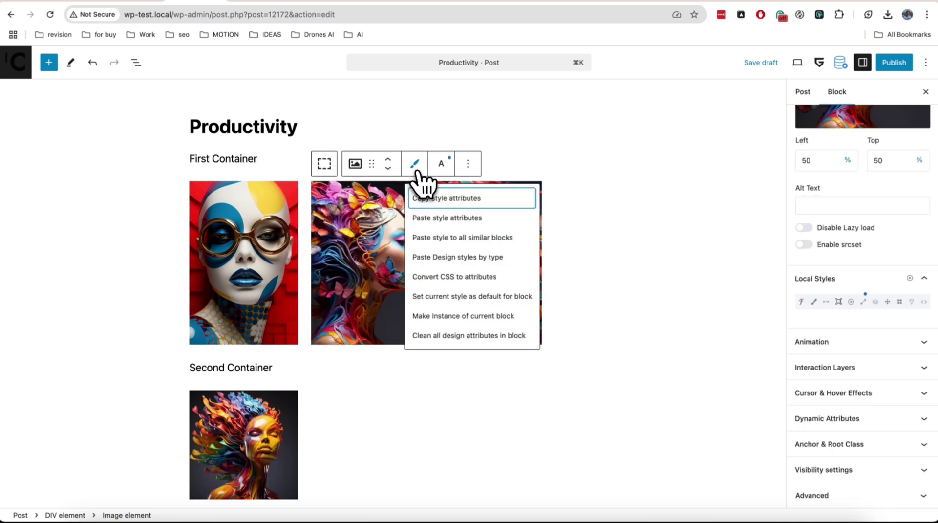
click(462, 258)
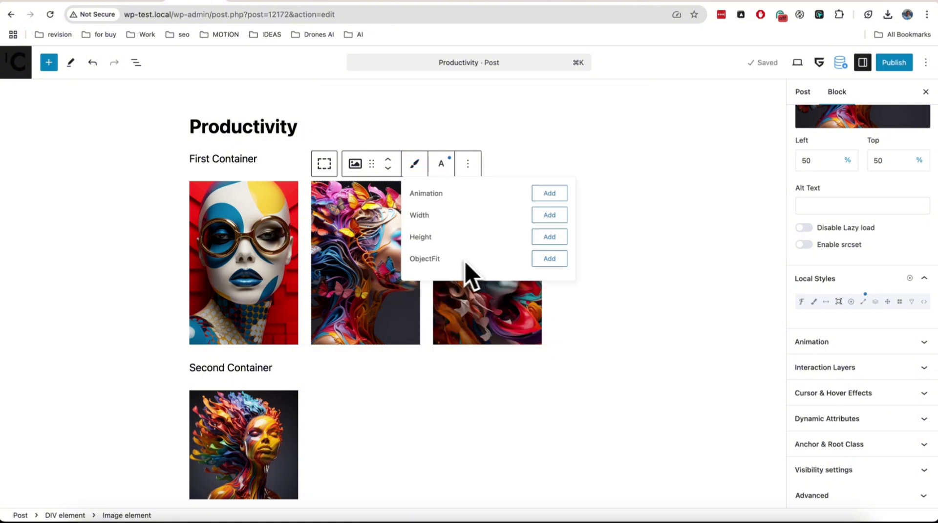
click(548, 194)
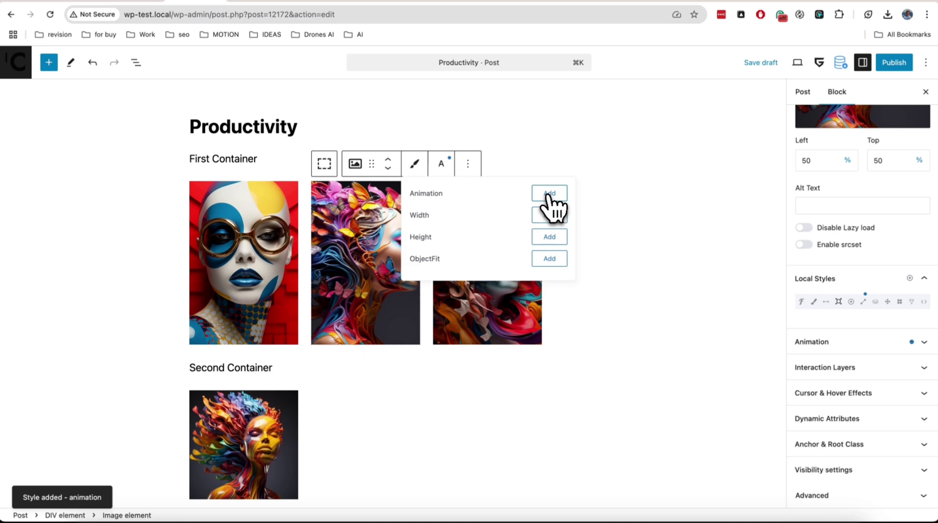
click(622, 324)
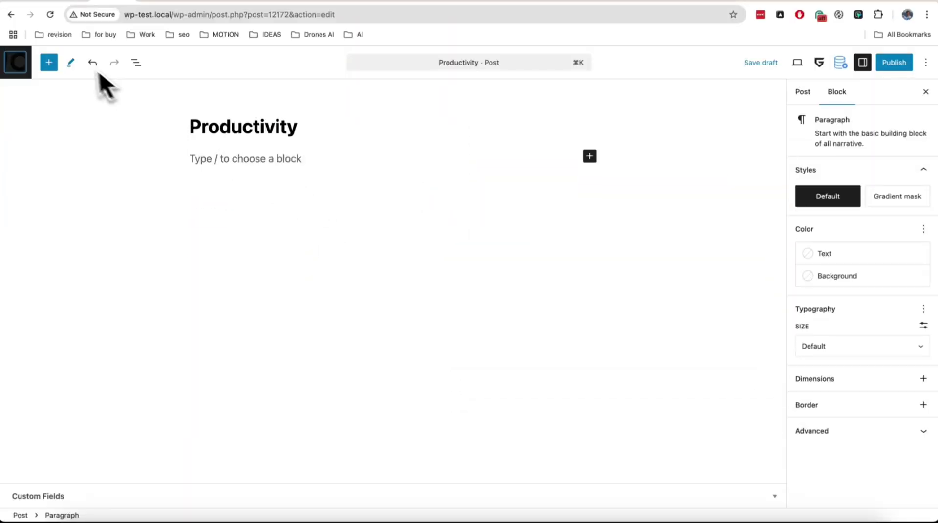
- View the Greenlight elements in the block library and leave the editor for the posts list without saving
click(49, 62)
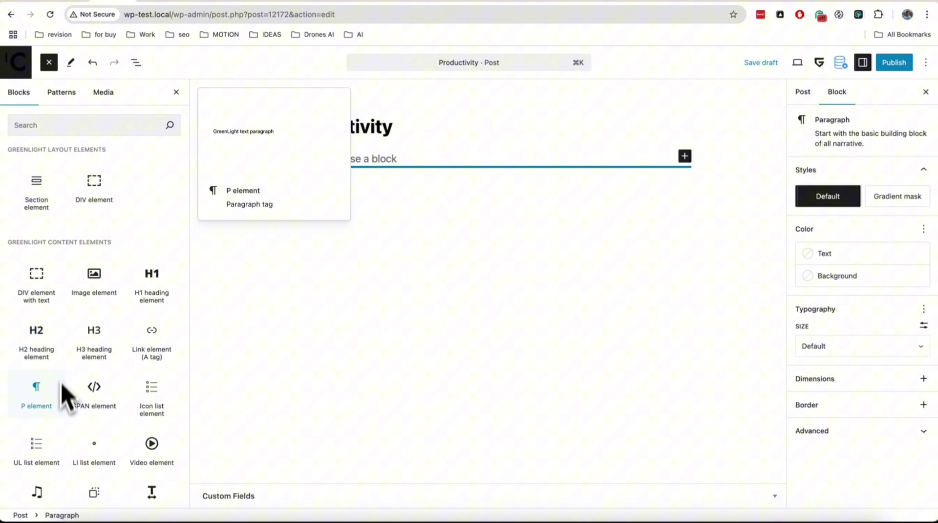
click(16, 62)
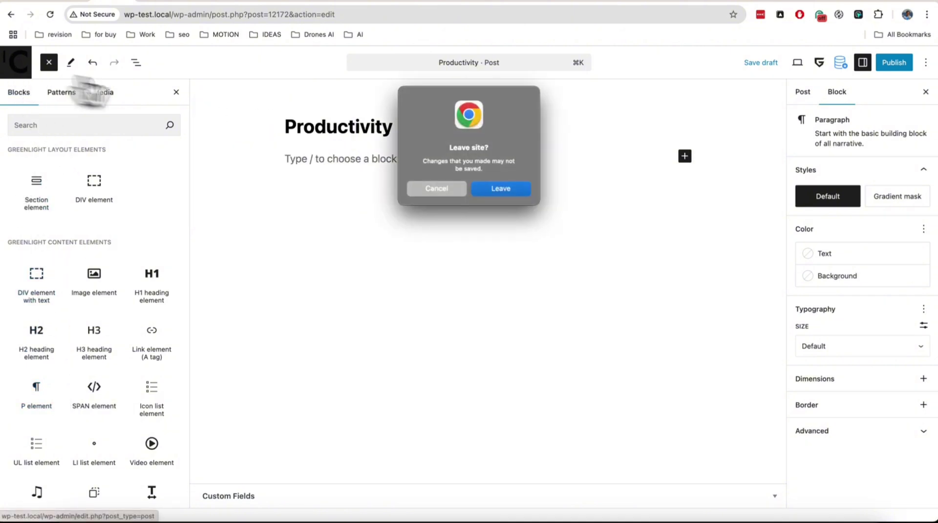
click(443, 189)
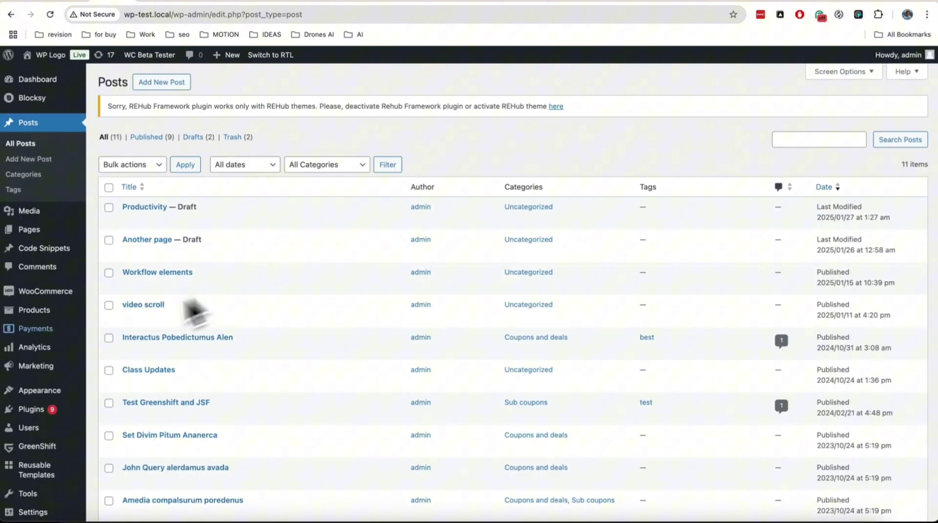
- Open the GreenShift plugin page in the WordPress admin
scroll(63, 391, down, 2)
mouse_move(54, 409)
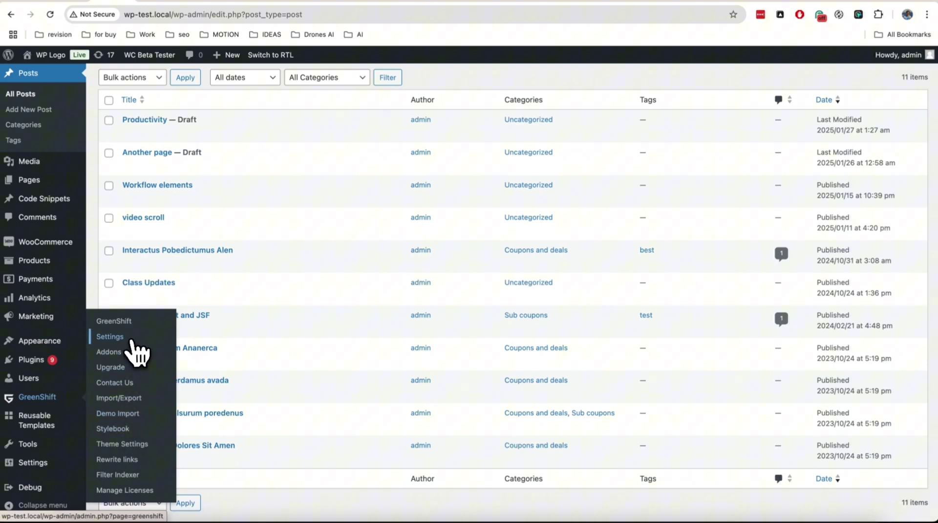
click(122, 323)
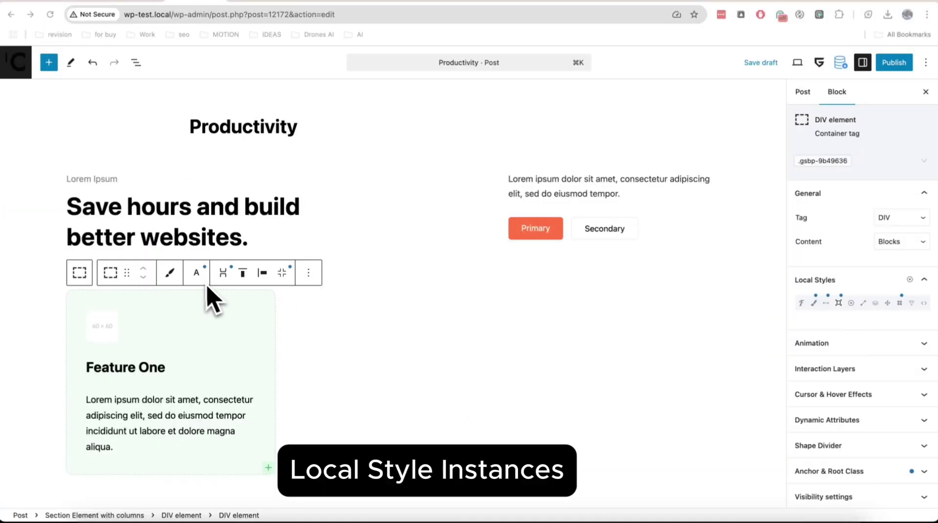
- Make an instance of the Feature One card and change the new card's heading to "Second One"
click(170, 272)
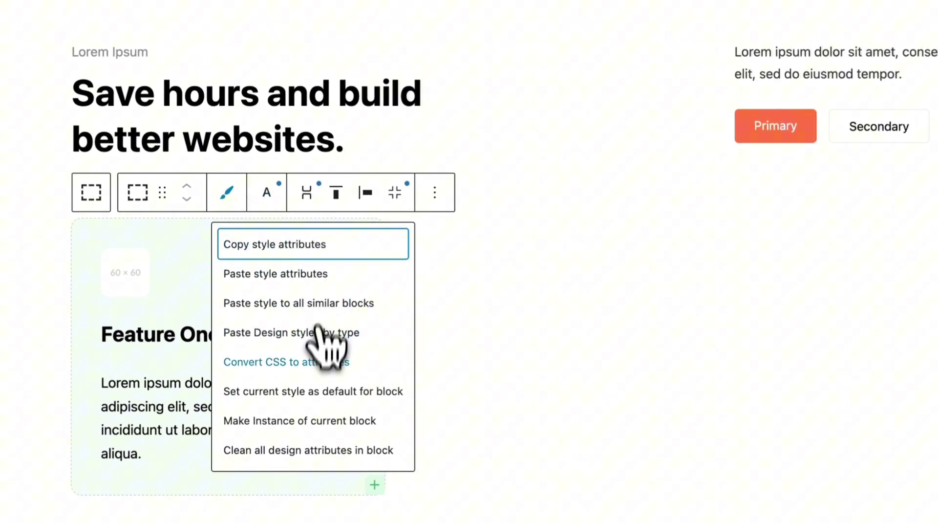
click(312, 421)
click(477, 335)
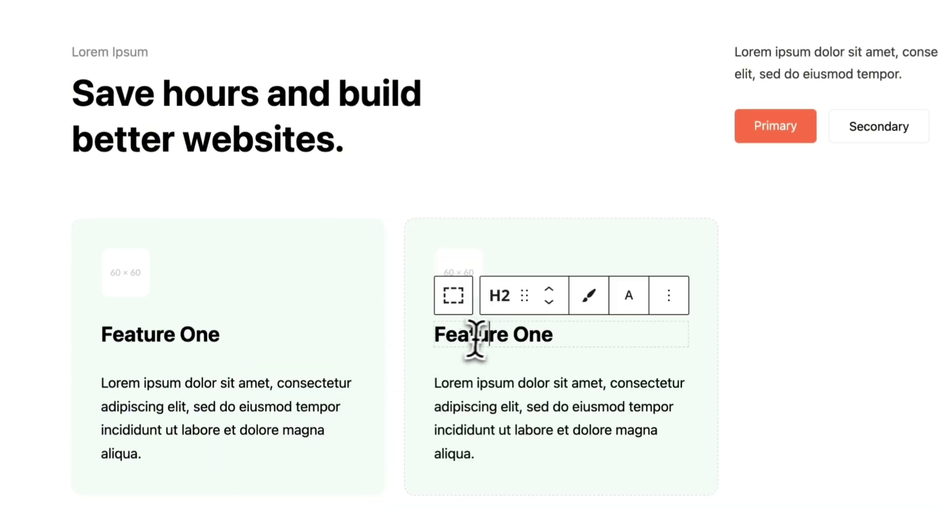
drag(509, 341, 454, 342)
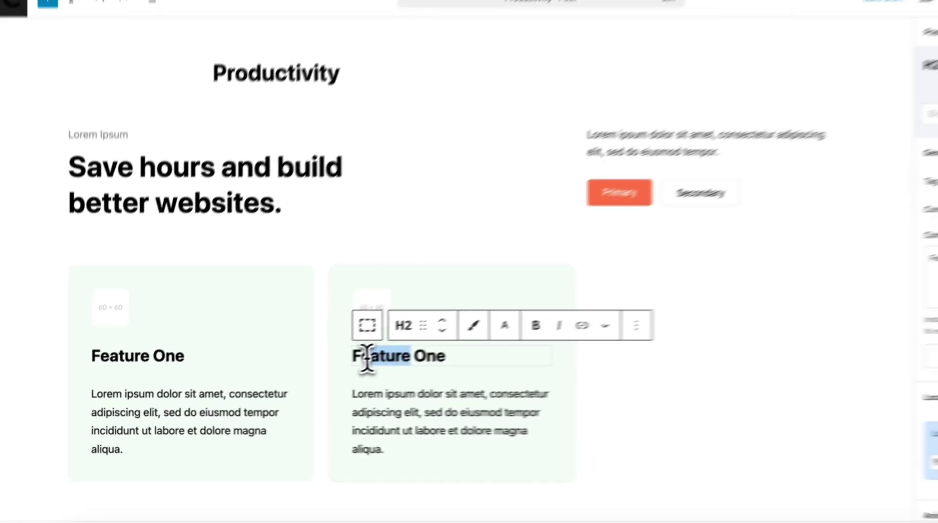
drag(367, 359, 352, 356)
text(Second)
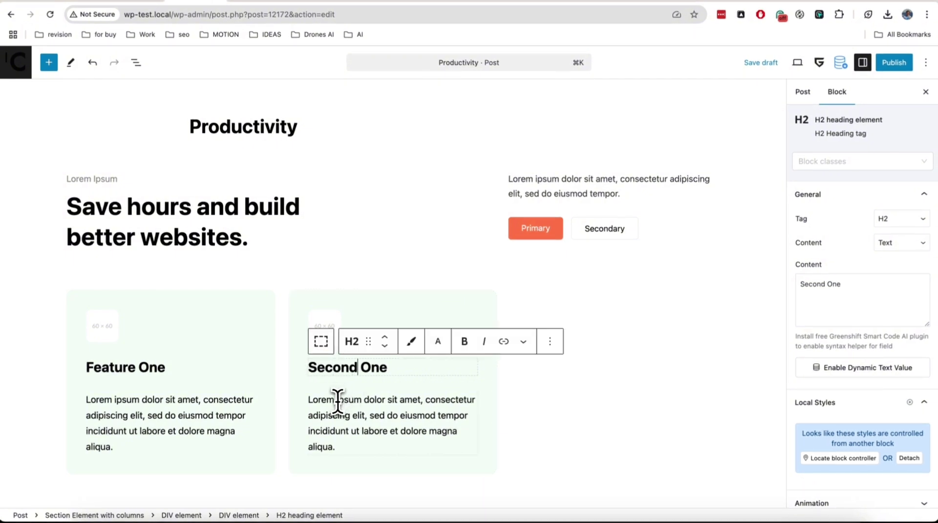
- Replace the second card's paragraph with "Some text" and select the card's container
click(338, 400)
drag(335, 446, 311, 404)
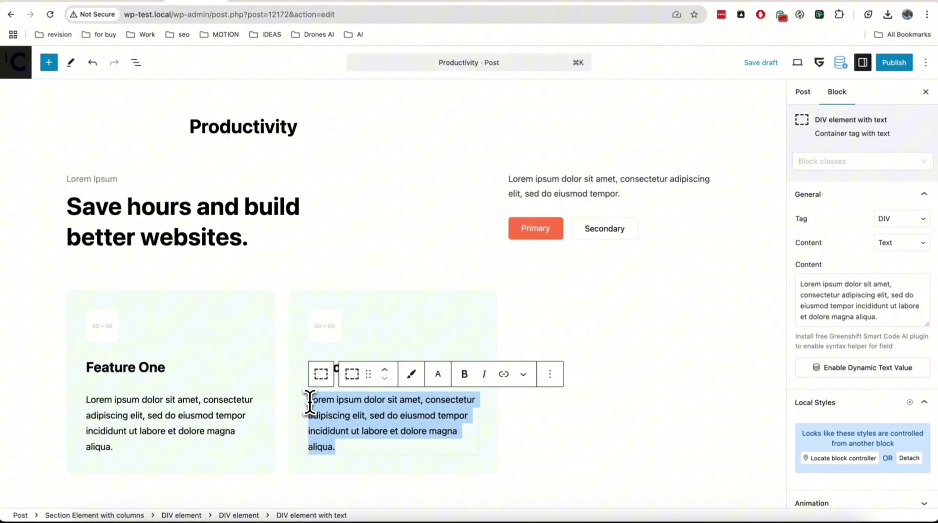
text(Some text)
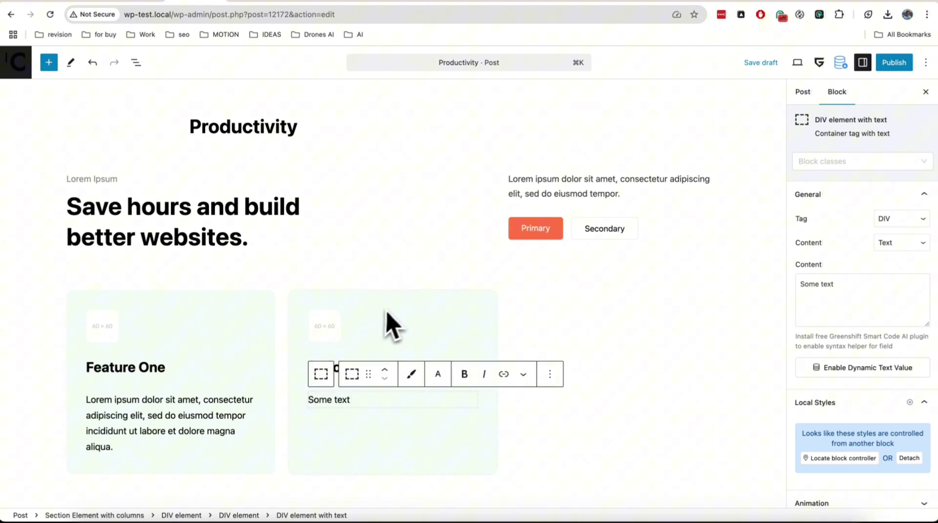
click(394, 300)
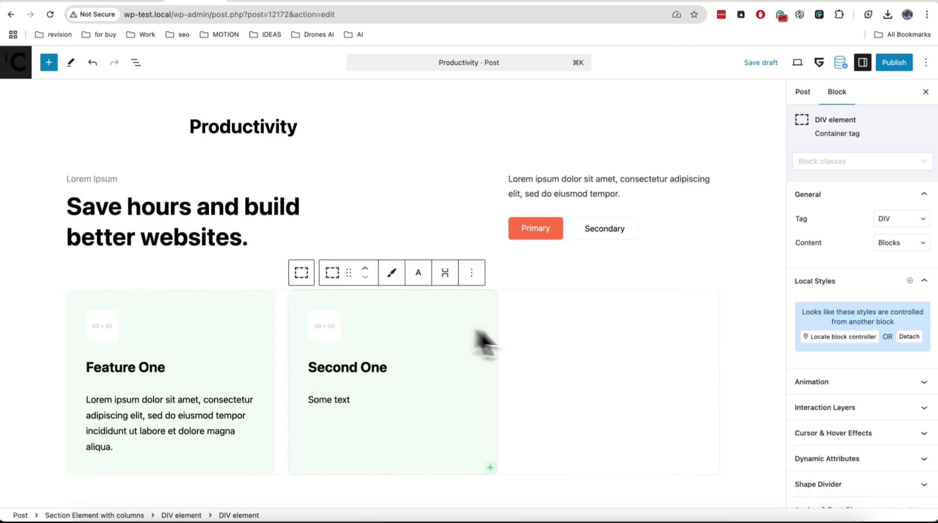
- Locate the block controlling the "Second One" heading and set that controller heading's font size to 1,9 rem
click(371, 370)
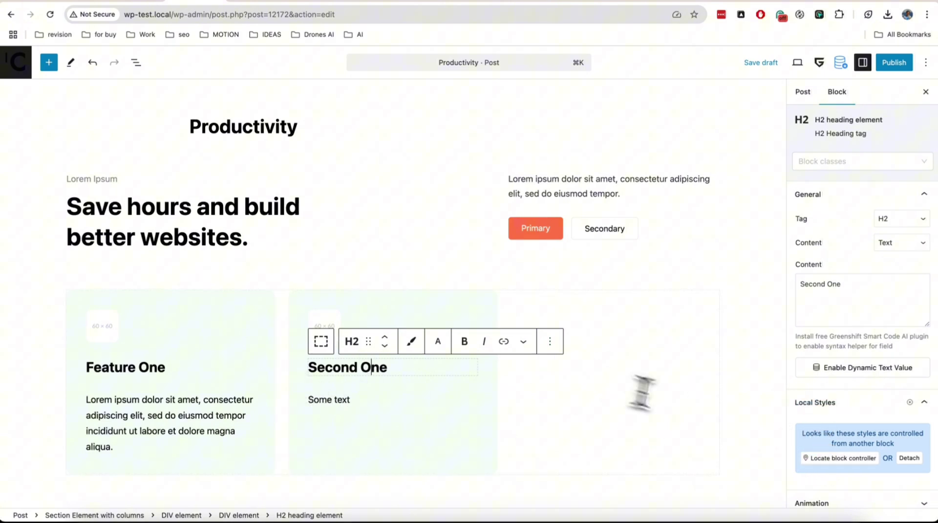
click(835, 458)
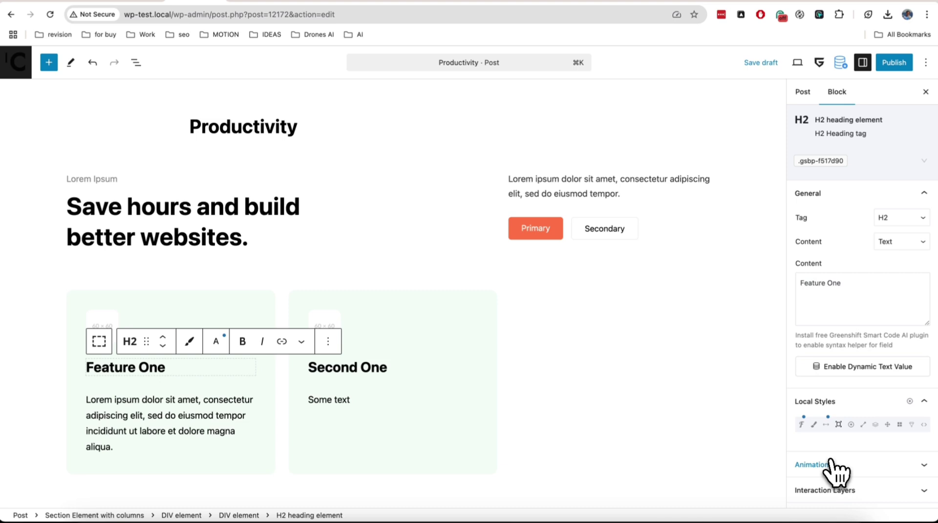
scroll(809, 430, down, 3)
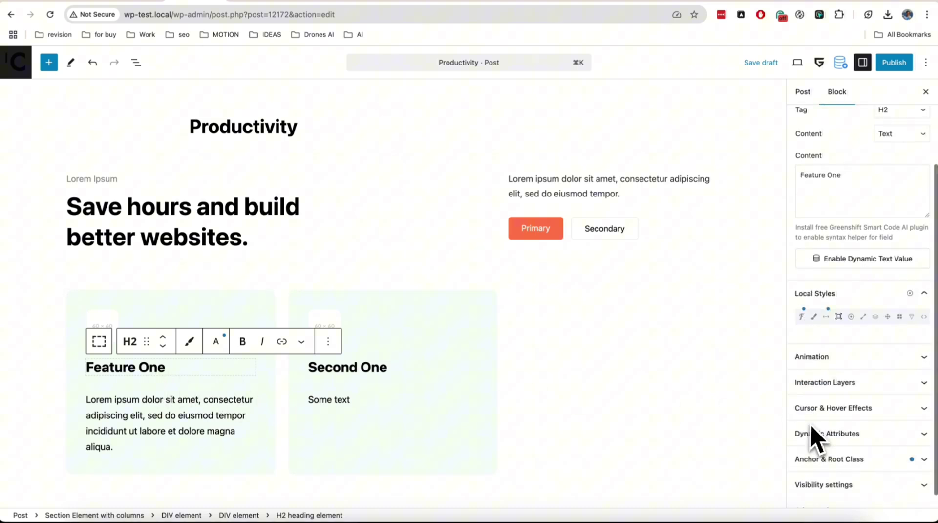
click(802, 300)
scroll(809, 319, down, 3)
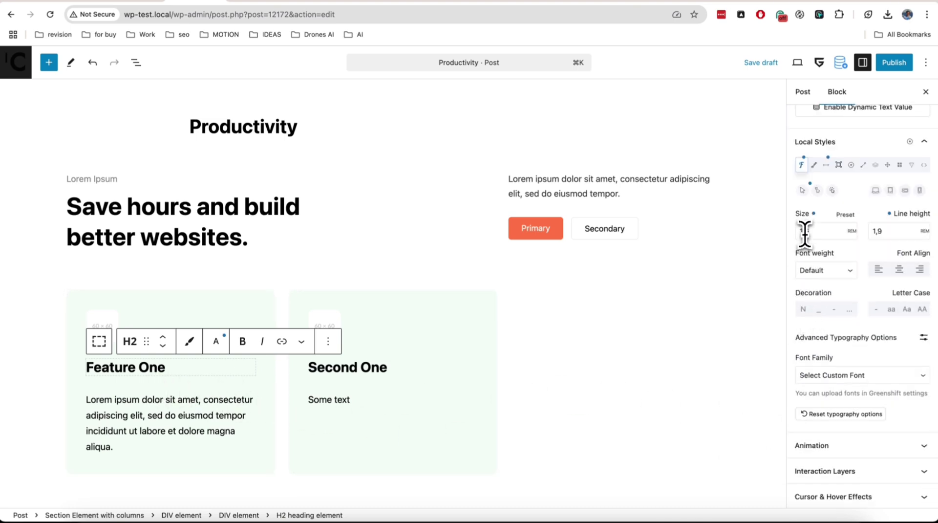
key(BackSpace)
text(9)
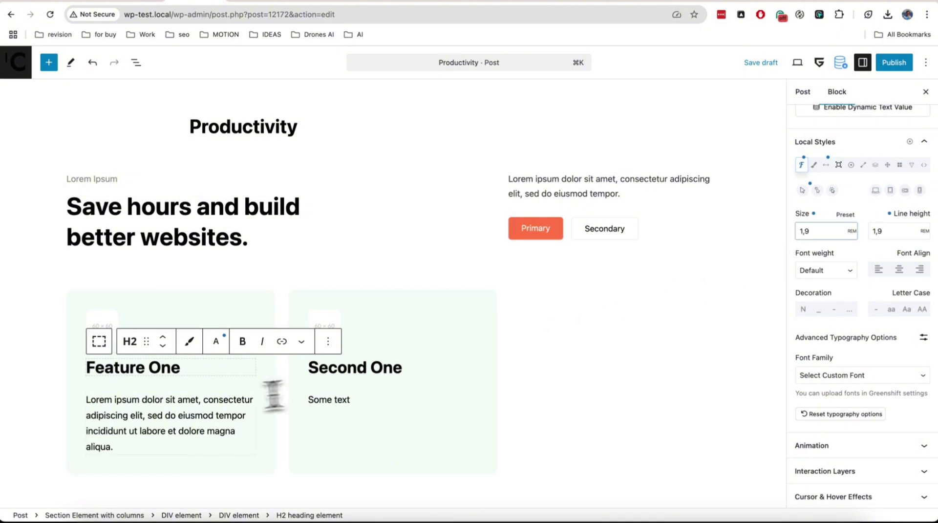
- Set the first card's paragraph to a font size of 20 px and a line height of 30 px
click(235, 395)
click(801, 302)
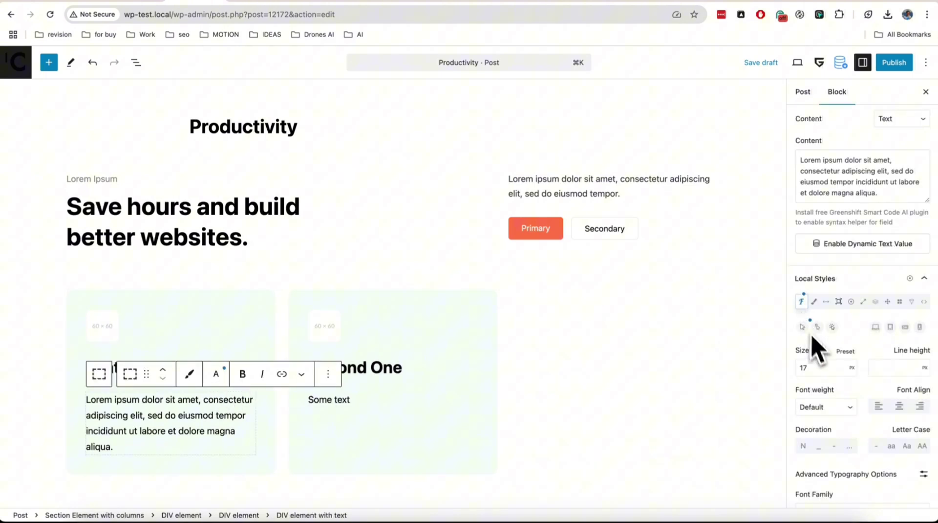
scroll(817, 345, down, 1)
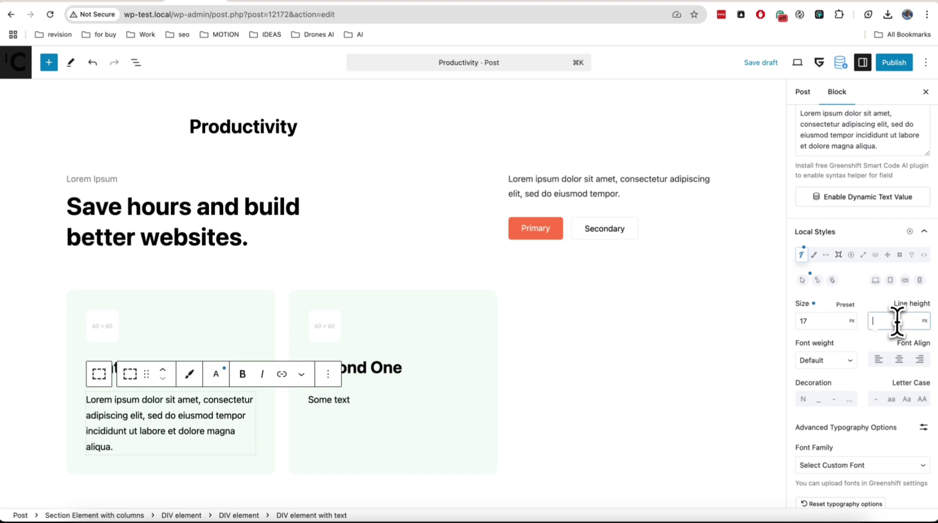
text(25)
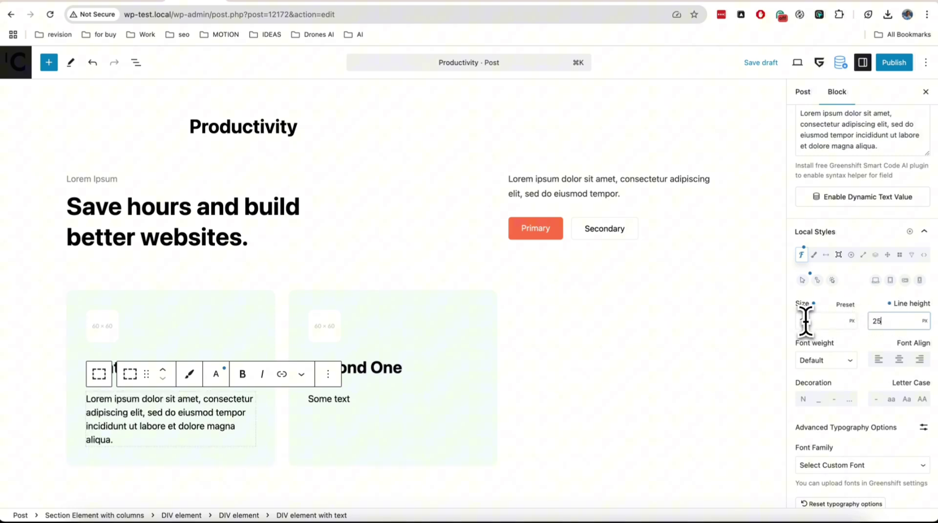
drag(806, 321, 796, 324)
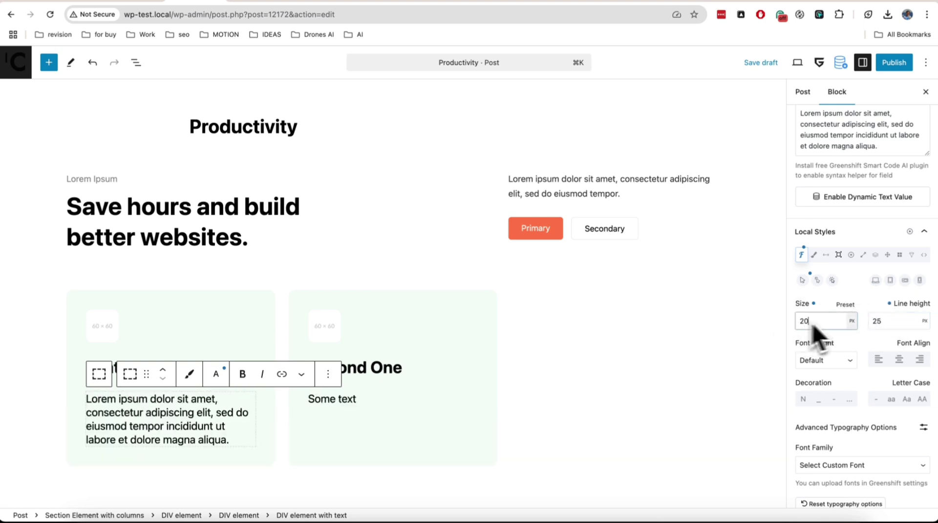
double_click(884, 321)
text(30)
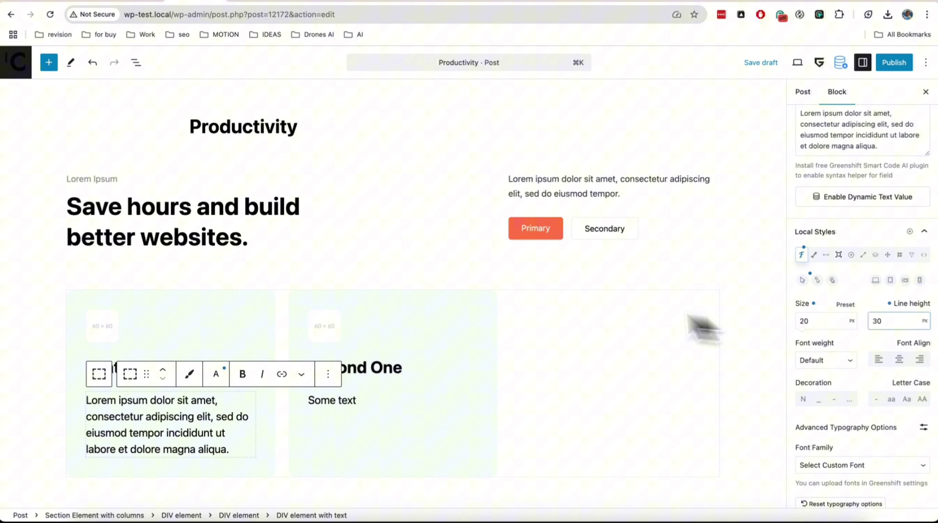
- Duplicate the second card to add a third card to the row
click(487, 302)
click(491, 299)
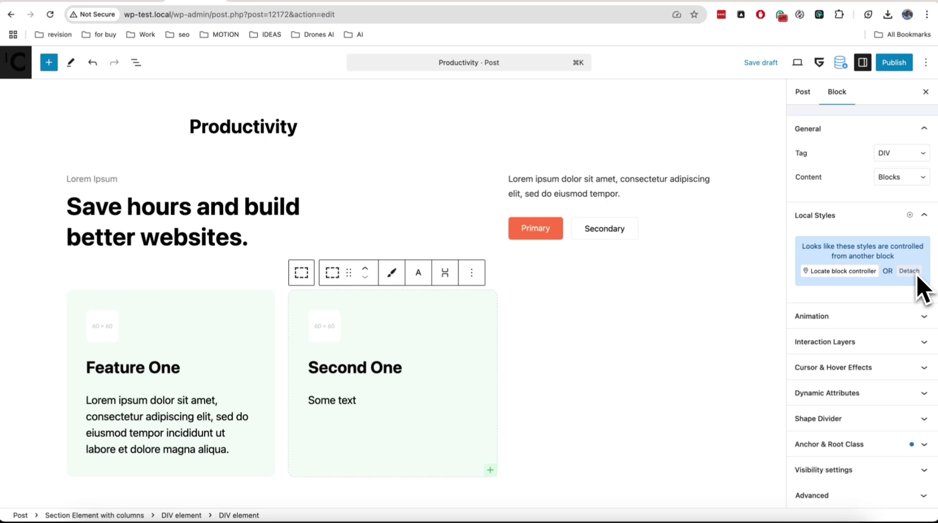
click(479, 278)
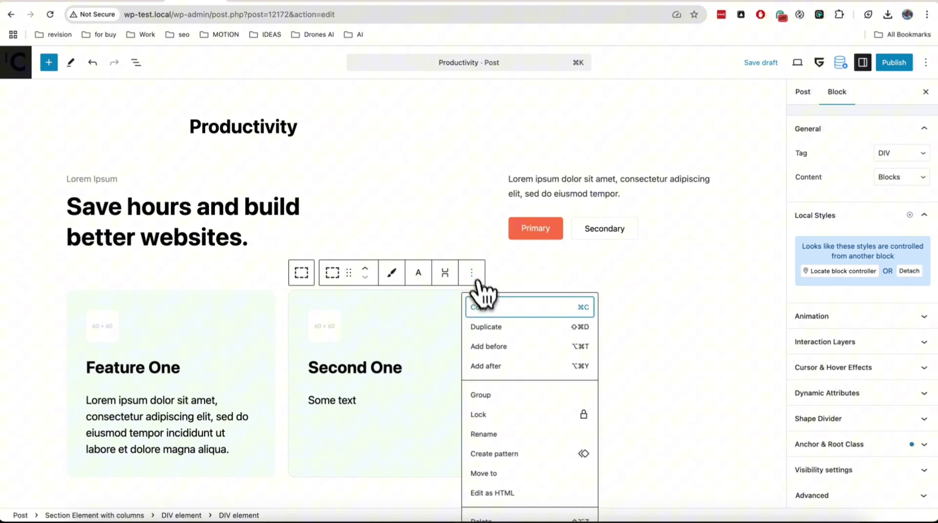
click(496, 326)
- Detach the second card's container styles from the controlling block and open its padding sliders
click(493, 301)
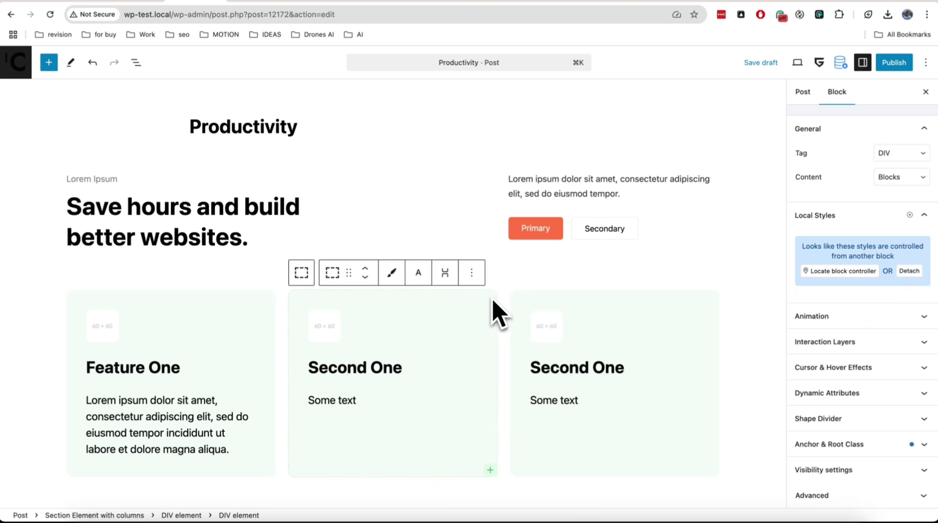
click(910, 271)
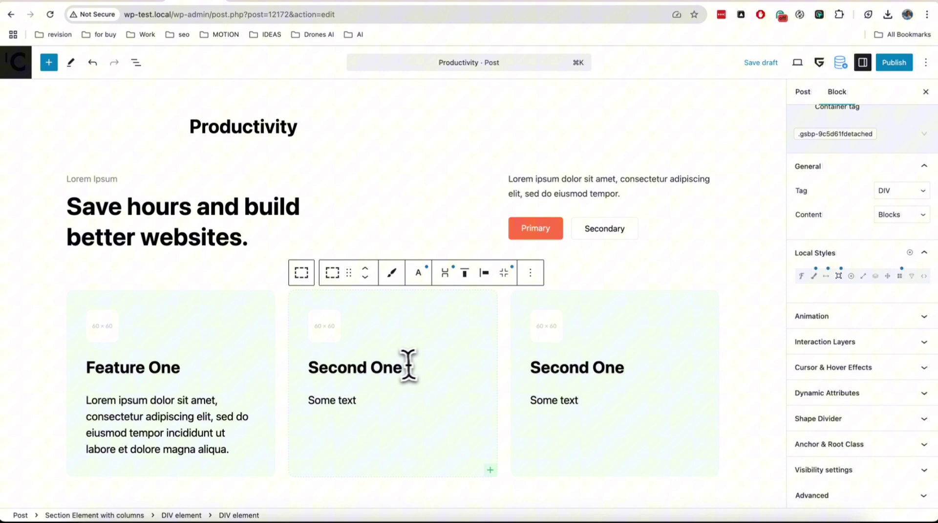
click(407, 367)
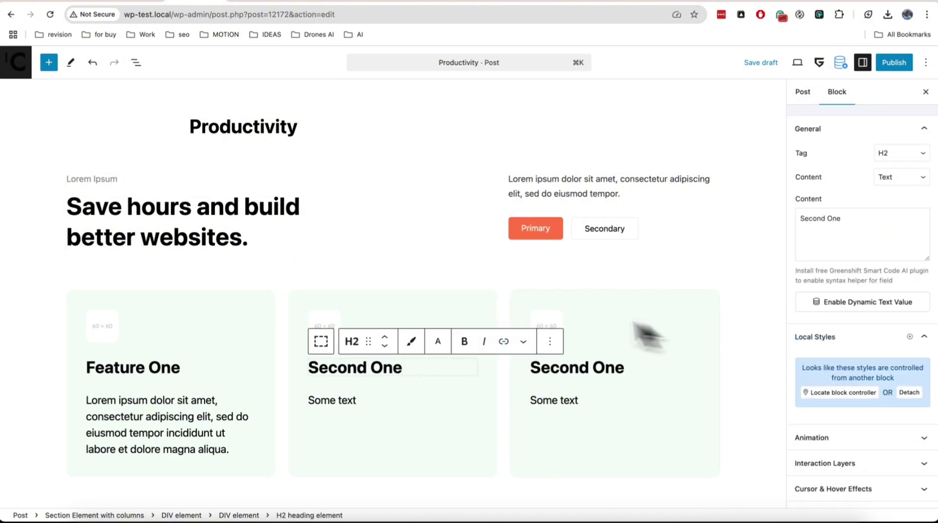
click(491, 299)
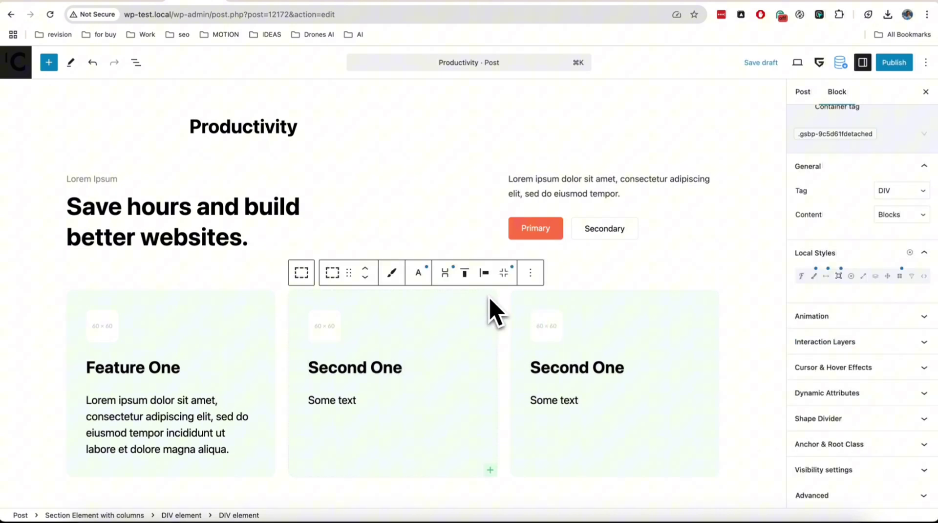
click(825, 276)
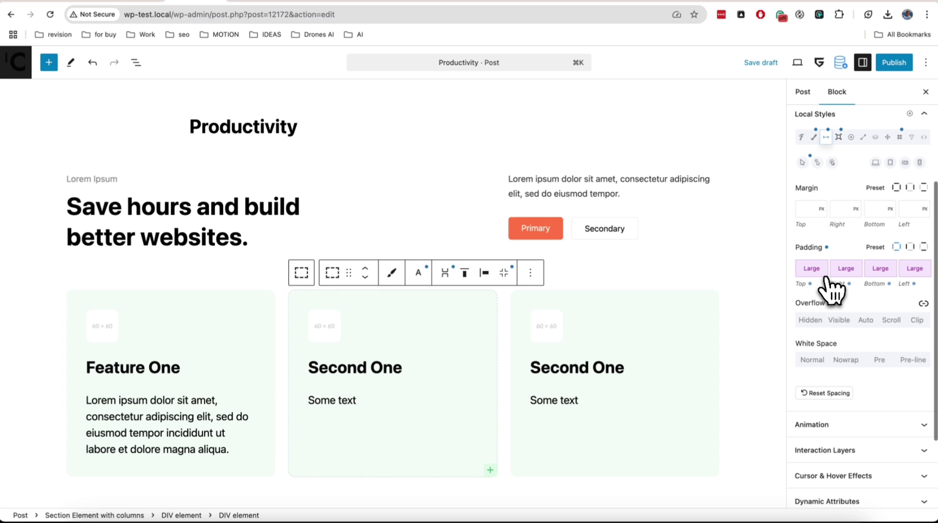
click(897, 242)
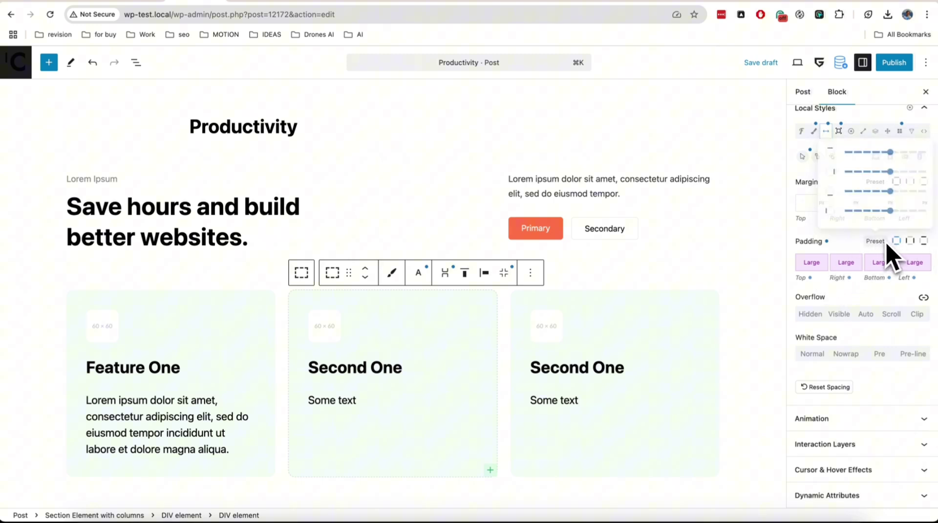
mouse_move(891, 213)
mouse_down()
mouse_move(873, 210)
mouse_move(898, 222)
mouse_up()
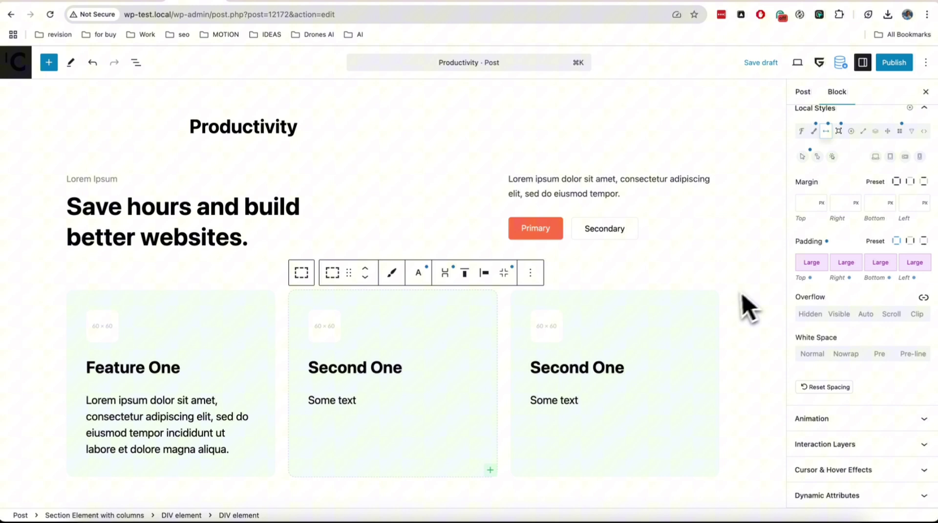
- Add a local class named redblock to the third card's container and open the class's background style options
click(715, 297)
click(708, 295)
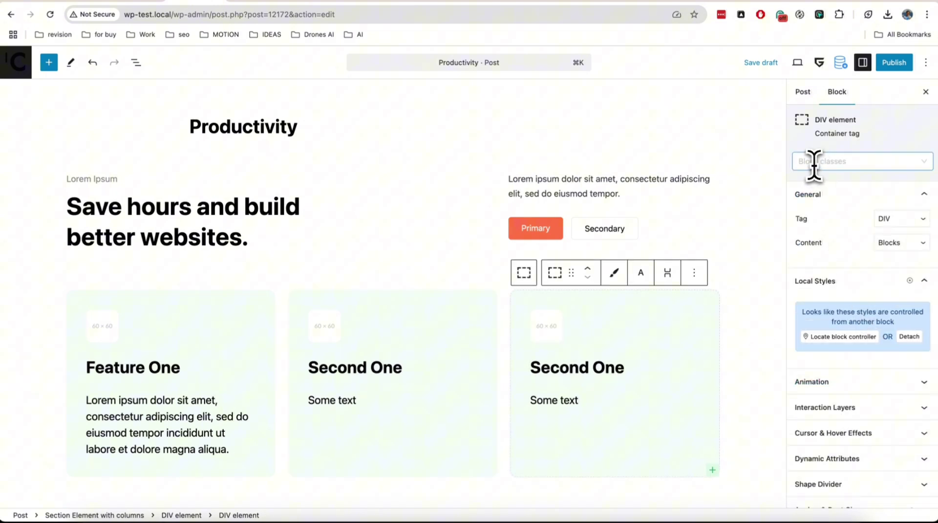
click(814, 162)
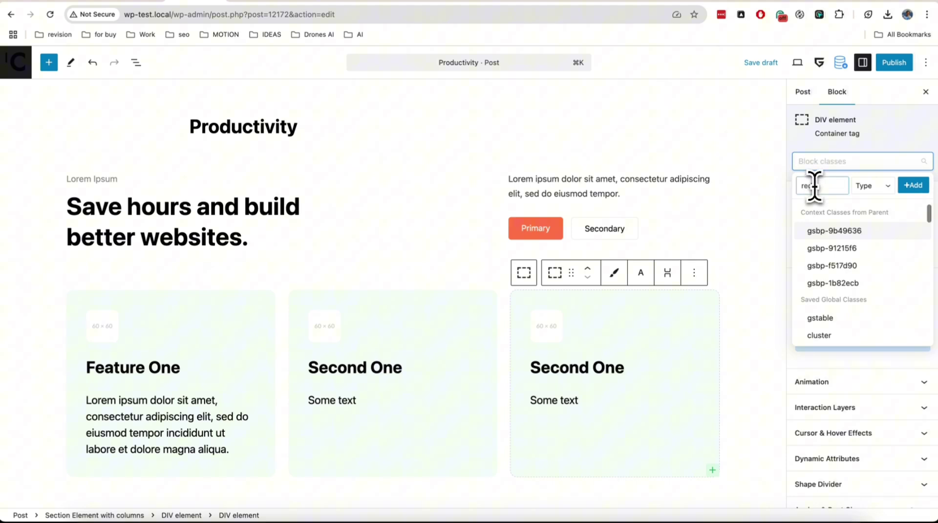
click(873, 185)
click(886, 210)
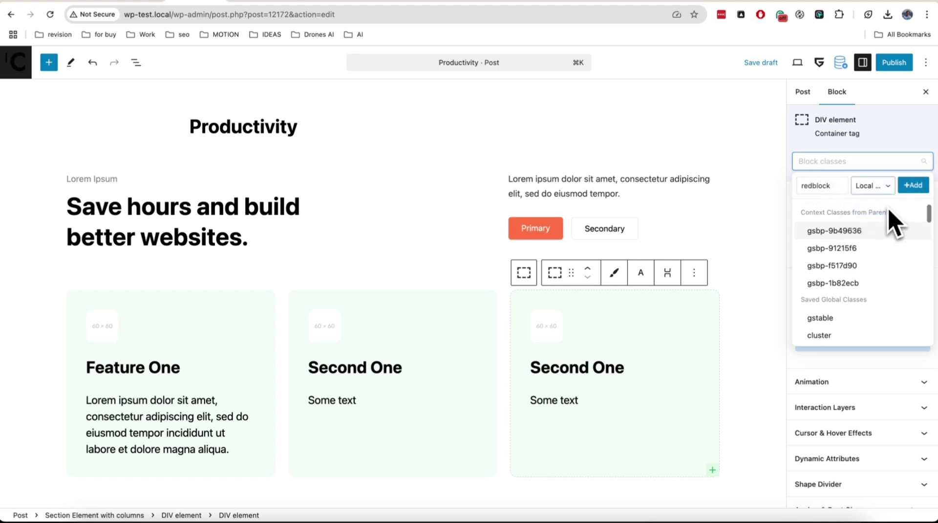
click(912, 187)
click(813, 162)
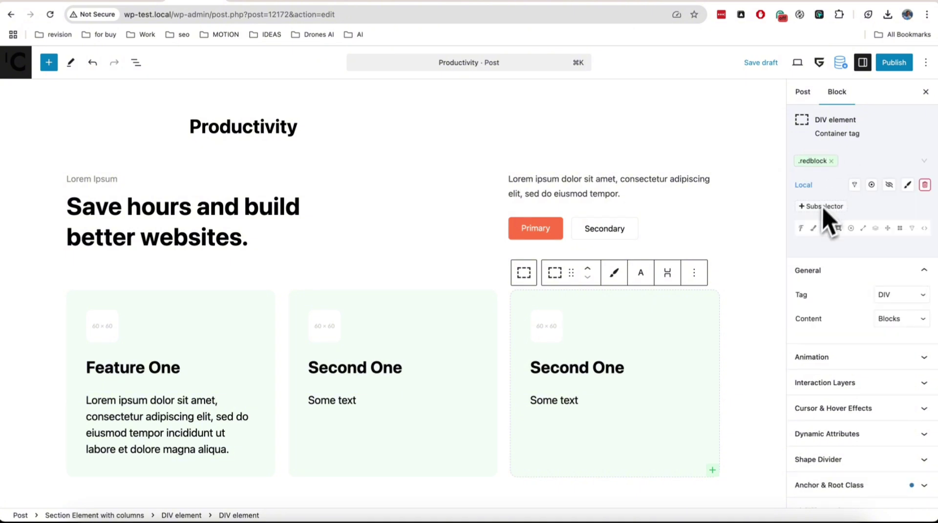
click(813, 228)
scroll(815, 240, down, 2)
click(922, 264)
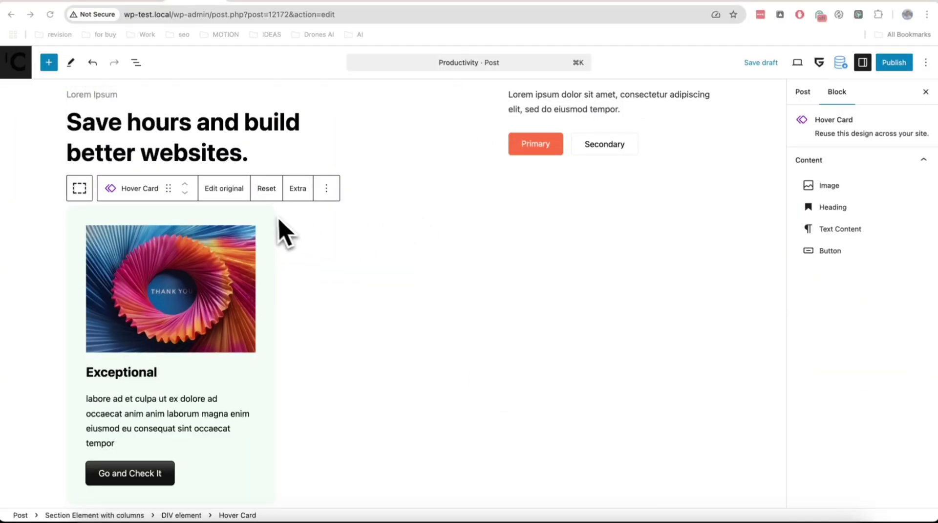
- Open the original Hover Card pattern, examine its heading, paragraph, button and container blocks, and return to the Productivity post
click(246, 188)
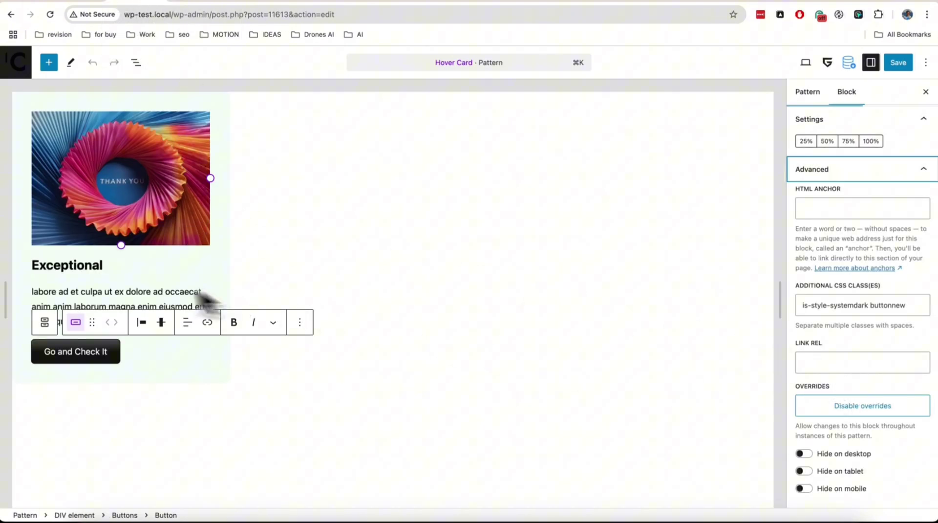
click(83, 267)
click(95, 291)
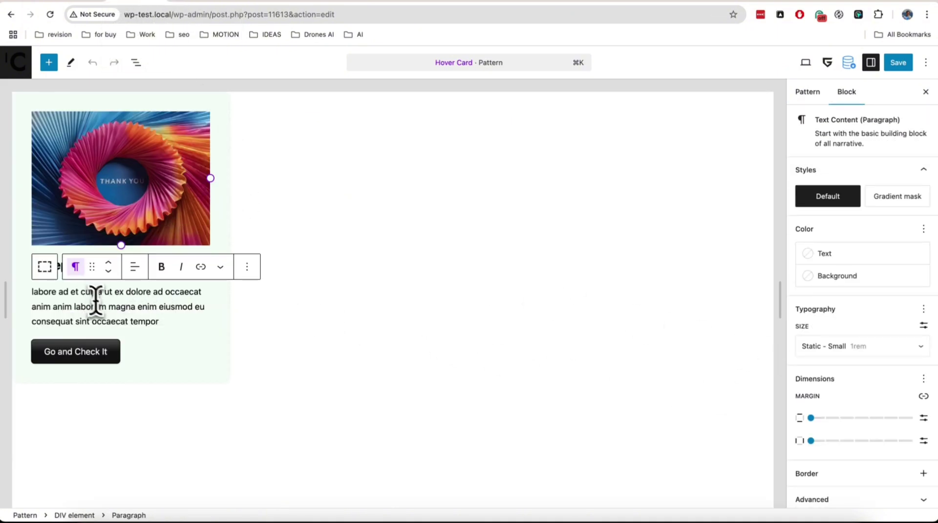
click(102, 351)
click(218, 377)
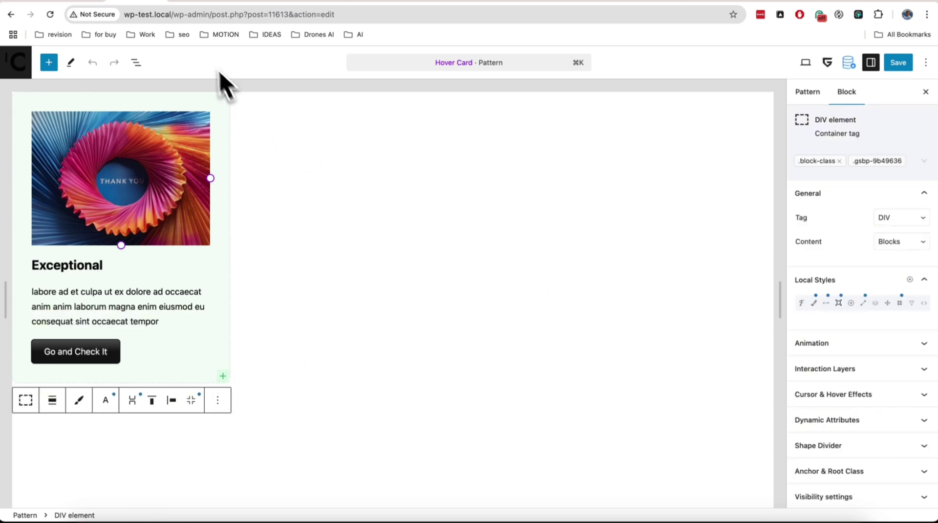
click(190, 2)
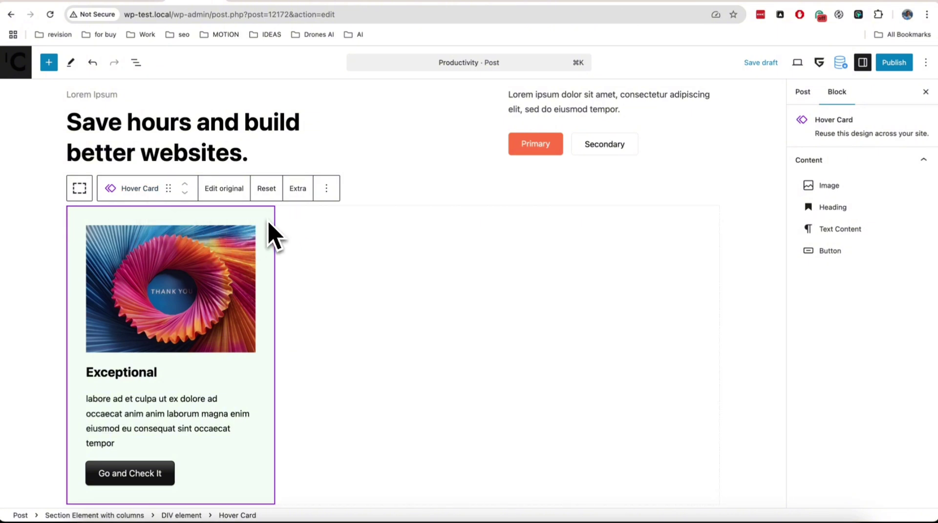
- Duplicate the Hover Card pattern and change the copy's heading to "Second Title"
click(326, 189)
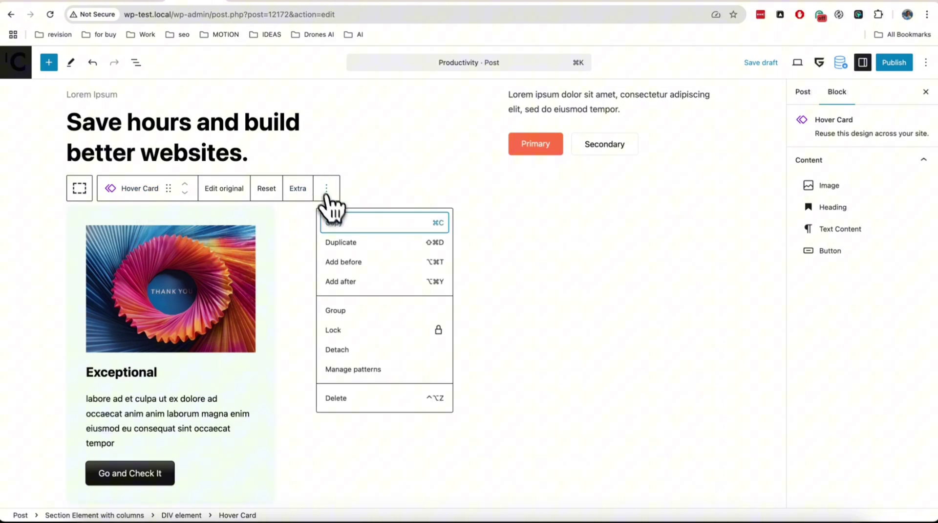
click(349, 242)
scroll(435, 271, down, 2)
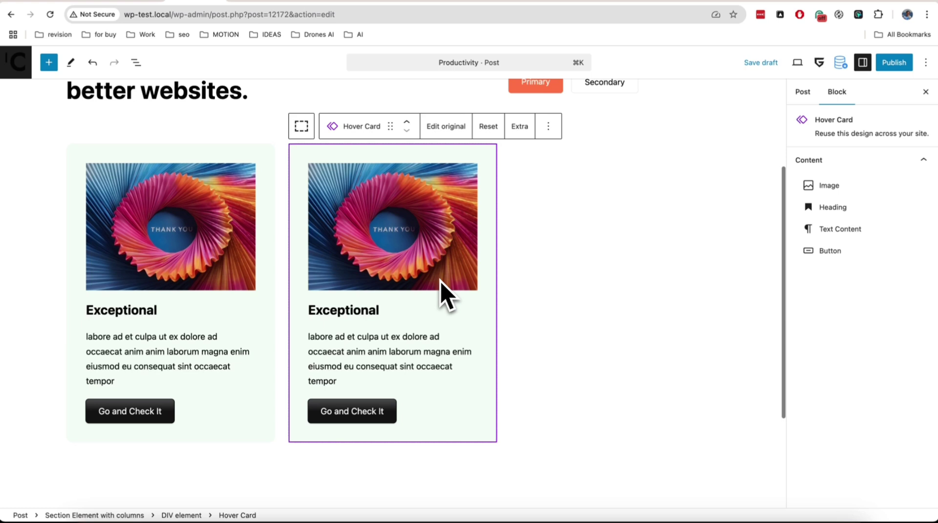
click(384, 313)
drag(383, 313, 323, 312)
text(e)
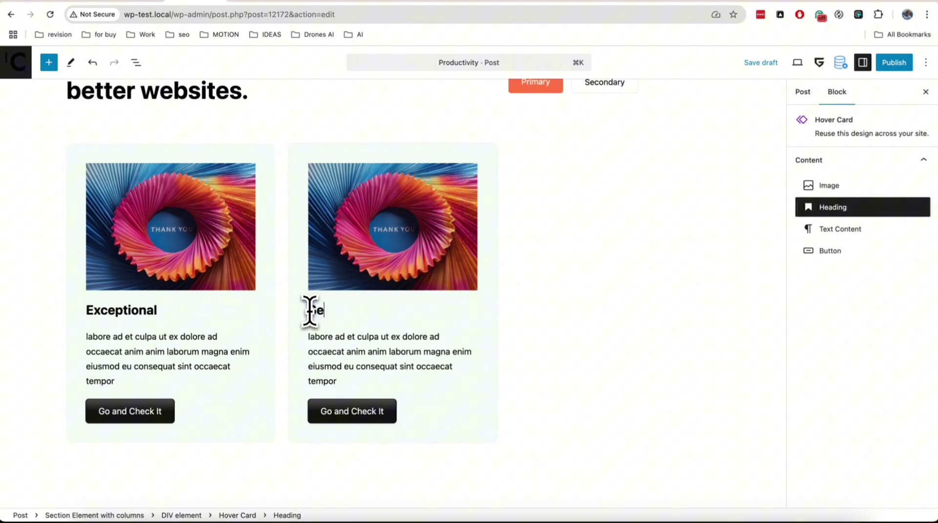
text(cond Tit)
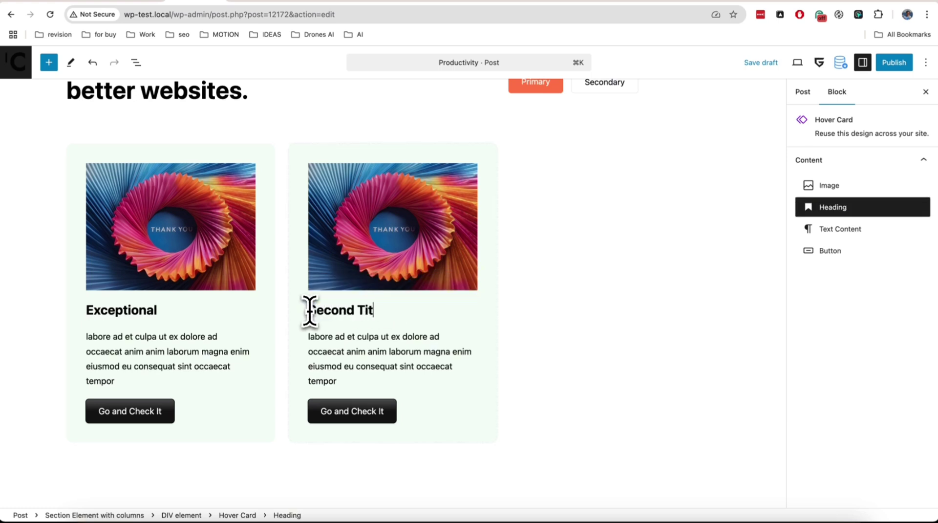
text(le)
- Replace the second card's image with the media library picture of a colourful woman's profile with butterflies
click(337, 411)
click(408, 192)
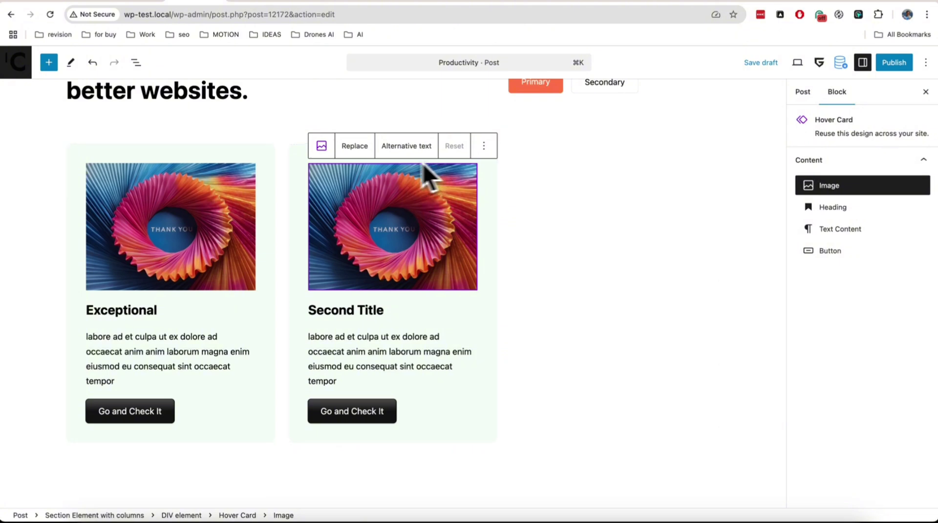
click(361, 147)
click(373, 178)
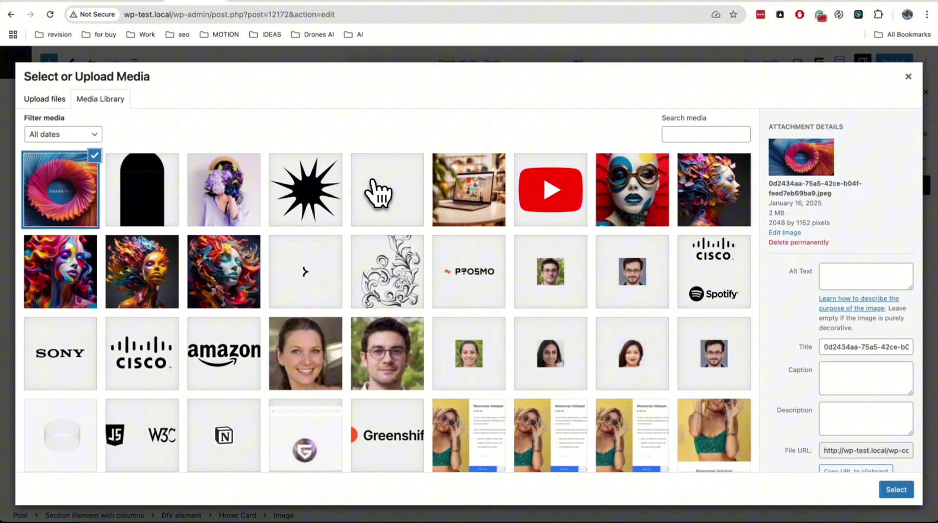
click(708, 205)
click(890, 490)
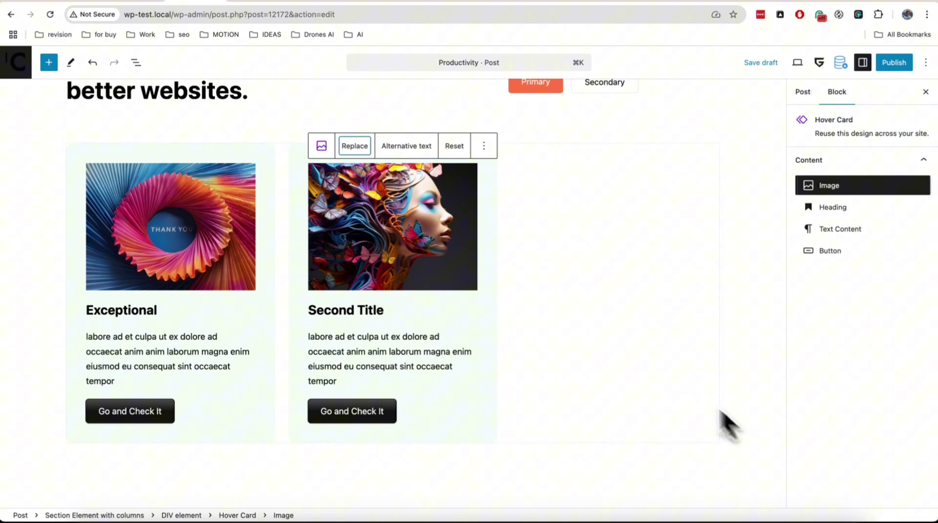
- Add an instance controller around the second Hover Card
click(494, 185)
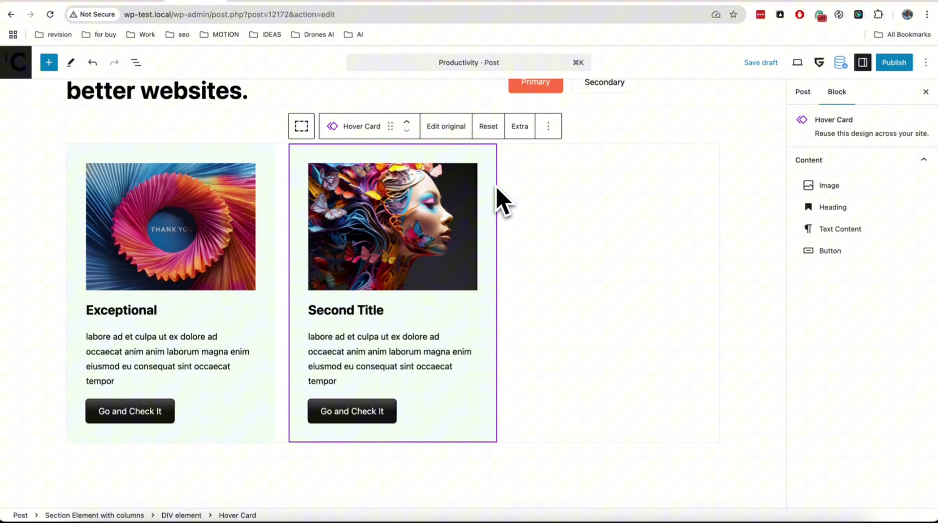
click(520, 132)
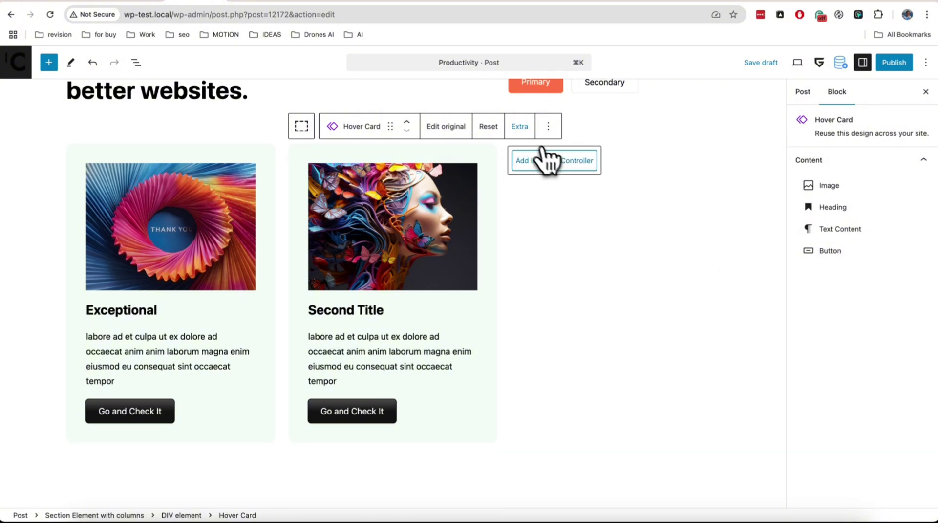
click(551, 163)
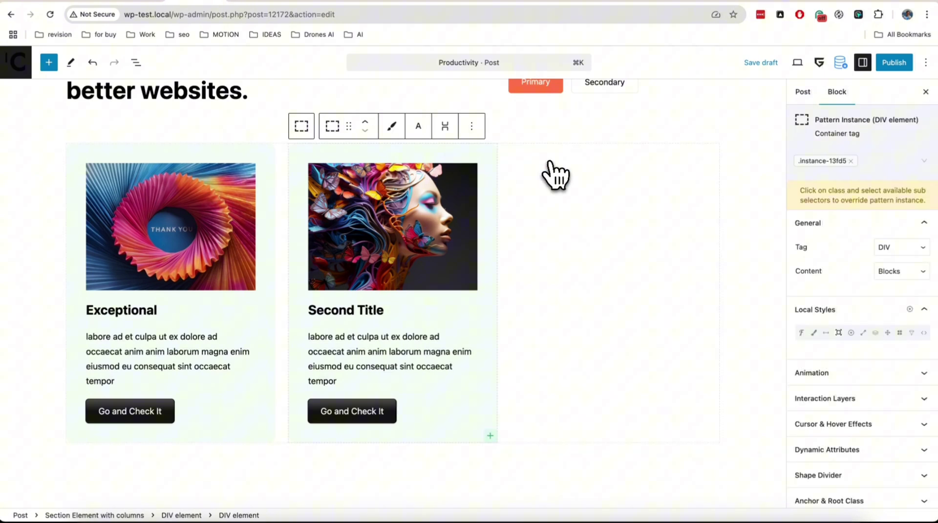
- Set the background colour of the instance class's .block-class subselector to light pink FFC8C8
click(811, 161)
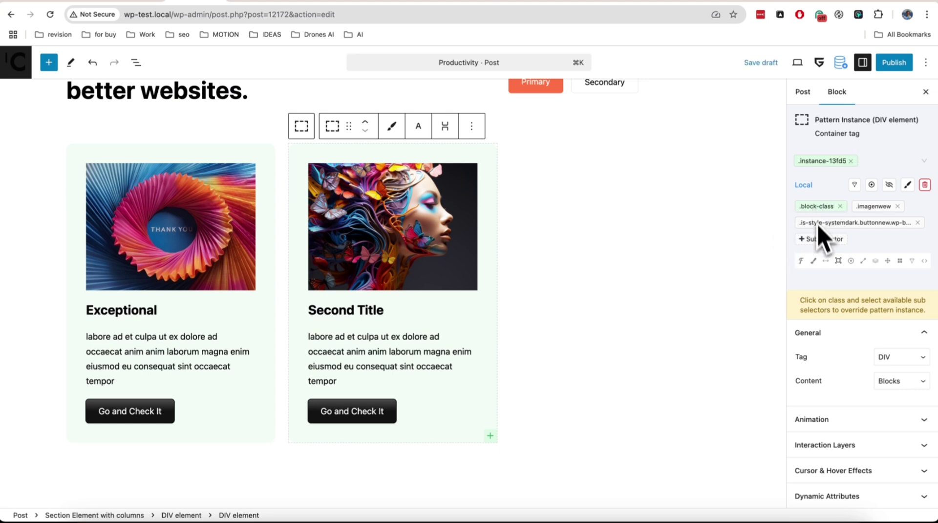
click(815, 261)
scroll(821, 274, down, 2)
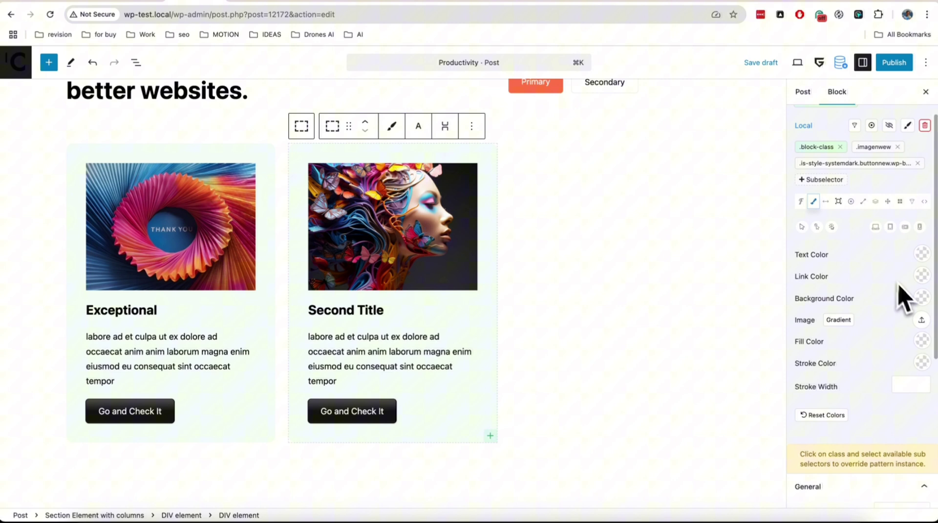
click(921, 298)
drag(864, 140, 832, 55)
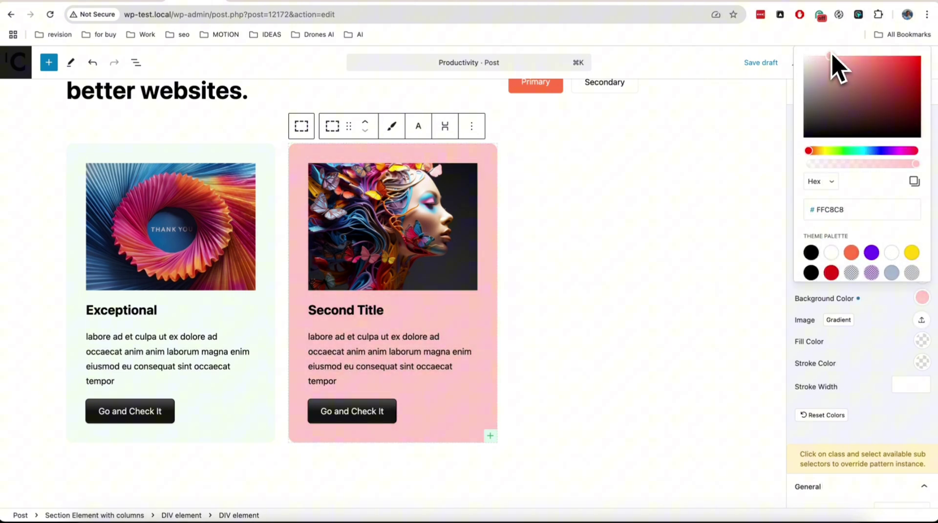
click(884, 308)
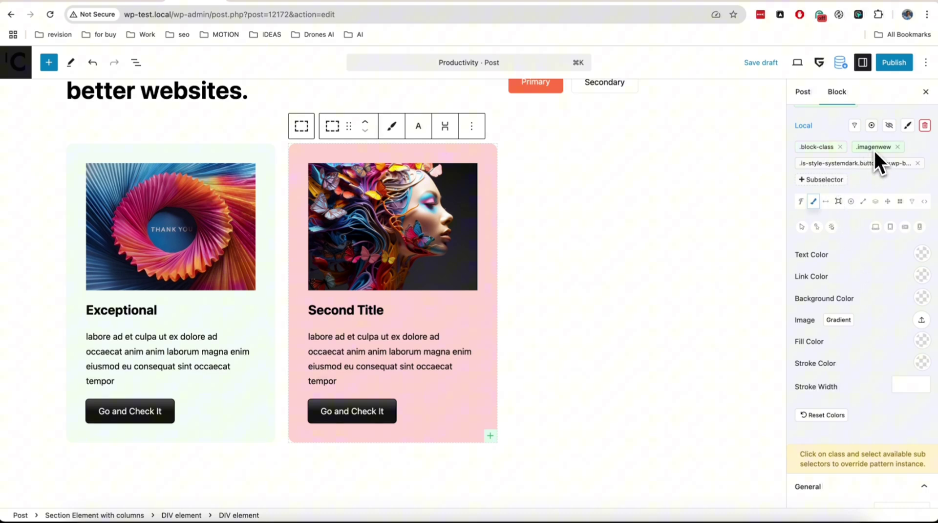
- Set the instance's dark button subselector background to red F00101 and make the override take effect on the second card's button
click(866, 164)
click(922, 297)
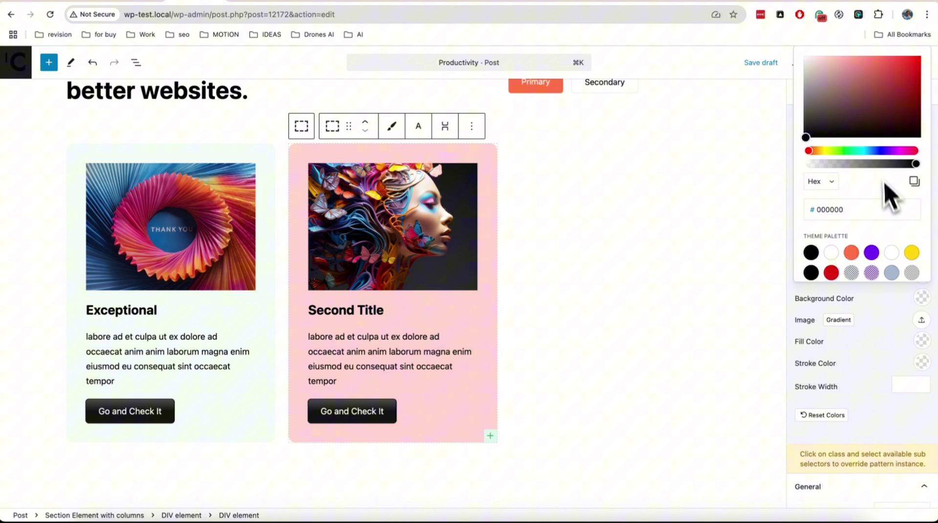
drag(908, 136, 921, 63)
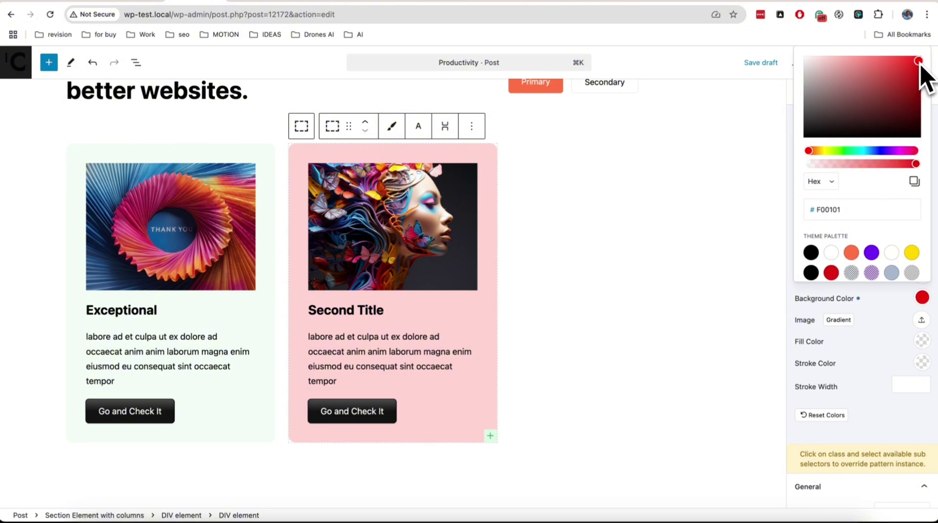
click(887, 303)
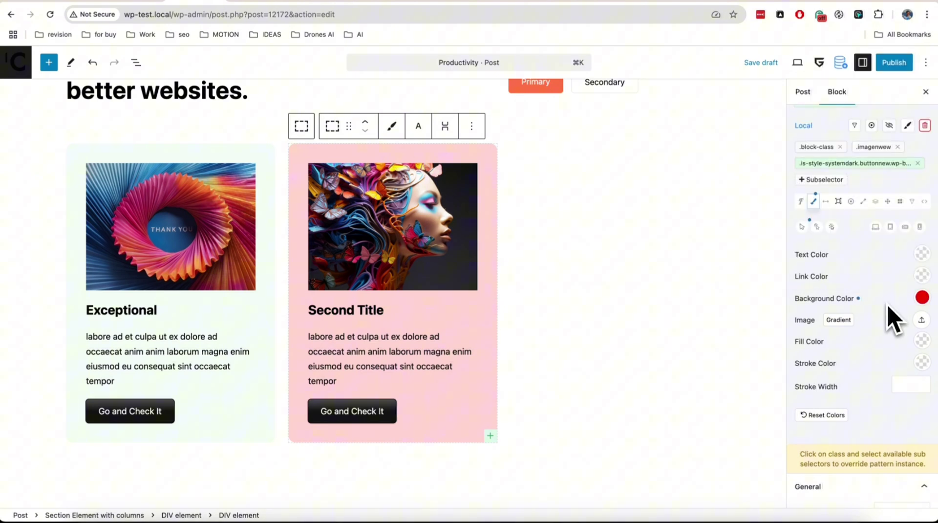
scroll(888, 307, up, 2)
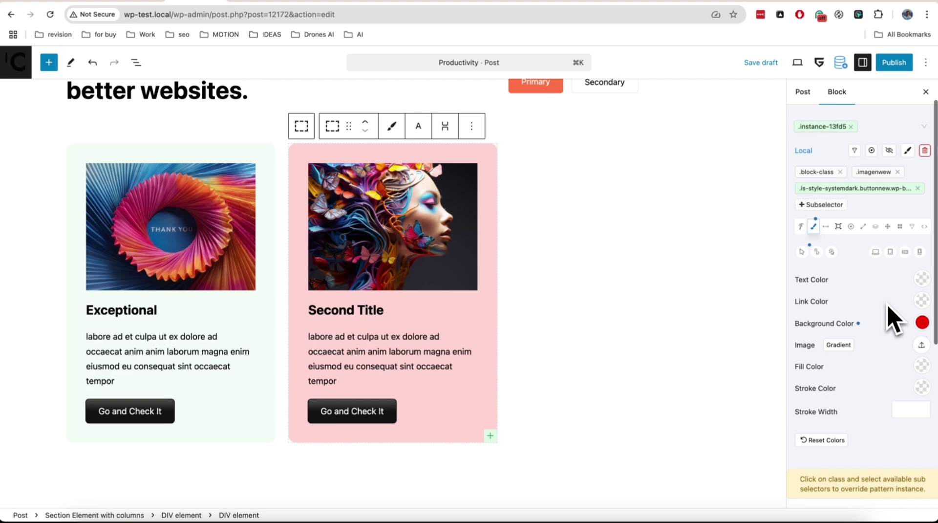
click(871, 160)
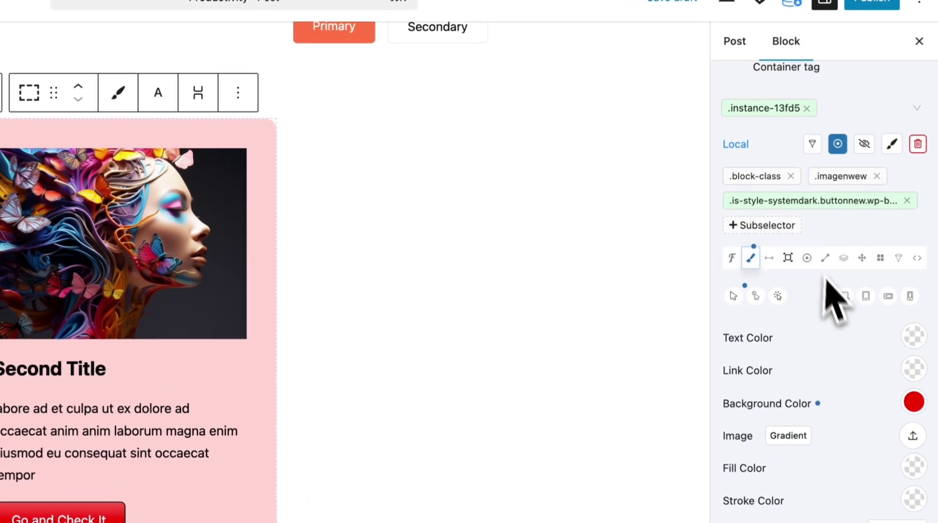
scroll(847, 343, down, 5)
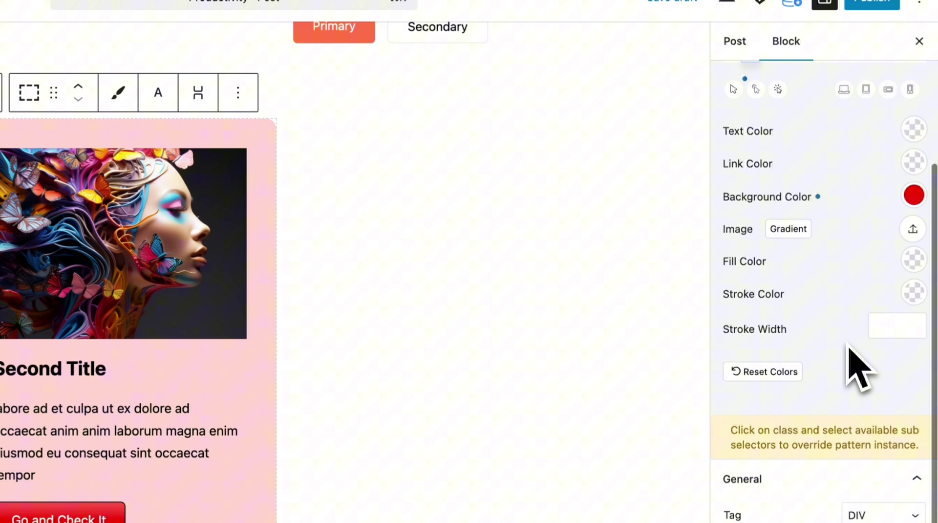
scroll(847, 347, up, 6)
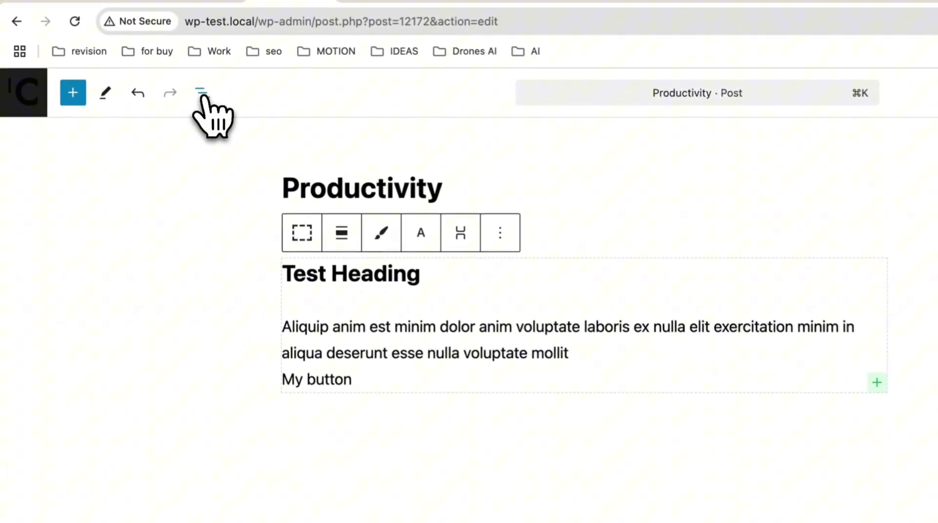
- Show the test container's inner blocks in the block structure and add a local class named localclass to the container
click(203, 96)
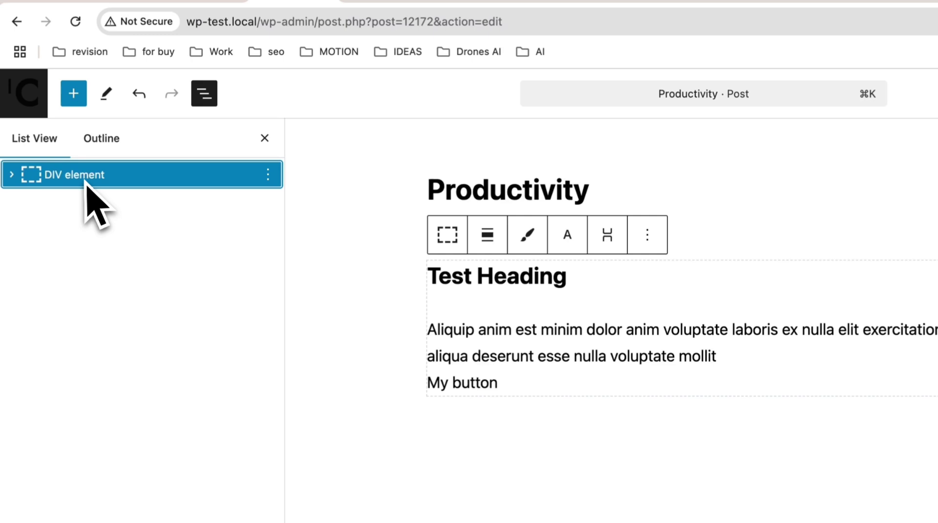
click(13, 174)
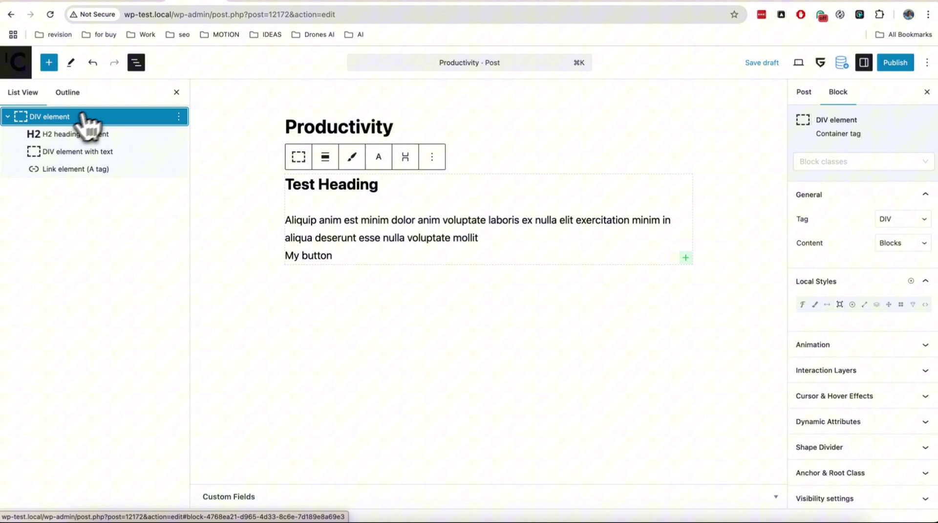
click(814, 161)
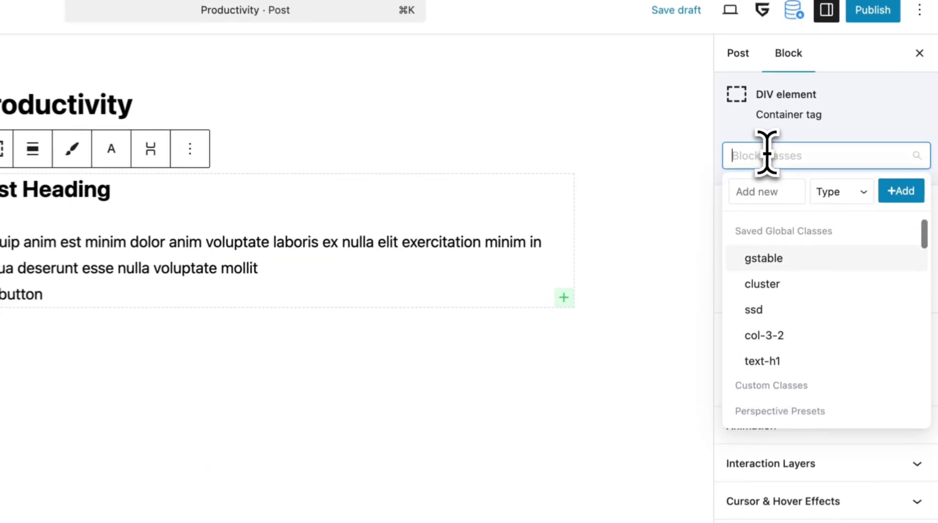
click(820, 186)
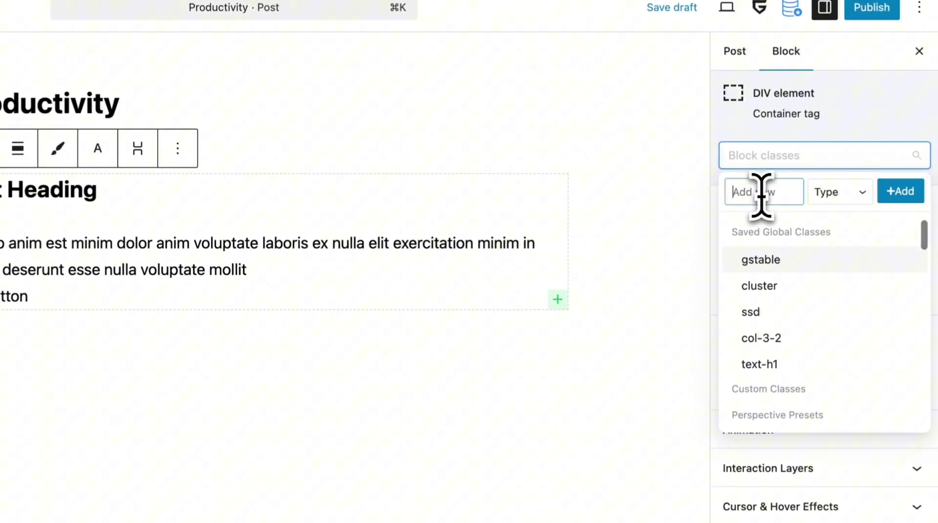
text(localcl)
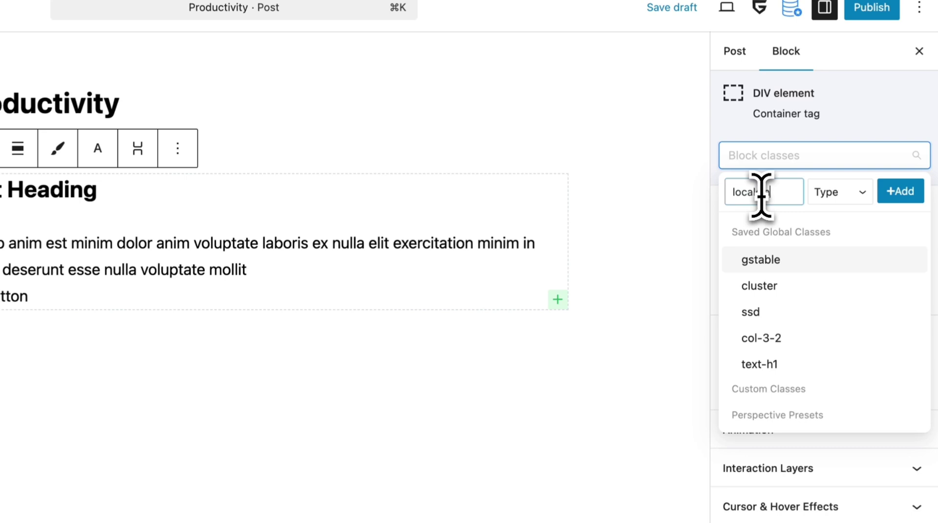
text(ass)
click(837, 202)
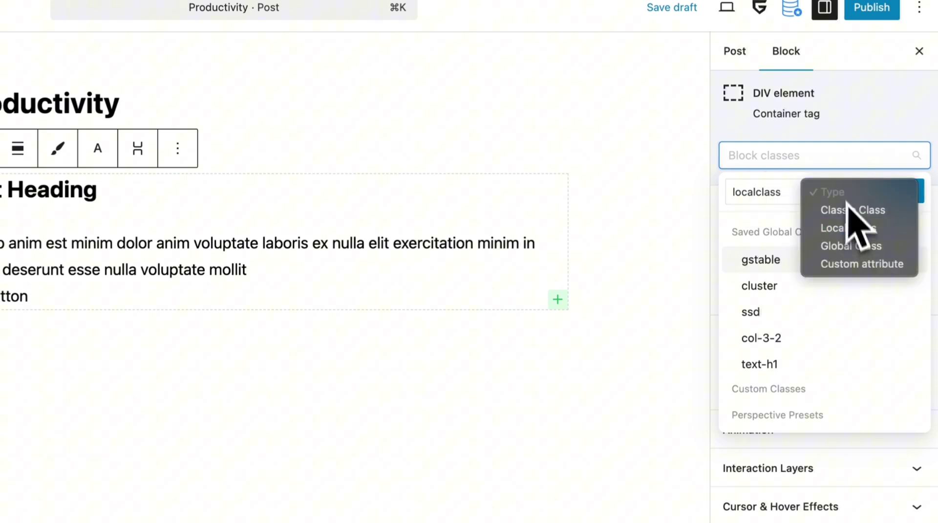
click(853, 227)
click(902, 193)
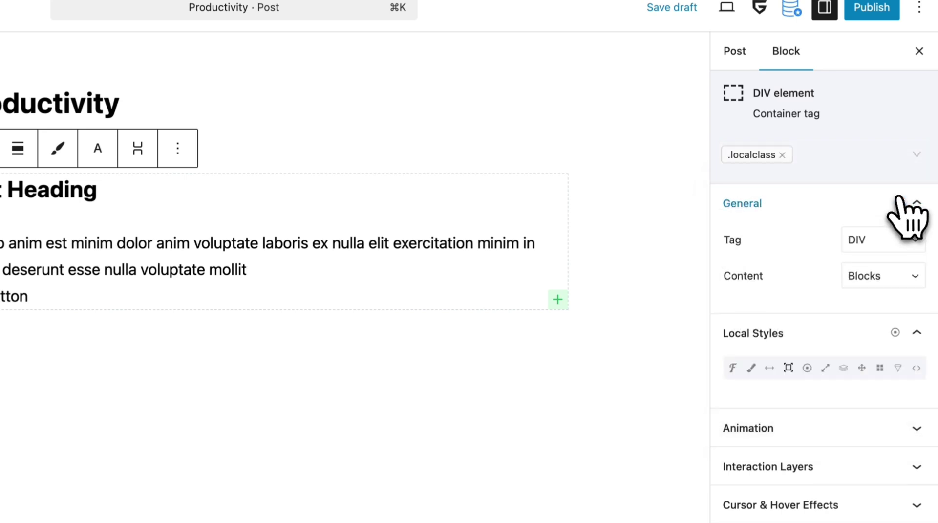
- Generate automatic classes for the inner blocks from localclass and check the classes on the heading, text and link elements
click(752, 155)
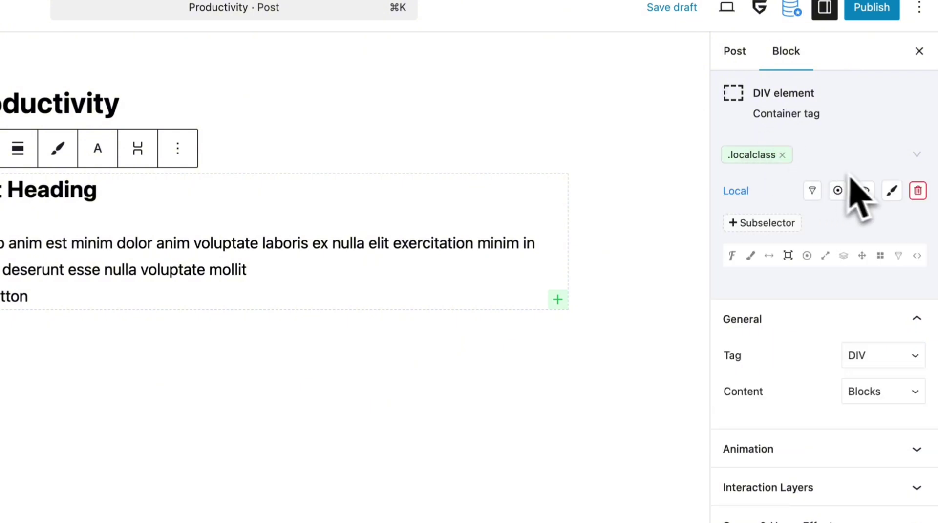
click(893, 192)
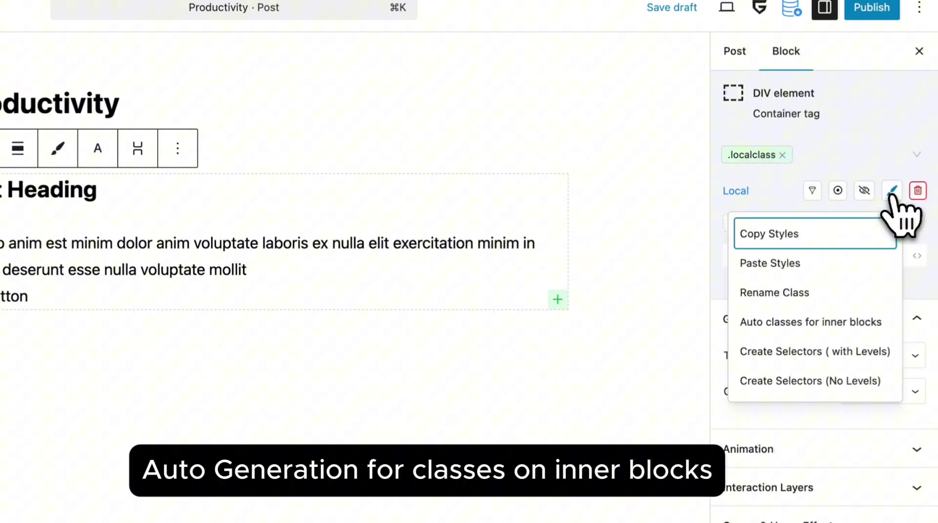
click(788, 322)
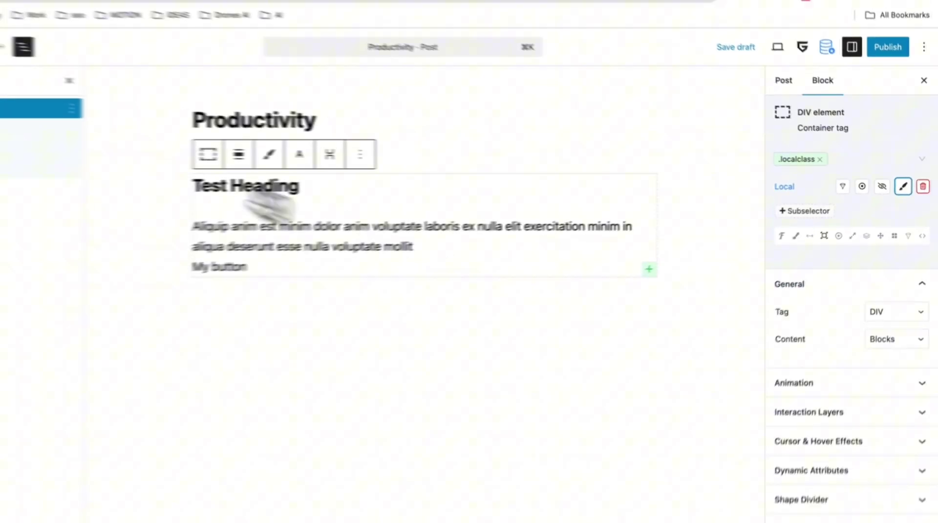
click(115, 136)
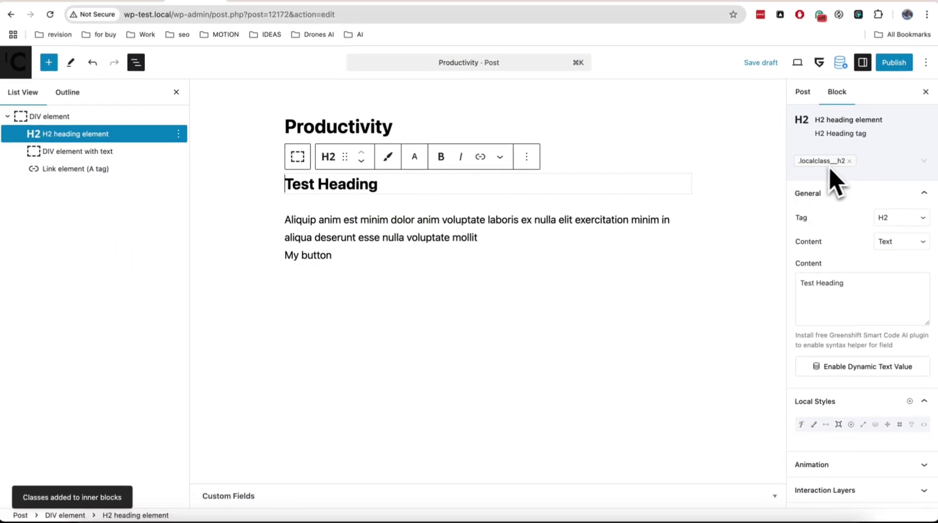
click(113, 151)
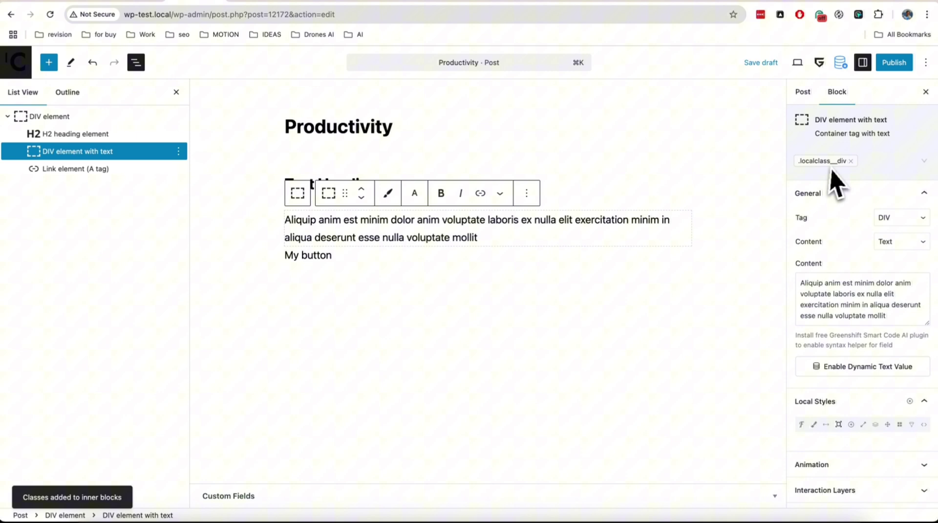
click(112, 169)
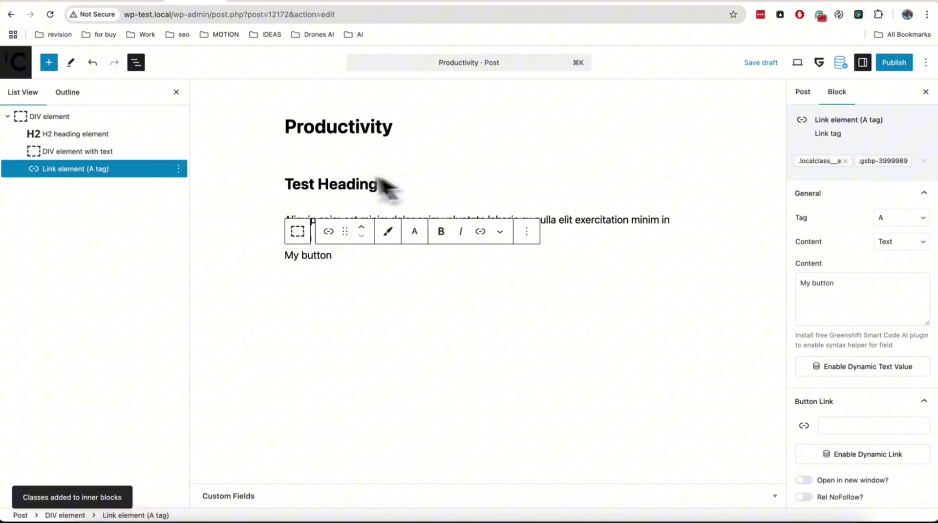
click(105, 116)
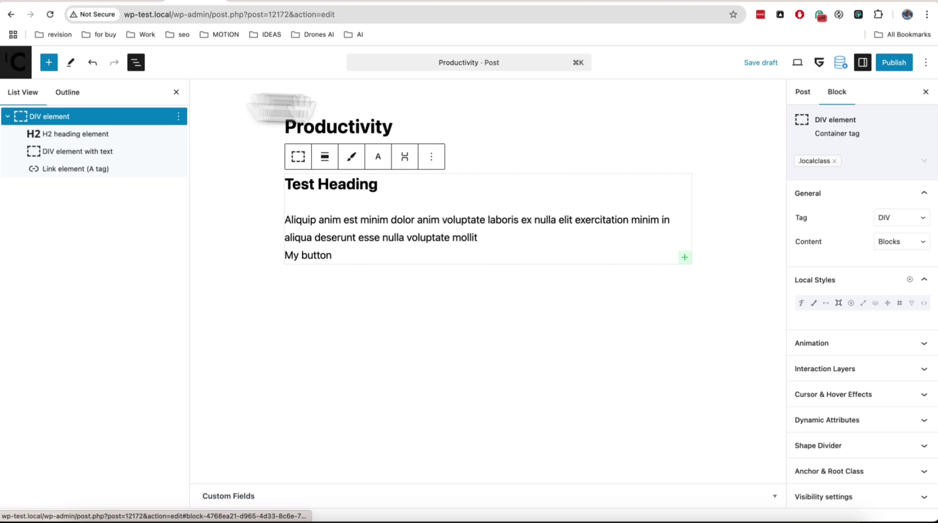
- Create subselectors without levels for the test container's inner blocks from its localclass class
click(804, 161)
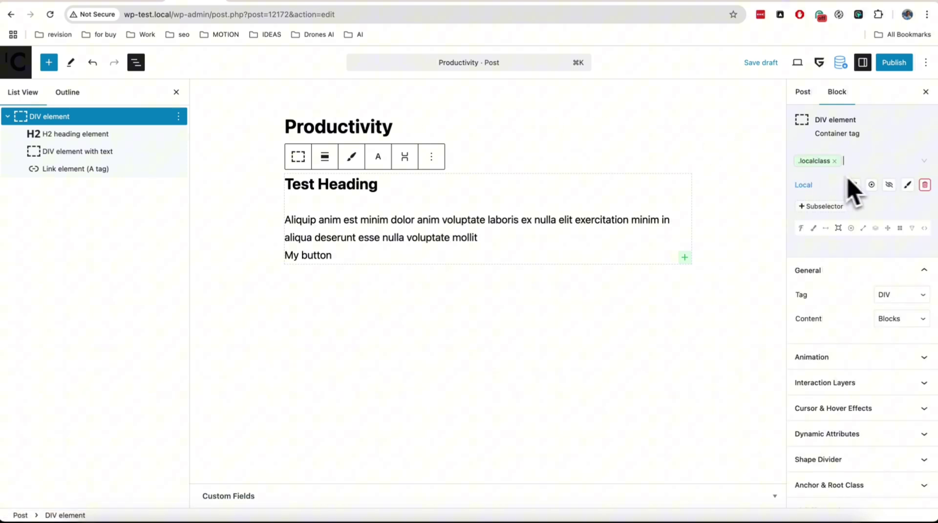
click(908, 184)
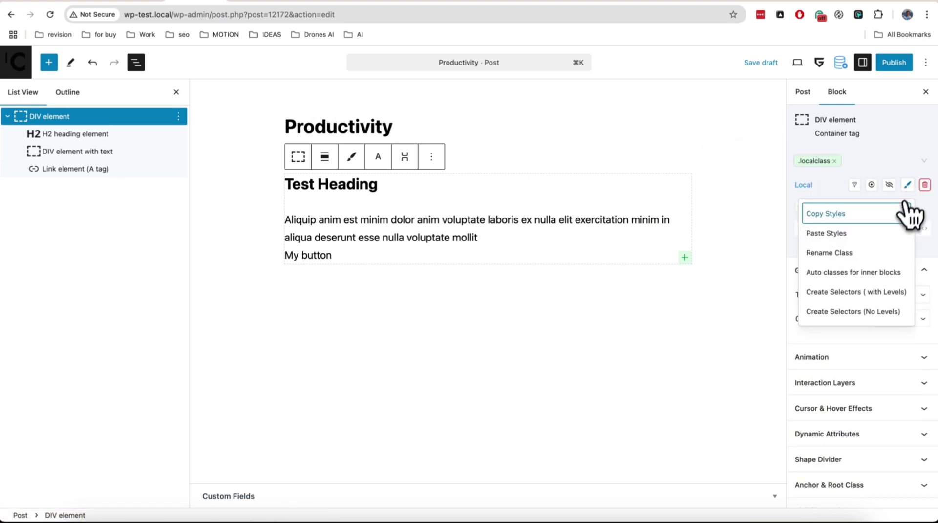
click(880, 312)
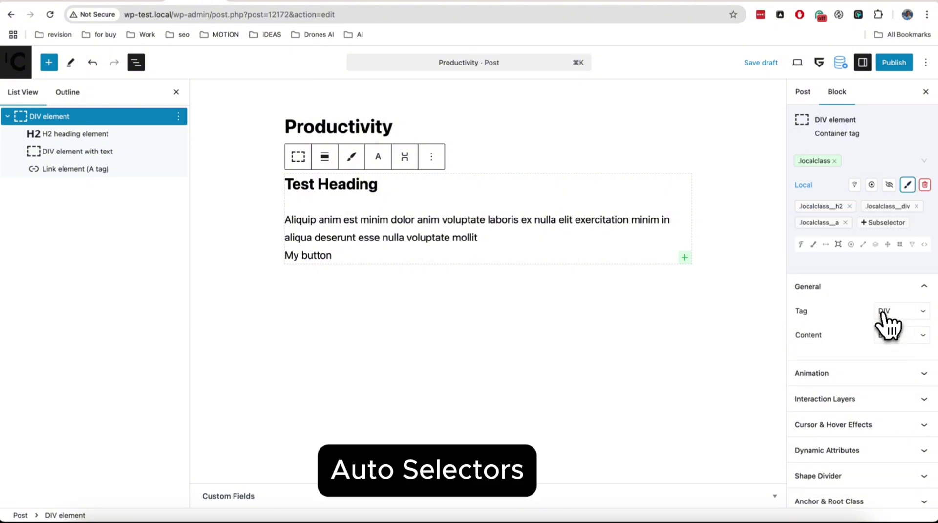
- Set the .localclass__h2 subselector's font size to 20 px and its bottom margin to 0
click(829, 207)
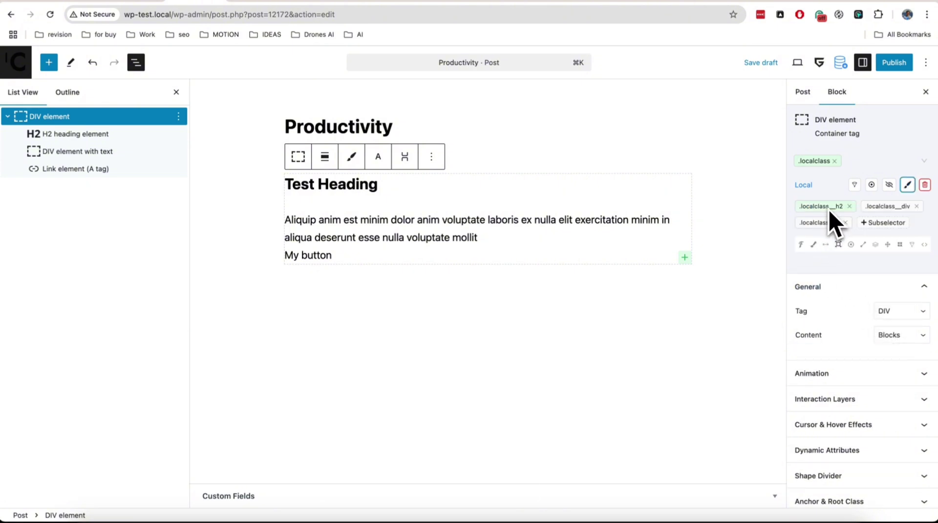
click(802, 245)
text(20)
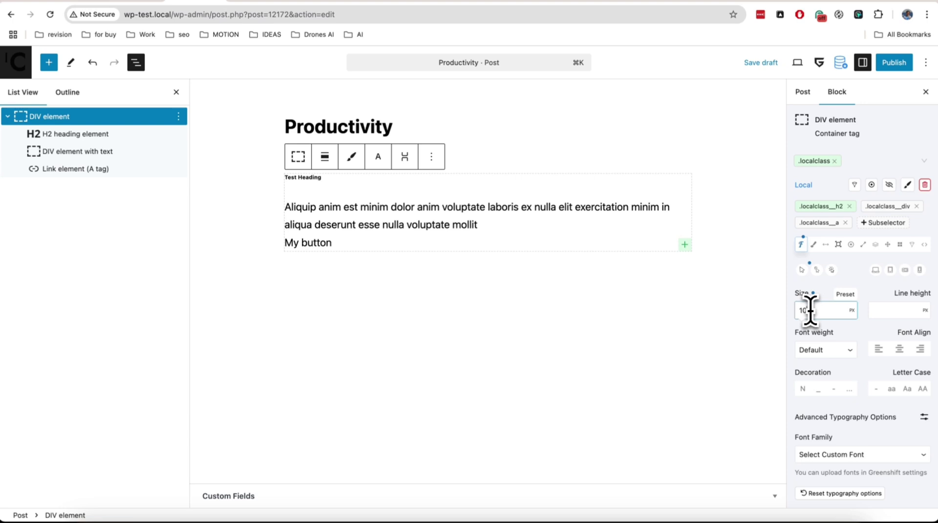
click(826, 244)
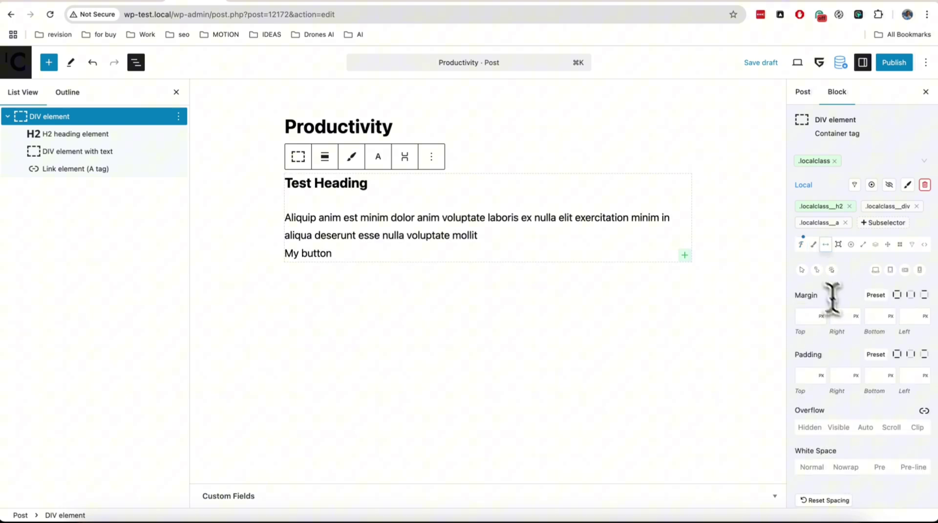
click(871, 315)
text(0)
- Set the .localclass__div subselector's font size to 16 px and adjust its line height
click(887, 206)
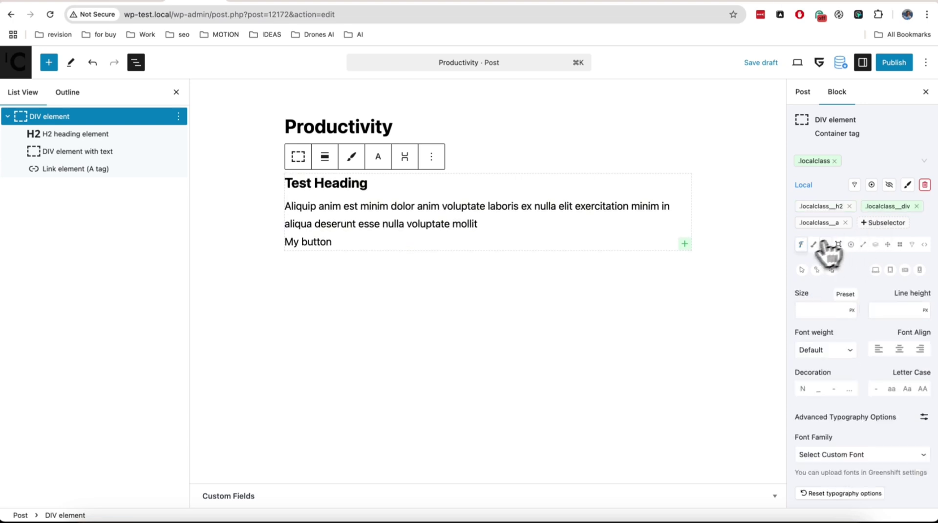
click(811, 309)
text(16)
click(879, 310)
text(1.8)
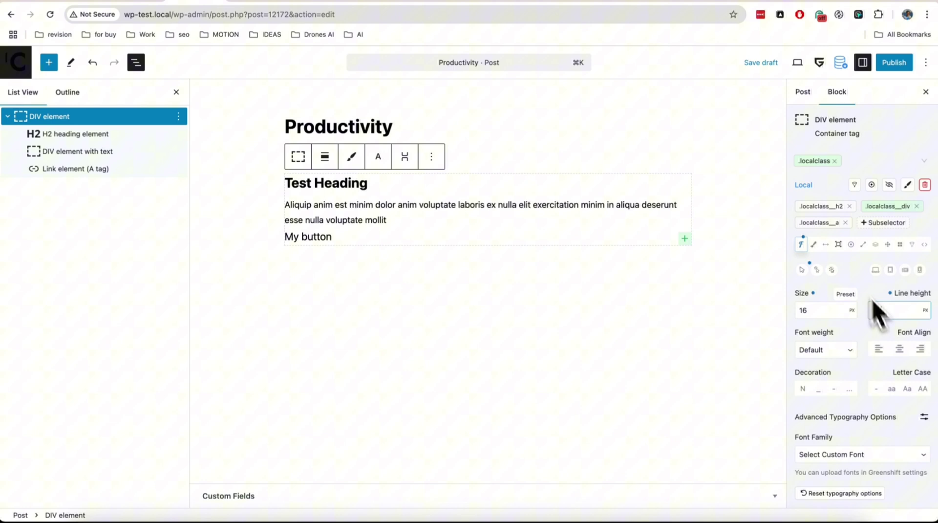
- Give the .localclass__a subselector an orange background from the theme palette and white text
click(813, 244)
click(905, 329)
click(852, 253)
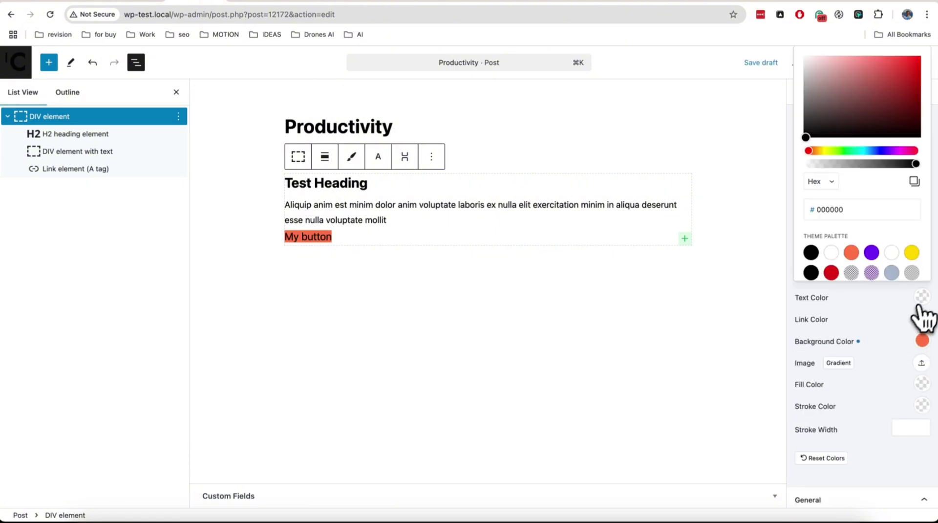
key(Escape)
- Give the .localclass__a subselector Small padding on all sides and a 10 px top margin, and change its display mode
click(826, 244)
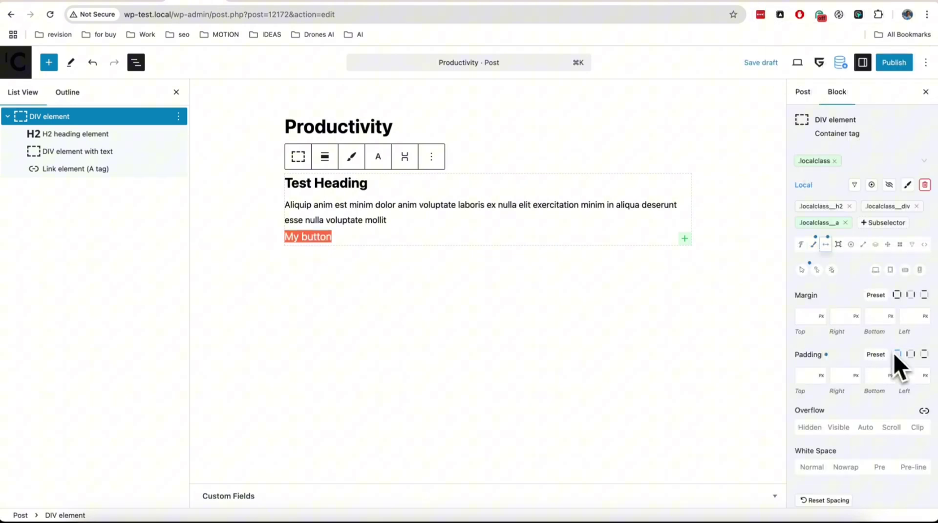
click(876, 331)
drag(875, 331, 863, 339)
scroll(896, 279, down, 5)
scroll(897, 279, up, 3)
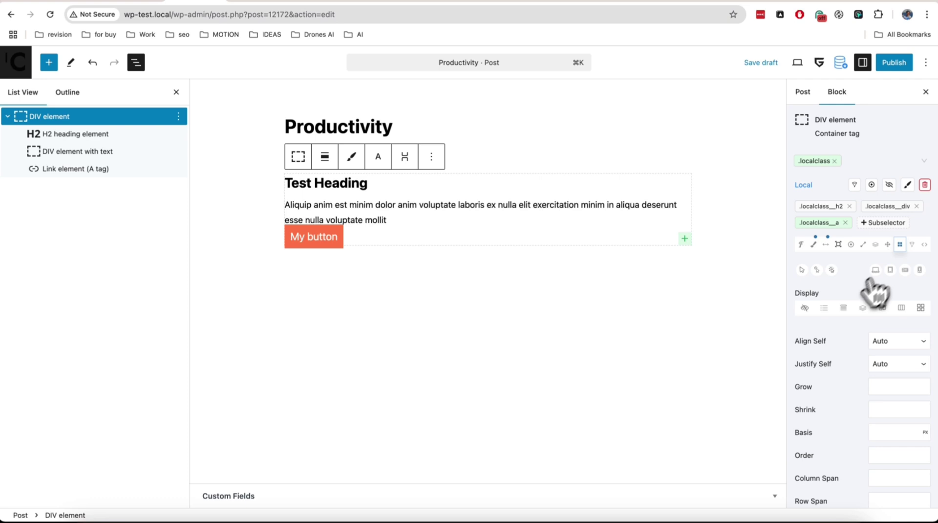
scroll(849, 314, up, 3)
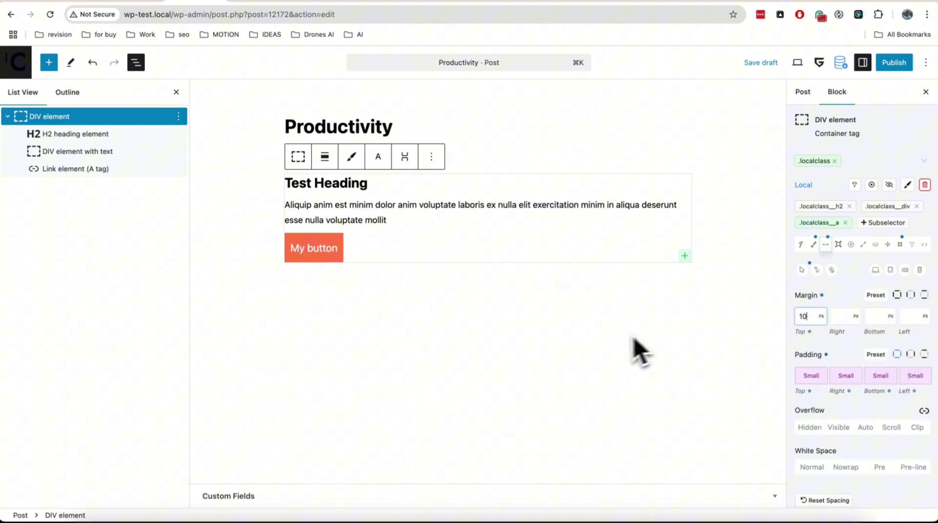
- Rename the My button link element's class from localclass__a to localclass__btn
click(611, 351)
click(328, 250)
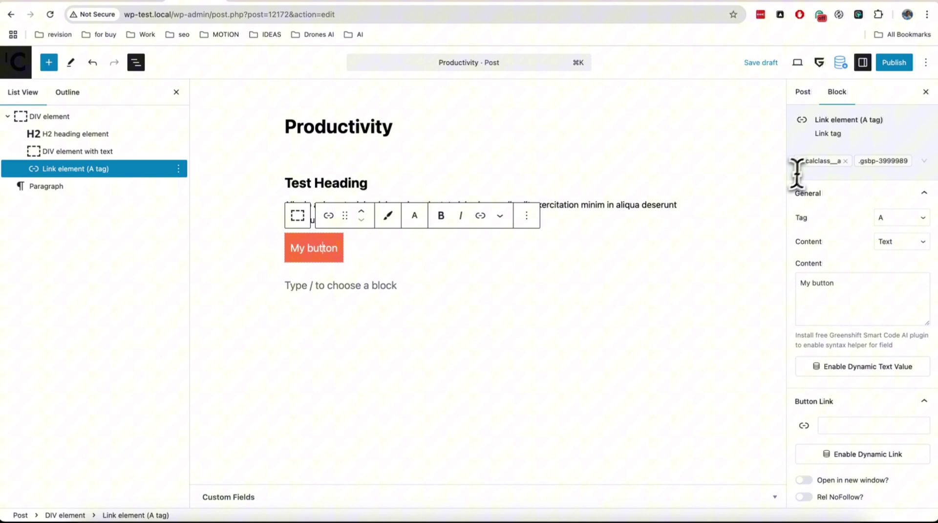
click(815, 161)
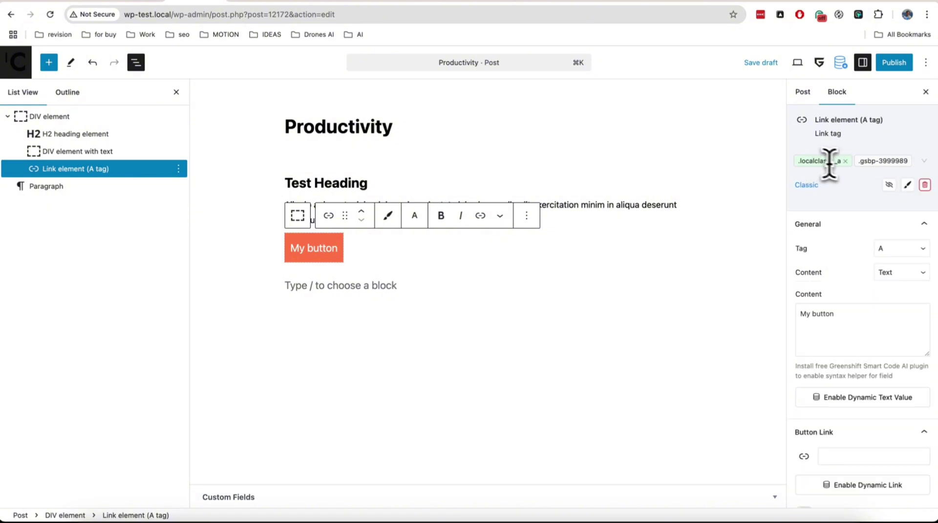
click(908, 185)
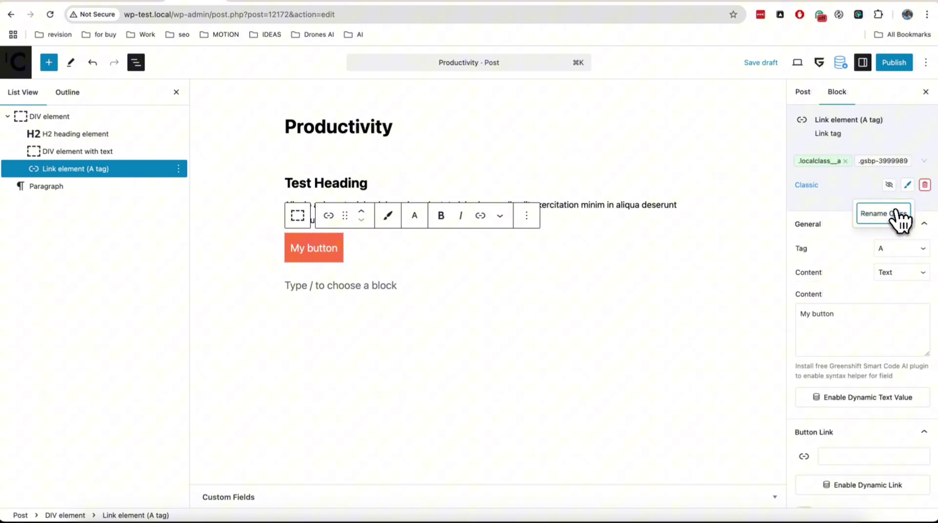
click(896, 219)
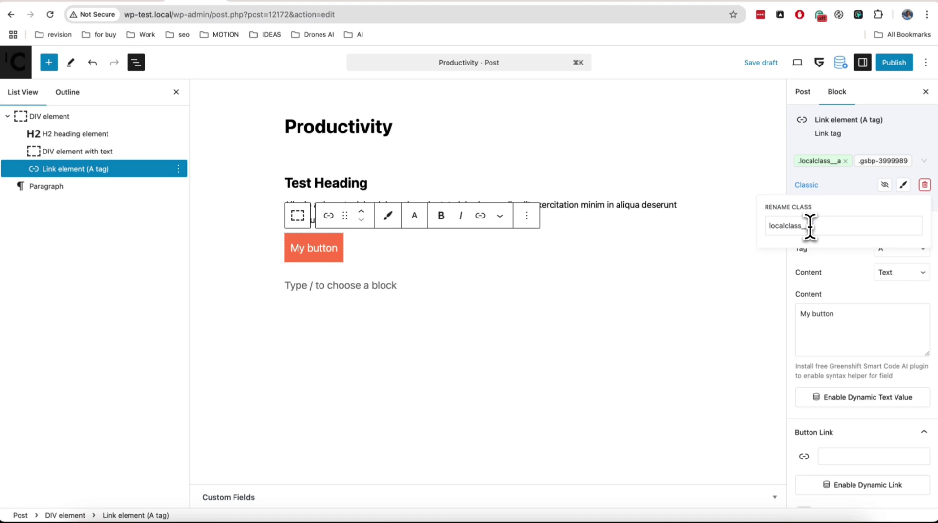
key(BackSpace)
text(btn)
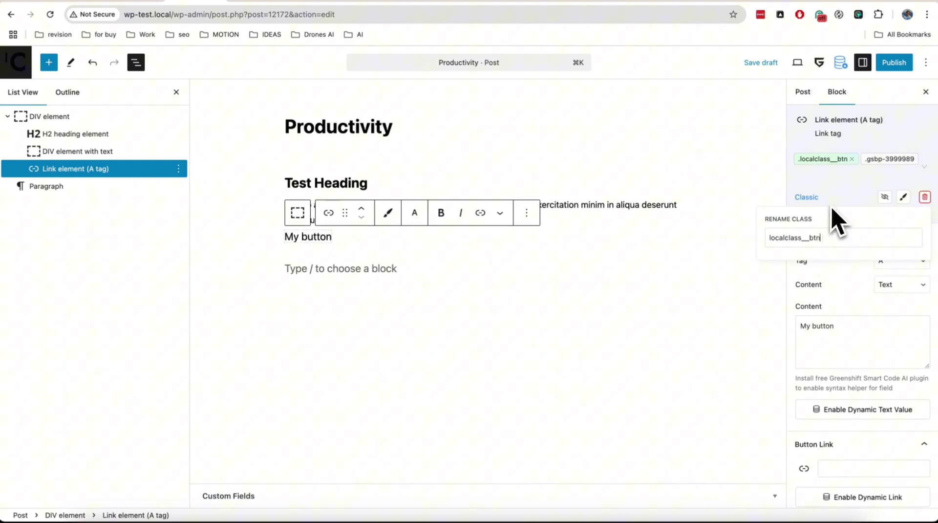
click(839, 180)
- Rename the container's .localclass__a subselector to .localclass__btn to match the link's class
click(73, 117)
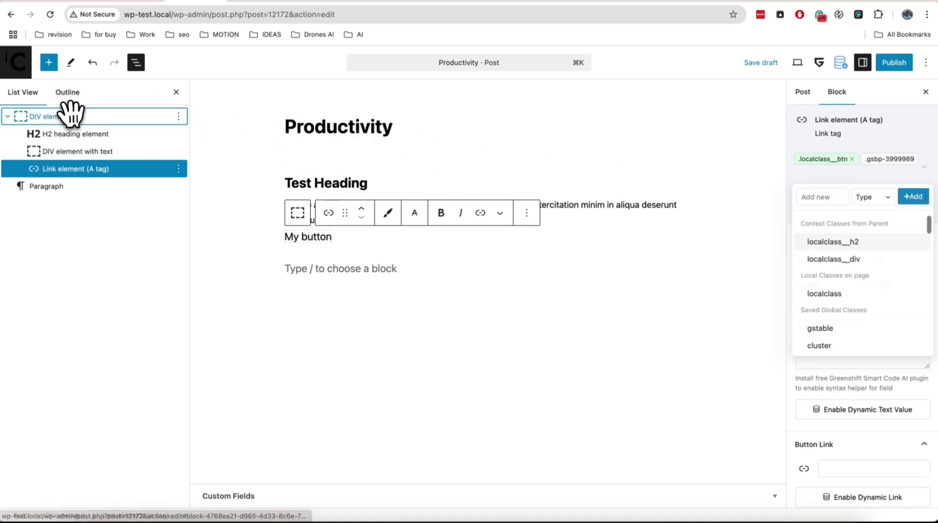
click(816, 160)
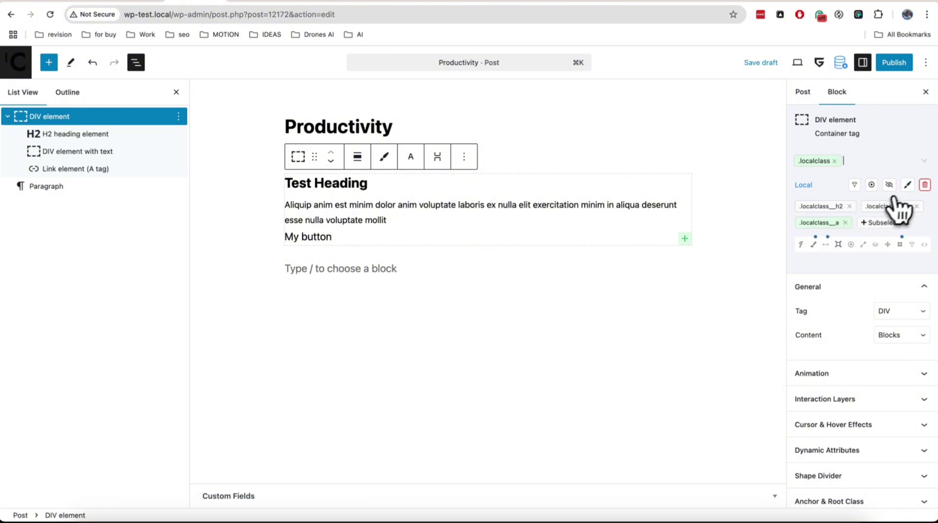
click(907, 186)
click(862, 250)
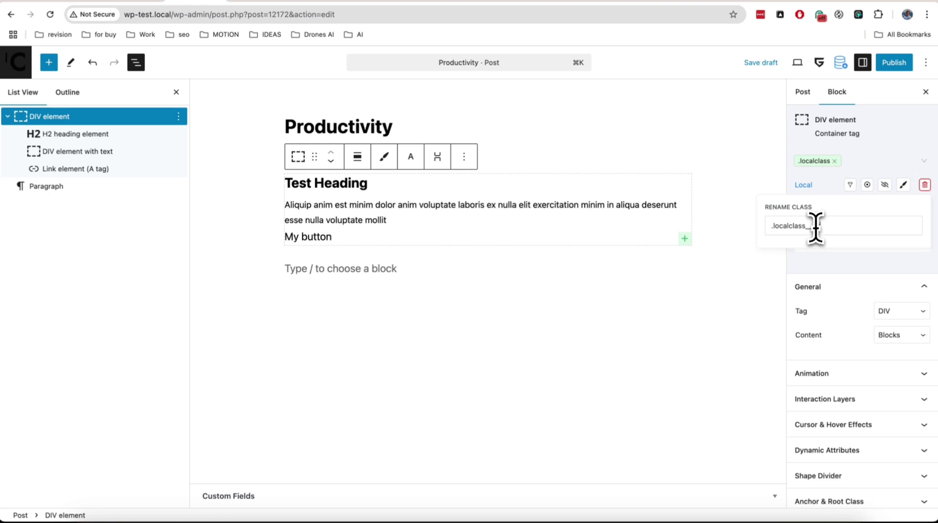
text(btn)
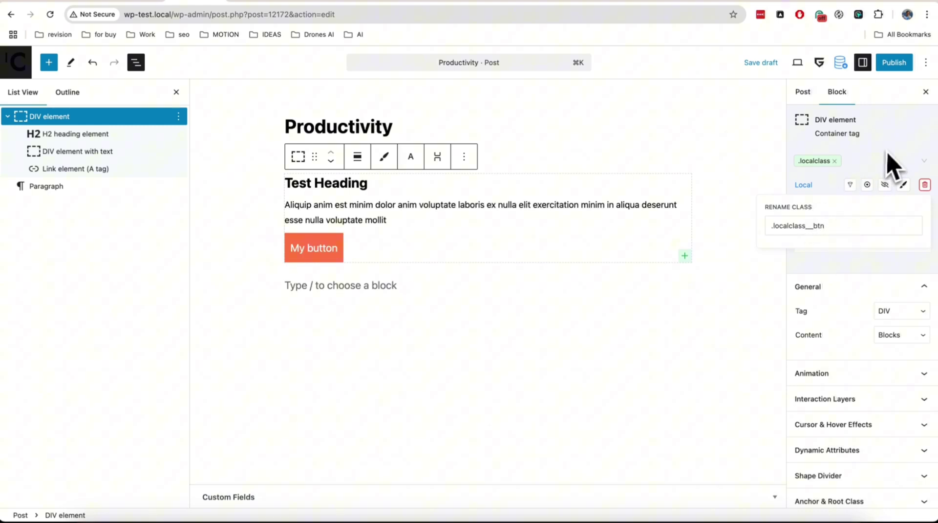
key(Return)
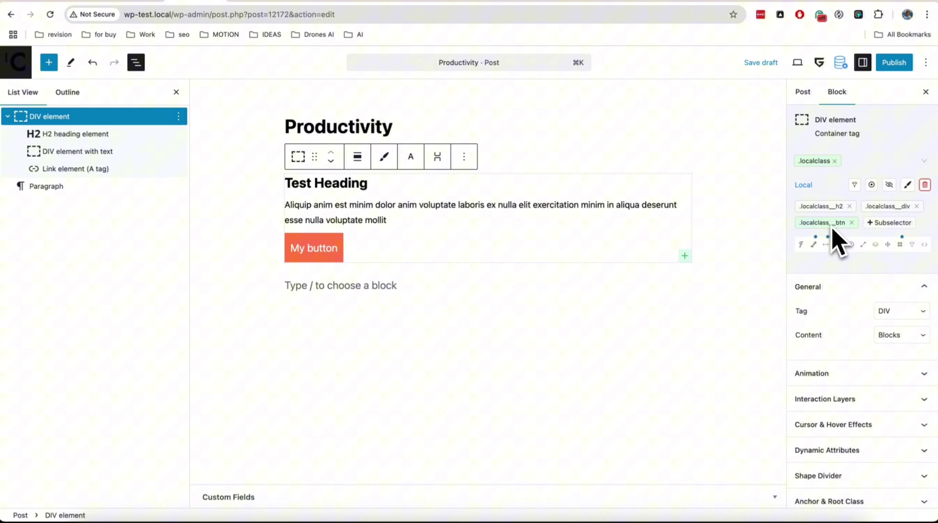
- Copy the .localclass__btn subselector's styles and add the style attributes to the .localclass__div subselector
click(907, 186)
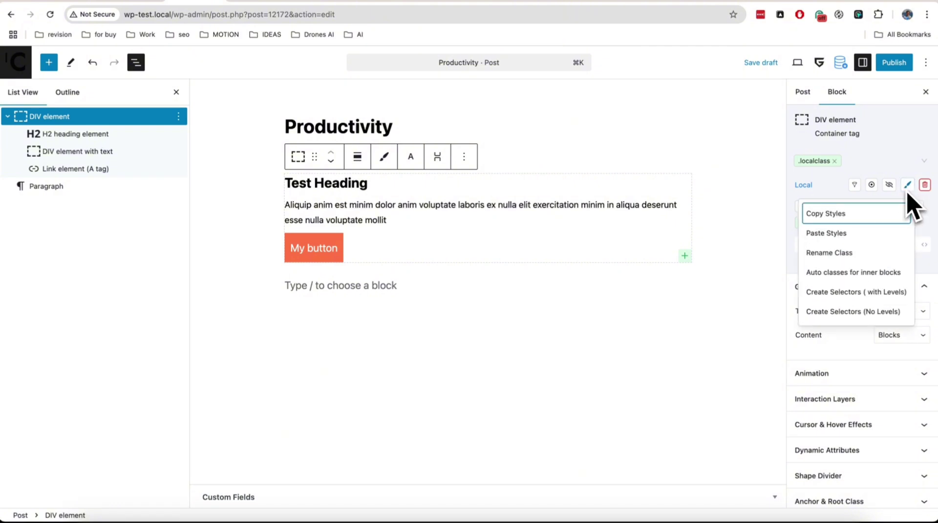
click(849, 216)
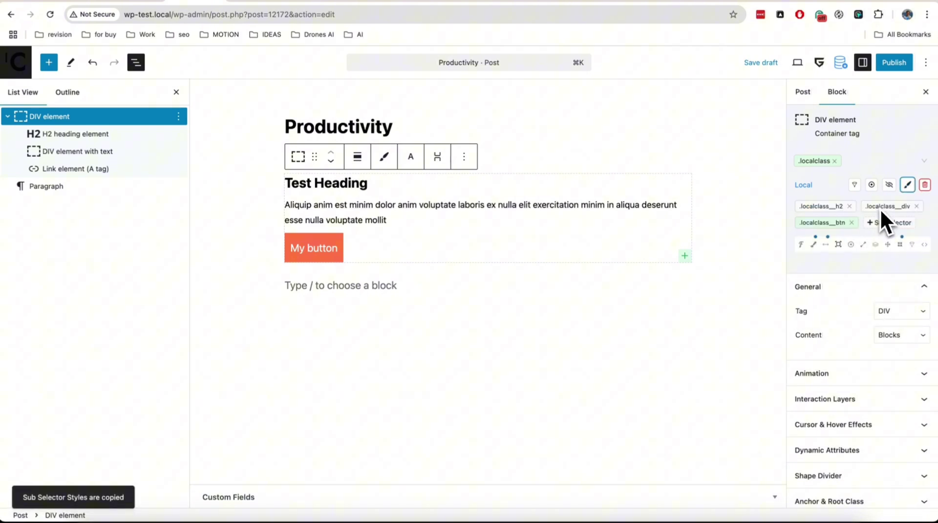
click(907, 186)
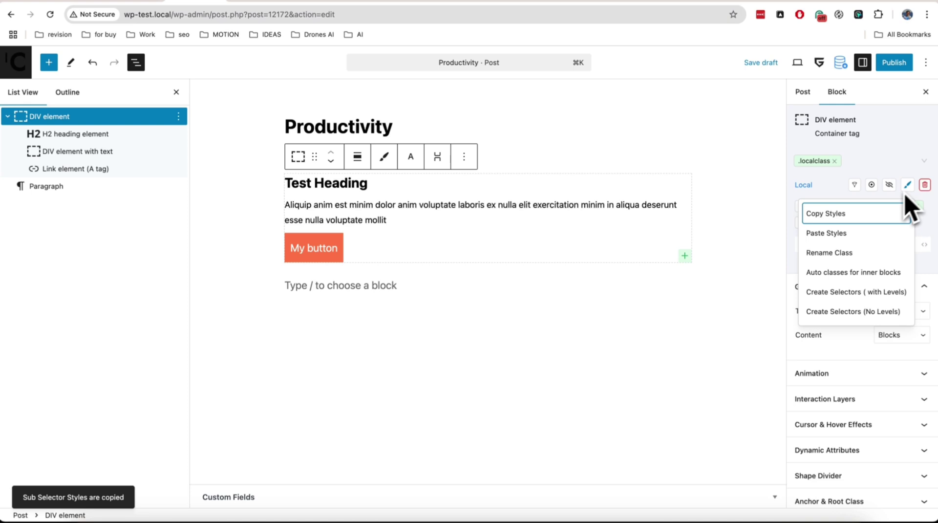
click(863, 233)
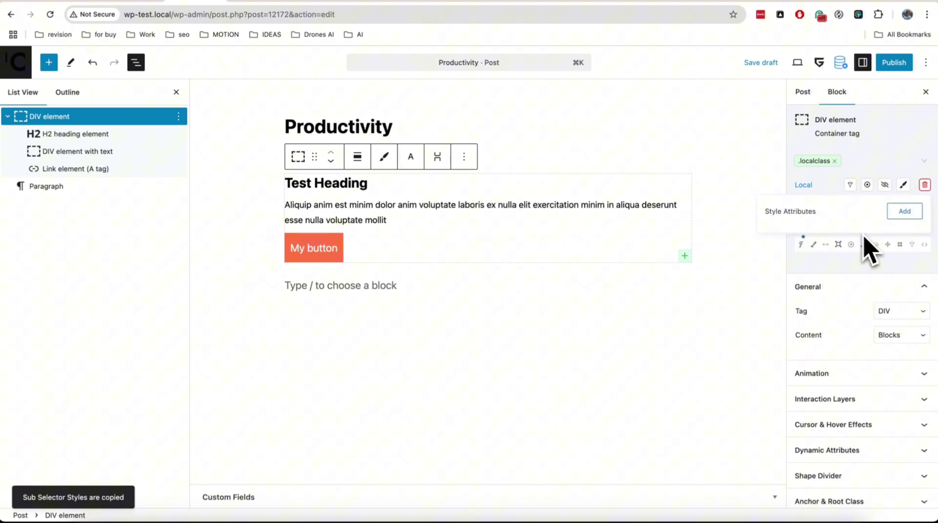
click(903, 211)
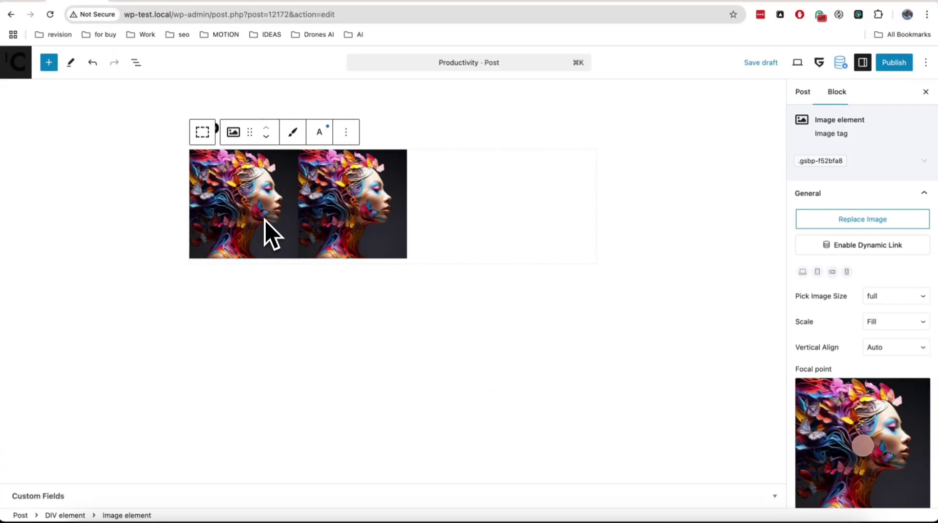
- Add a classic class named imageclass to the first image element and open the second image's class field
click(884, 163)
text(imageclass)
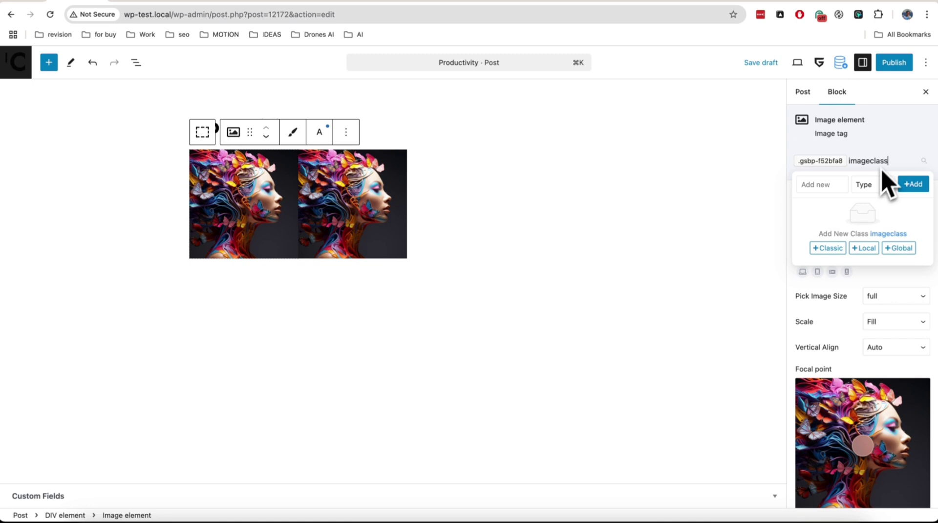
click(828, 248)
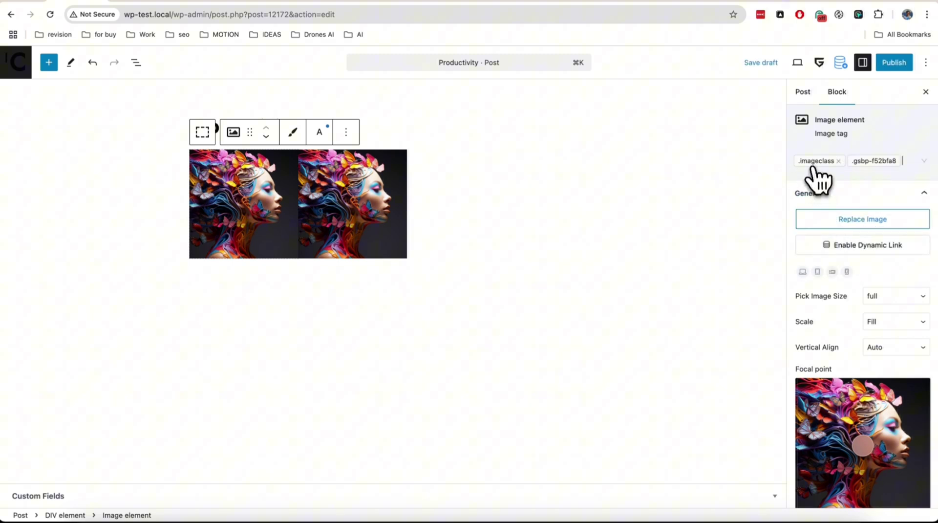
click(369, 216)
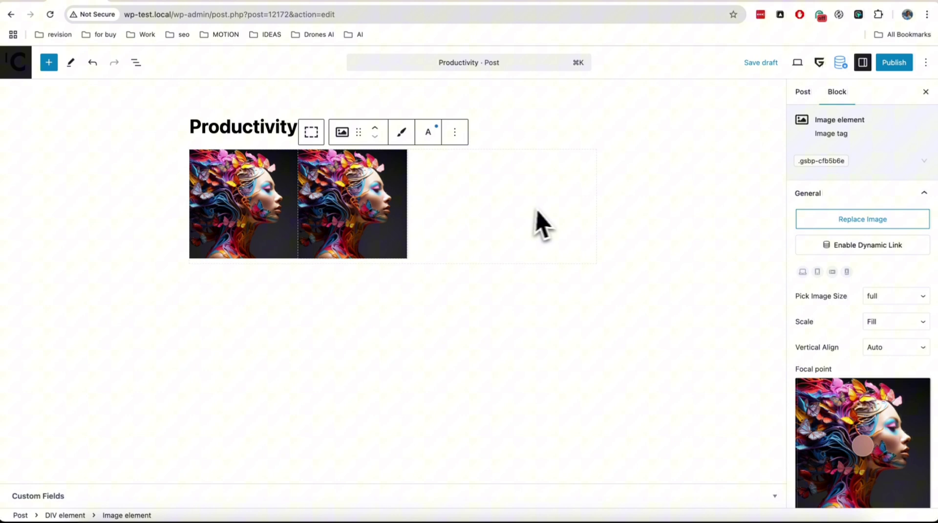
click(861, 164)
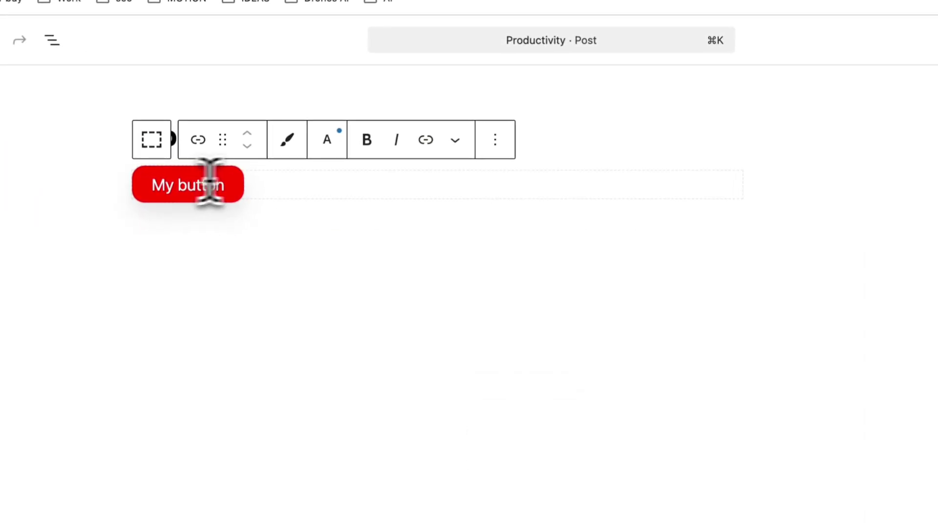
- Add a new global class named redbutton to the My button link element
scroll(821, 294, down, 2)
scroll(782, 293, up, 6)
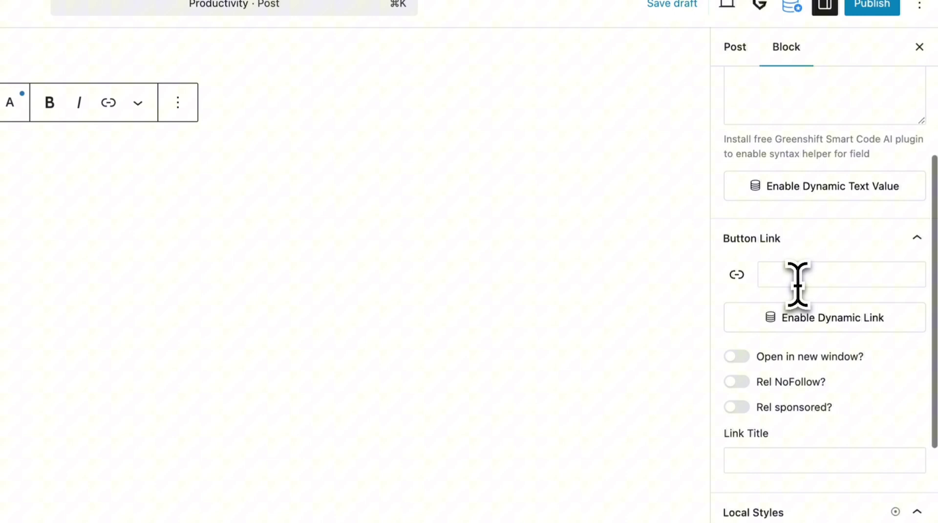
scroll(796, 284, up, 5)
click(812, 151)
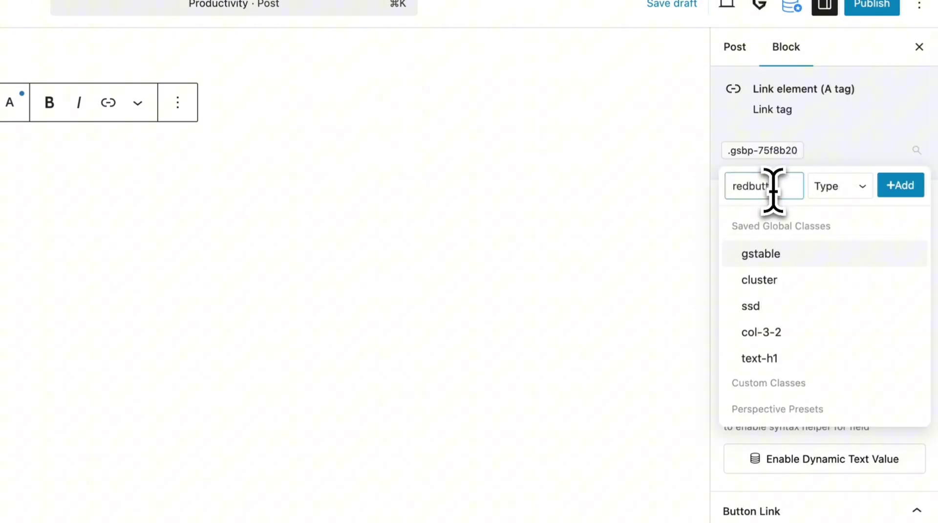
text(redbutton)
click(830, 189)
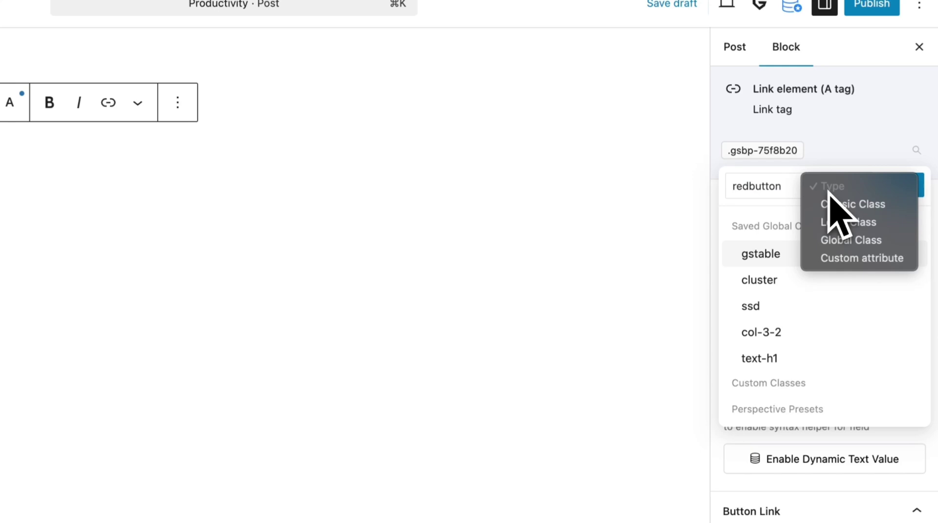
click(851, 243)
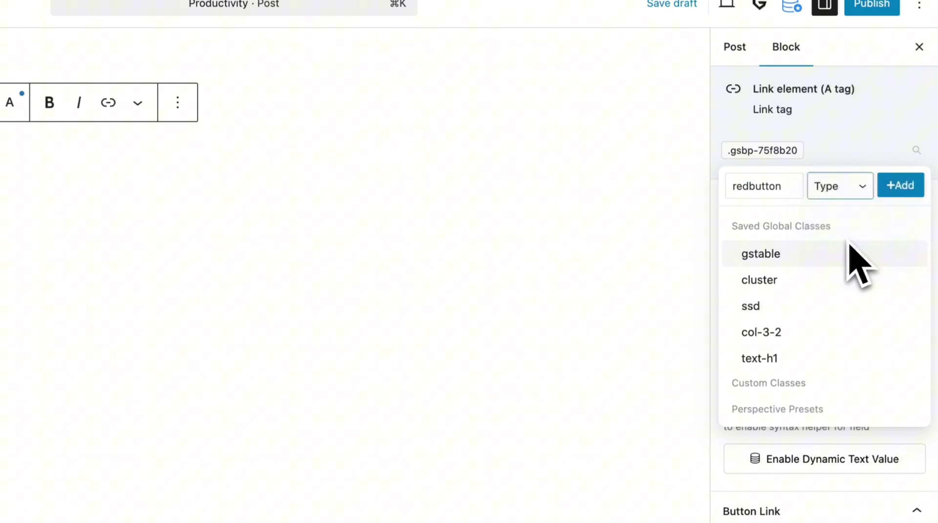
click(894, 188)
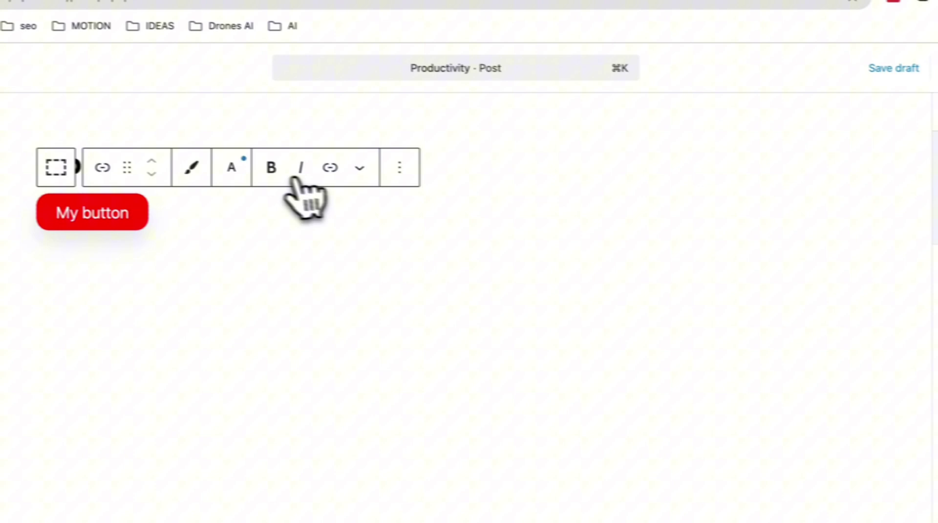
- Copy the My button link's style attributes and paste them into the .redbutton global class
click(224, 170)
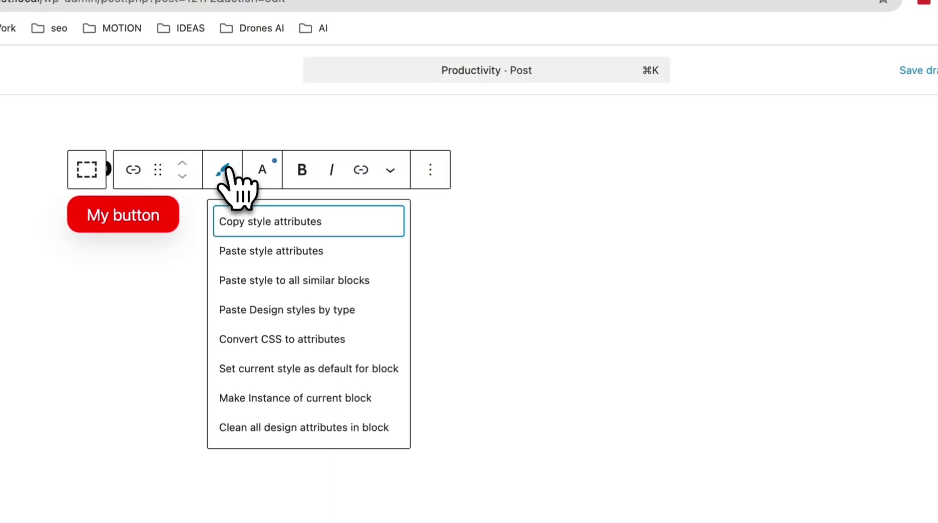
click(264, 222)
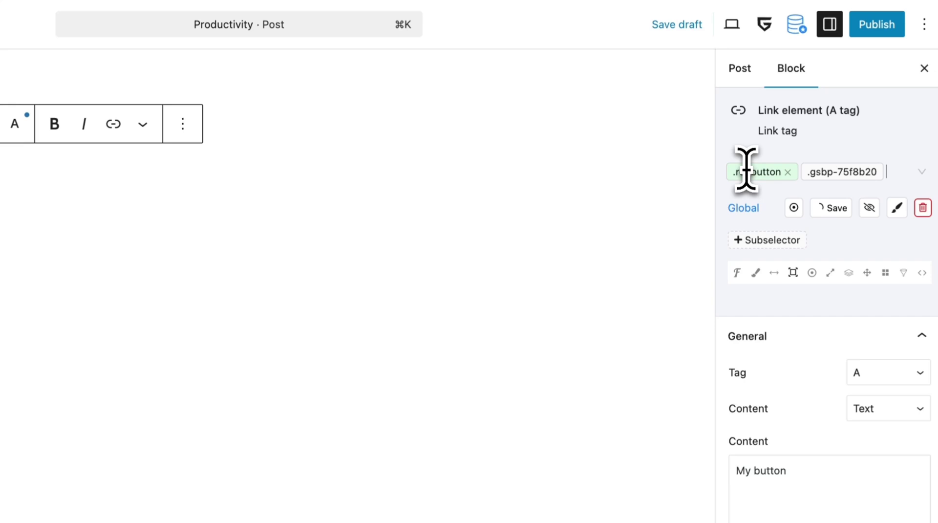
click(896, 209)
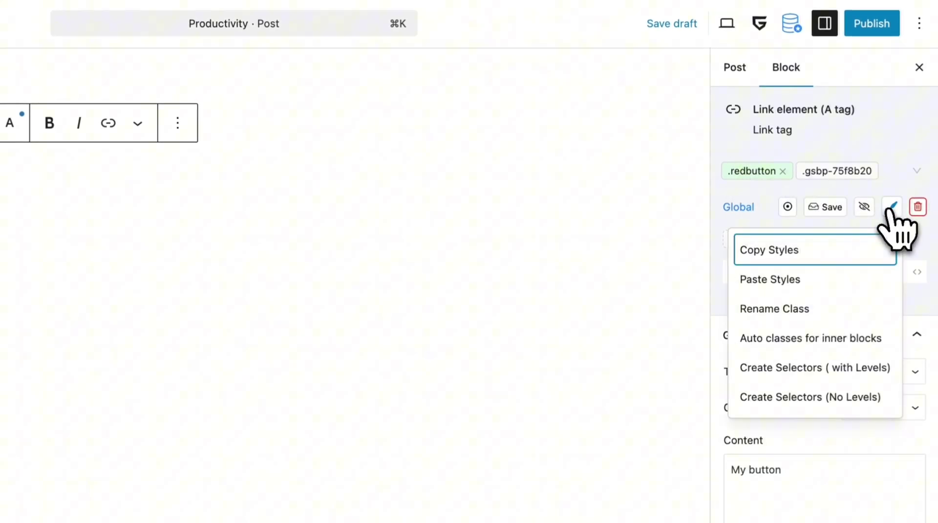
click(829, 279)
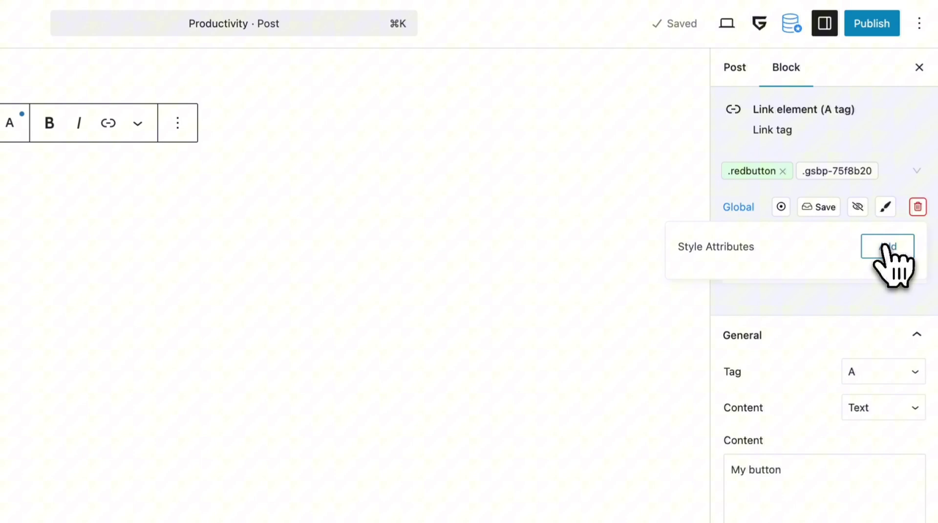
click(758, 311)
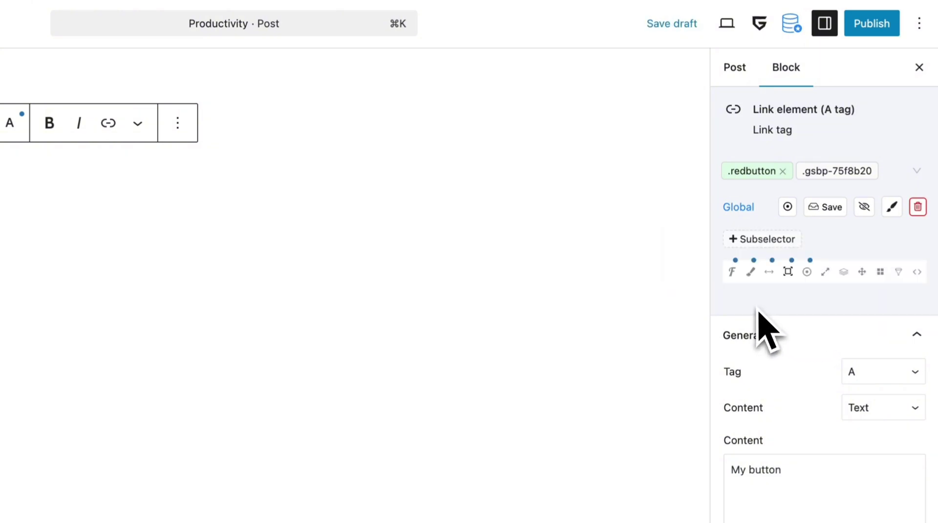
- Delete the autogenerated root class .gsbp-75f8b20 from the link element and select its .redbutton class
click(858, 171)
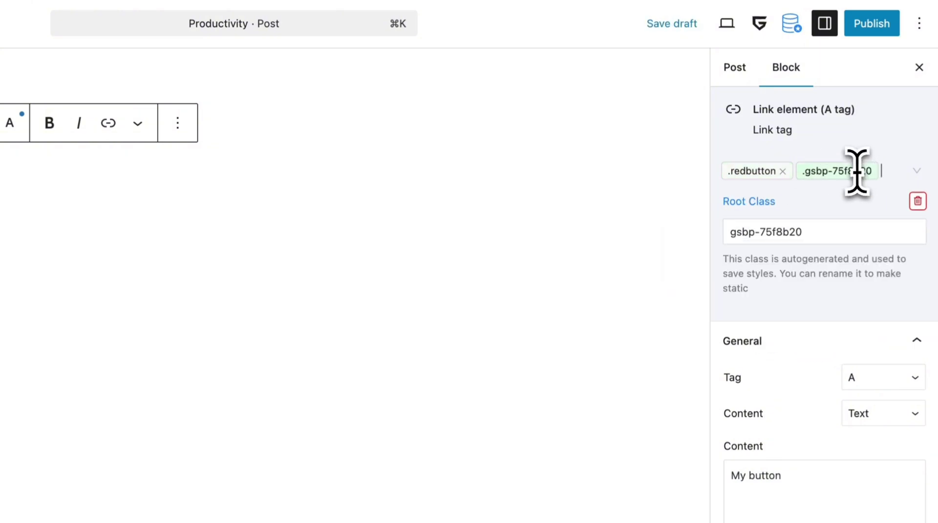
click(917, 201)
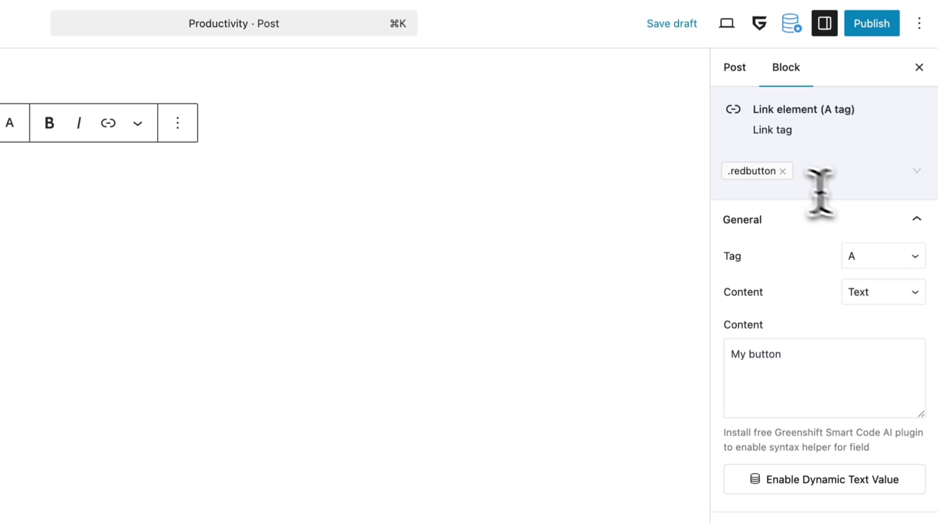
click(758, 171)
scroll(807, 332, down, 5)
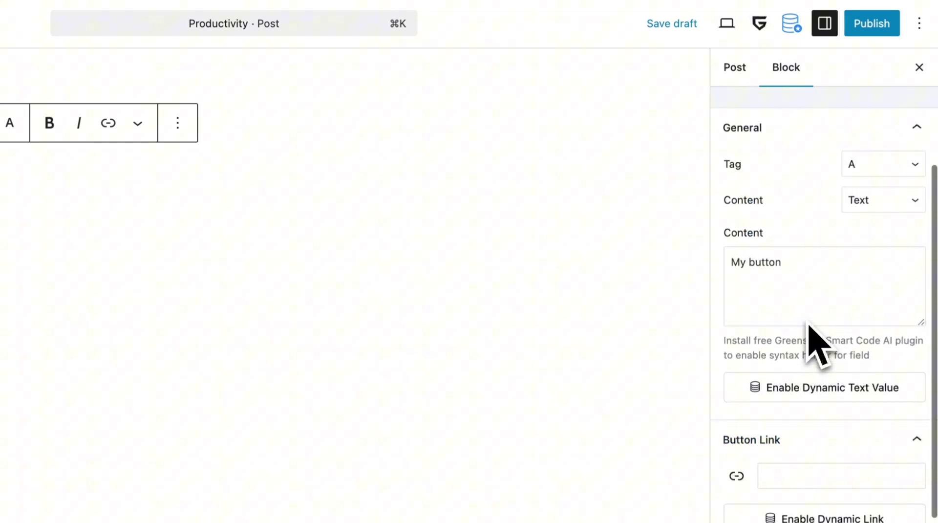
scroll(799, 335, up, 5)
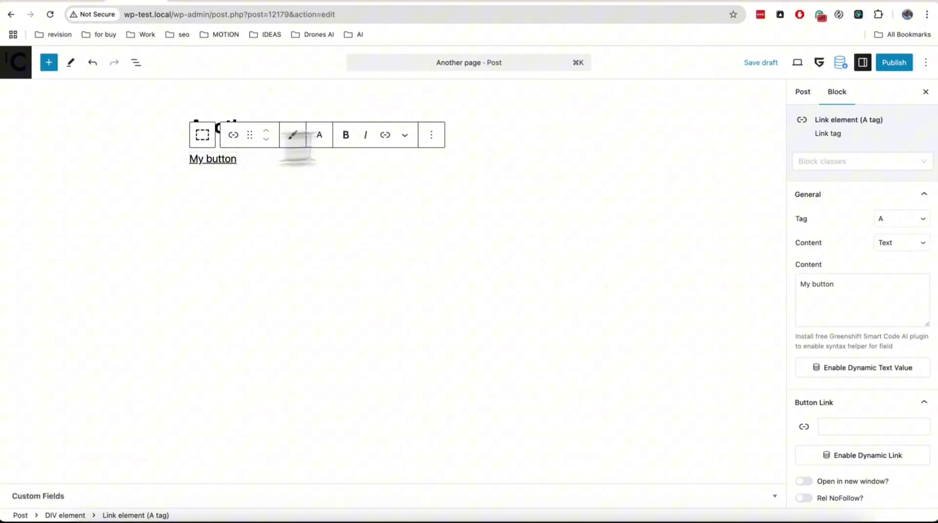
- Apply the saved global class redbutton to the My button link in the Another page post and save the draft
click(814, 161)
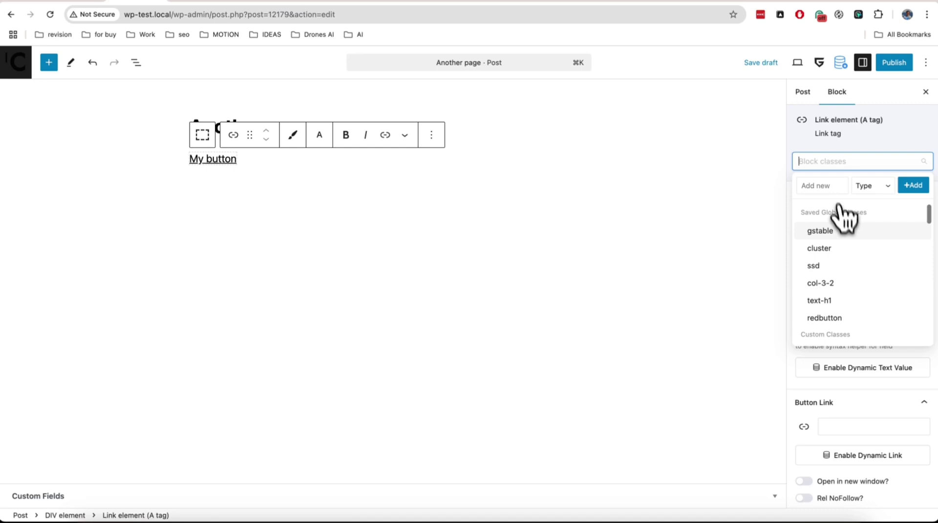
click(826, 318)
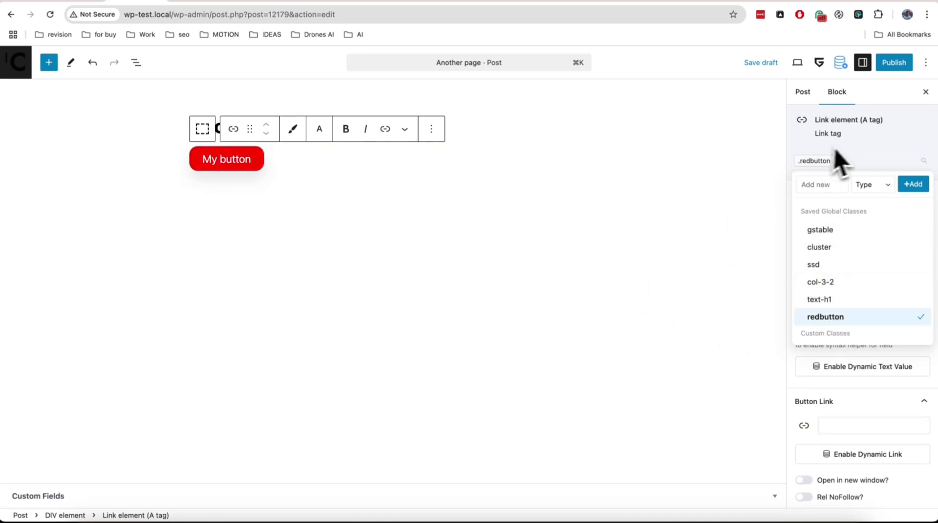
click(858, 144)
click(762, 63)
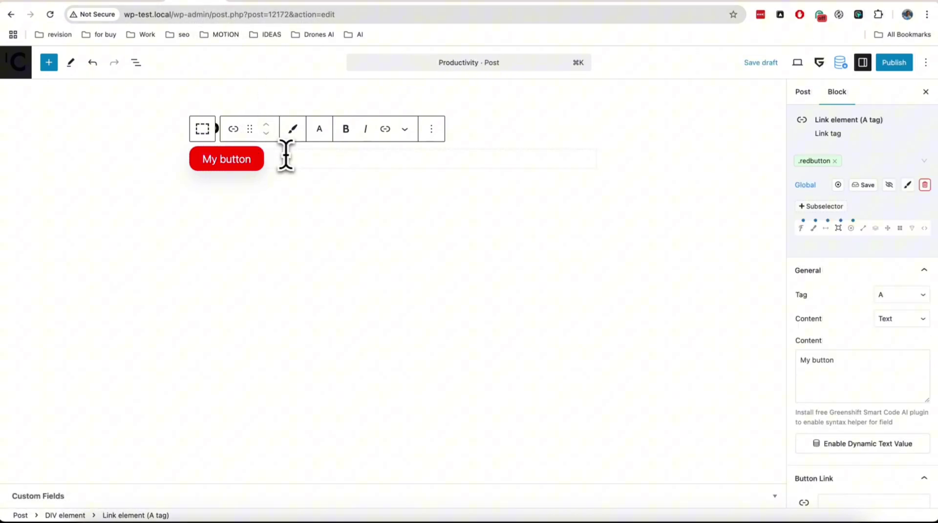
- In the Productivity post, set the .redbutton class's background color to theme palette purple 7000F4 and save the global class
click(814, 228)
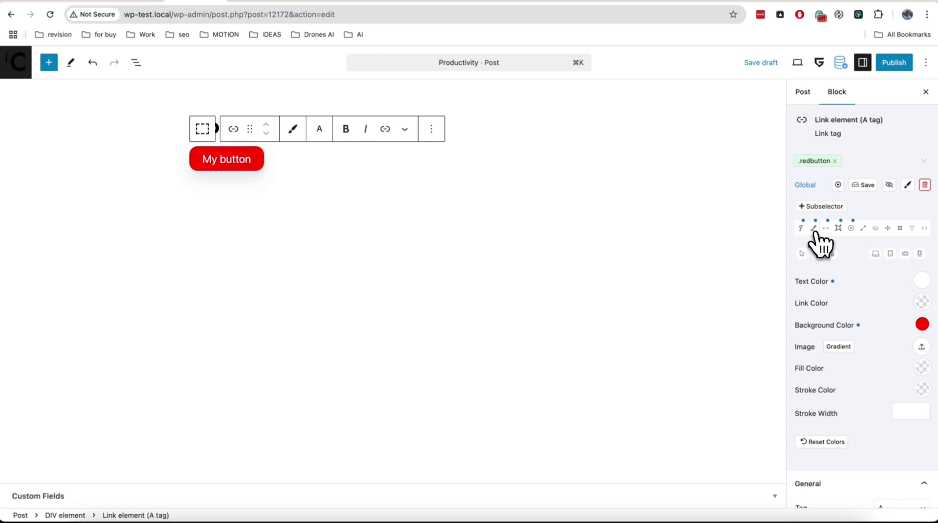
scroll(817, 236, down, 3)
click(921, 225)
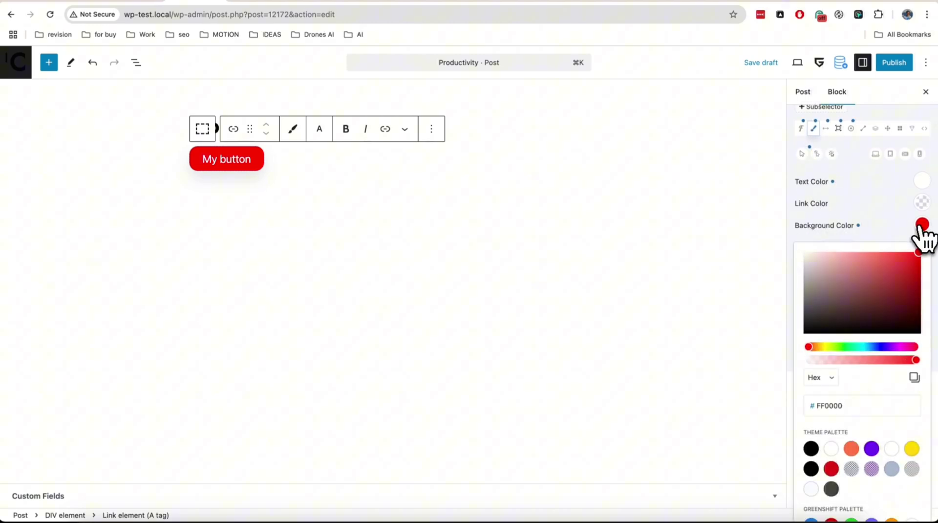
click(872, 448)
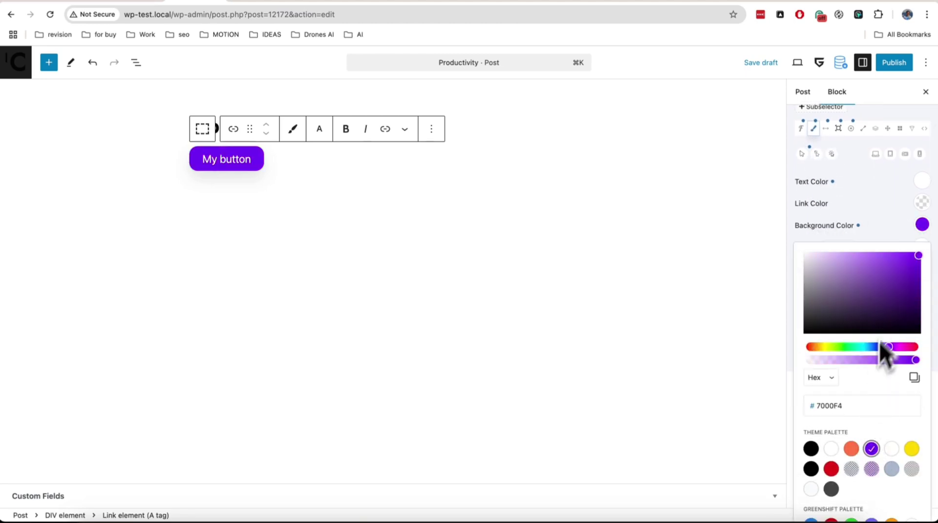
click(869, 204)
scroll(870, 205, up, 2)
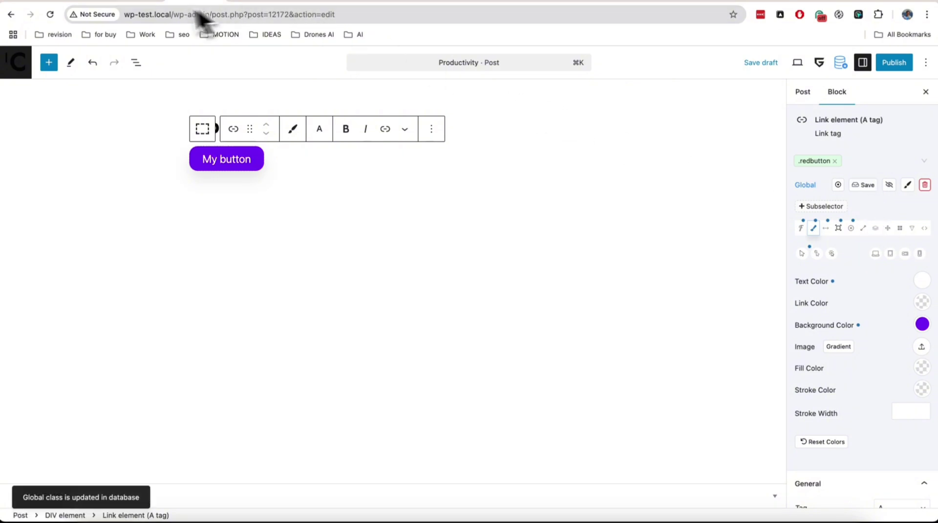
- Check the My button link in the Another page post and return to the posts list
click(135, 3)
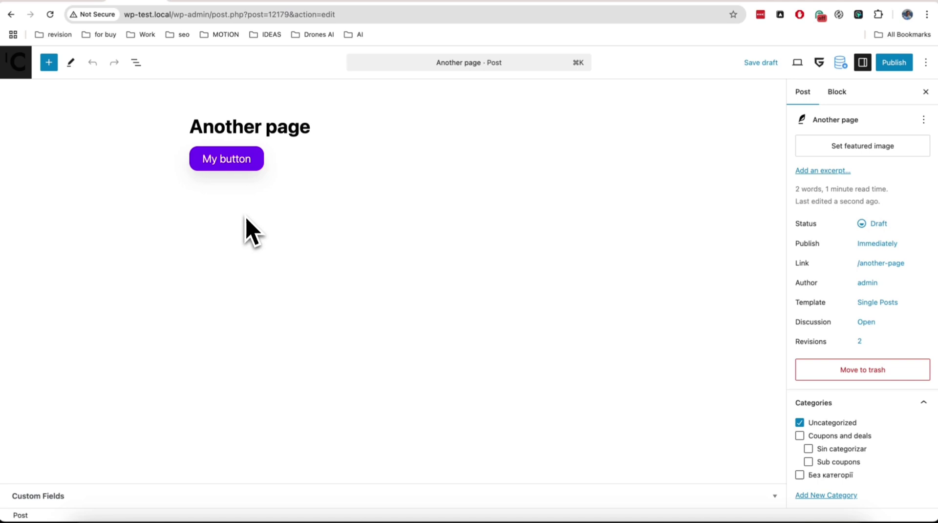
click(226, 158)
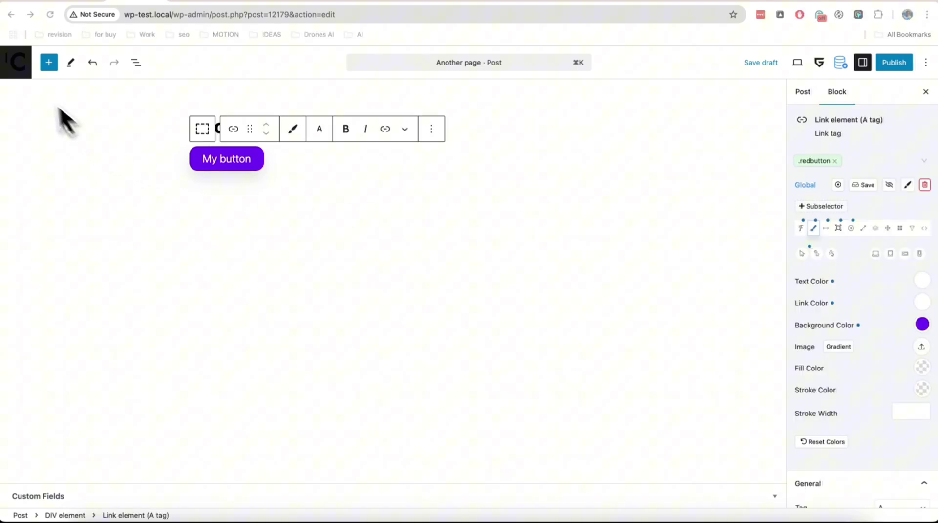
click(20, 67)
click(499, 188)
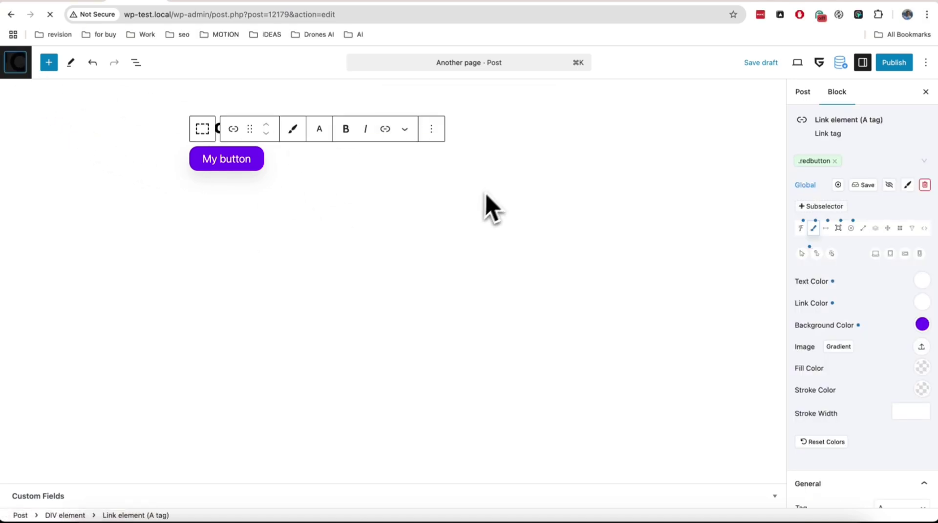
- Open the Classes section of the GreenShift Stylebook and select the redbutton class preview
scroll(99, 371, down, 2)
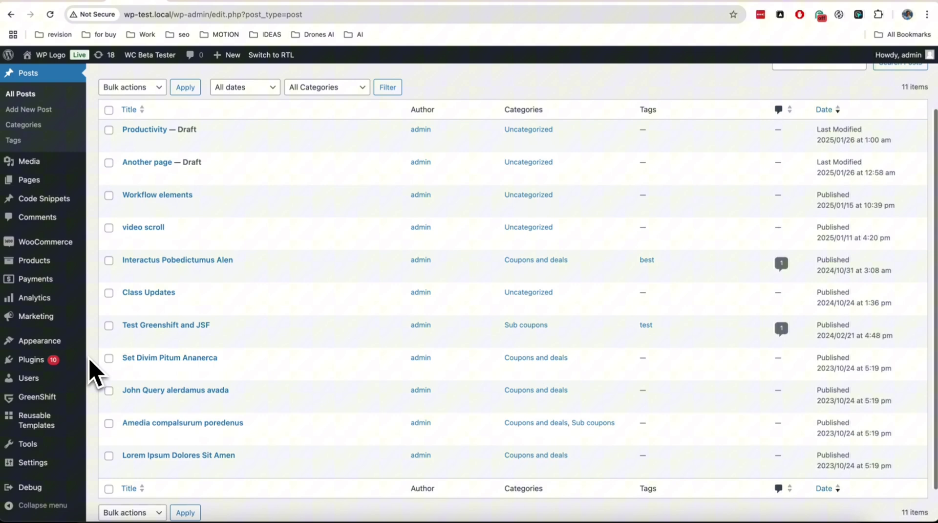
mouse_move(70, 395)
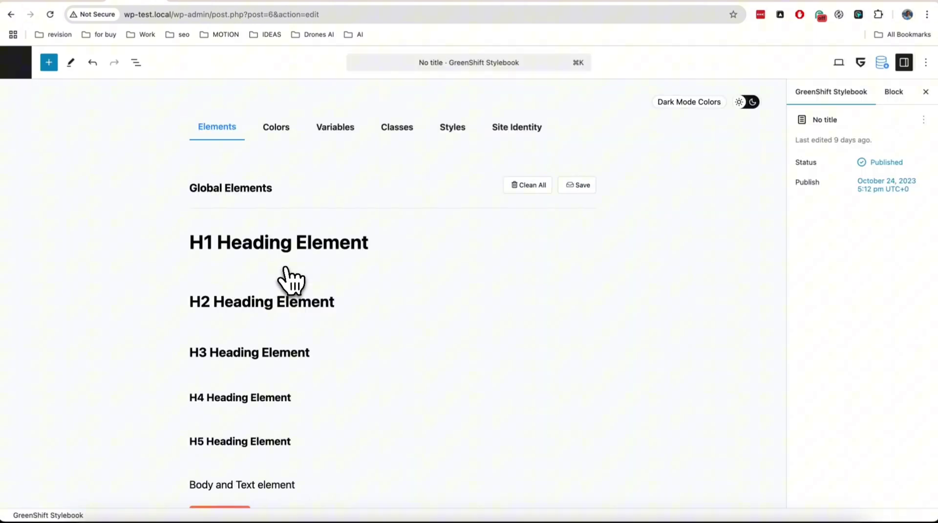
click(386, 134)
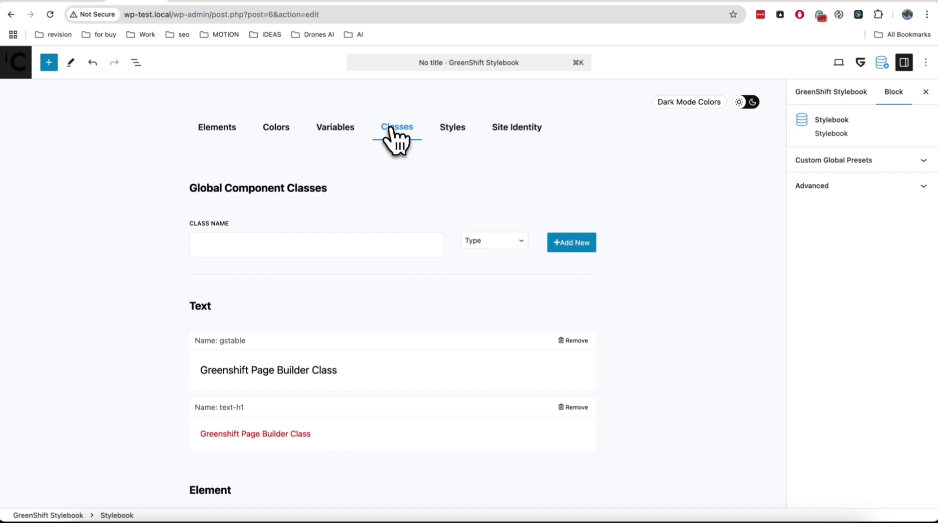
scroll(367, 262, down, 8)
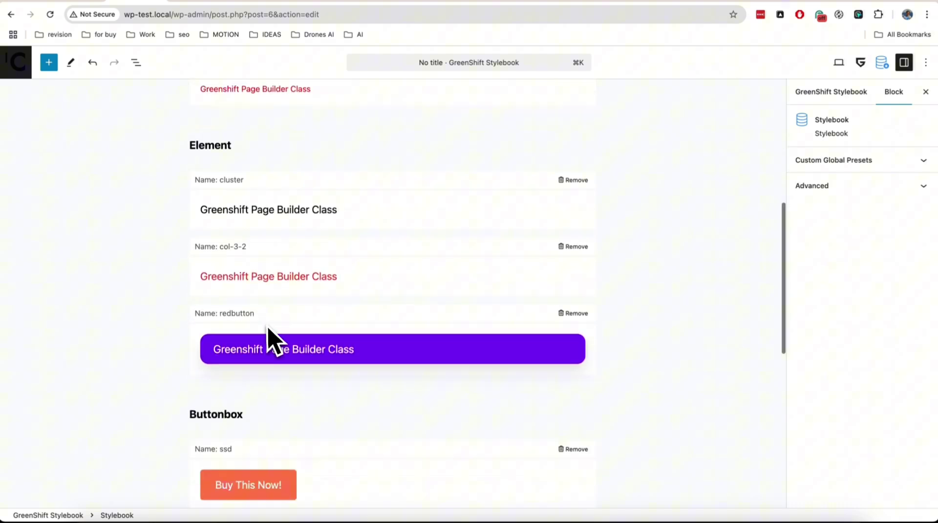
scroll(361, 332, down, 3)
scroll(344, 337, up, 2)
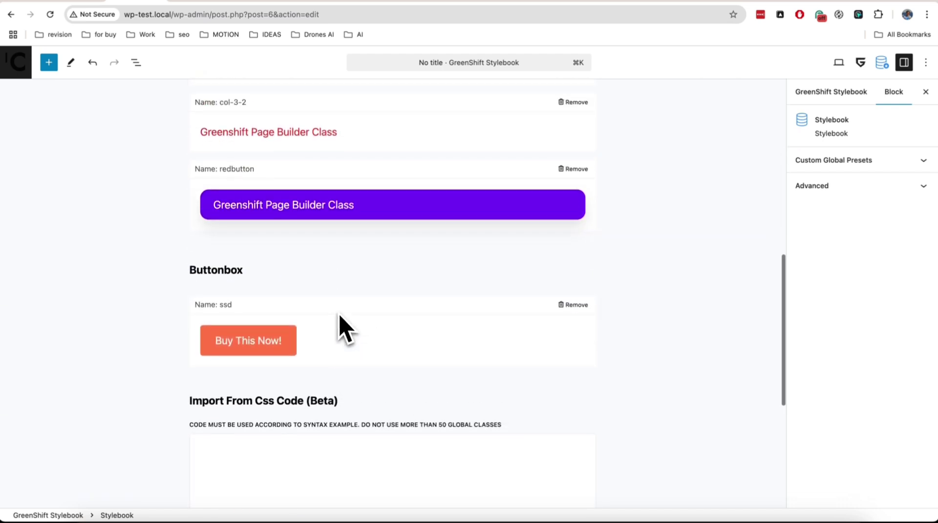
click(358, 280)
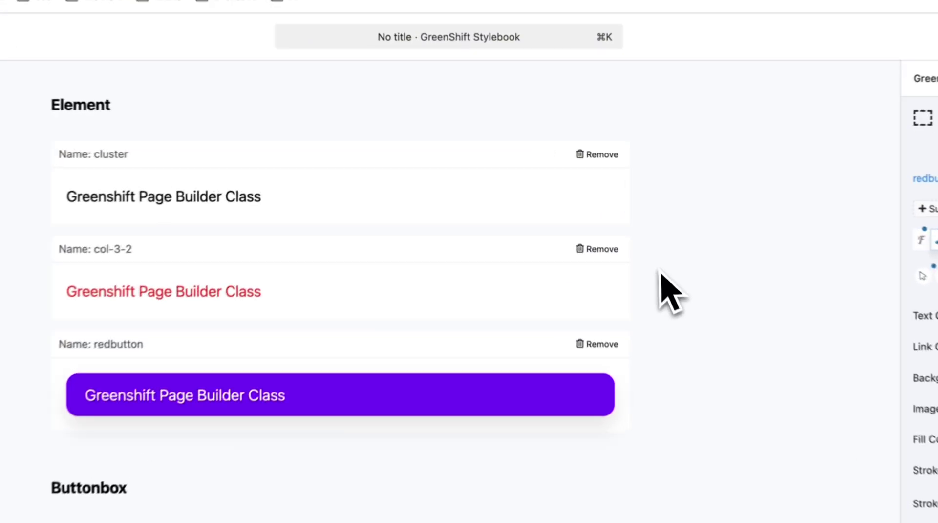
- Select the Stylebook parent block and save the current global values as a new snapshot
click(159, 84)
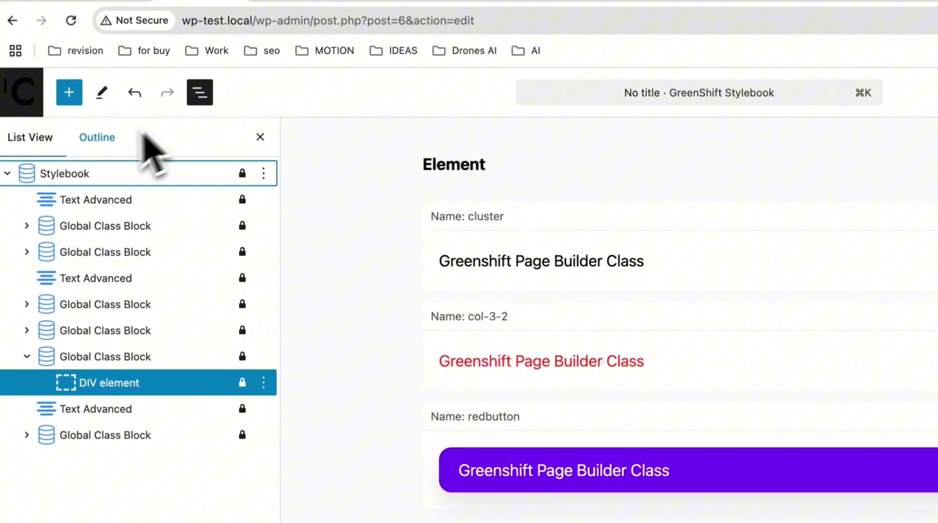
click(39, 172)
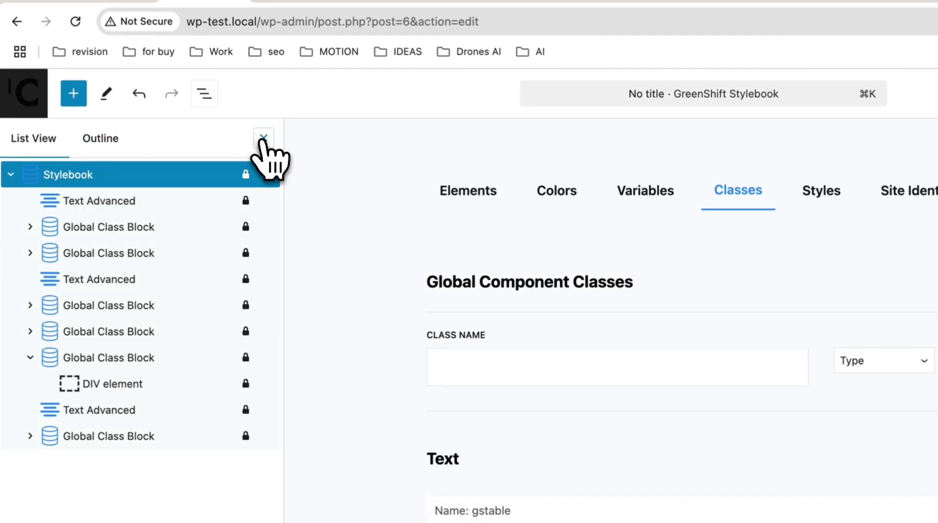
click(263, 138)
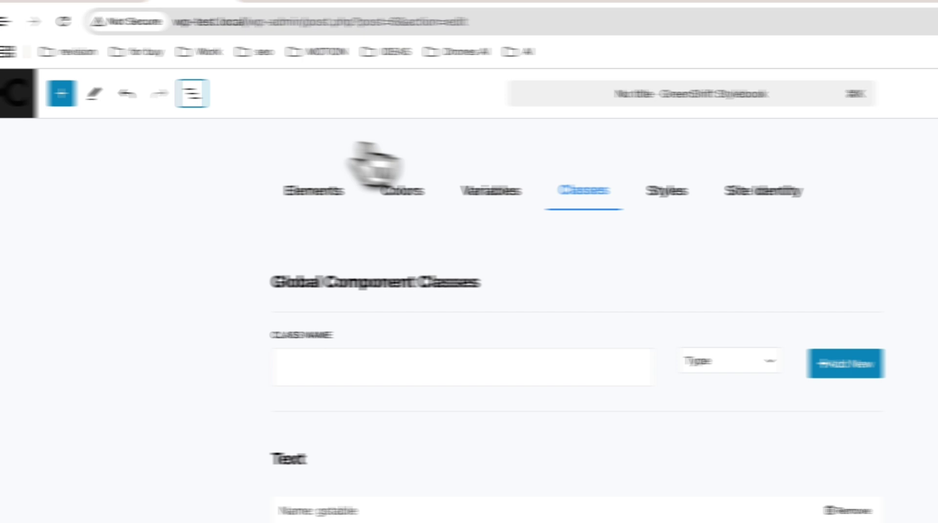
click(769, 126)
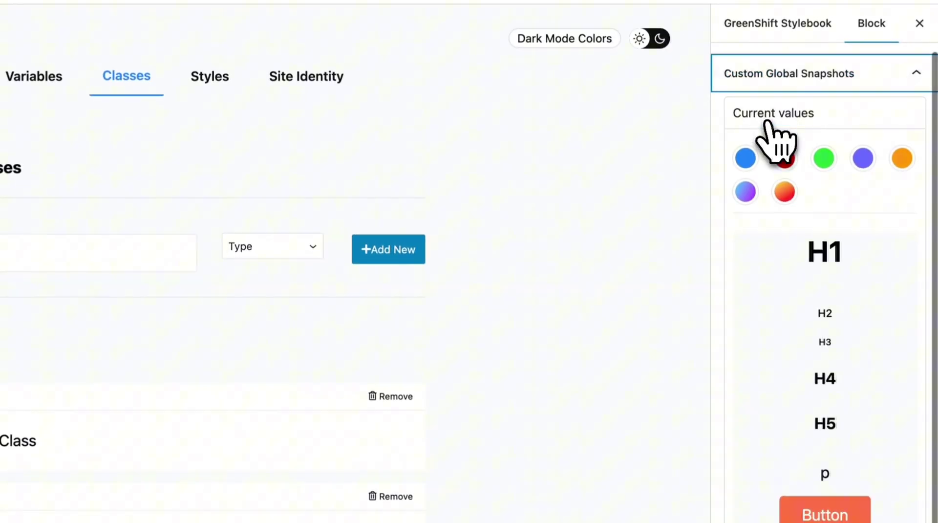
scroll(875, 283, down, 2)
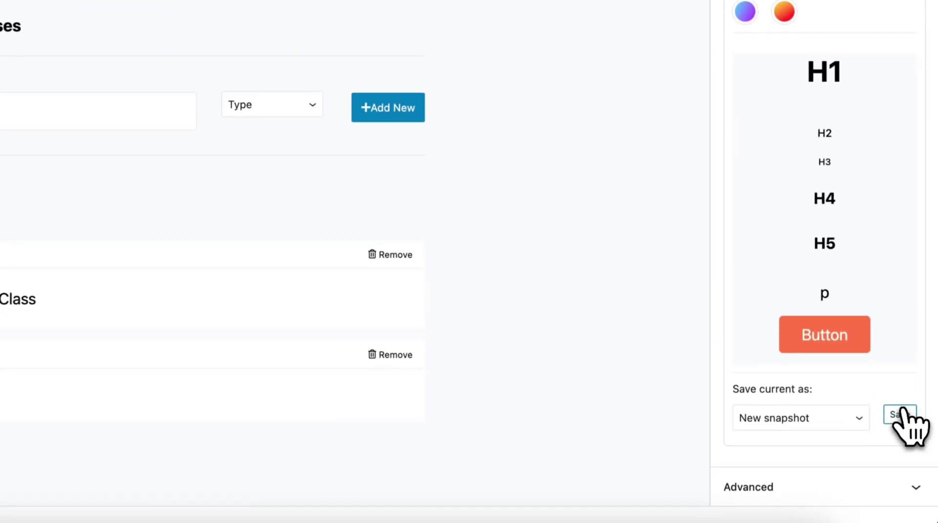
click(900, 464)
scroll(905, 391, down, 1)
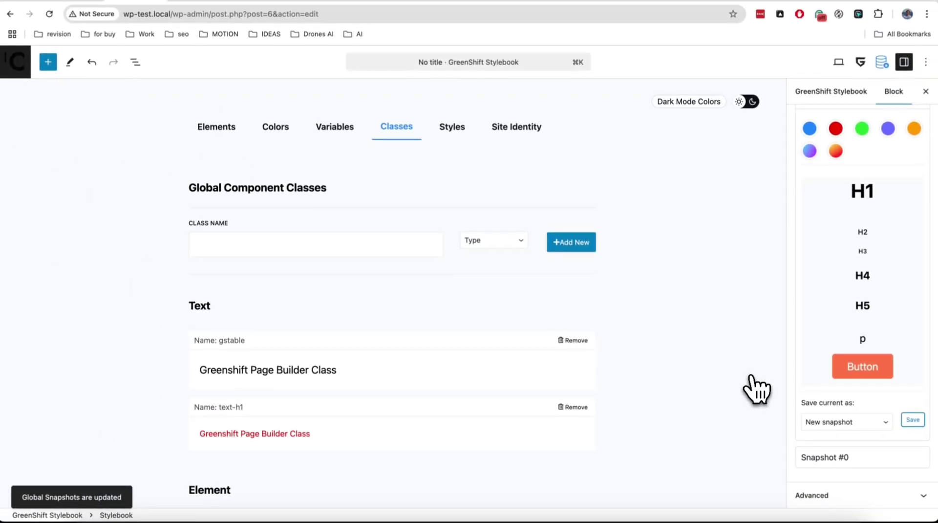
- Change the redbutton class's background color to the orange-red theme palette color in the Stylebook
scroll(559, 331, down, 9)
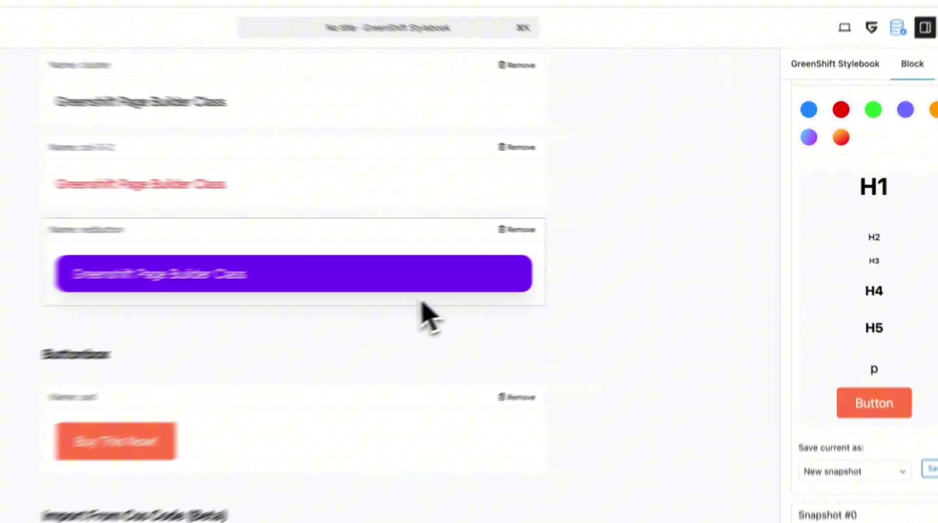
click(488, 264)
click(804, 206)
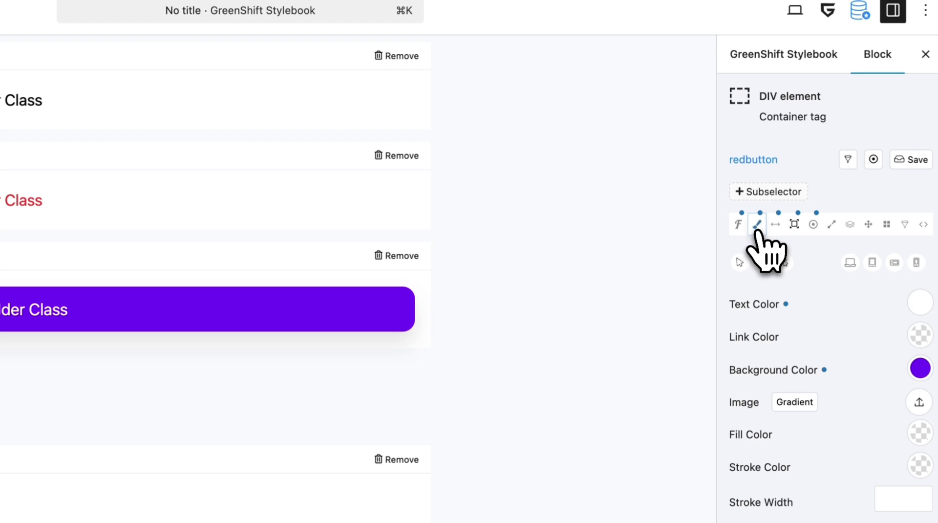
click(937, 350)
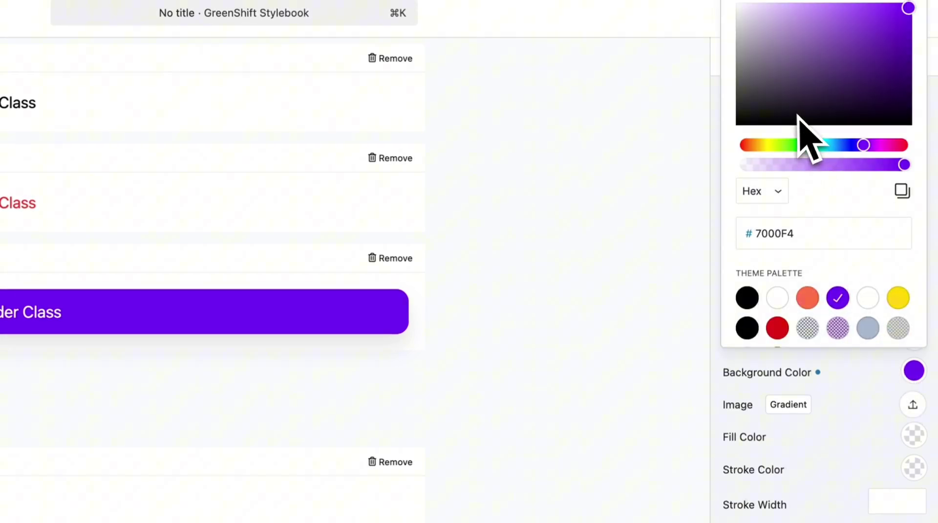
click(808, 298)
click(844, 413)
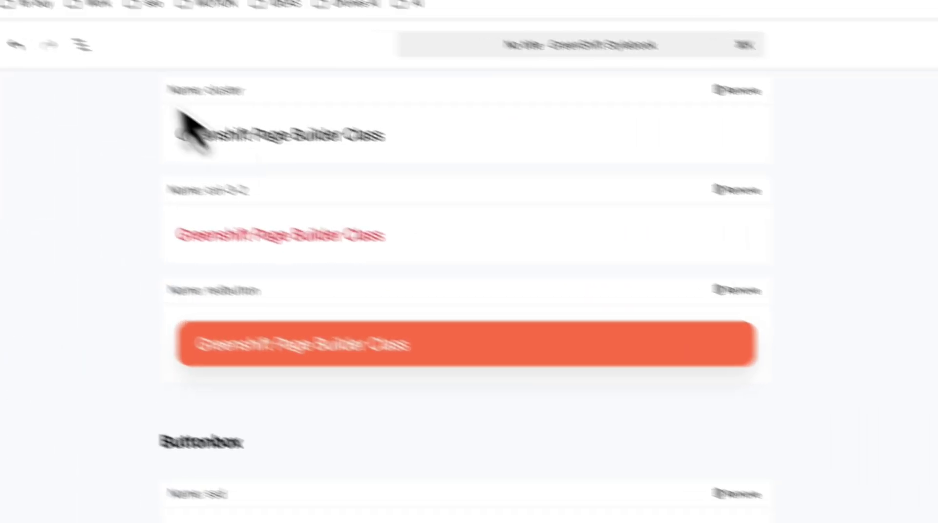
- Save the Stylebook's current values, with the orange-red redbutton class, as a second new global snapshot
click(82, 45)
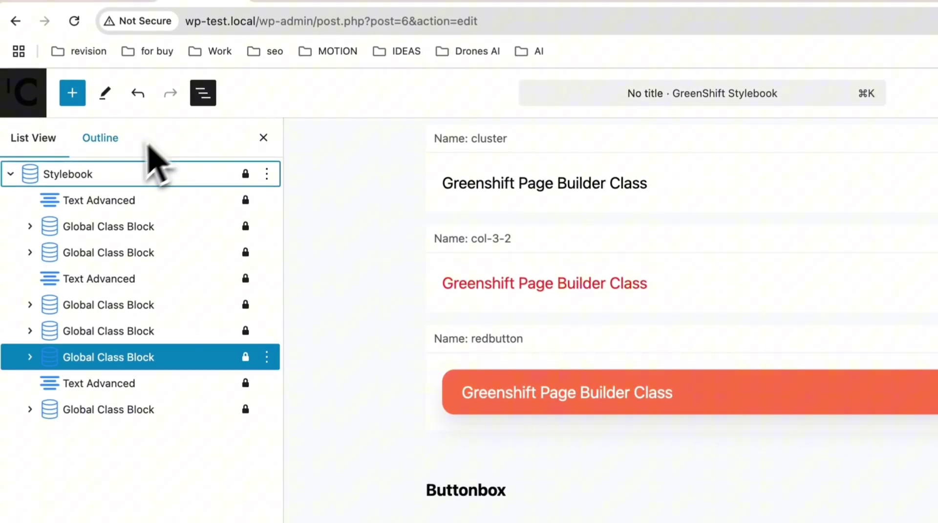
click(42, 132)
click(265, 137)
click(923, 17)
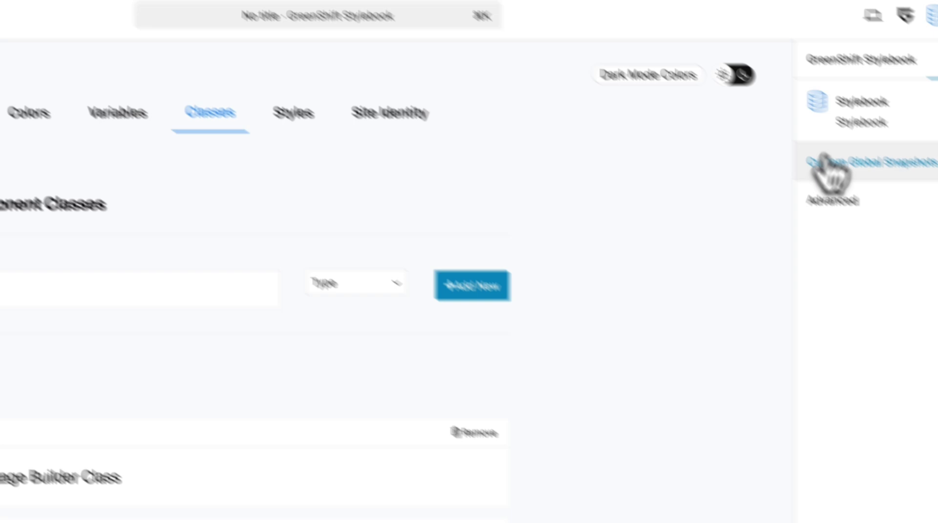
click(813, 168)
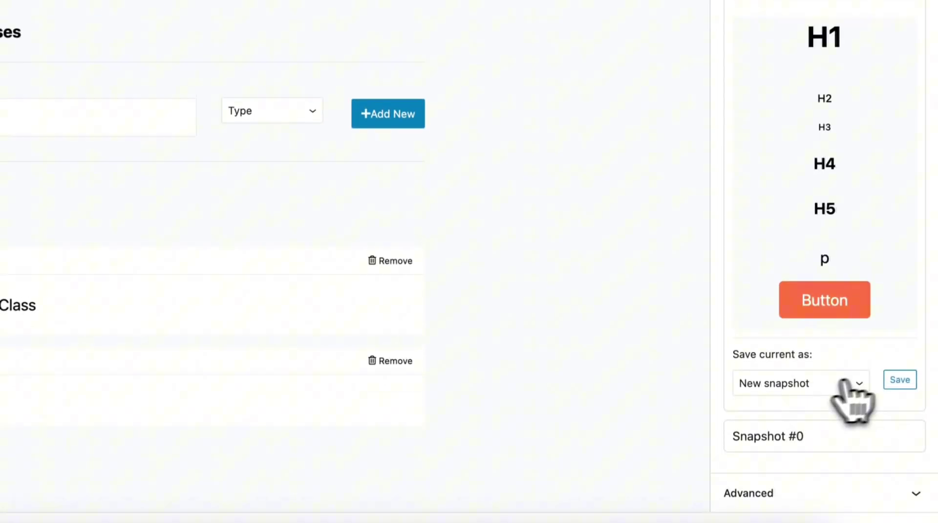
click(898, 494)
scroll(897, 386, down, 2)
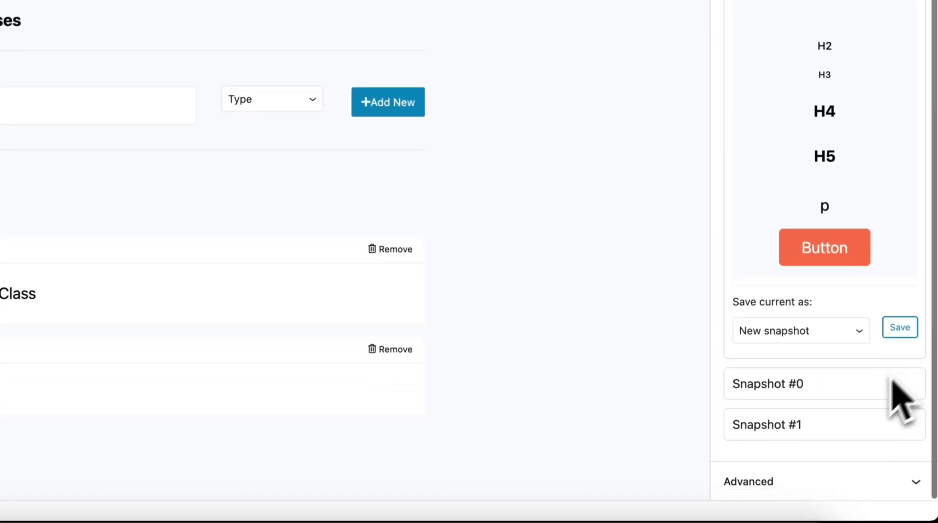
scroll(573, 257, down, 5)
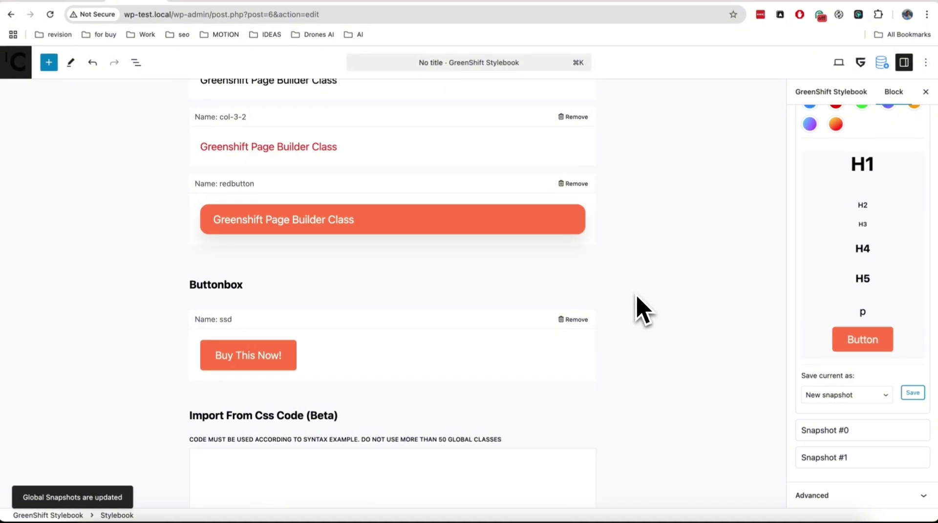
- Import Snapshot #0 and check the redbutton preview in the Stylebook's Classes section
click(845, 432)
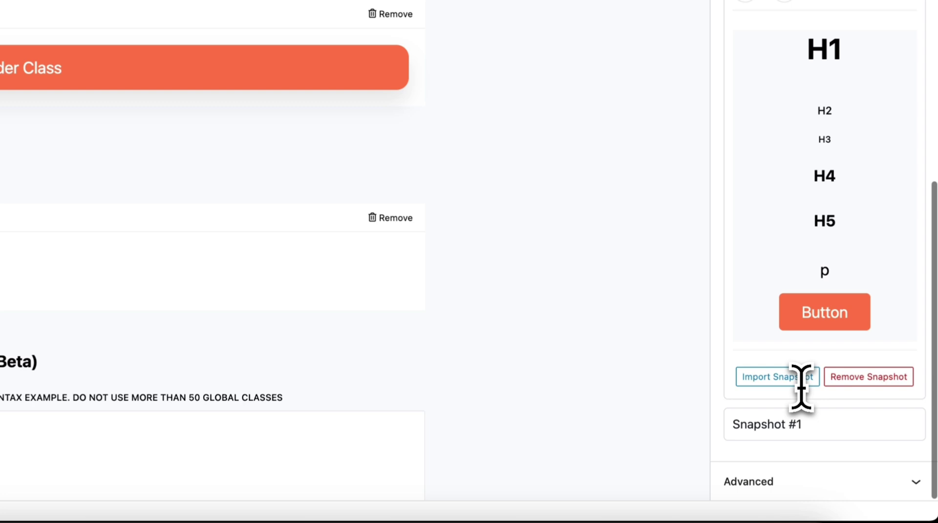
click(805, 382)
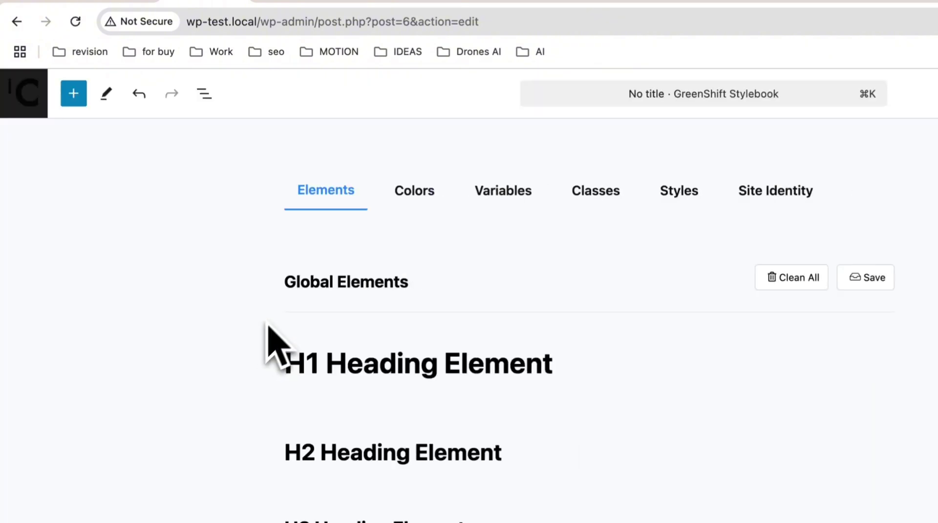
click(596, 191)
scroll(562, 323, down, 10)
scroll(557, 337, up, 5)
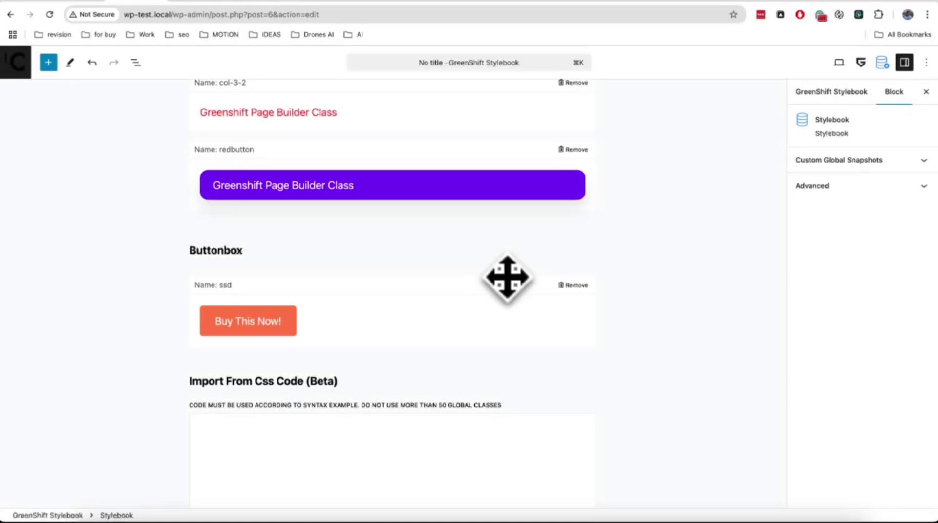
- Leave the Stylebook without saving and open GreenShift's Import/Export page
click(16, 62)
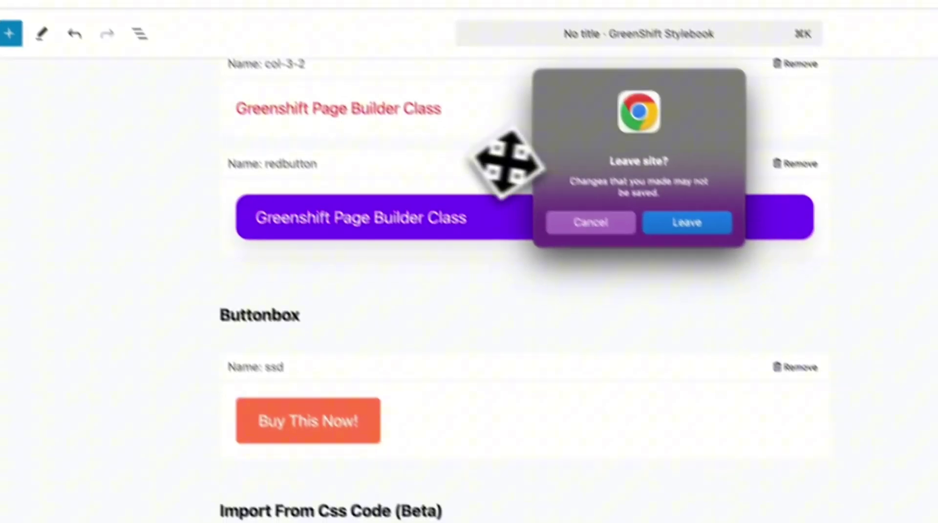
click(654, 224)
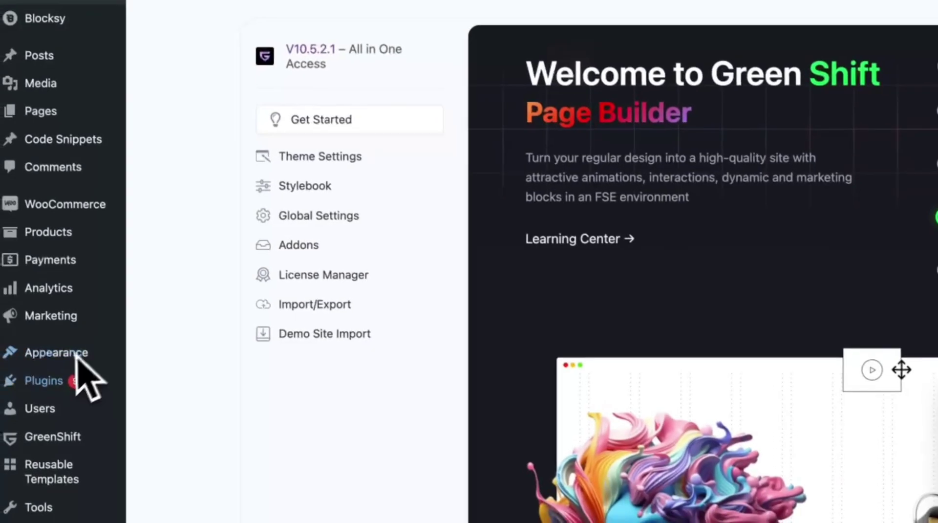
scroll(78, 381, down, 2)
mouse_move(69, 428)
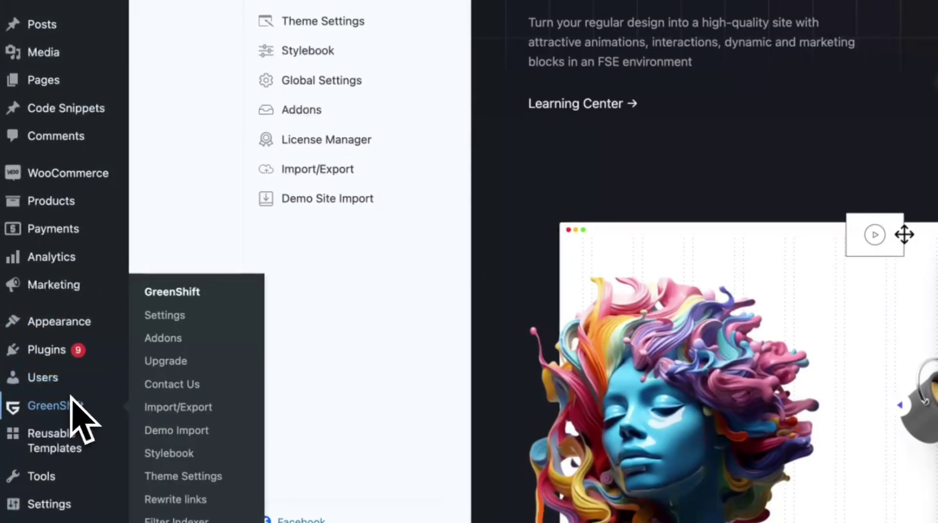
click(204, 406)
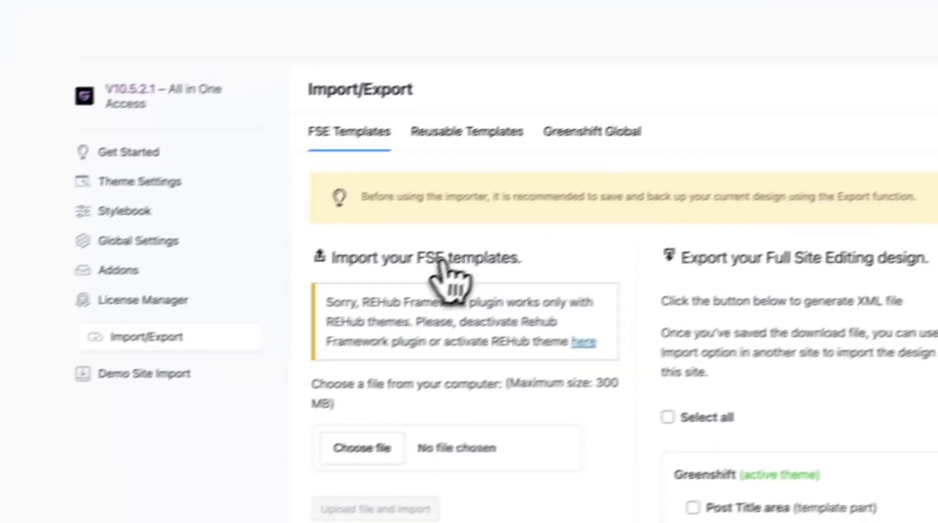
- Examine the import and export options for FSE templates, reusable templates and Greenshift global settings
scroll(415, 293, up, 3)
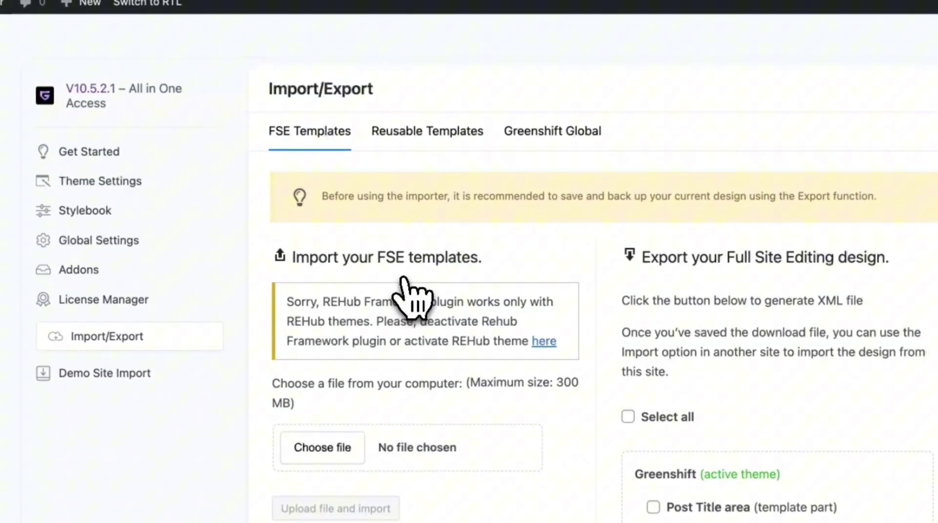
click(430, 136)
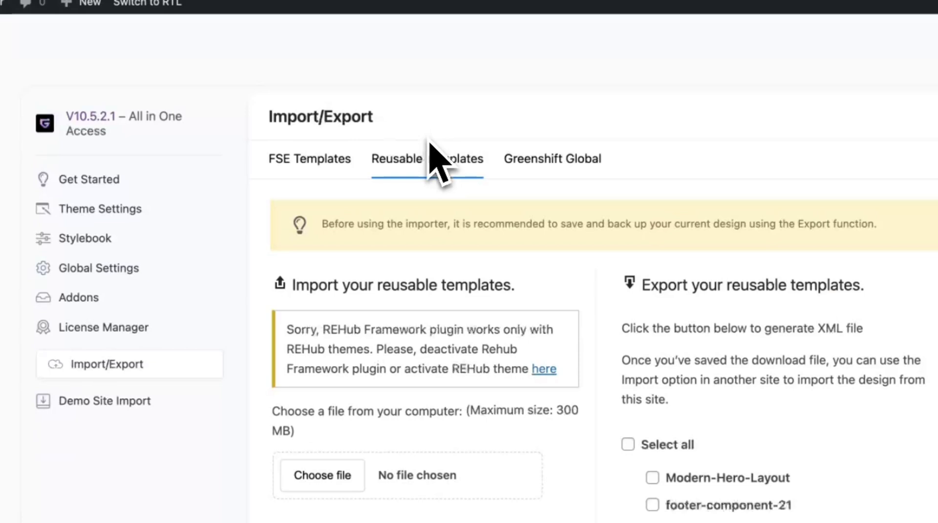
click(527, 169)
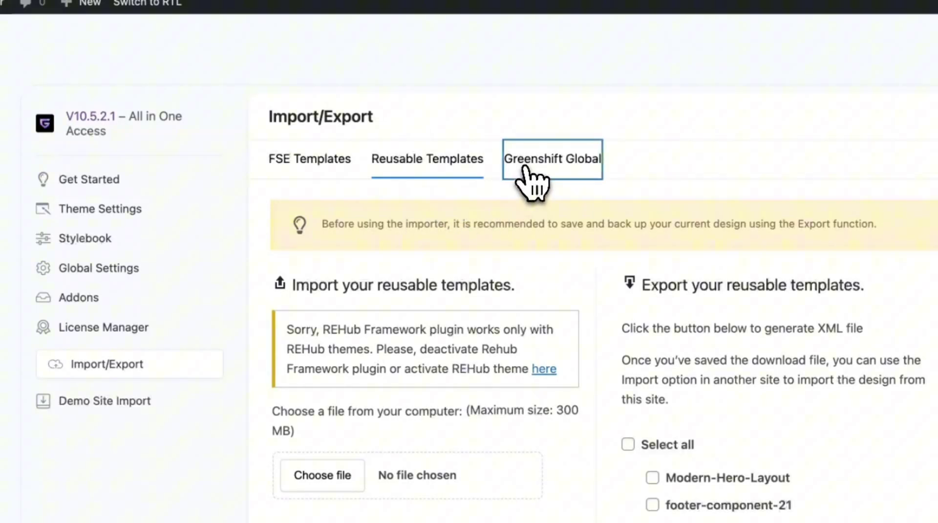
scroll(471, 268, down, 3)
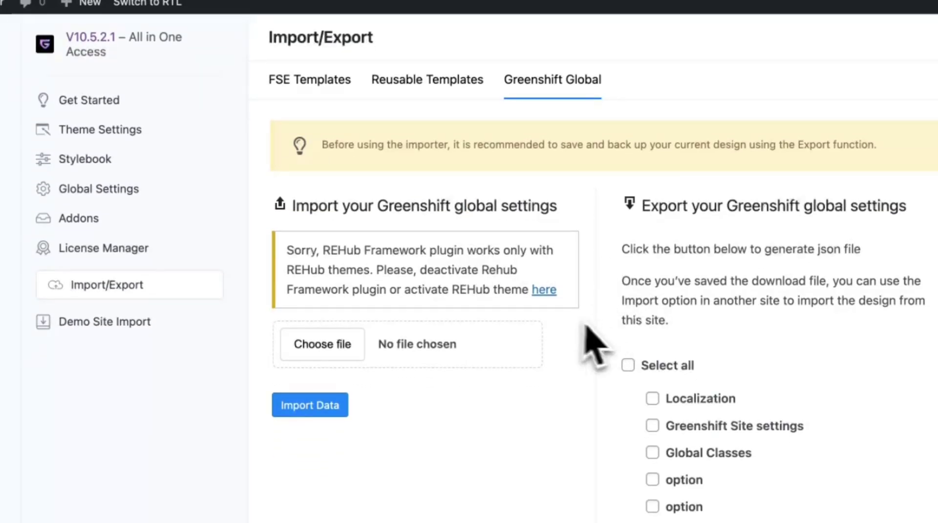
scroll(611, 303, down, 2)
scroll(623, 333, down, 4)
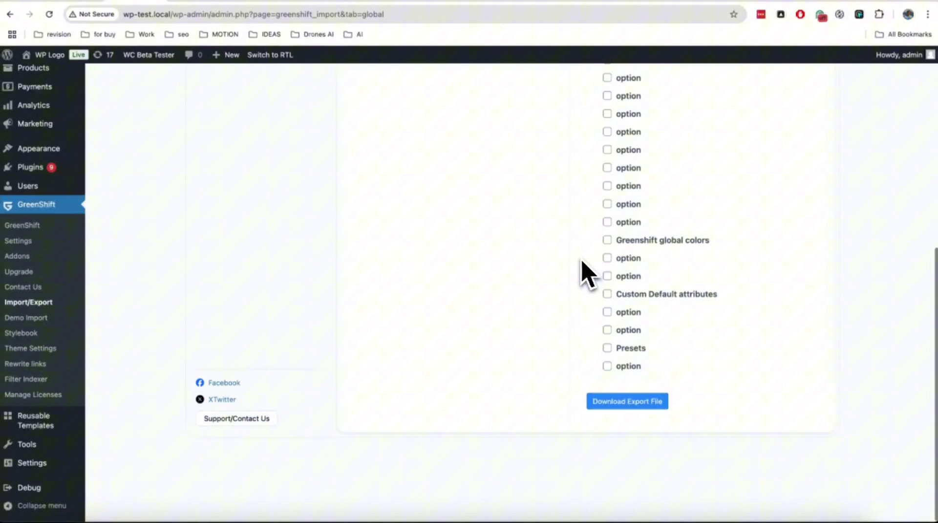
scroll(623, 333, up, 5)
scroll(582, 273, up, 3)
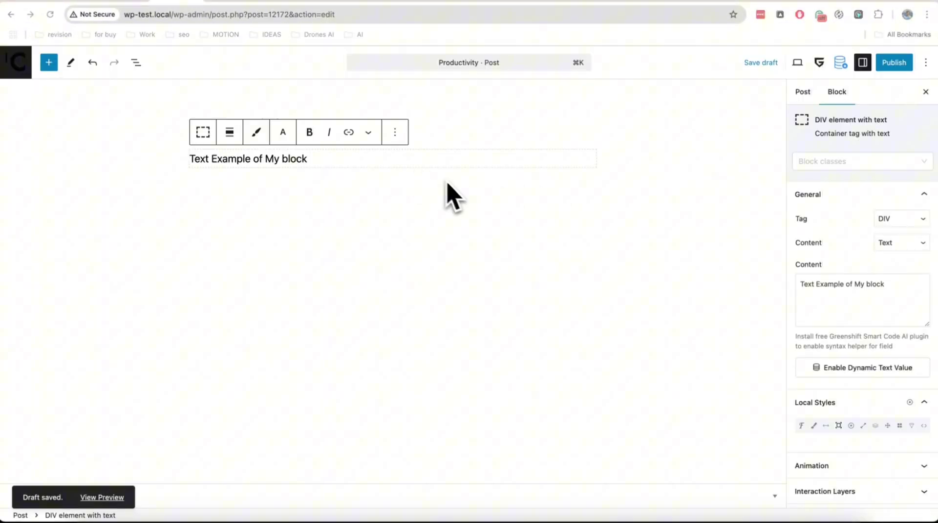
- In the Productivity post, try the X Small typography preset on the Text Example of My block element and apply Grand instead
scroll(890, 262, down, 4)
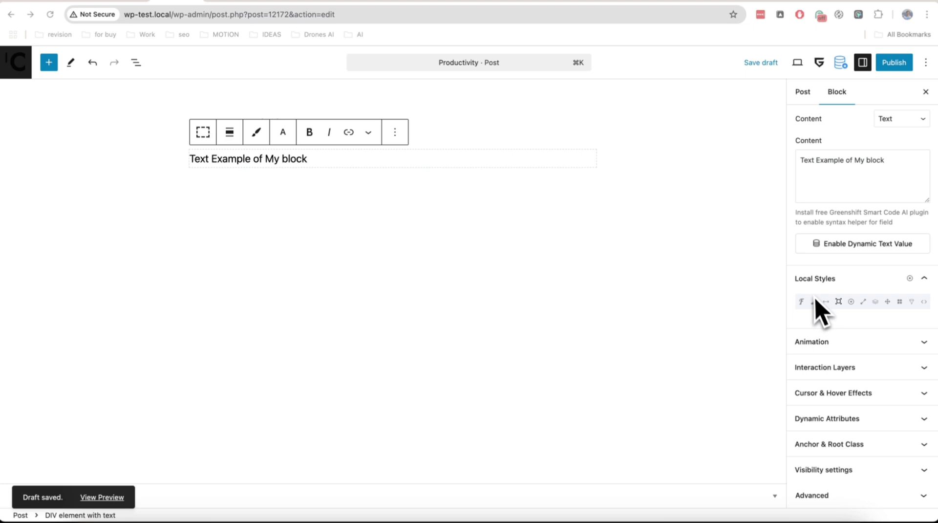
click(802, 302)
scroll(803, 309, down, 4)
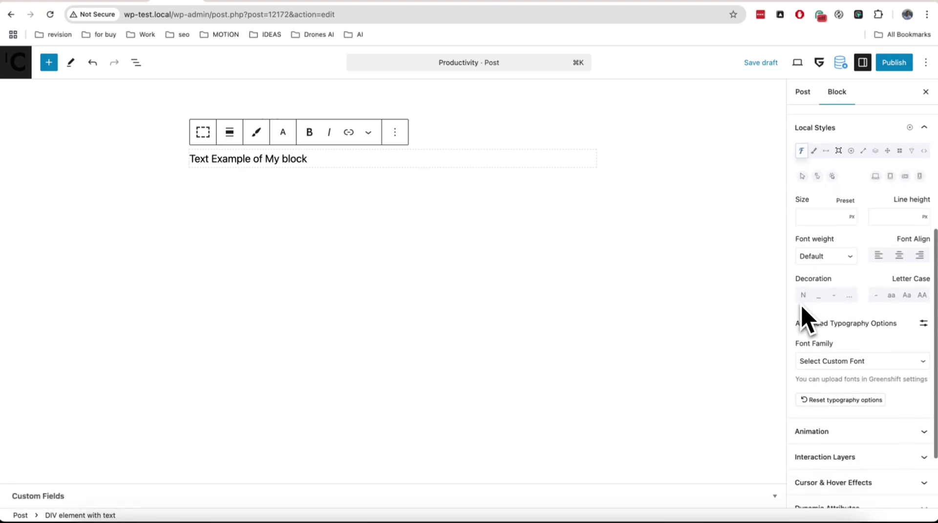
click(845, 200)
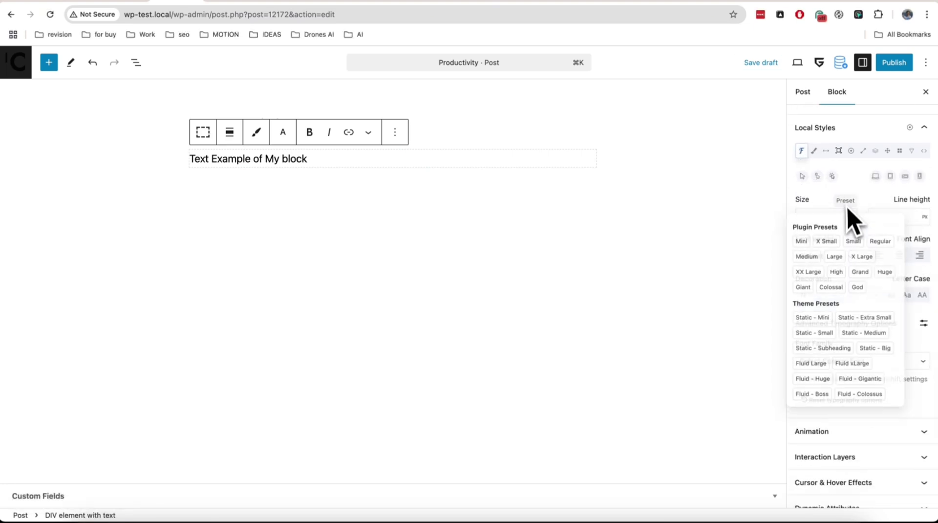
click(826, 242)
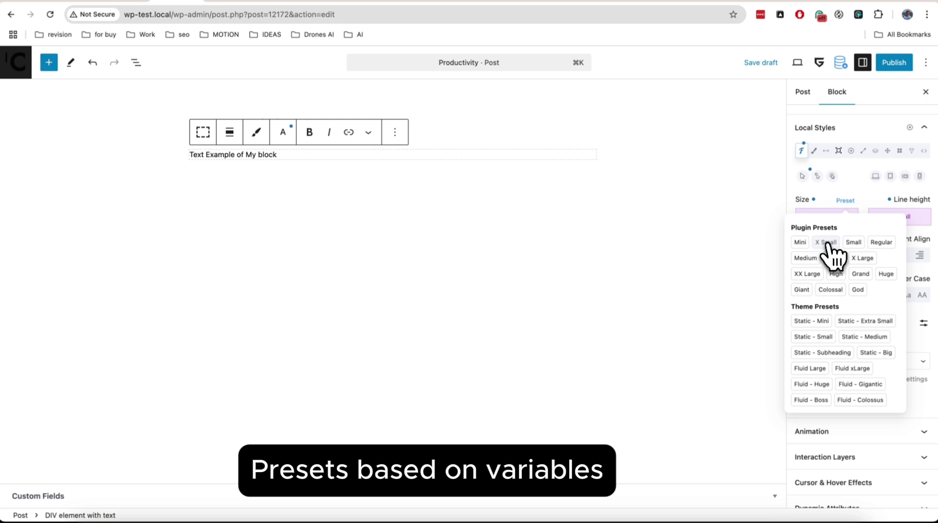
click(854, 208)
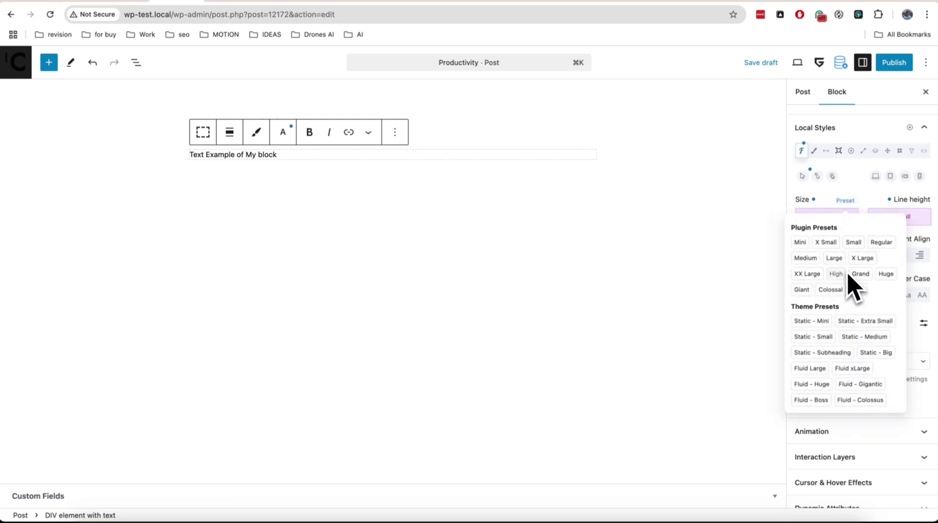
click(860, 274)
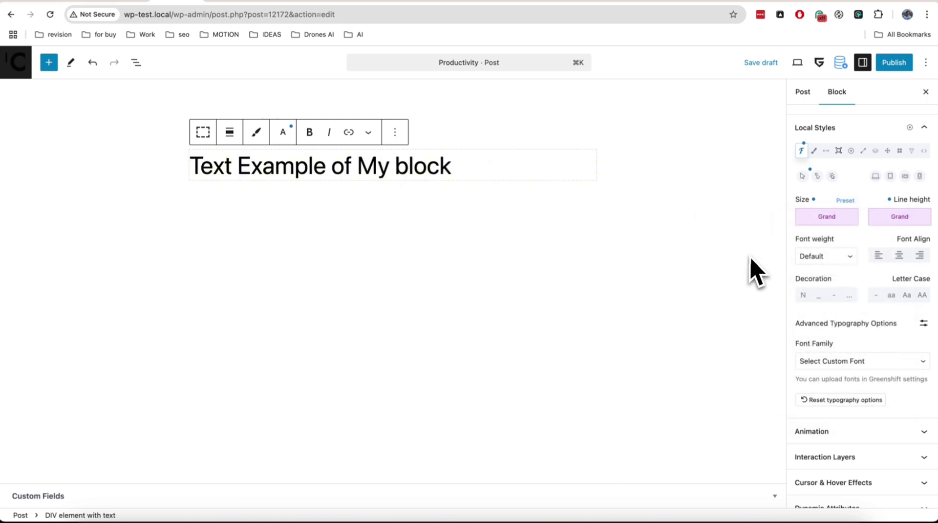
- Open the margin and padding settings in the text block's local styles
scroll(831, 327, down, 3)
scroll(853, 348, up, 5)
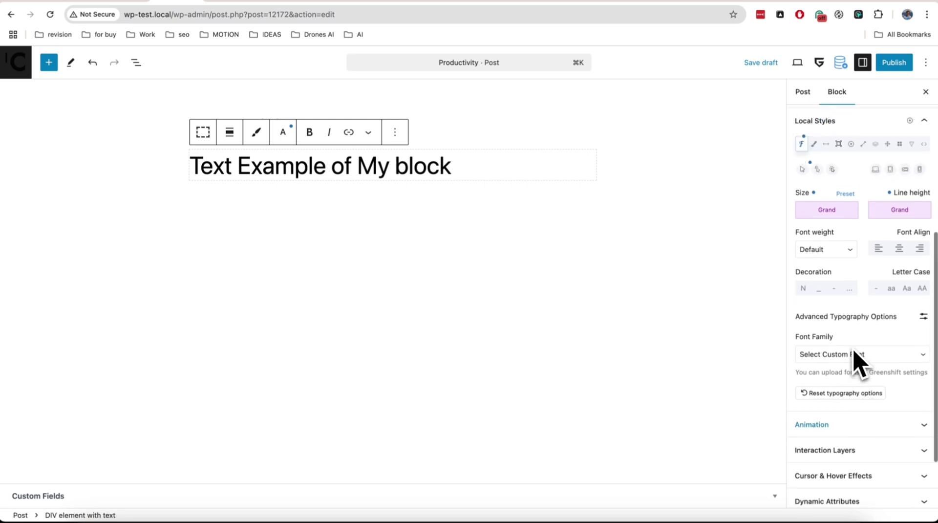
click(825, 208)
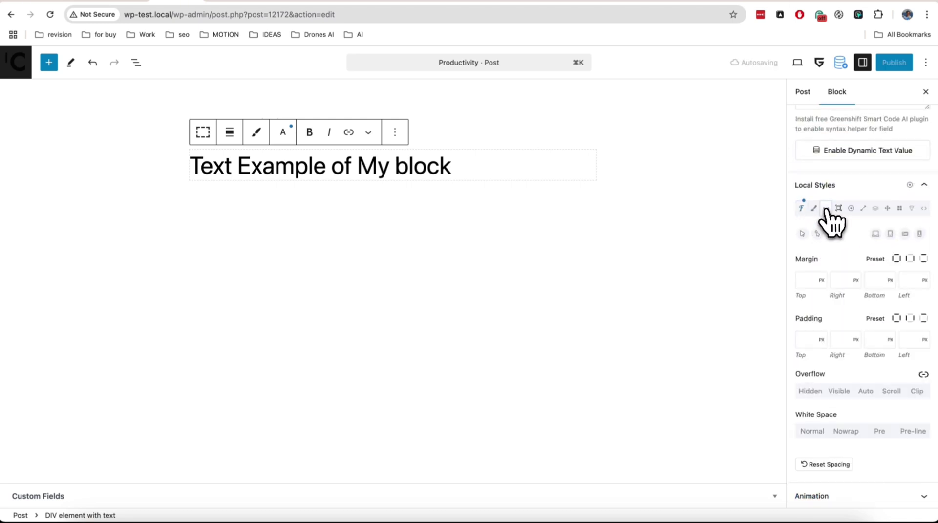
- Set the text block's text color to the Greenshift palette purple #696CFF
click(814, 209)
click(919, 262)
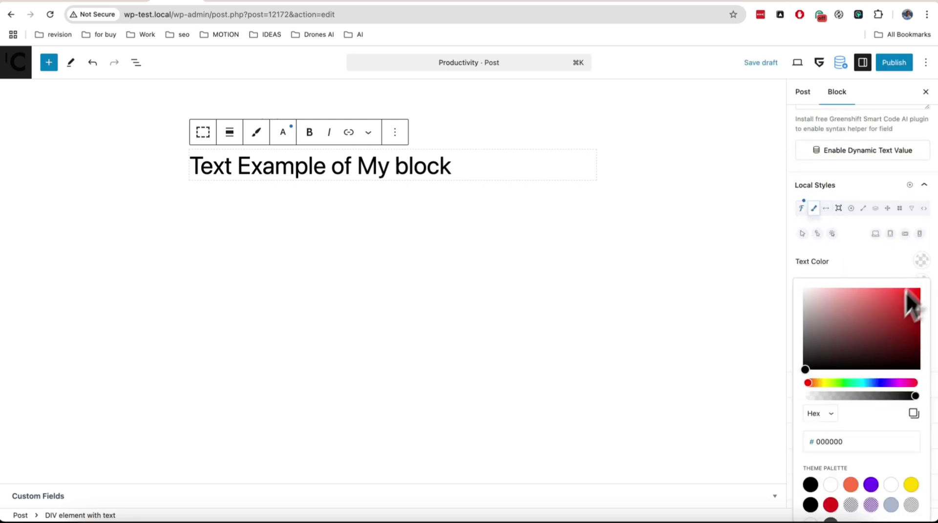
scroll(880, 361, down, 2)
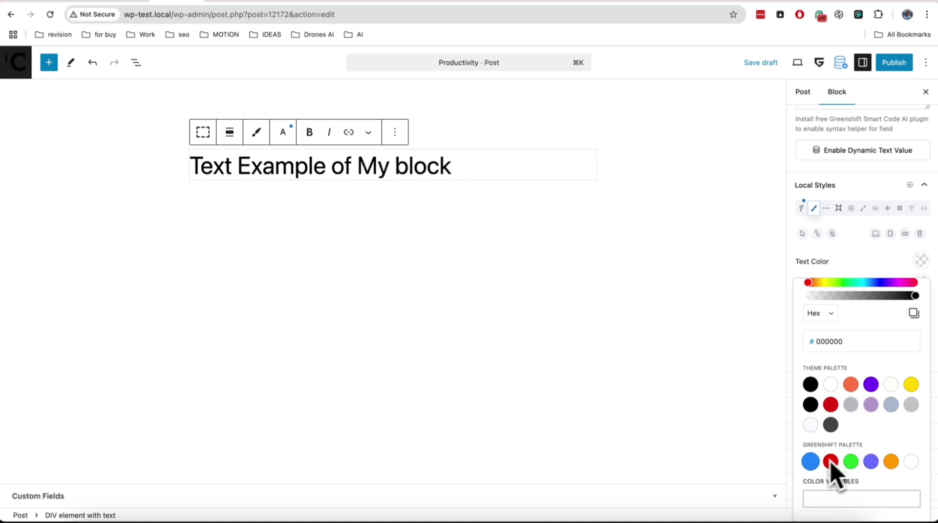
click(871, 462)
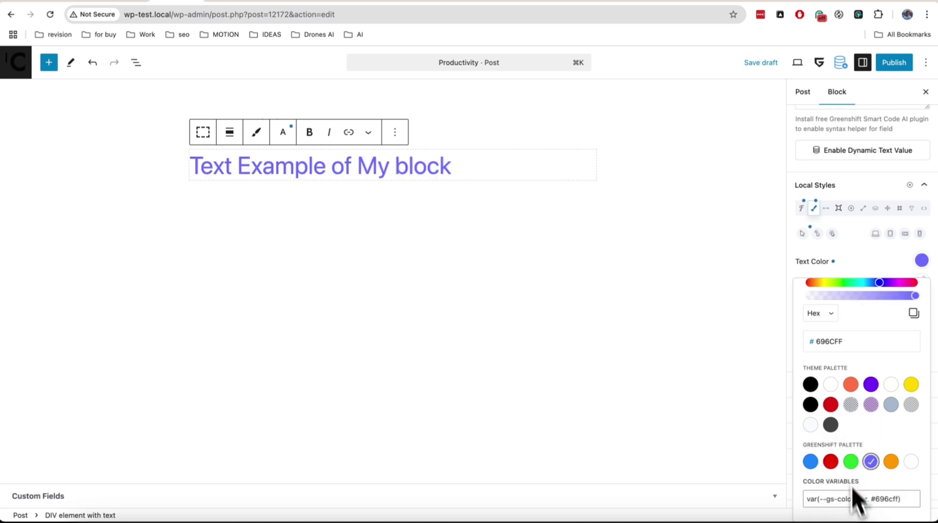
scroll(863, 293, up, 2)
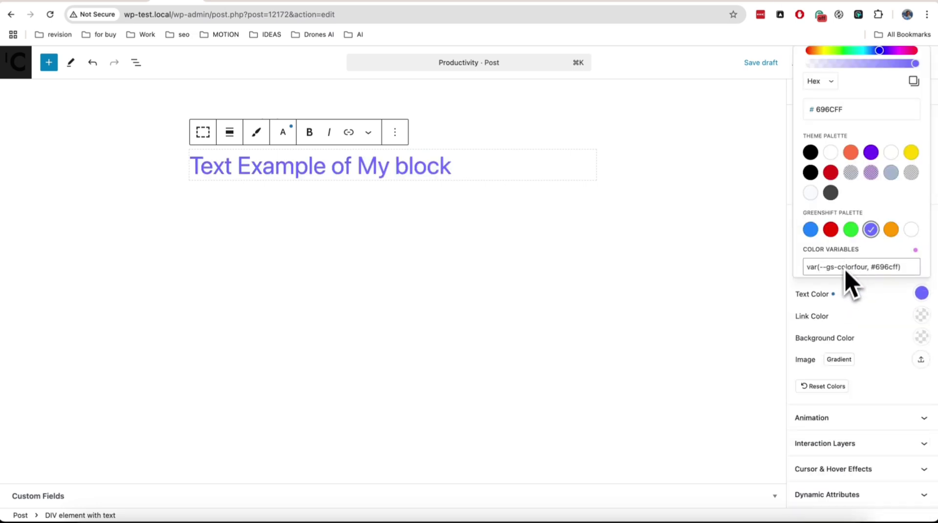
click(847, 272)
- Apply the Medium preset padding to all four sides of the text block
click(826, 241)
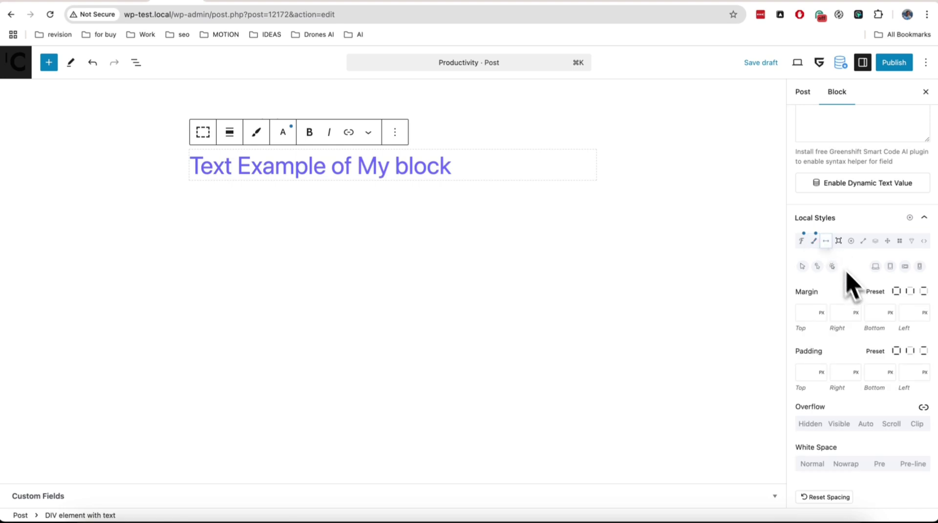
scroll(853, 288, down, 3)
click(880, 291)
click(895, 290)
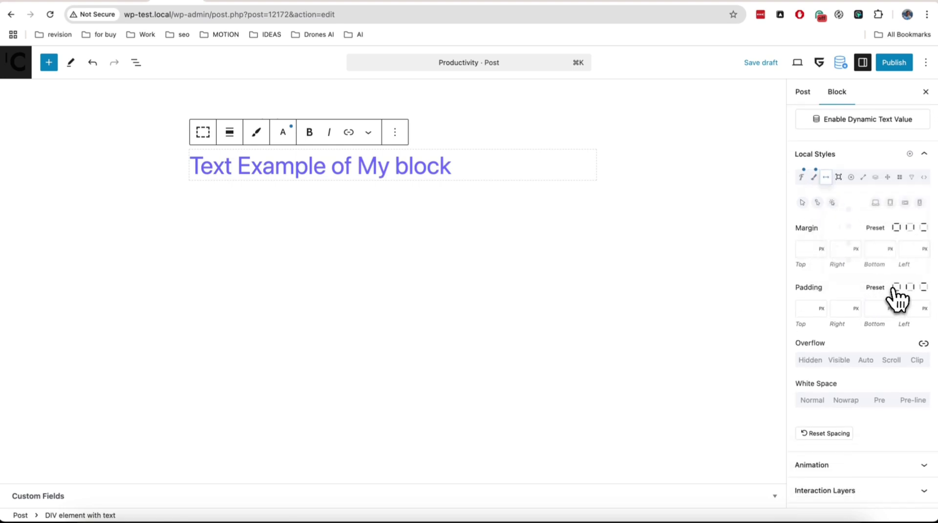
click(874, 287)
drag(842, 256, 892, 255)
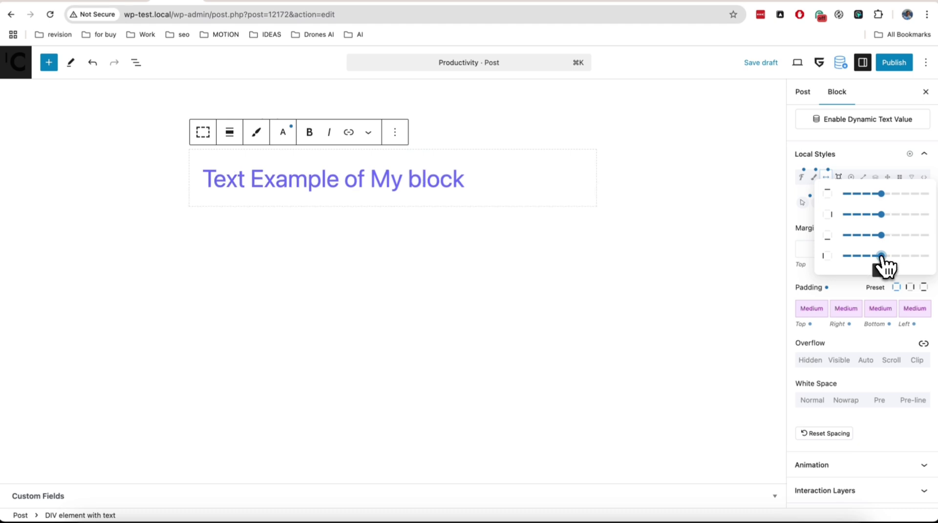
- Give the text block the 2 px solid border preset and the X Large radius preset on all corners
click(839, 178)
click(914, 231)
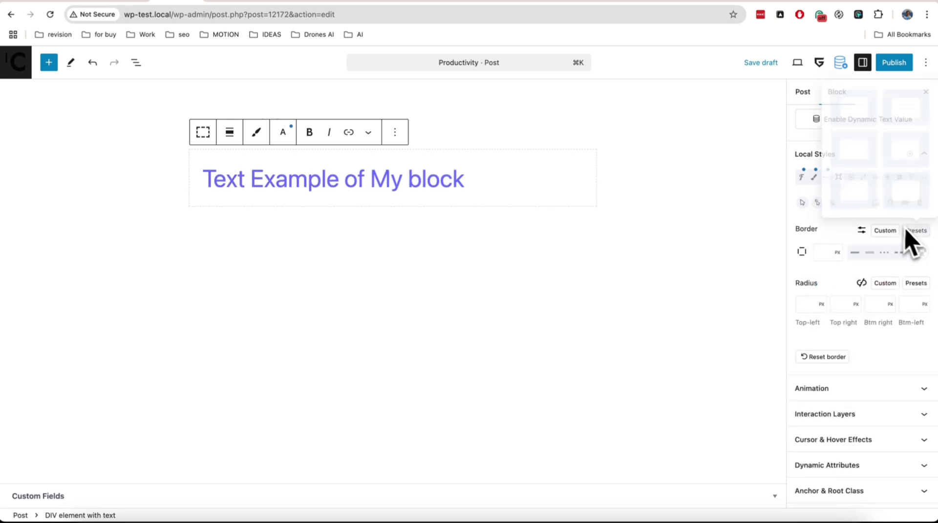
click(903, 200)
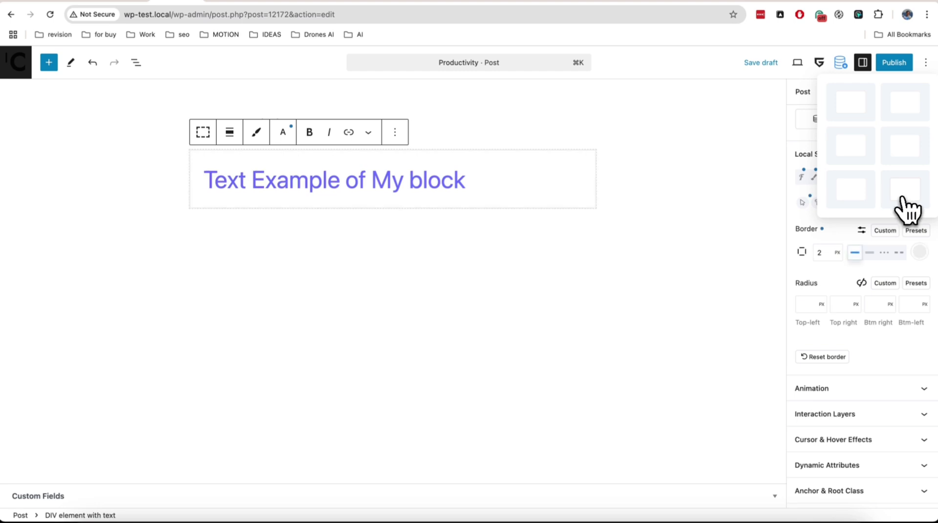
click(916, 283)
click(902, 249)
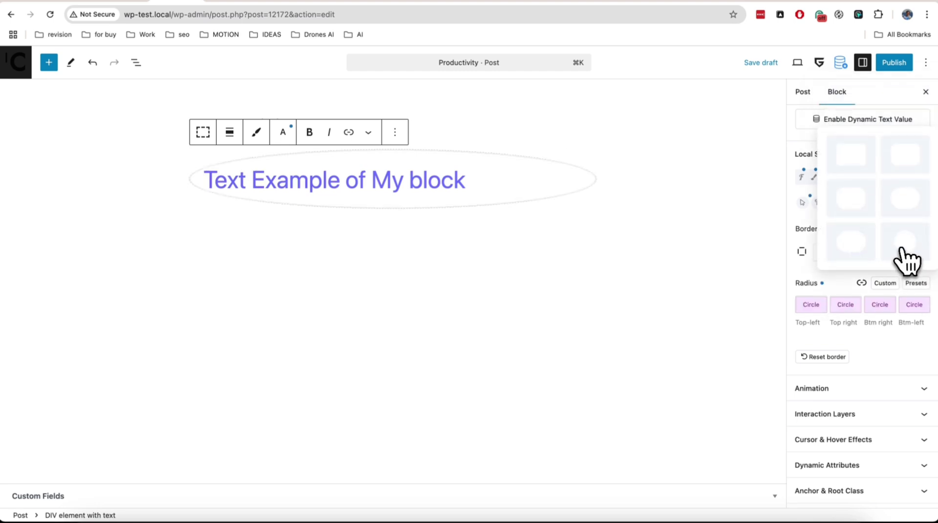
click(860, 243)
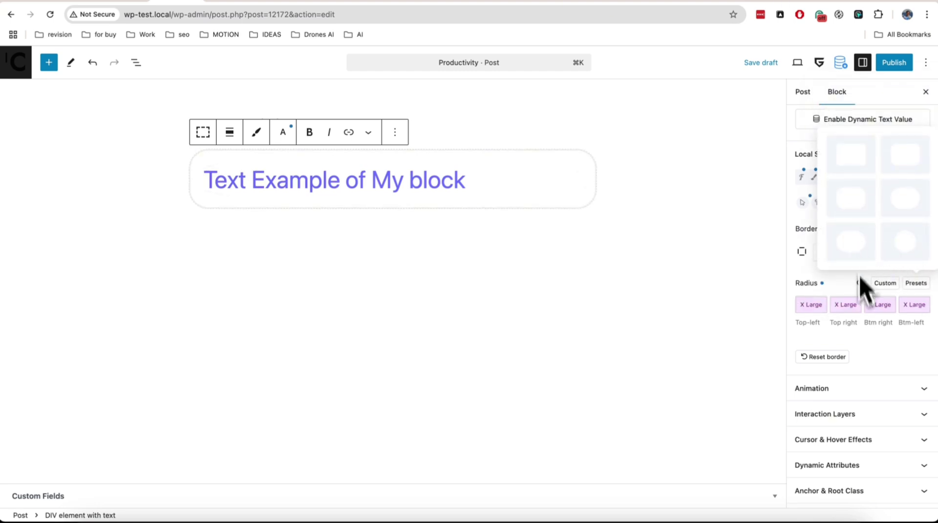
- Apply the Shadow Highlight preset to the text block
click(858, 180)
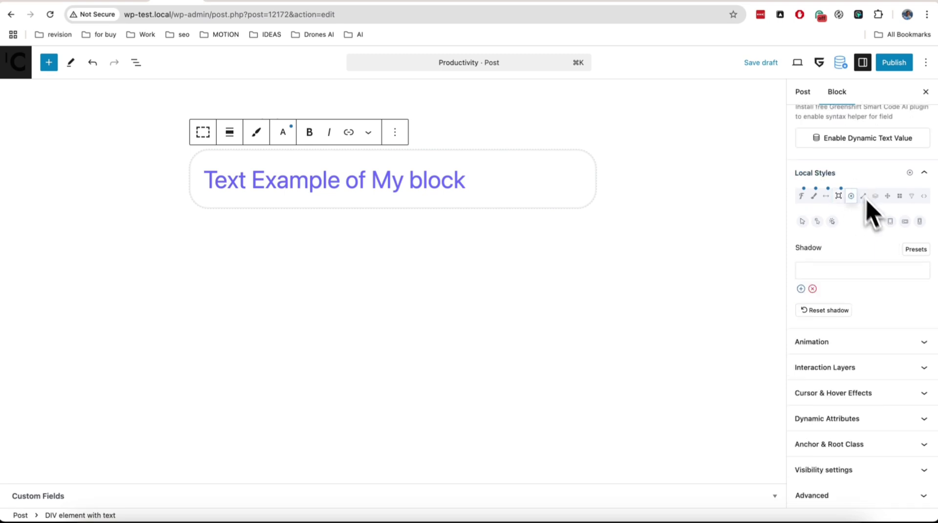
click(914, 249)
click(893, 213)
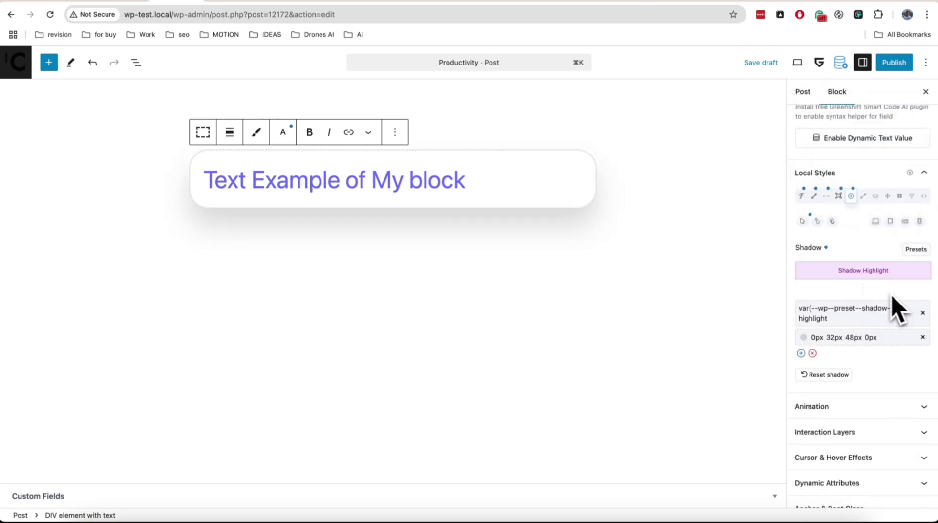
- Apply a preset transition to the text block
click(876, 198)
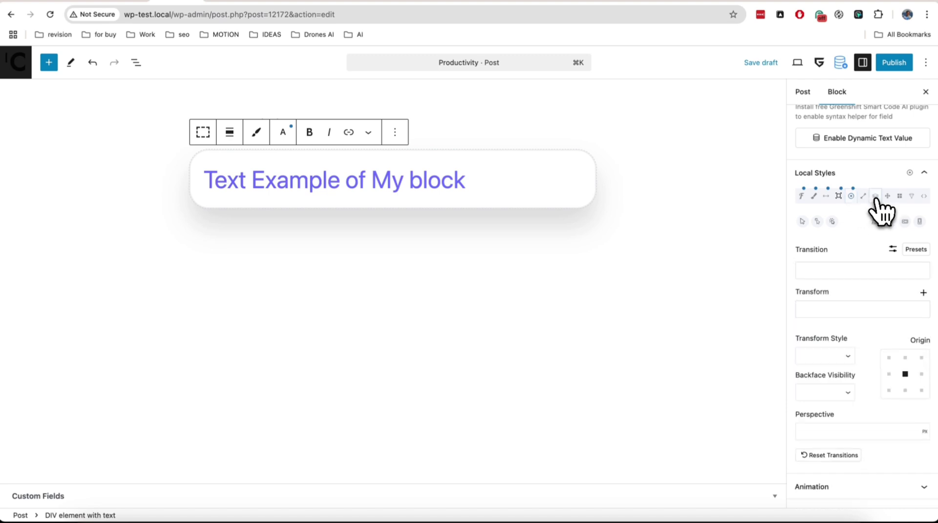
click(906, 247)
click(909, 290)
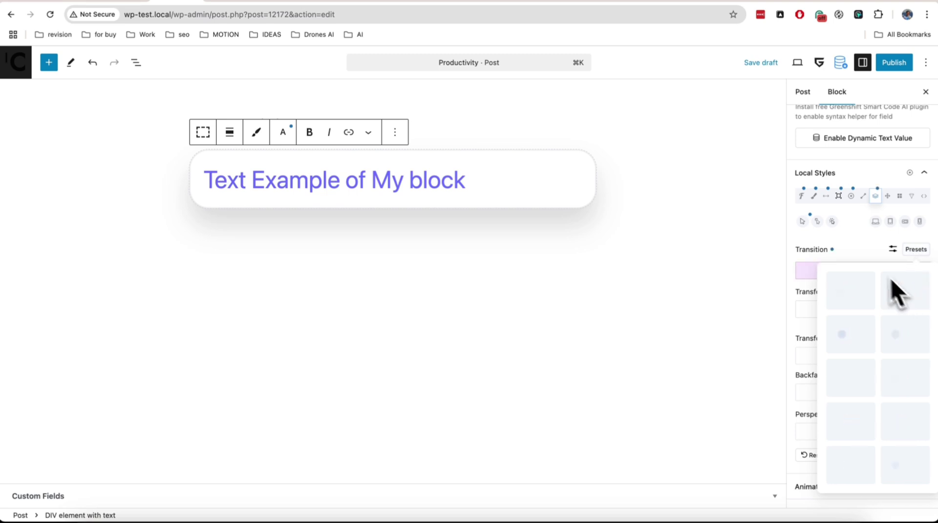
- Switch the transition to custom values and reshape its easing curve, pulling the first handle up and back and the second down and forward
click(892, 249)
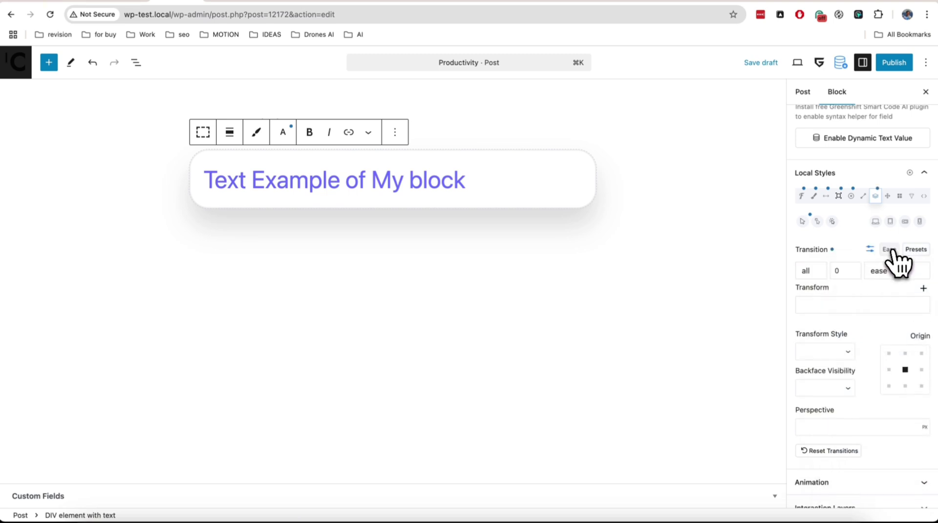
click(888, 250)
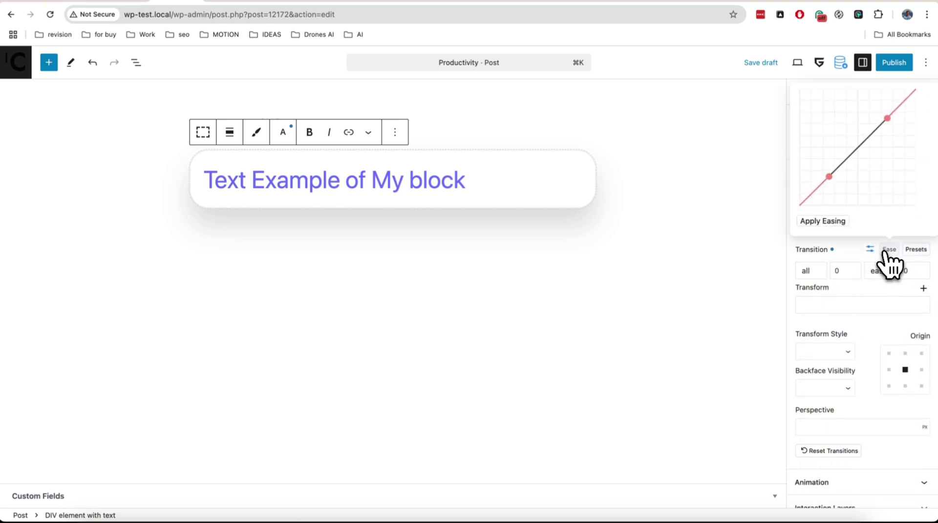
drag(830, 176, 807, 126)
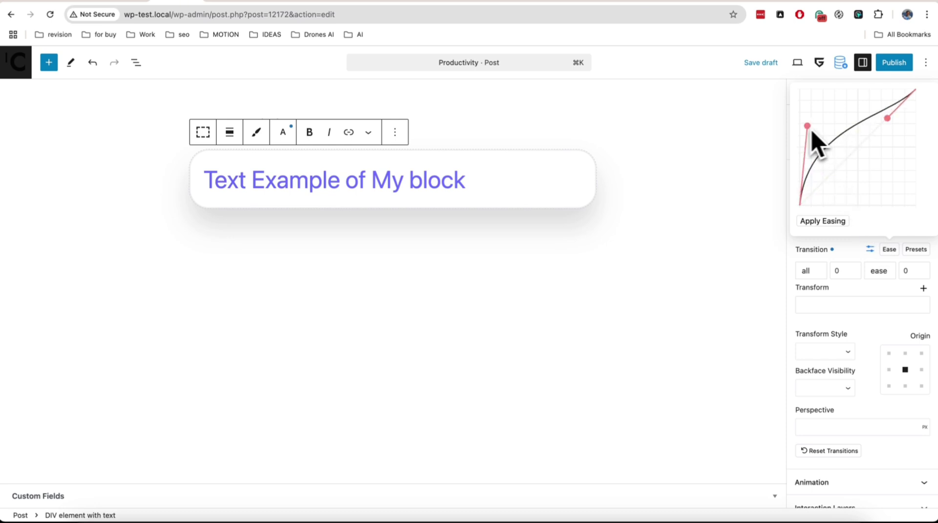
drag(888, 118, 911, 187)
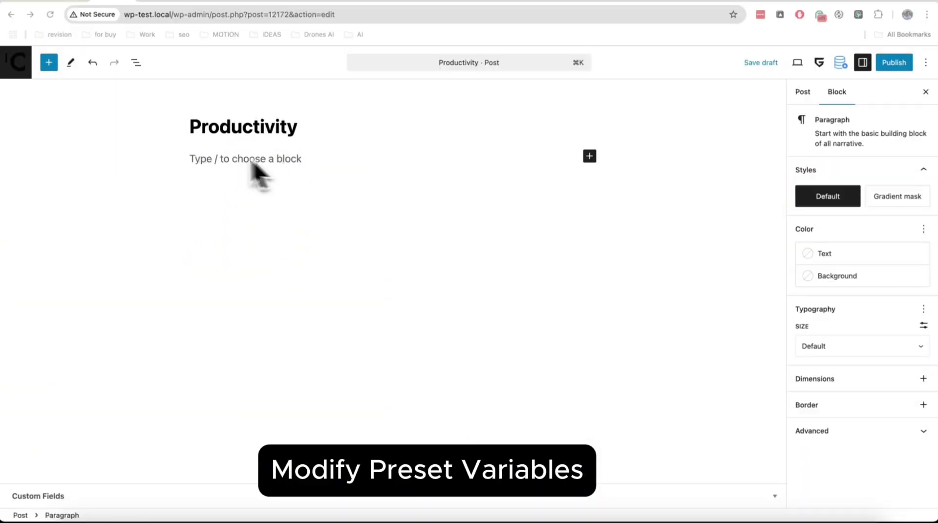
- Open the global variables in the GreenShift Stylebook and add the Medium font size preset variable with the value 1.35rem
click(20, 71)
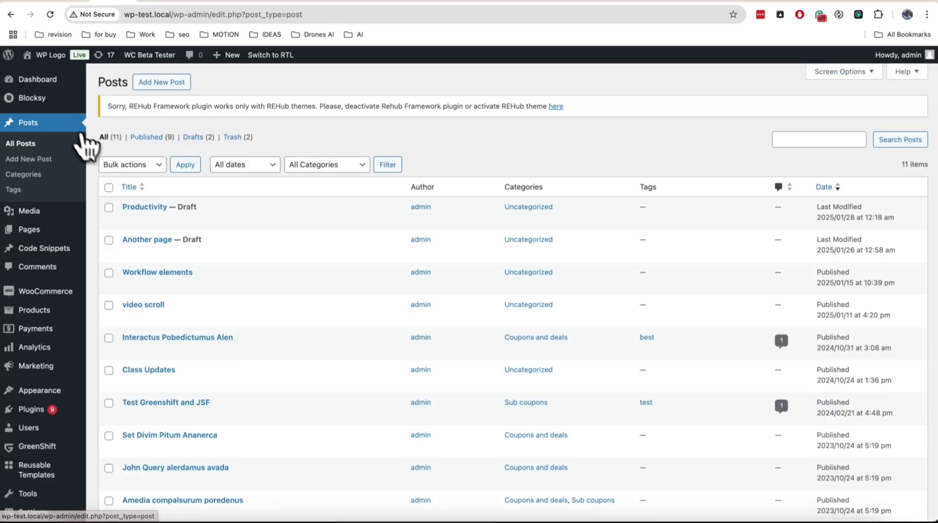
mouse_move(29, 446)
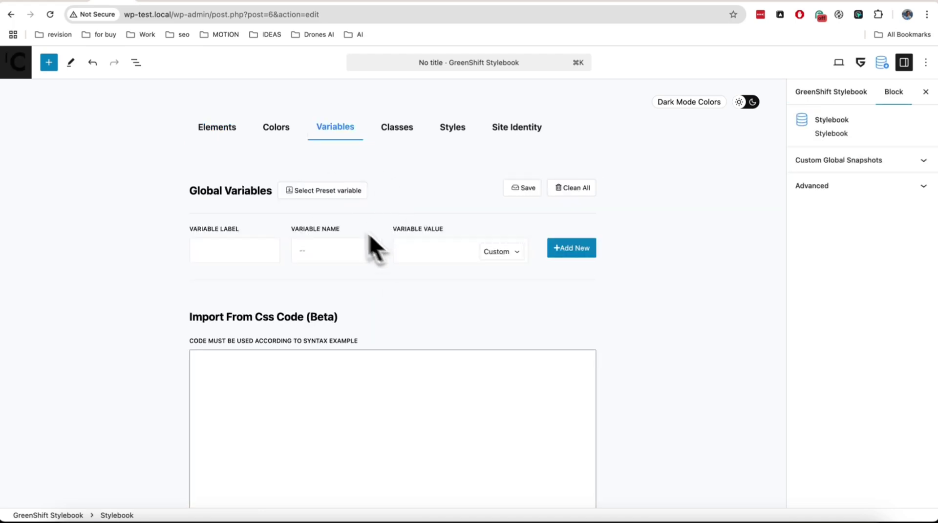
click(339, 193)
click(335, 235)
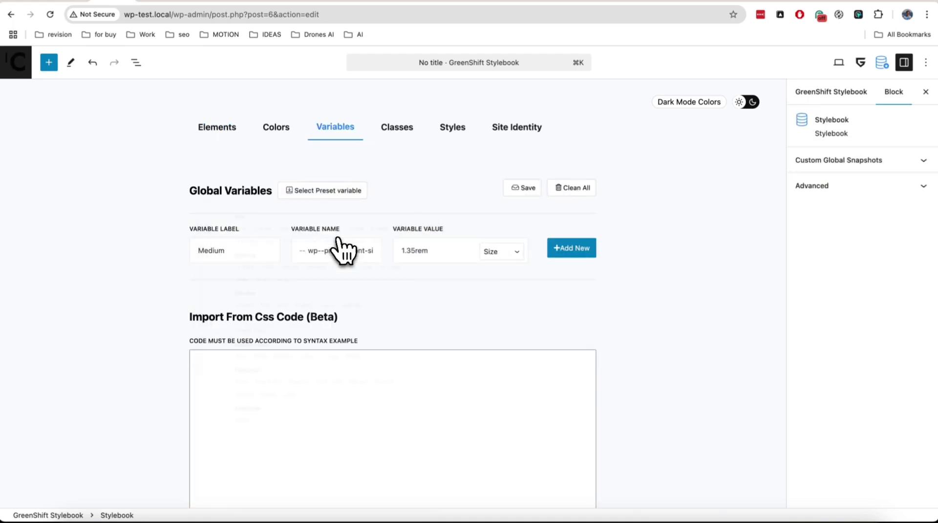
click(574, 248)
scroll(650, 278, down, 1)
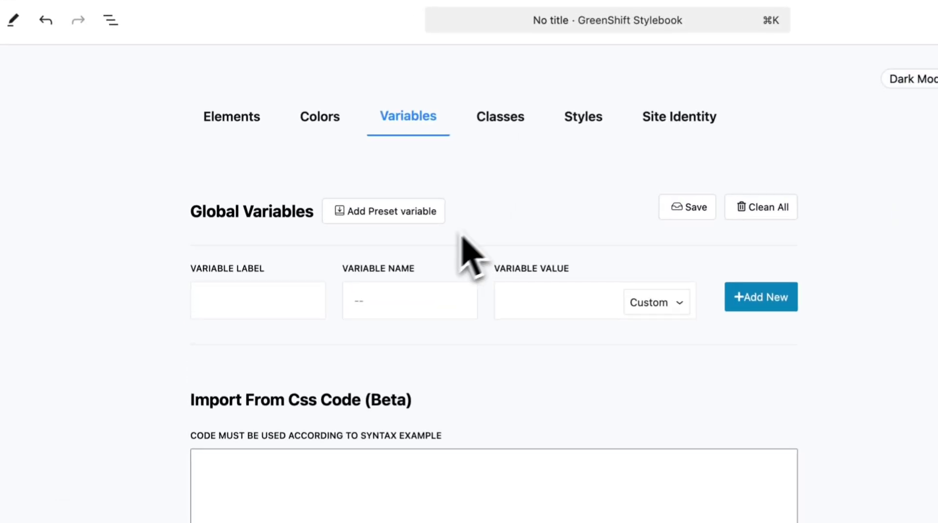
- Label a new global variable "Custom Variable" and name it "testfont"
click(286, 296)
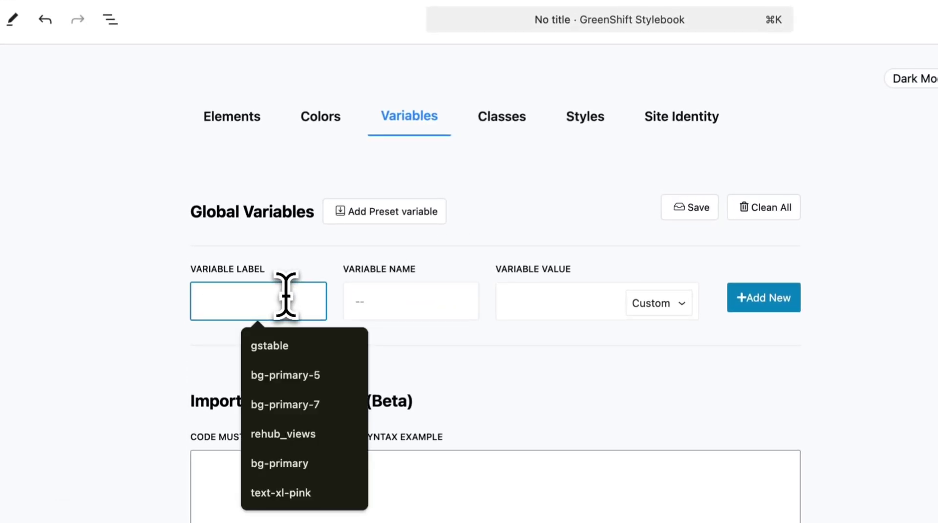
text(Custom Label)
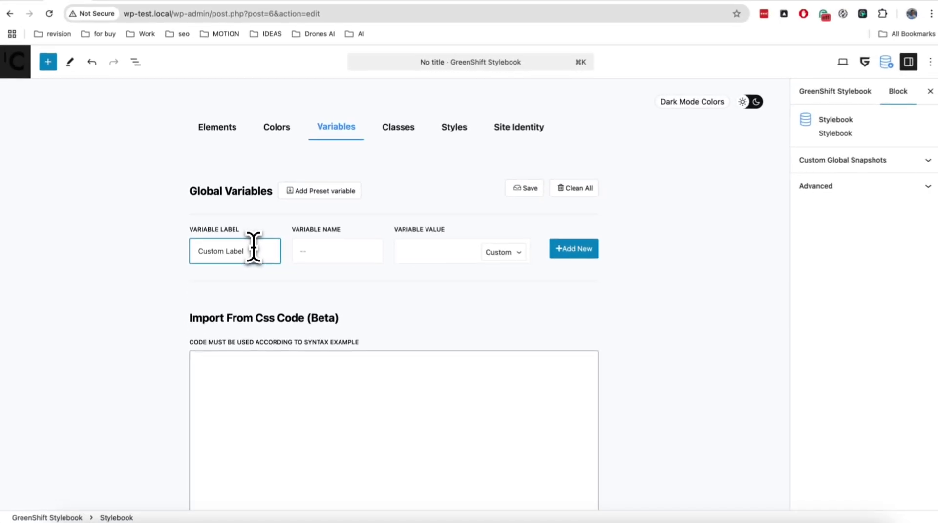
key(BackSpace)
key(BackSpace)
key(BackSpace)
key(BackSpace)
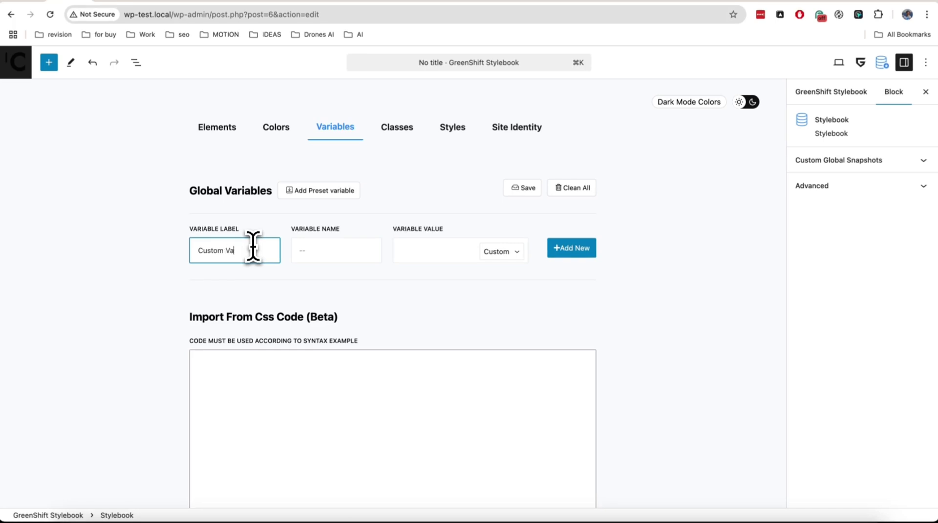
click(325, 251)
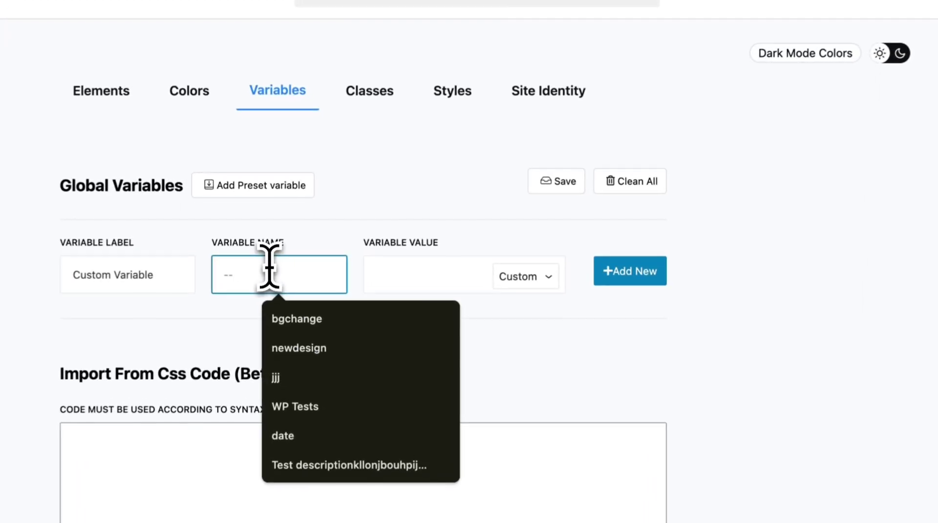
text(testfont)
- Give the testfont variable a value of 50px with a chosen variable type and add it to the global variables
click(396, 275)
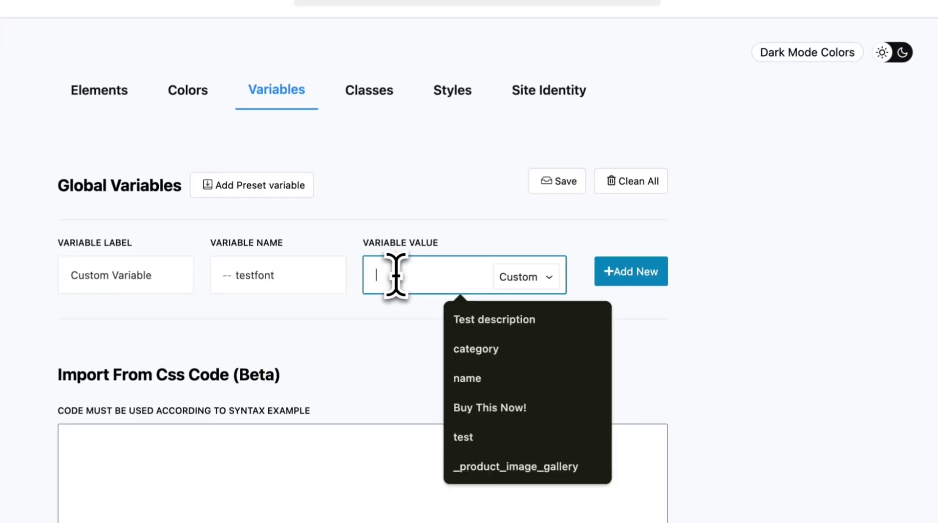
text(50)
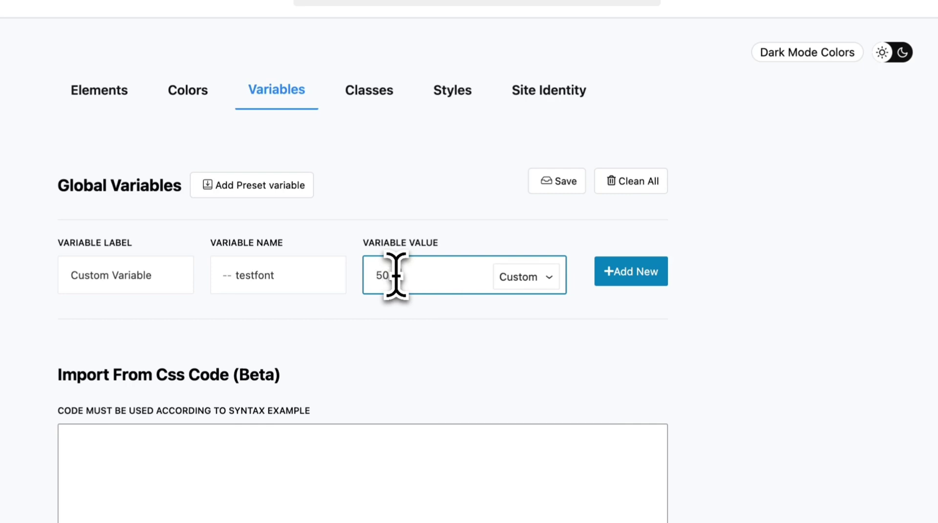
text(px)
click(501, 282)
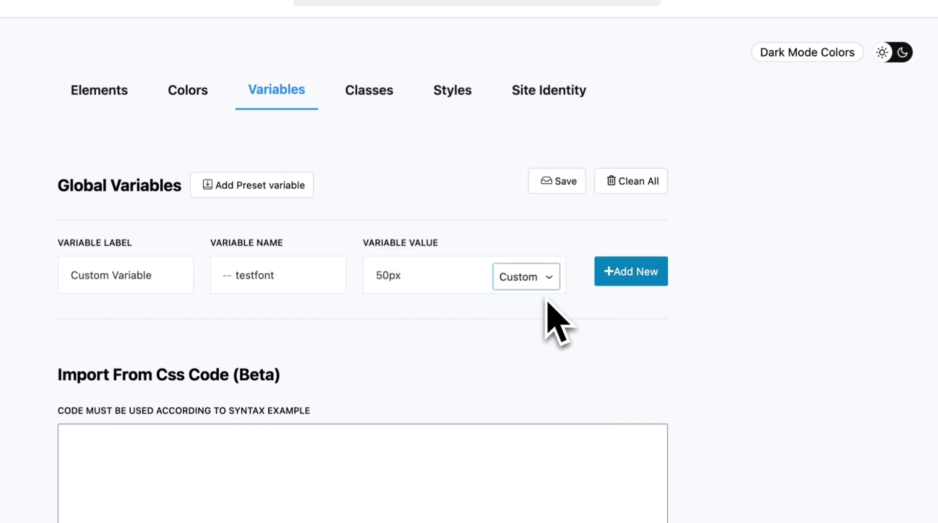
click(542, 283)
click(549, 296)
click(631, 273)
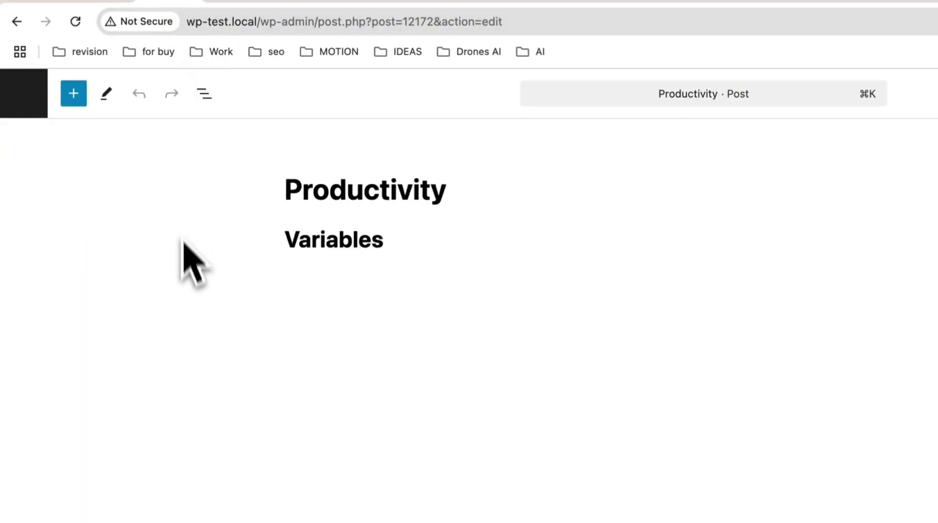
- Set the font size of the Variables heading to the Custom Variable preset of 50px
click(345, 249)
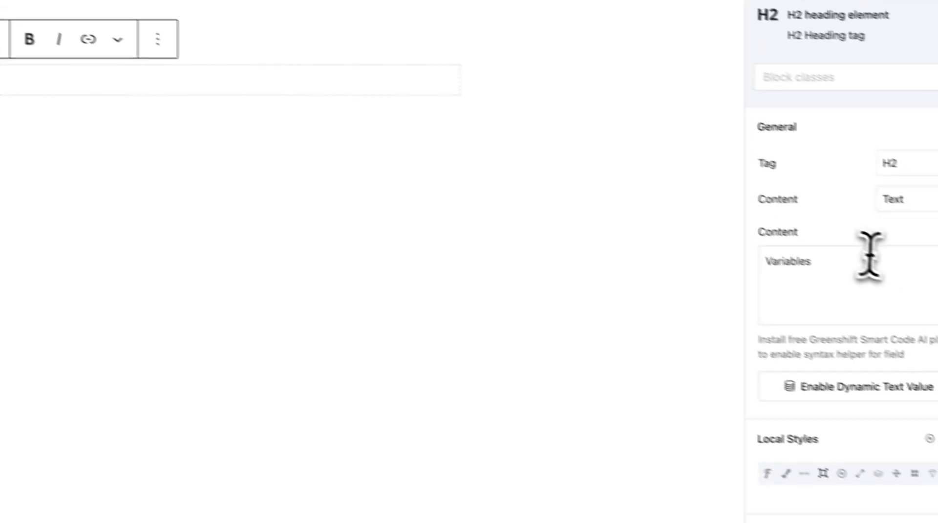
scroll(871, 254, down, 4)
click(772, 294)
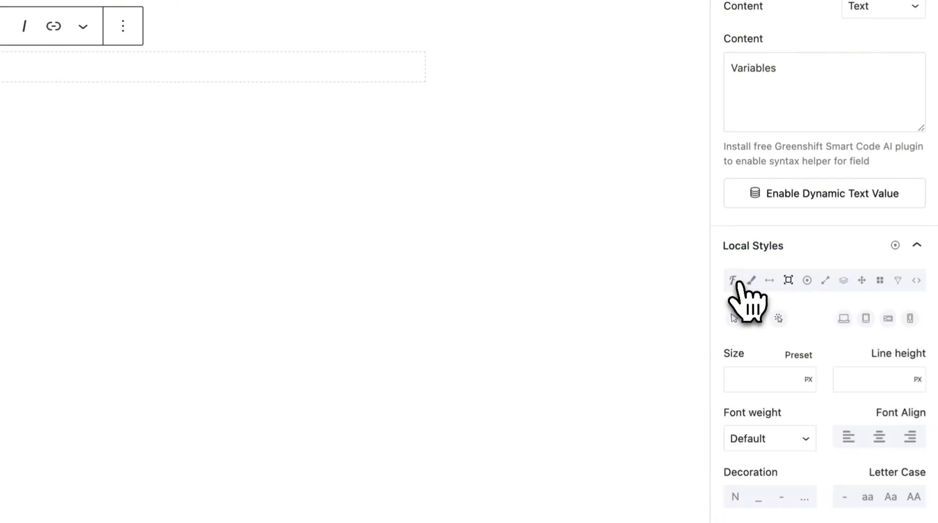
click(733, 280)
scroll(743, 298, down, 2)
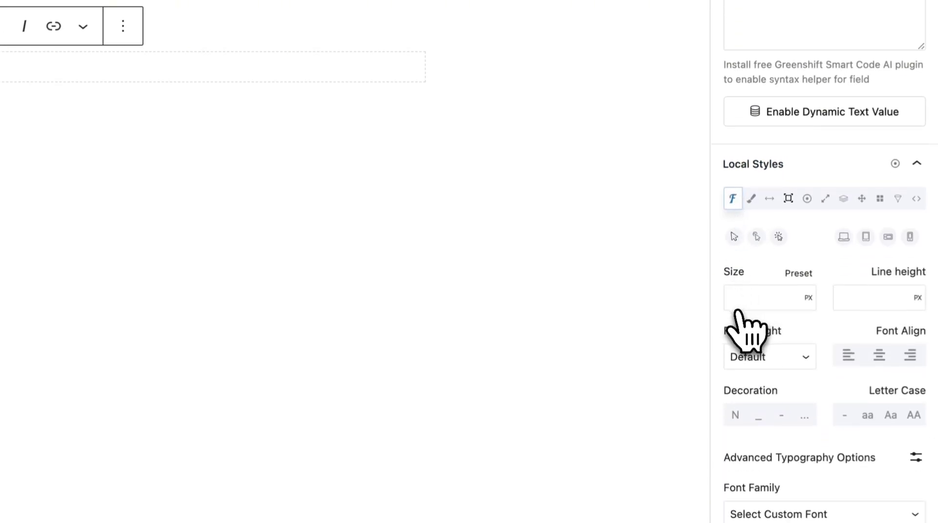
click(738, 310)
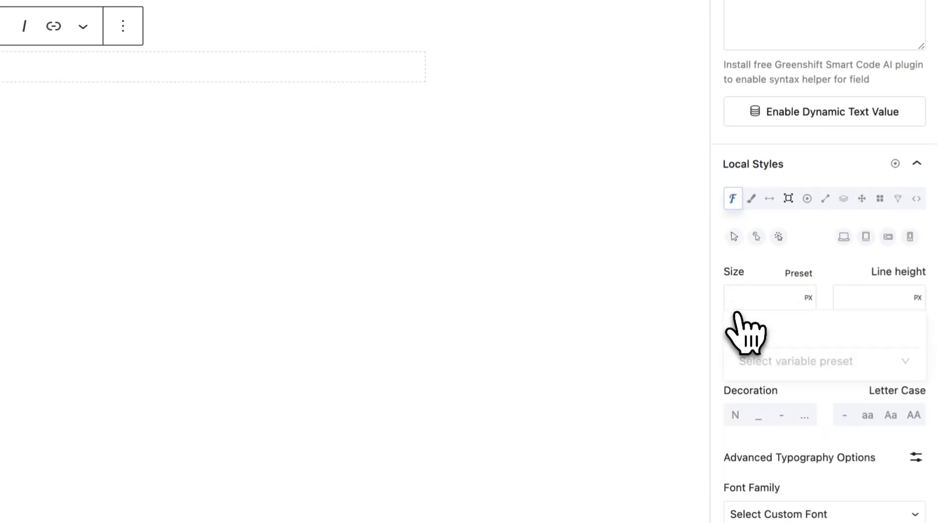
click(802, 361)
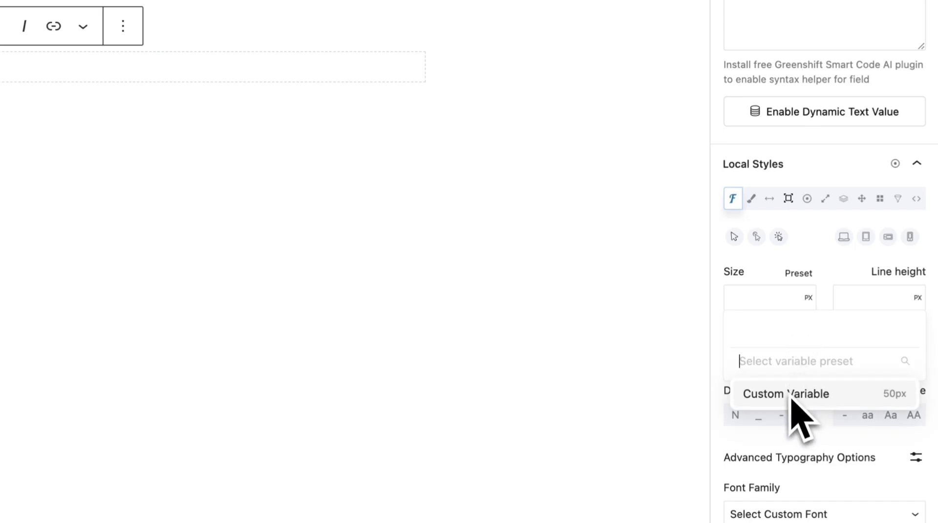
click(772, 278)
click(761, 293)
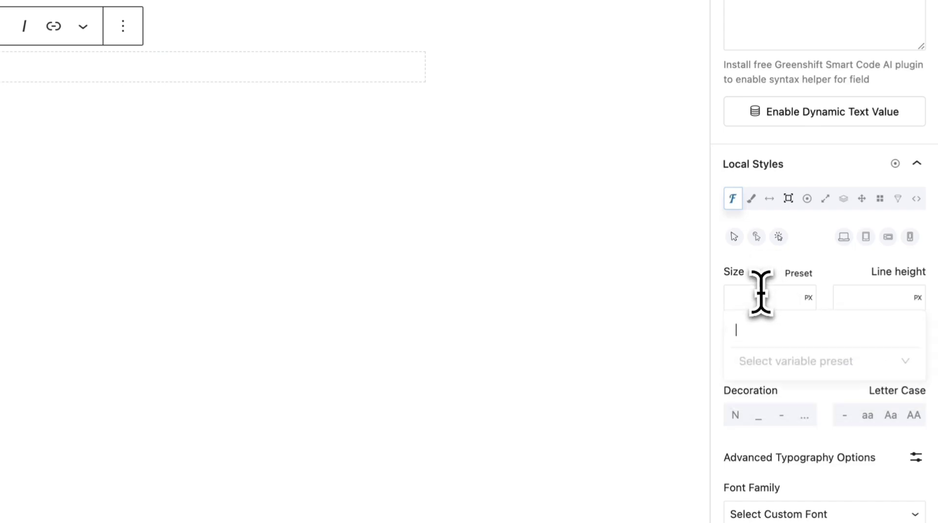
click(785, 361)
click(797, 393)
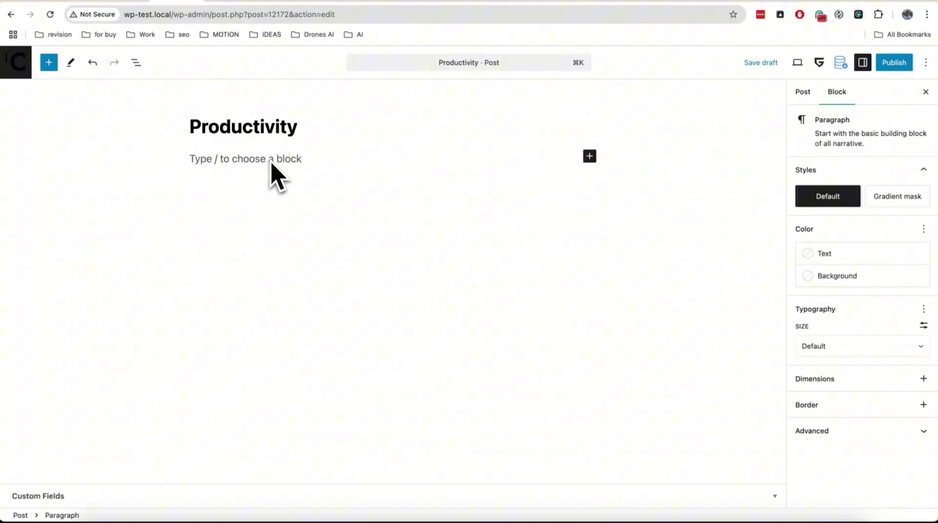
- Insert a Section element into the empty post and enable columns inside it
text(/s)
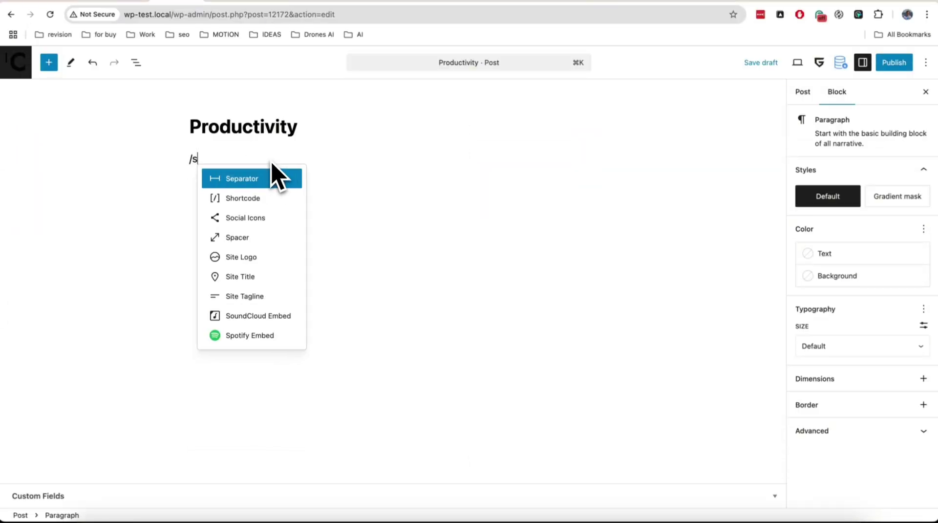
text(ection)
key(Down)
key(Return)
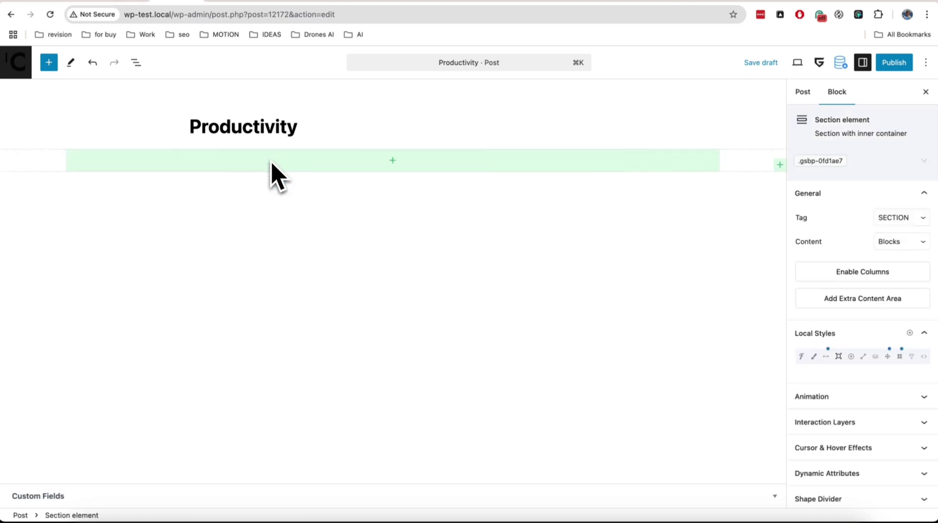
click(862, 273)
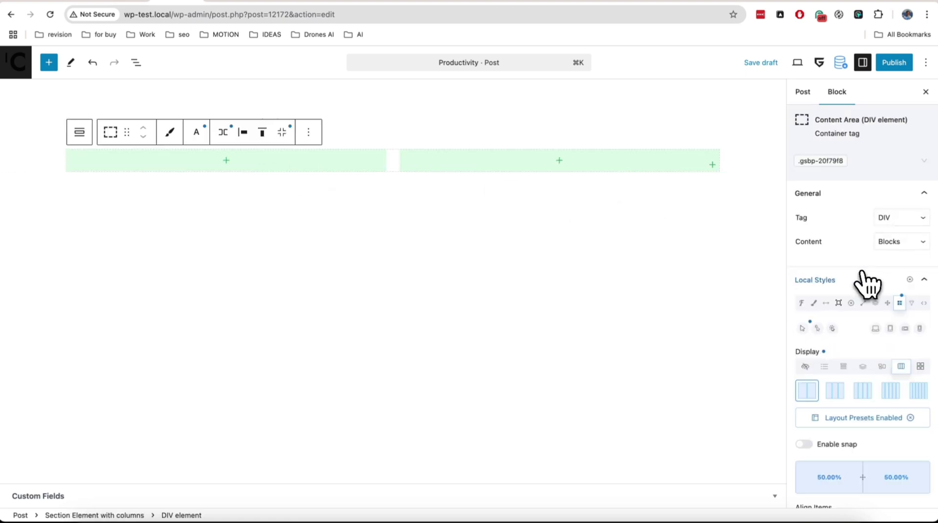
- Apply the four-column layout preset to the content area and try the column width adjustment with snapping
scroll(868, 282, down, 3)
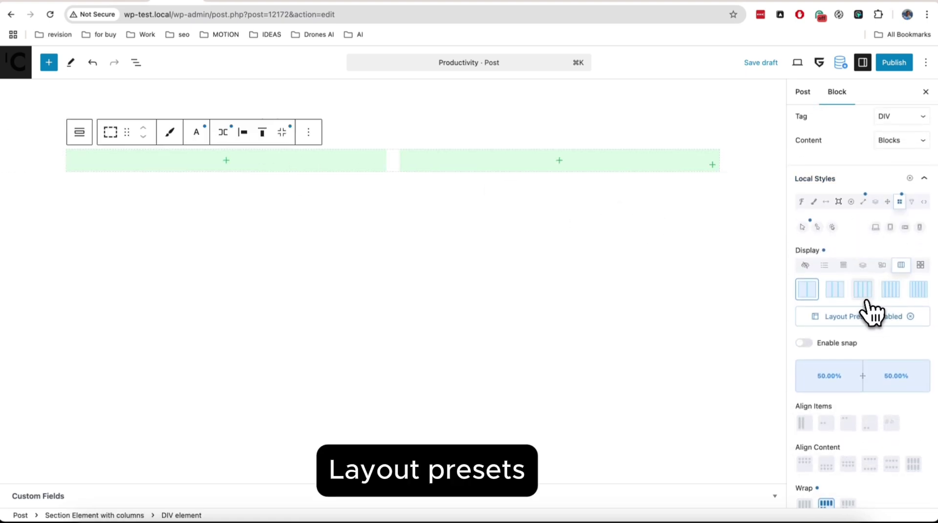
click(863, 292)
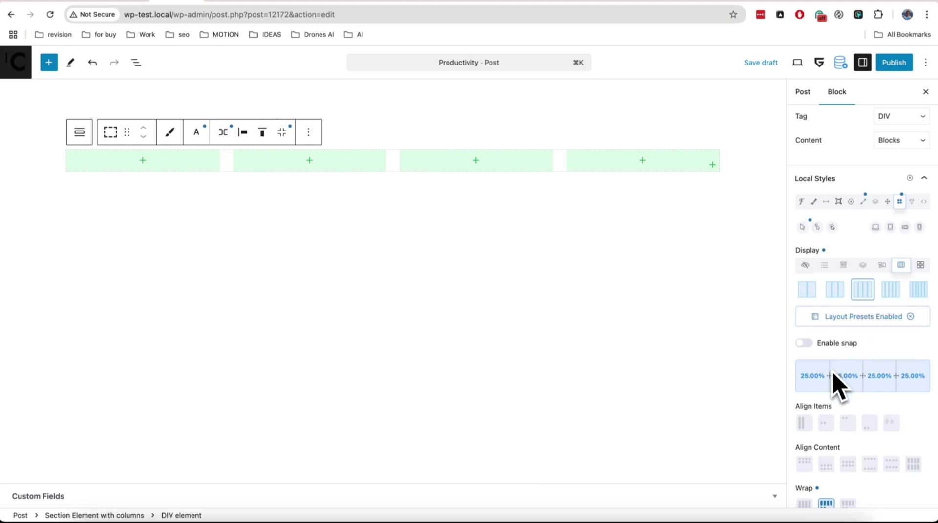
drag(829, 374, 829, 376)
click(803, 343)
- Switch the content area to grid display, generate 8 items with the grid builder and resize a grid cell
click(921, 264)
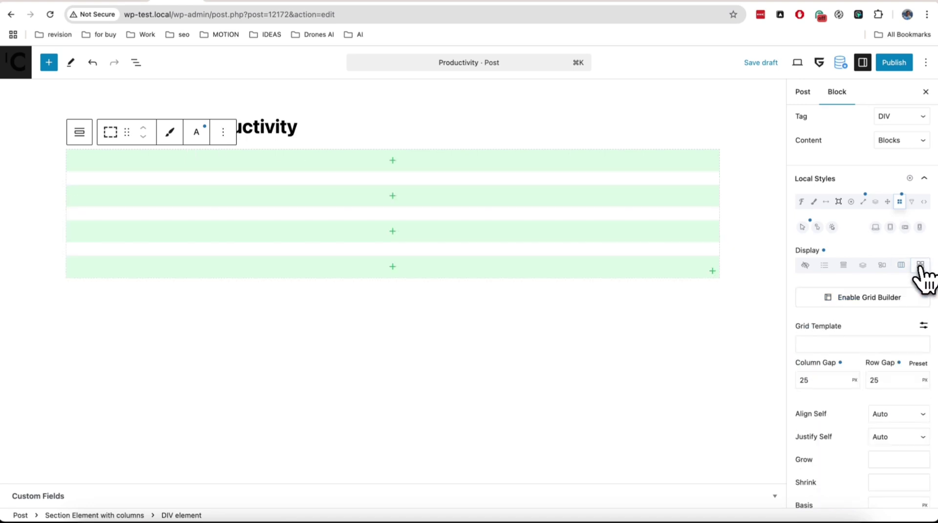
click(879, 299)
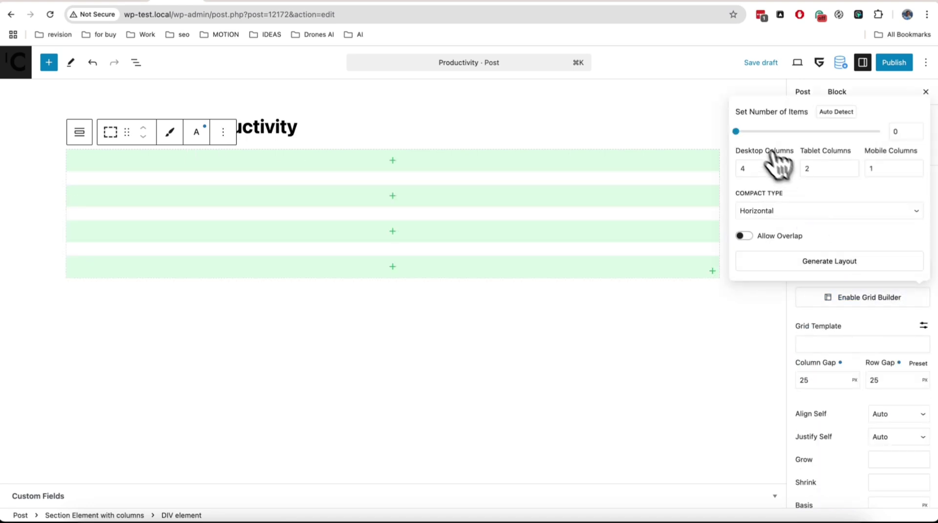
drag(736, 131, 794, 132)
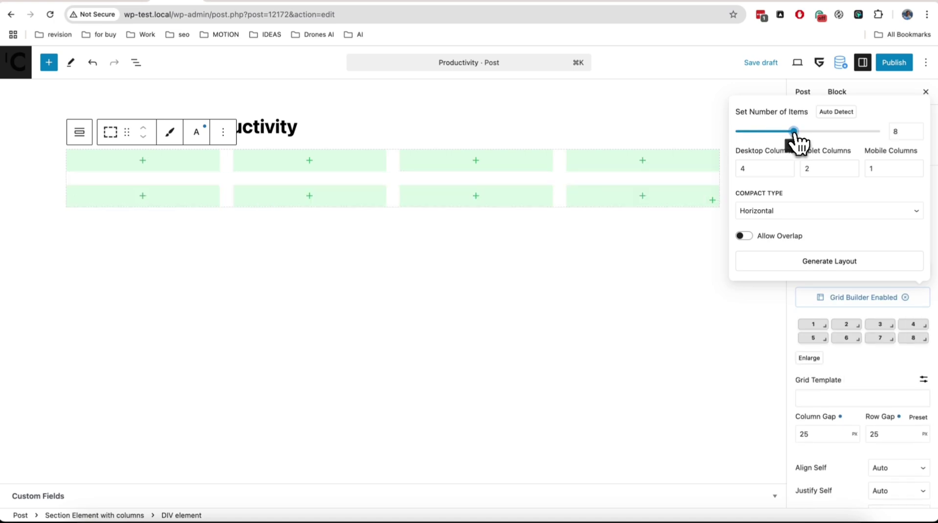
click(842, 354)
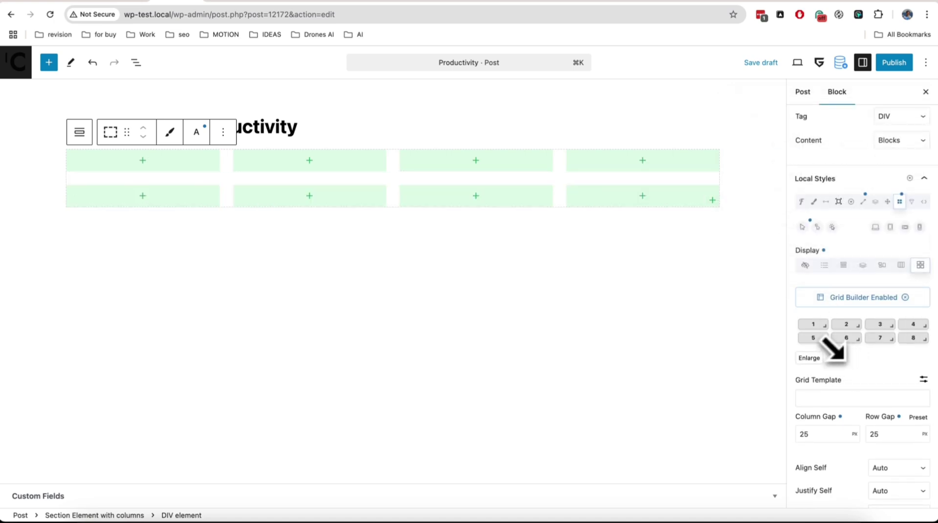
drag(834, 350, 858, 359)
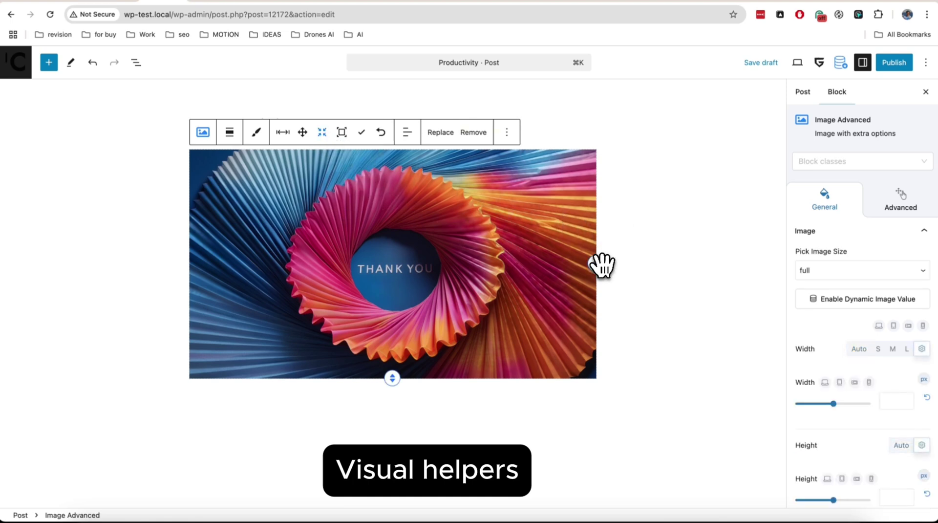
- Resize the Image Advanced block visually to about 559 px wide and add about 60 px of spacing below the image
drag(596, 264, 500, 266)
click(362, 132)
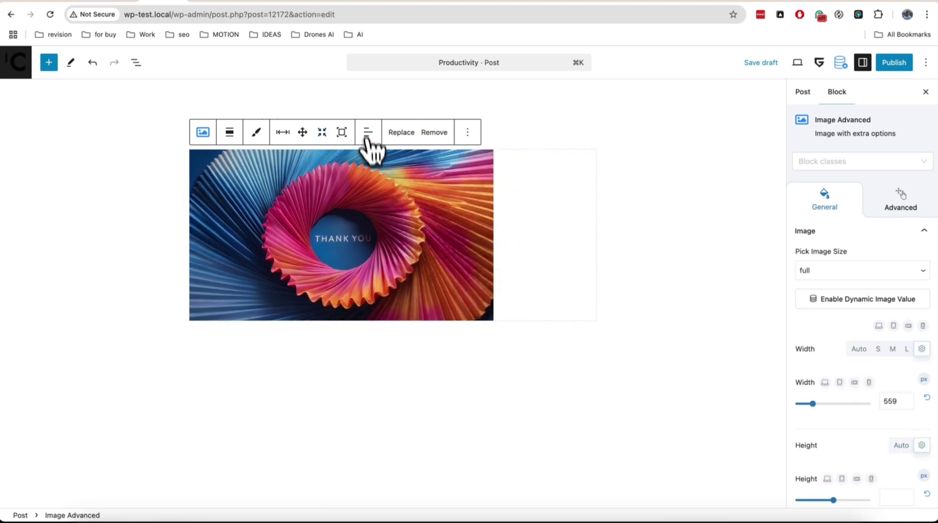
drag(387, 319, 388, 359)
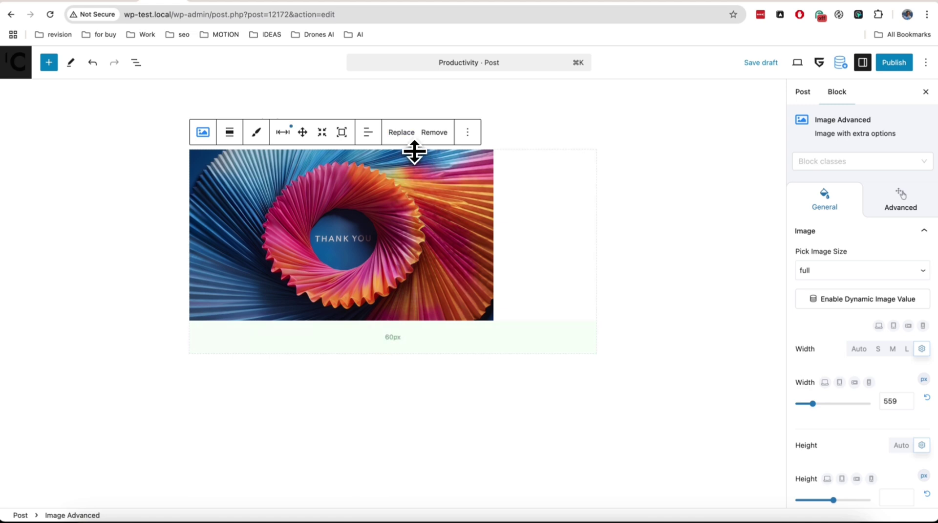
mouse_move(414, 151)
mouse_down()
mouse_move(416, 190)
mouse_move(421, 147)
mouse_up()
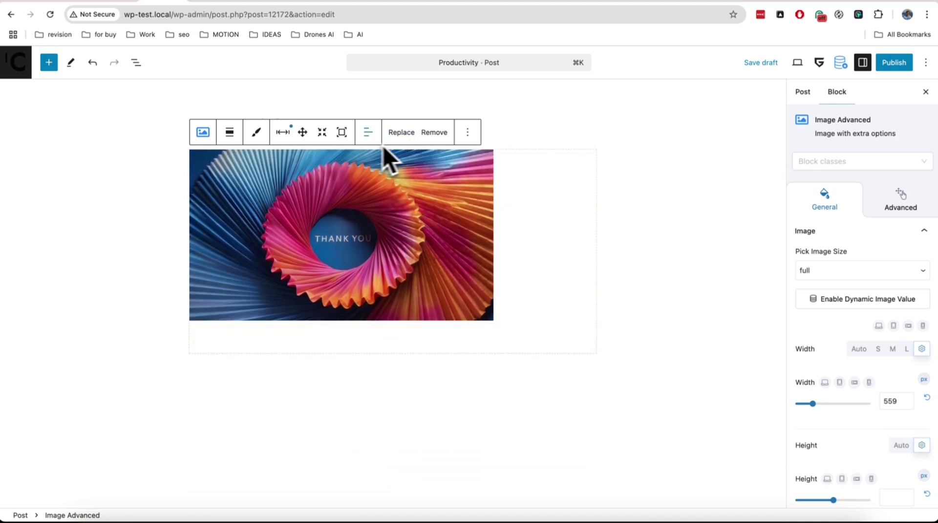
- Round the image's corners visually and reposition the image farther right and lower on the page
click(347, 132)
drag(483, 152, 460, 183)
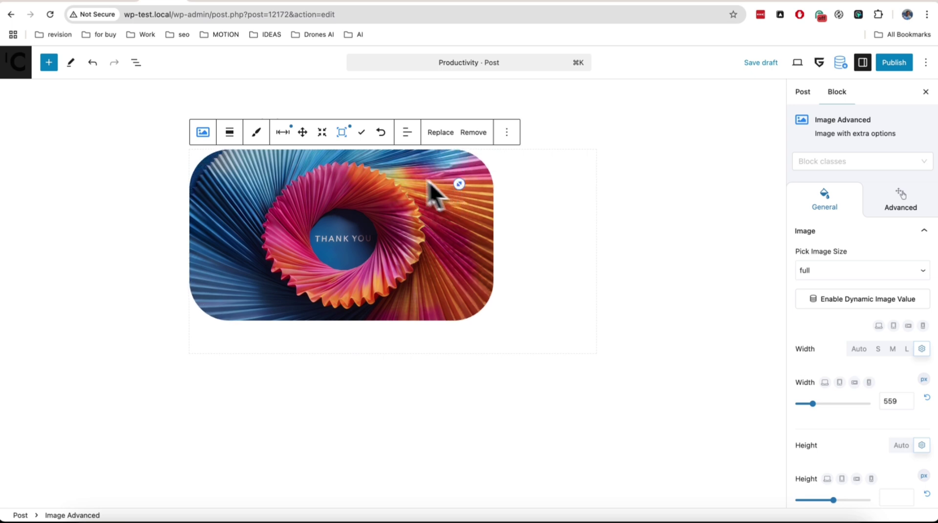
click(303, 133)
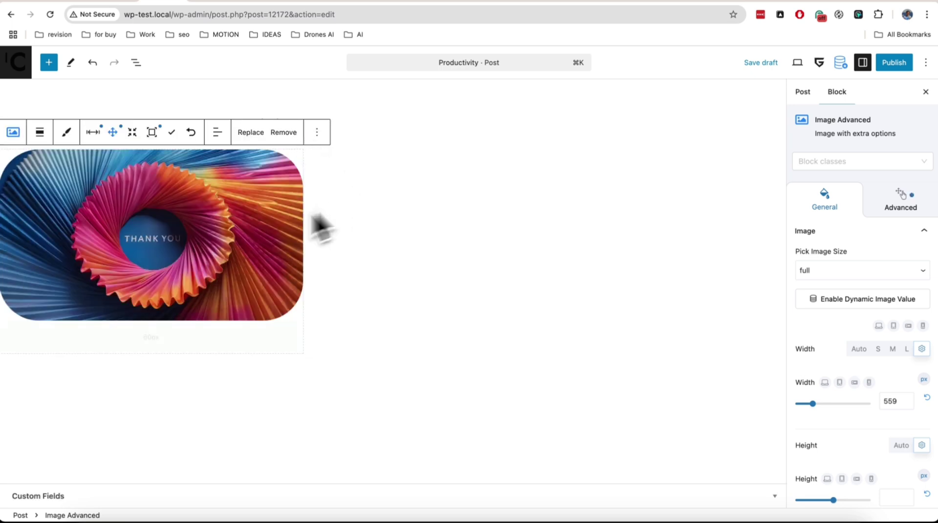
drag(170, 224, 557, 320)
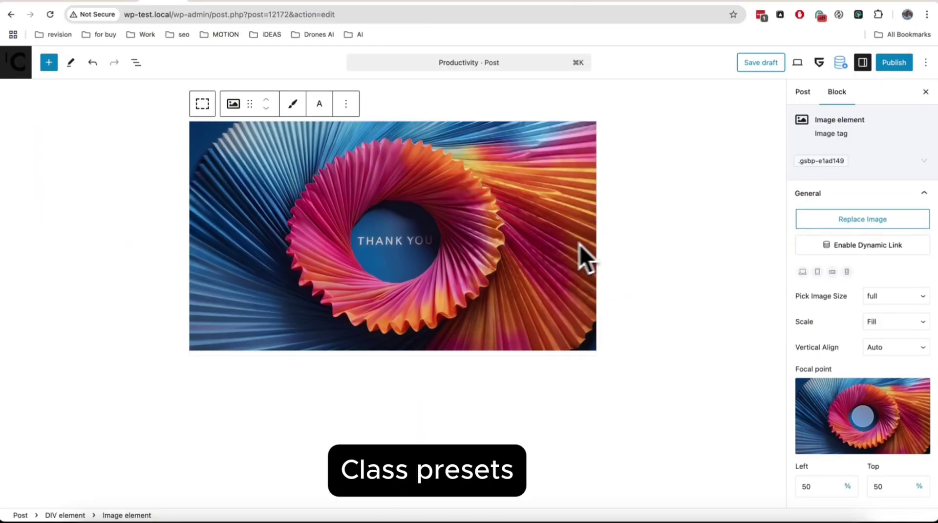
- Try the Perspective and shadow and Perspective and rotate class presets on the image, and apply Stacked style with hover
click(864, 161)
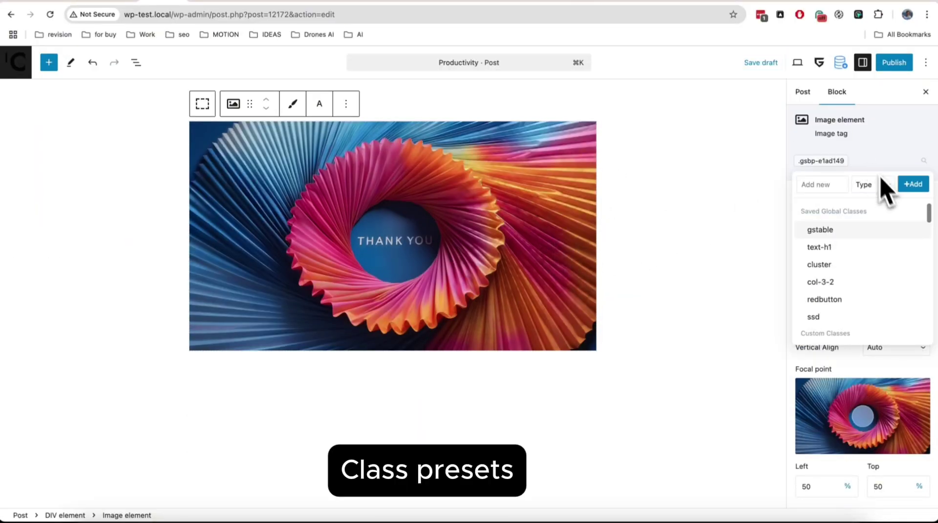
scroll(863, 247, down, 5)
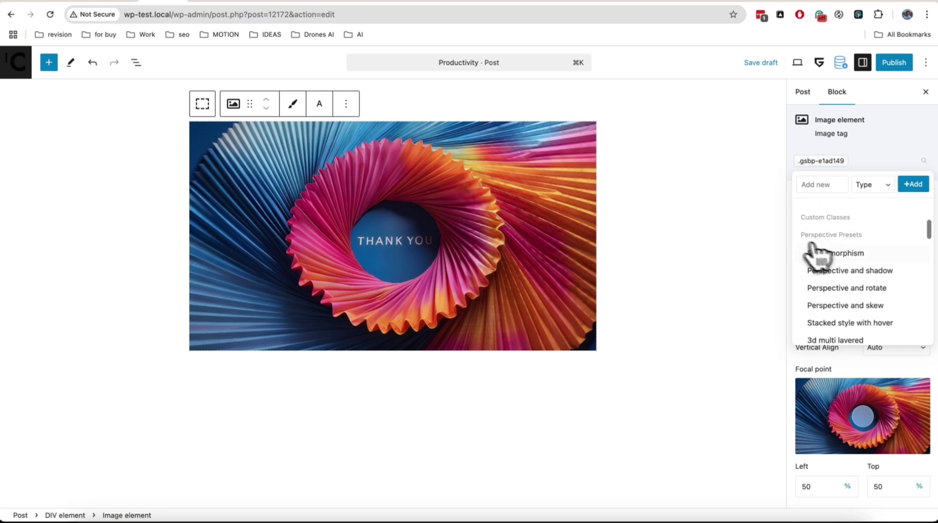
click(879, 280)
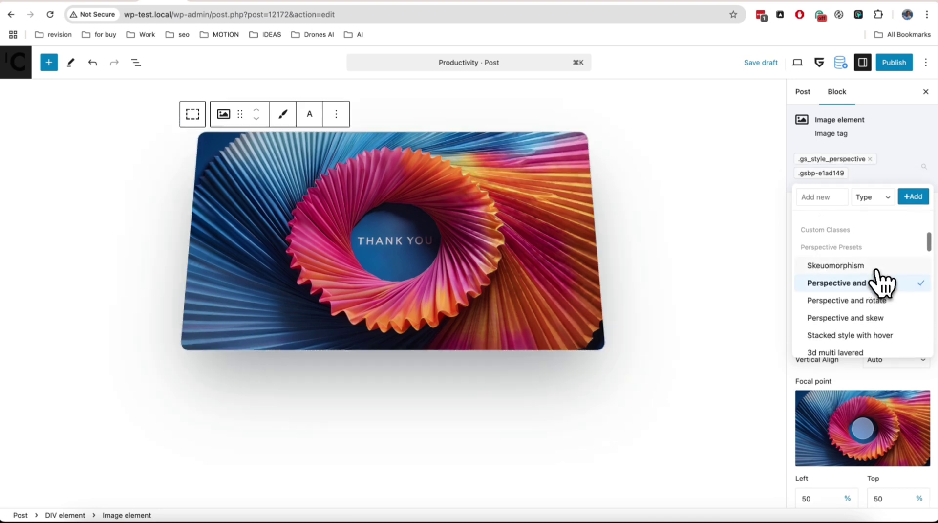
click(881, 300)
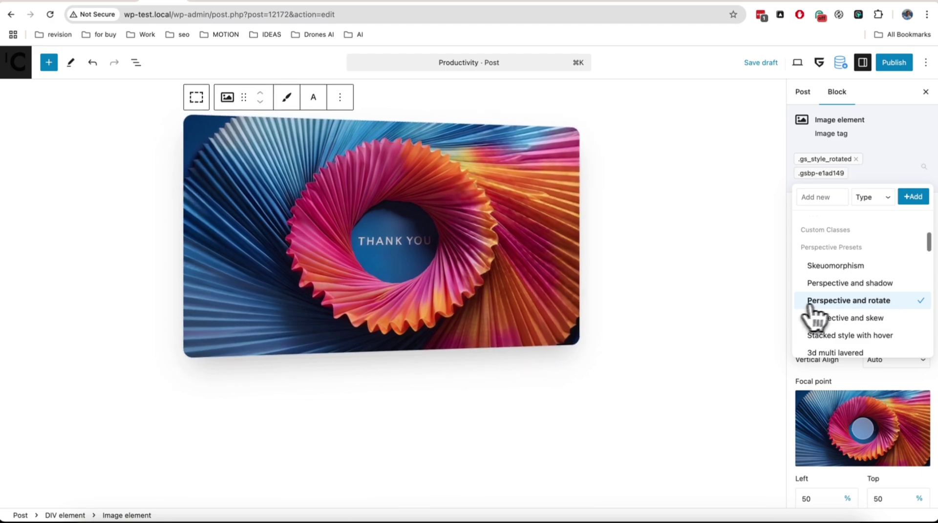
click(855, 332)
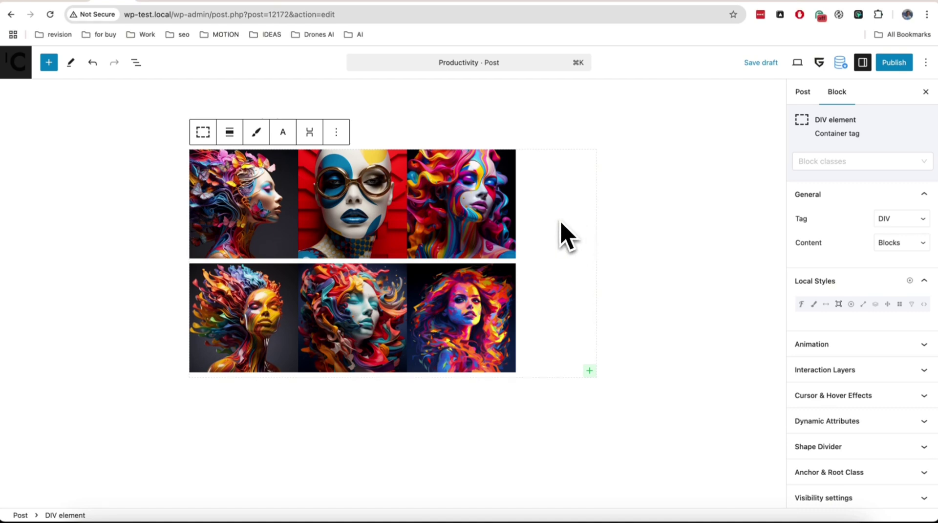
- Apply the Smart scroll interaction preset class to the DIV element containing the six portrait images
click(816, 162)
text(s)
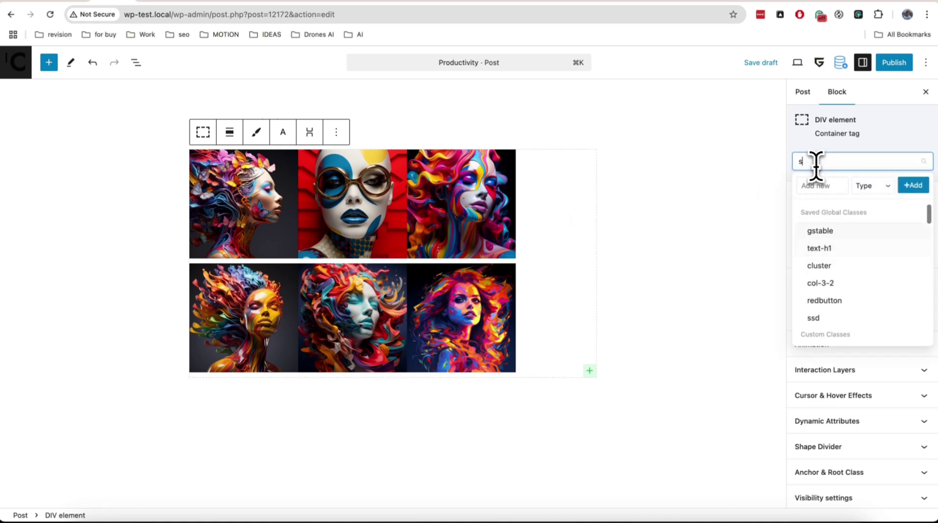
text(cro)
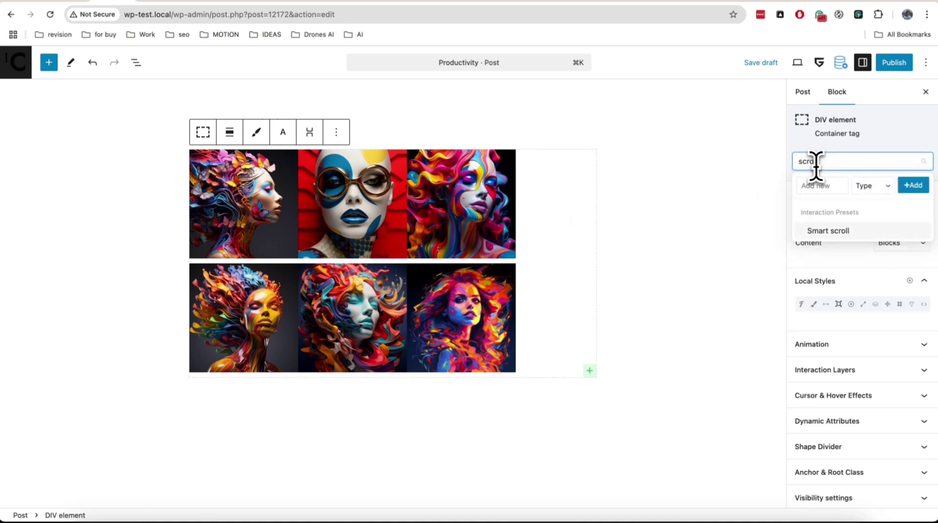
click(832, 235)
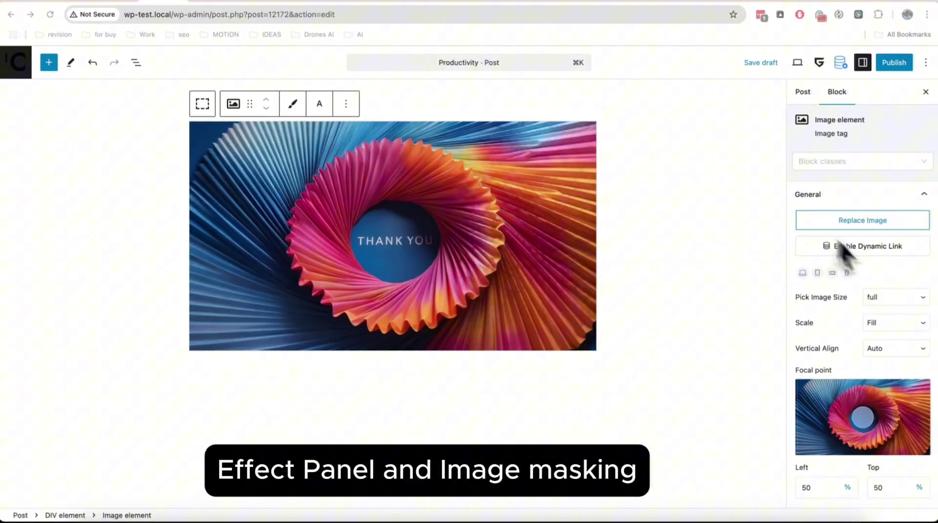
- Apply a gradient mask to the image and set its gradient type to T-B
scroll(875, 274, down, 5)
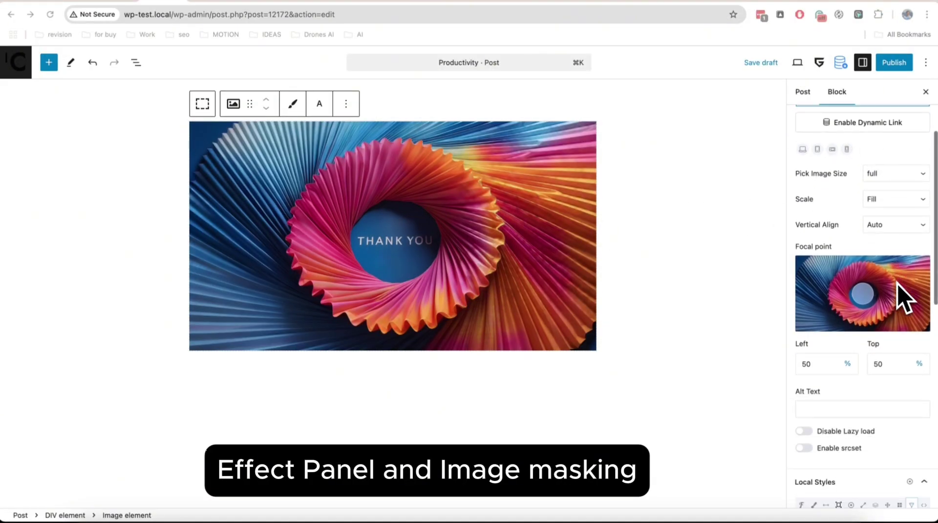
scroll(899, 288, down, 3)
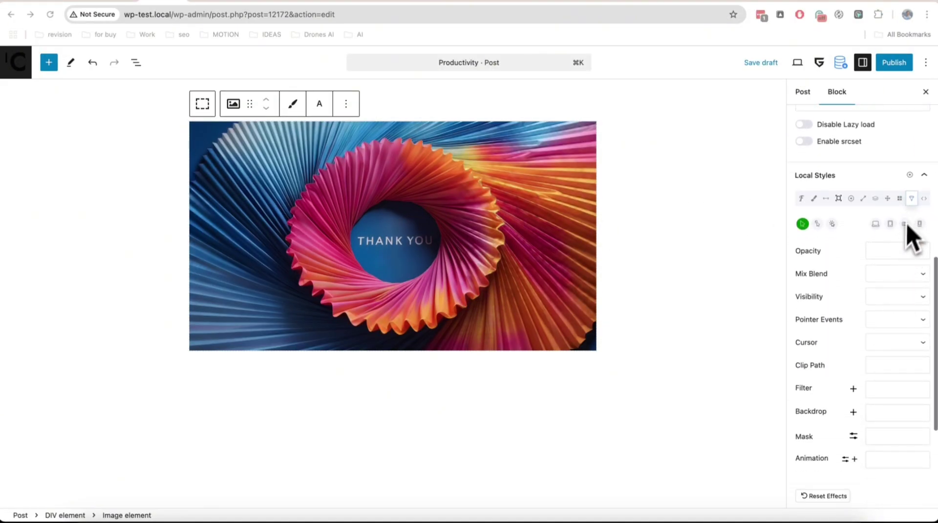
scroll(918, 215, down, 3)
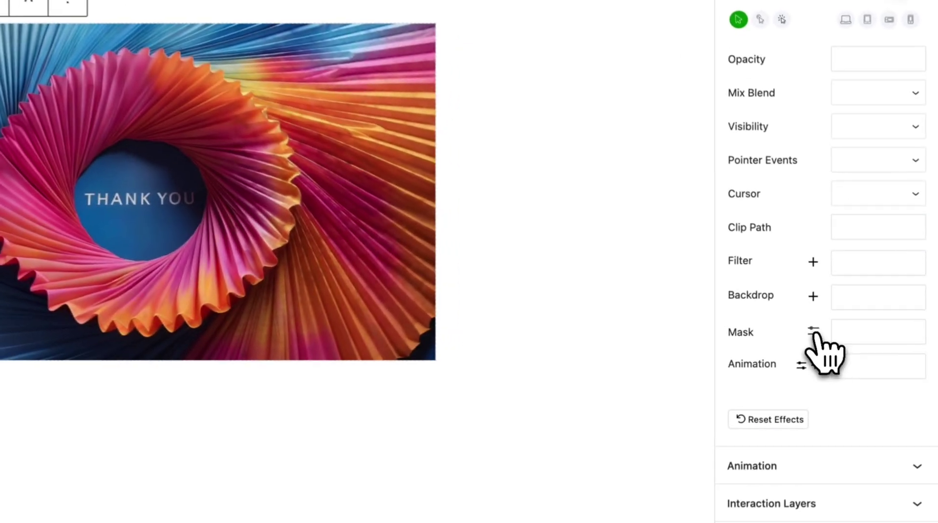
click(853, 331)
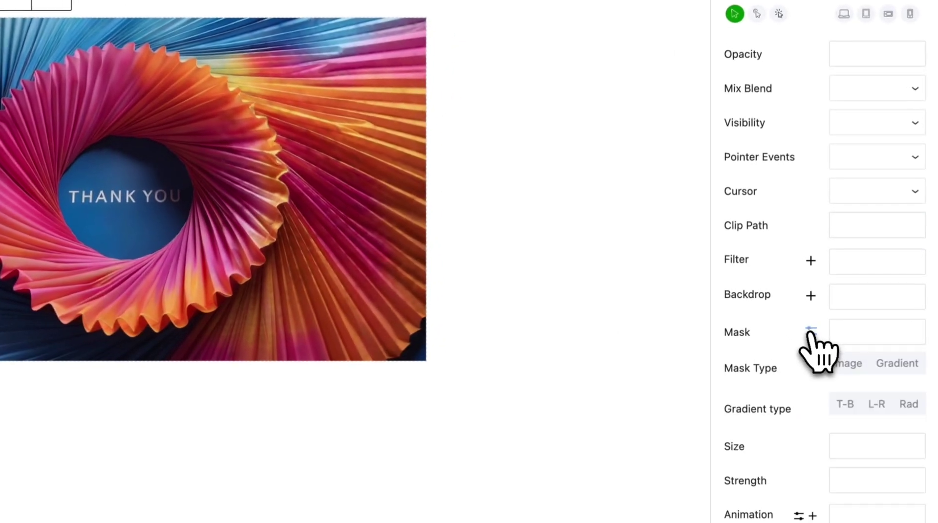
scroll(809, 333, down, 1)
click(895, 230)
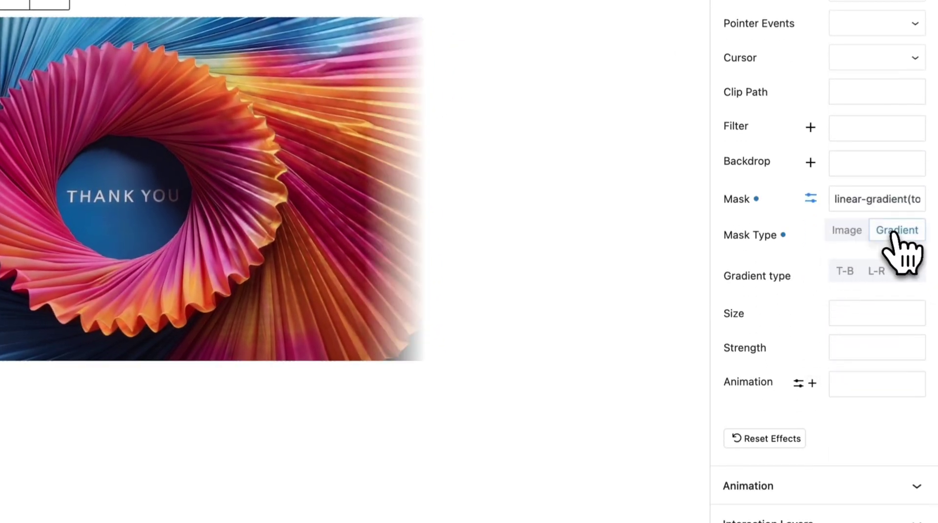
click(856, 268)
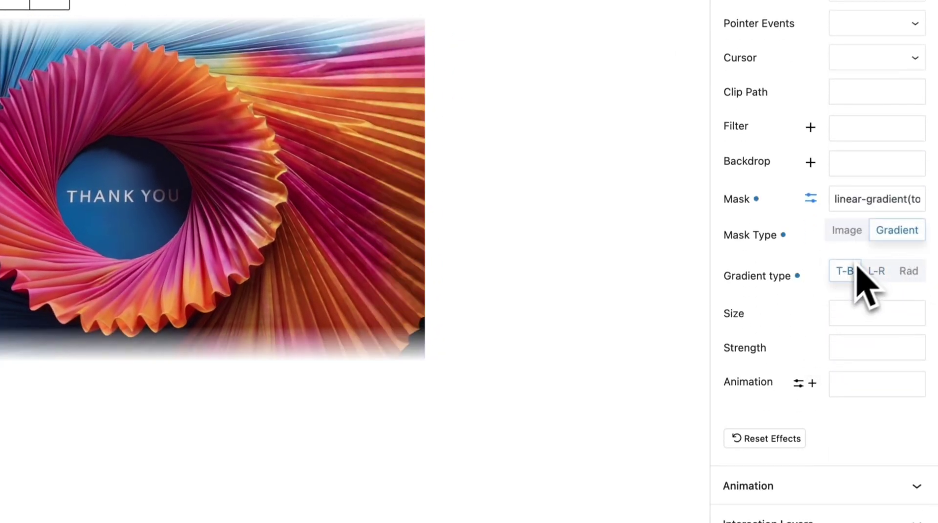
- Switch the mask type to Image, use the star3 preset shape and set its repeat to no-repeat
click(852, 236)
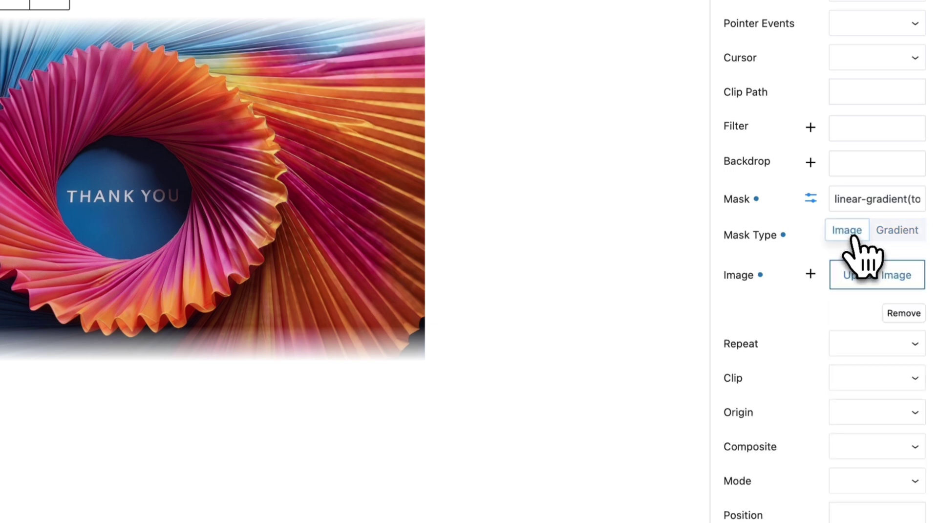
click(811, 274)
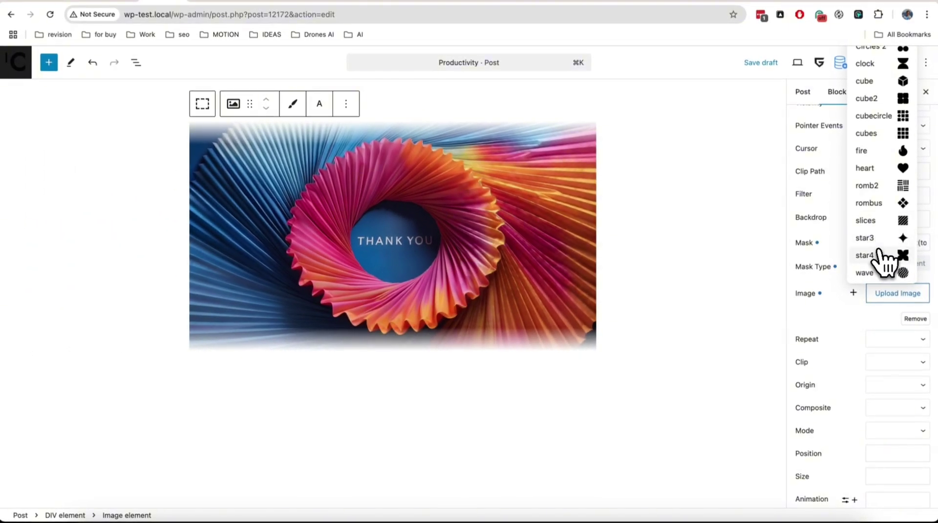
click(875, 238)
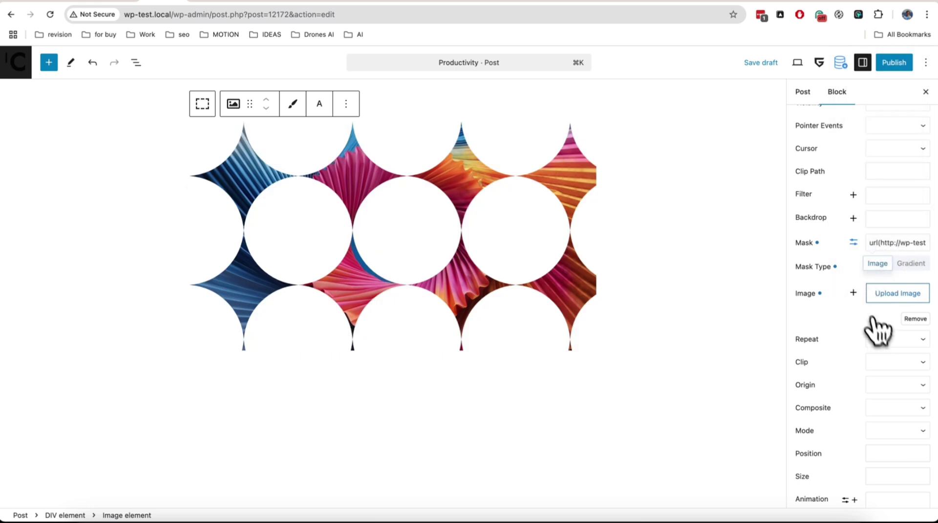
click(897, 339)
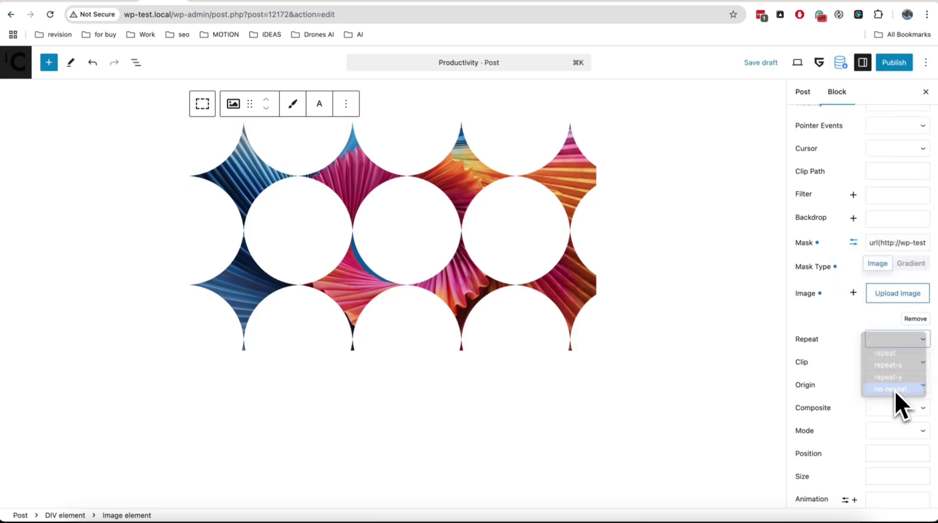
click(895, 391)
- Set the star mask's size to cover and its position to left center
scroll(890, 381, down, 4)
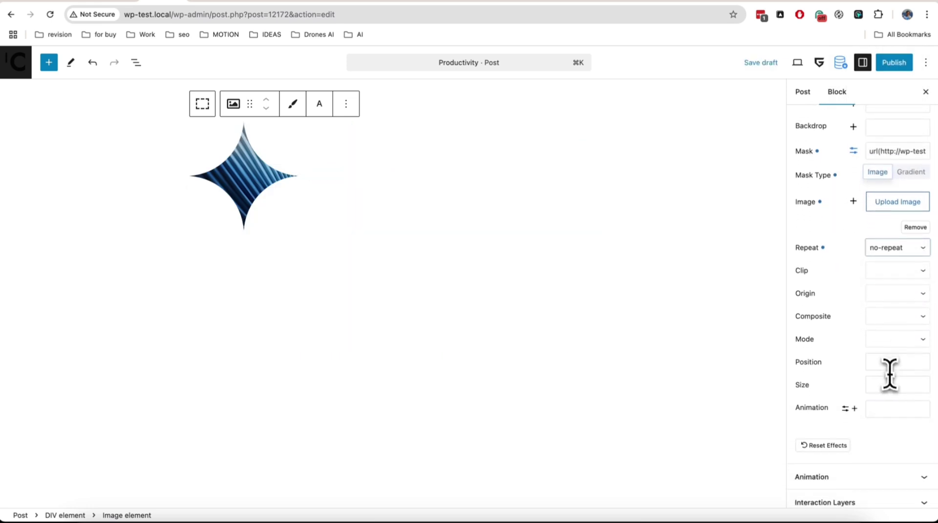
click(890, 386)
click(841, 441)
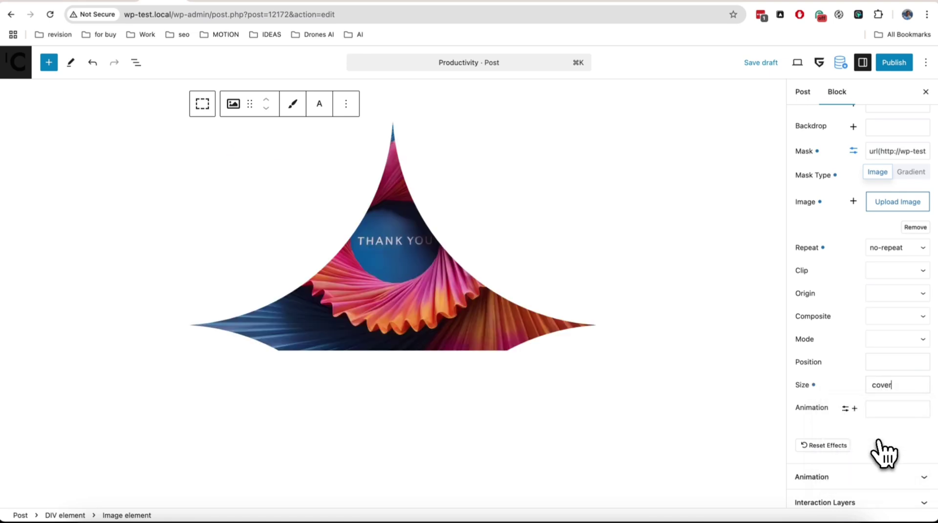
click(889, 362)
click(888, 384)
click(888, 364)
click(887, 453)
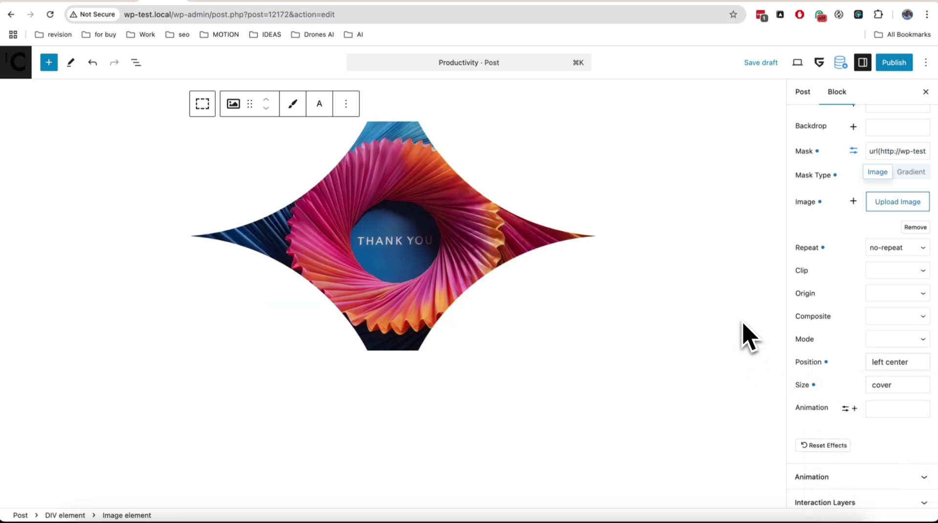
- Set the mask size to 100% 100% and change the mask shape to the Circles 2 preset
scroll(849, 371, up, 1)
click(893, 401)
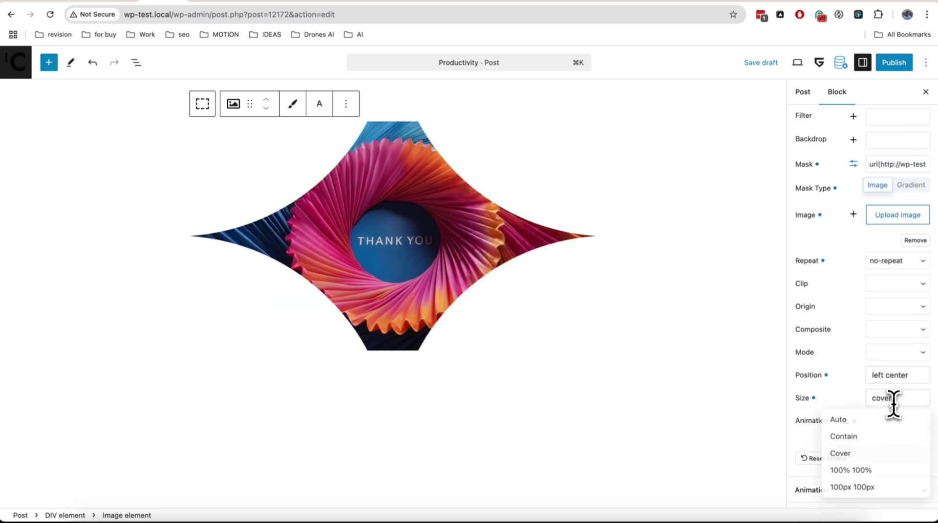
click(892, 471)
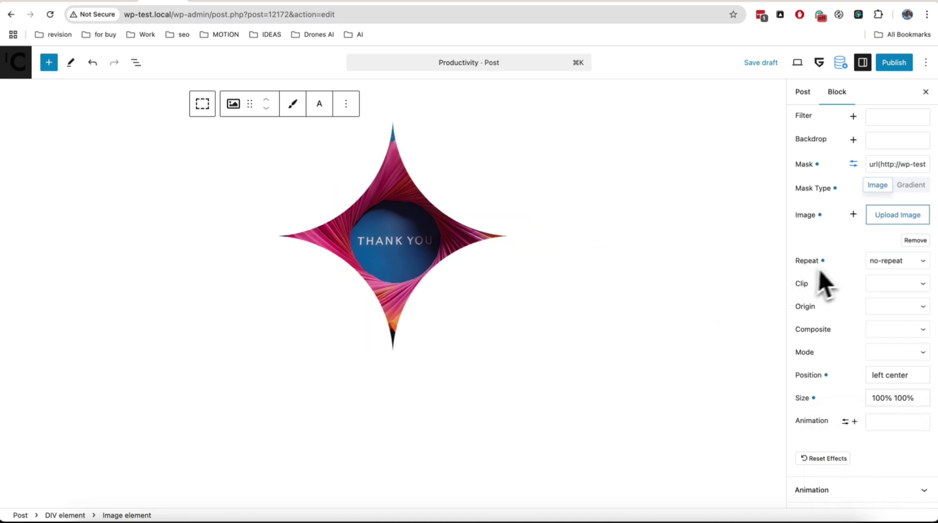
click(853, 215)
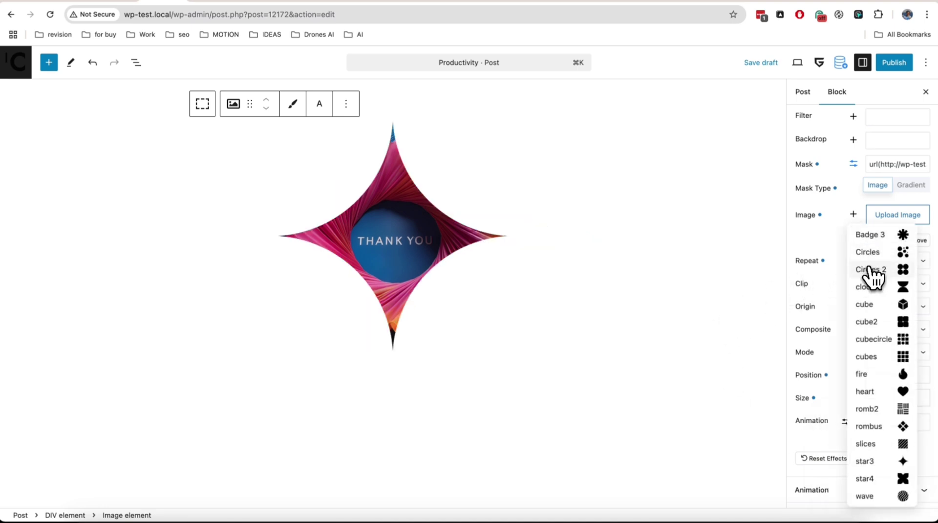
click(871, 270)
click(855, 215)
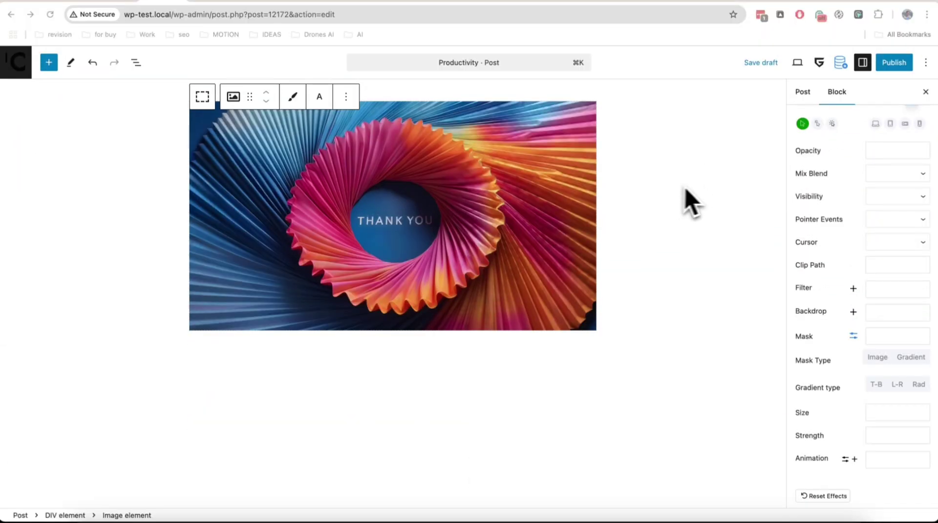
- Set the image block's animation type to Fade Up
scroll(860, 236, down, 5)
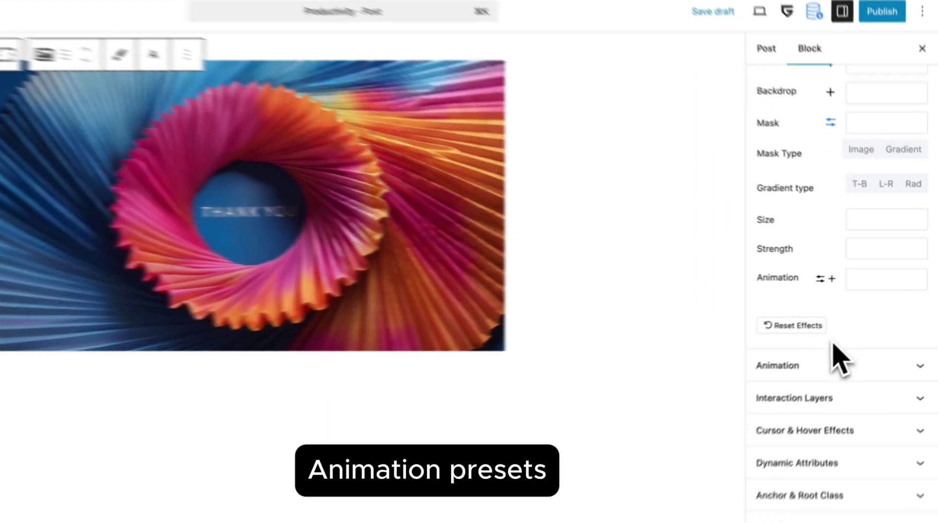
click(836, 366)
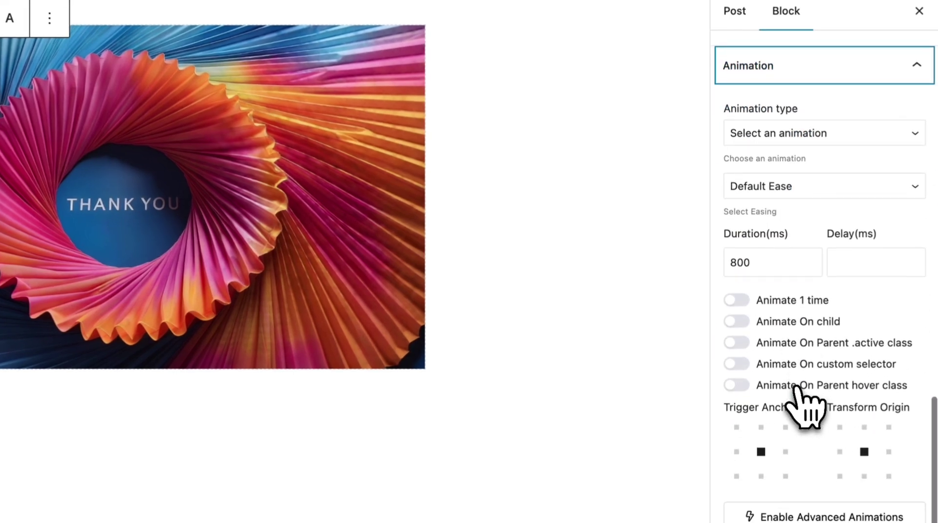
click(802, 140)
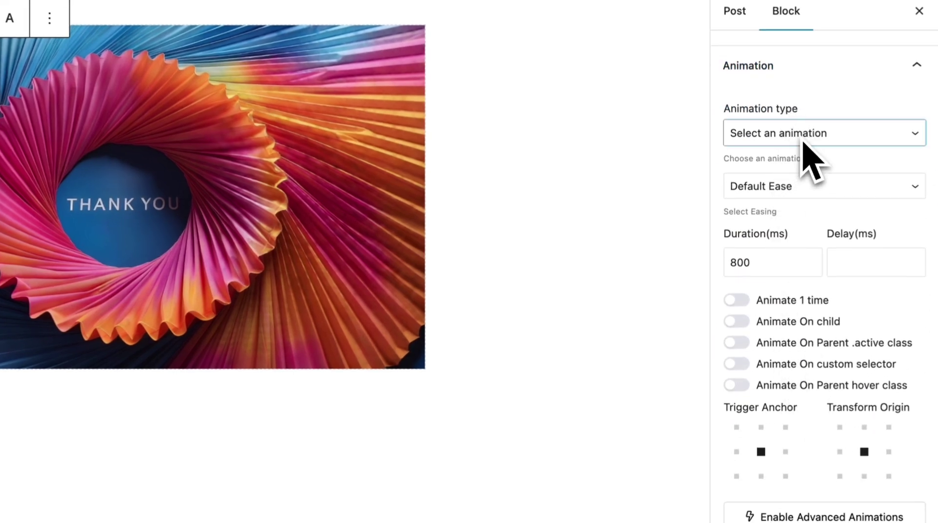
click(816, 211)
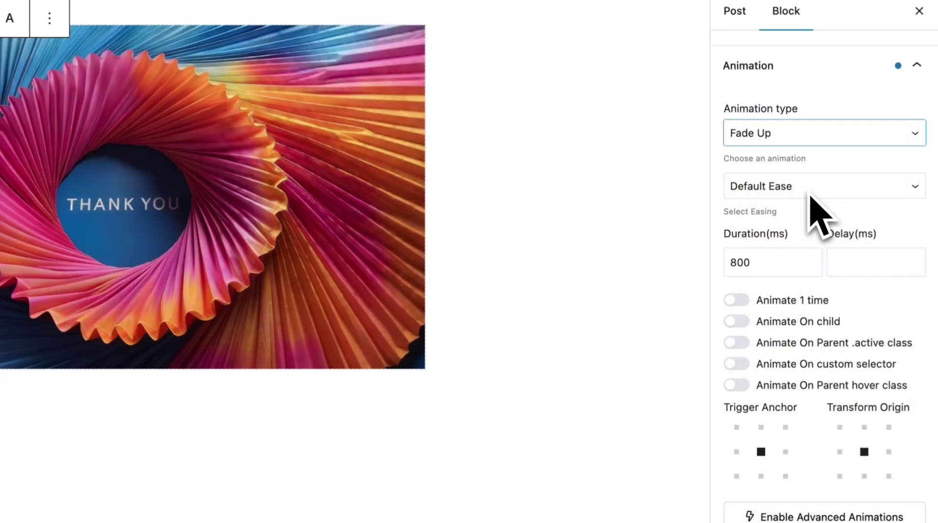
scroll(806, 158, up, 2)
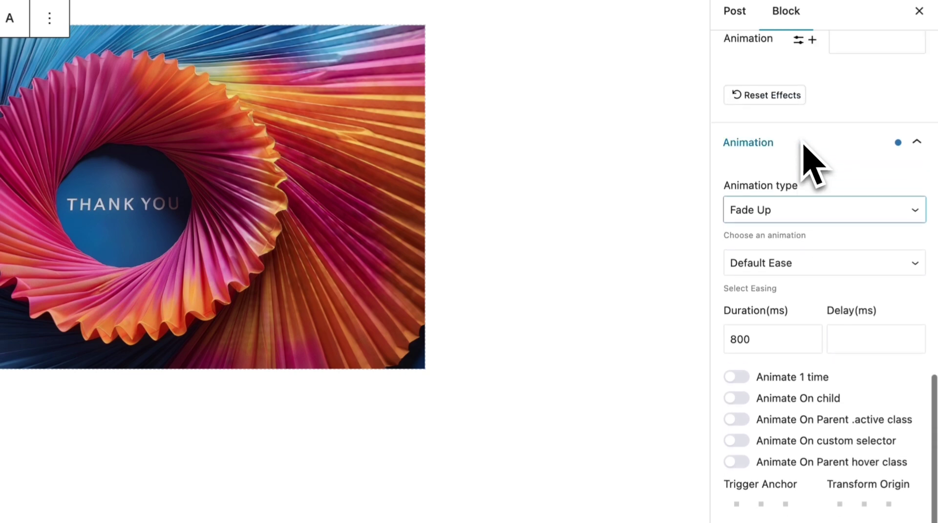
- Set the image block's animation type to Custom
scroll(811, 164, down, 3)
click(804, 91)
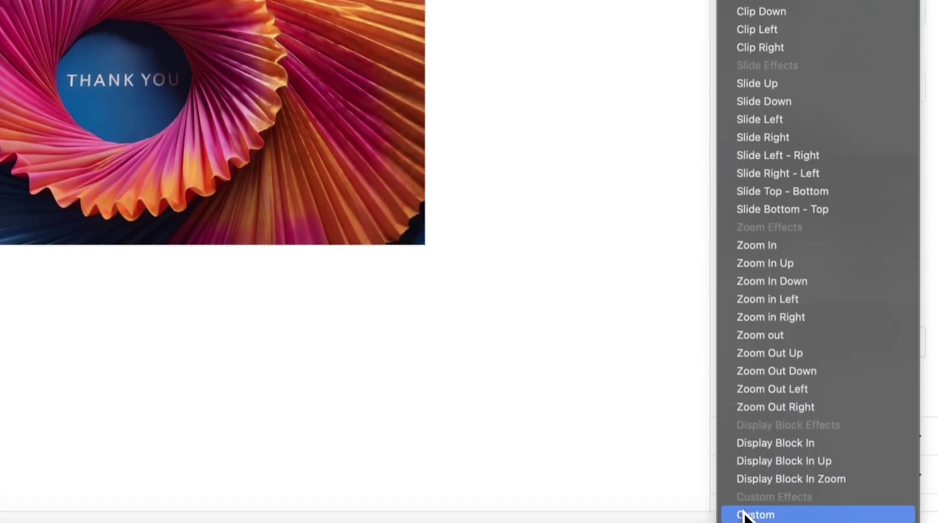
click(753, 512)
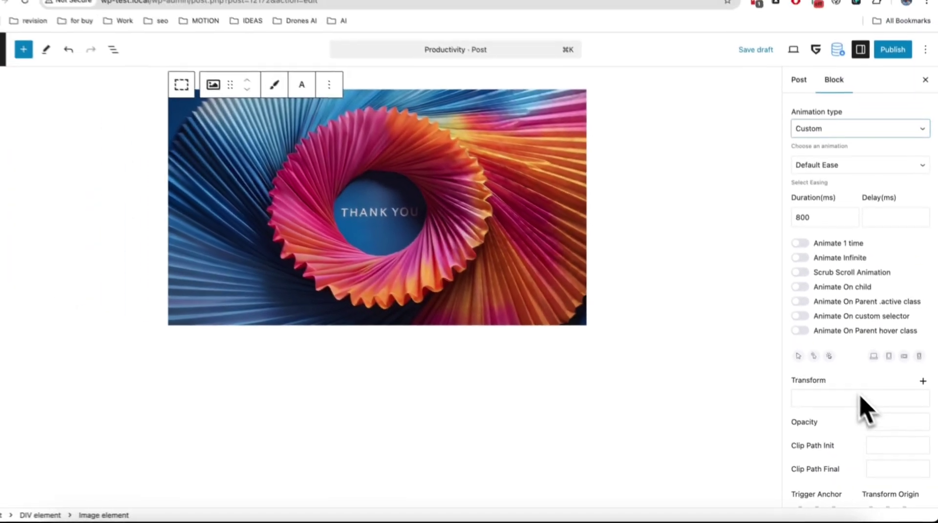
- Try a Scale transform of 2 in the custom animation
click(919, 349)
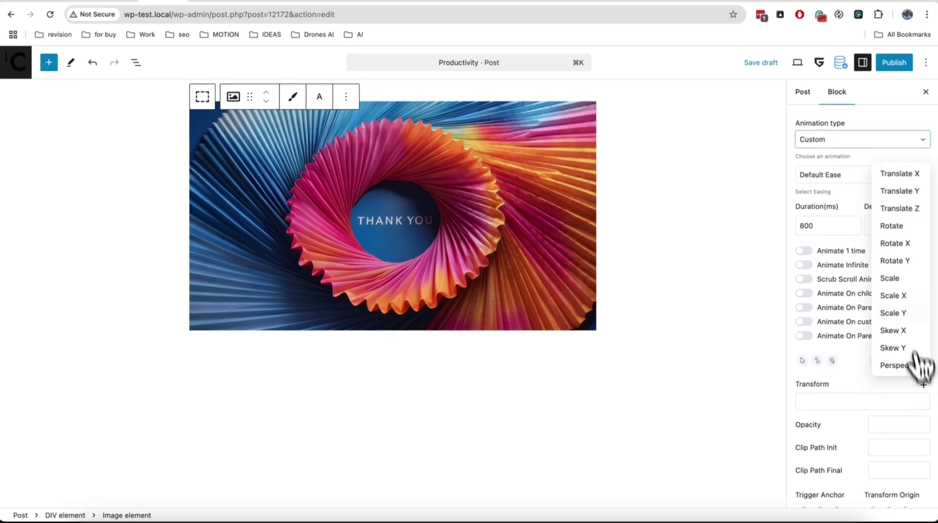
click(907, 280)
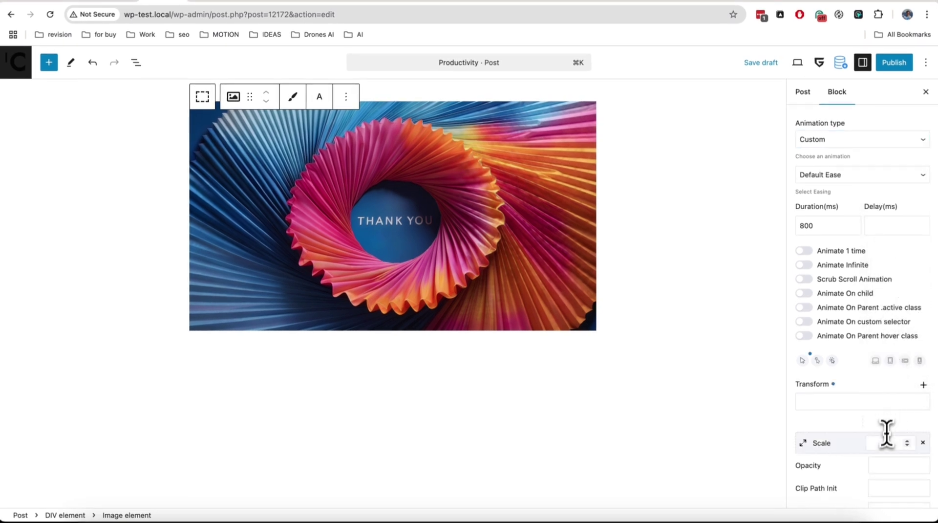
text(2)
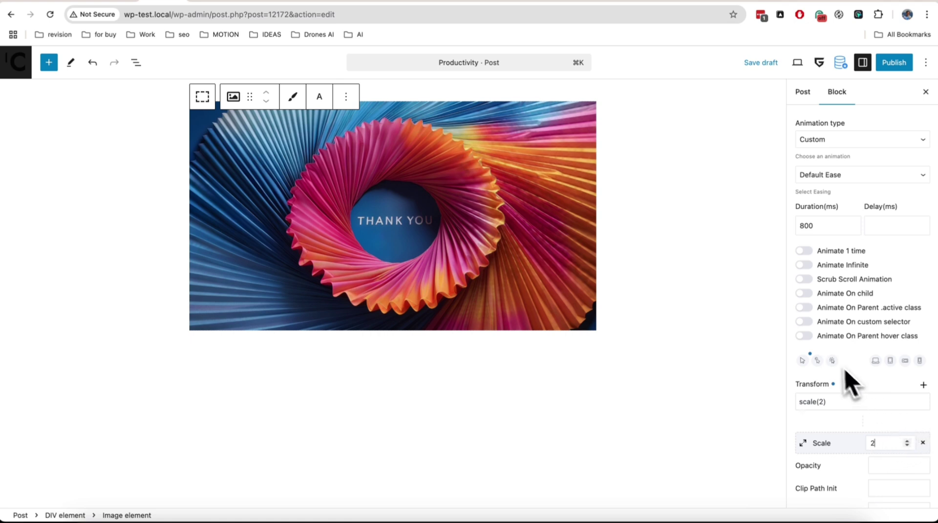
click(811, 356)
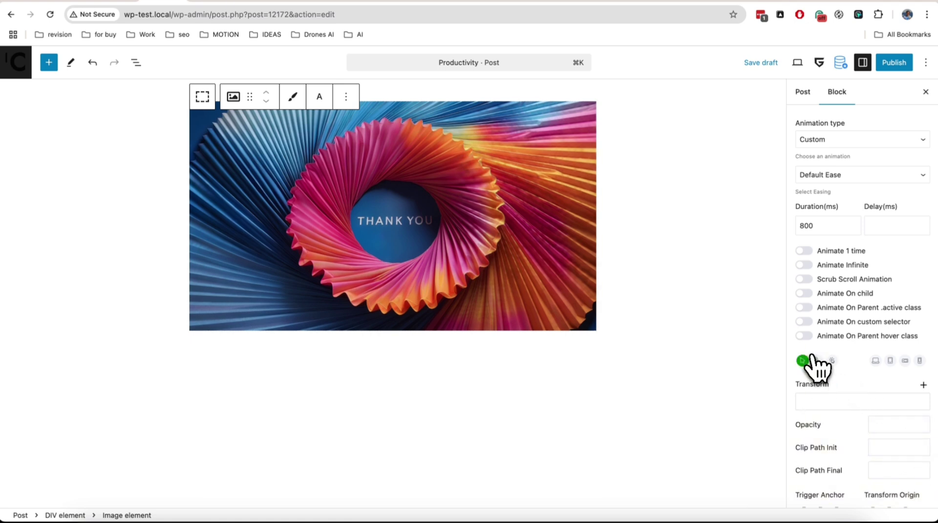
- Enable advanced animations for the image, examine the color, trigger and scroll options, and disable them again
scroll(812, 359, down, 5)
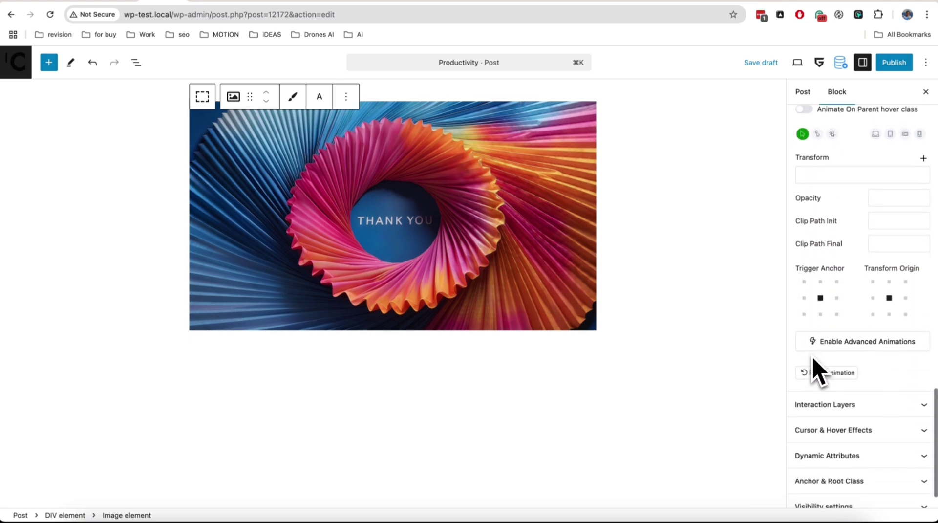
click(841, 347)
scroll(841, 353, up, 10)
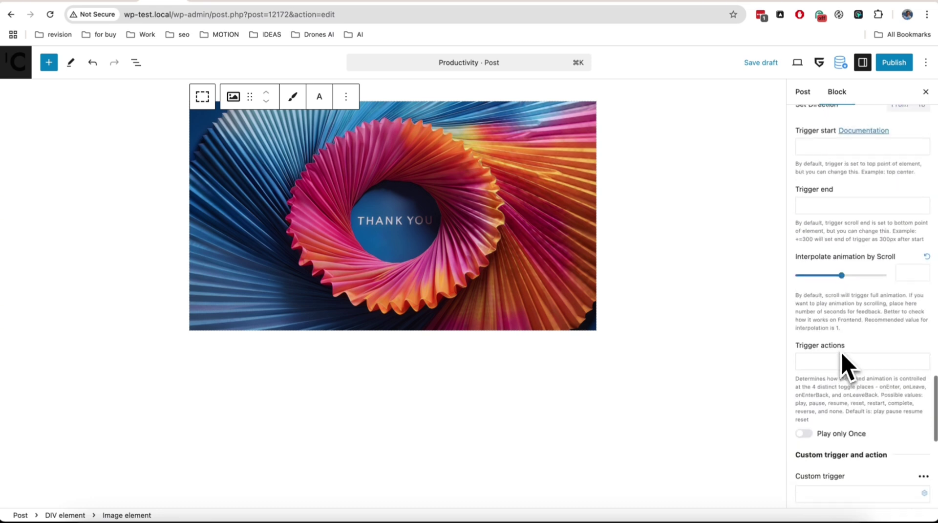
scroll(842, 353, up, 6)
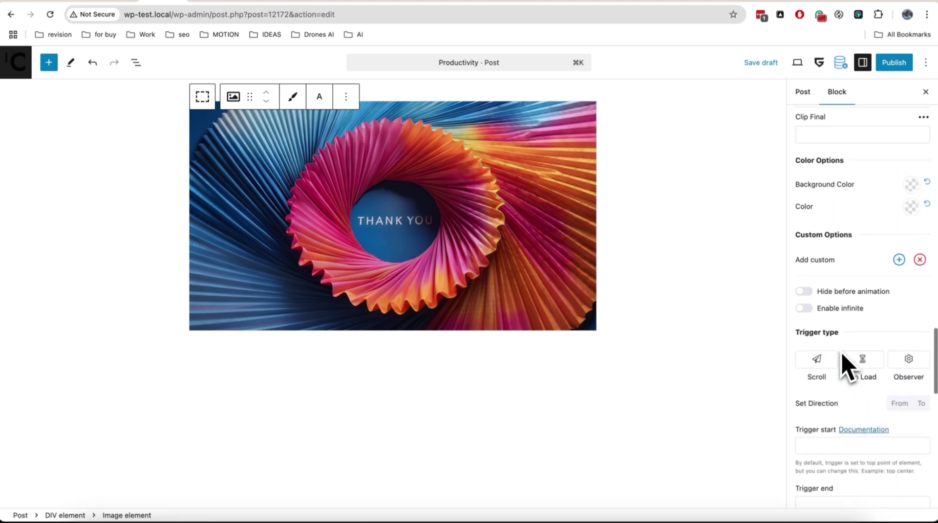
scroll(842, 353, up, 2)
scroll(842, 353, down, 15)
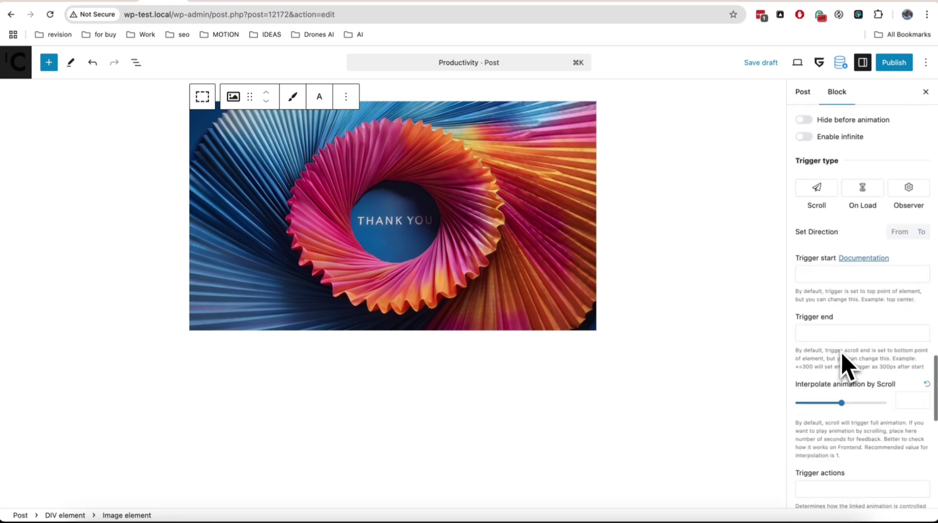
click(849, 407)
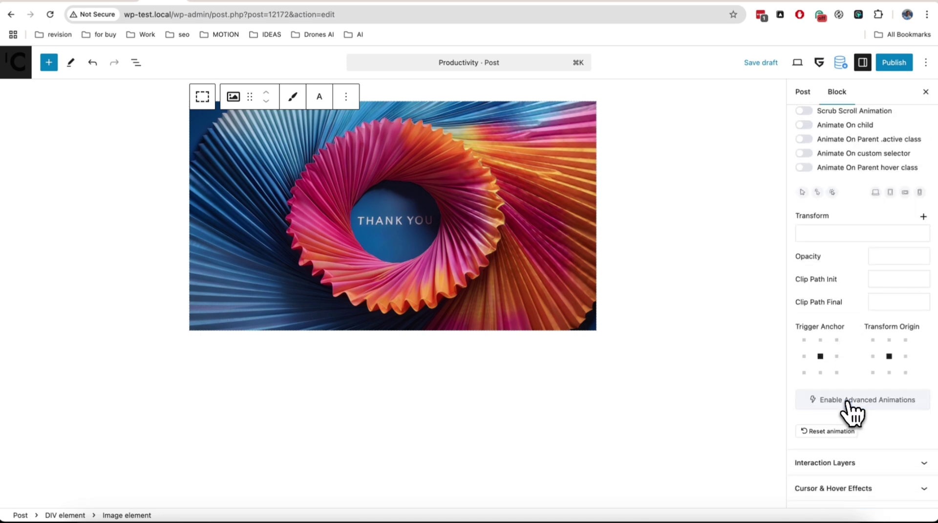
- Apply the Show on Entry preset to the Animation effect of the image and preview it by moving the image through view
scroll(849, 408, up, 8)
scroll(848, 404, up, 1)
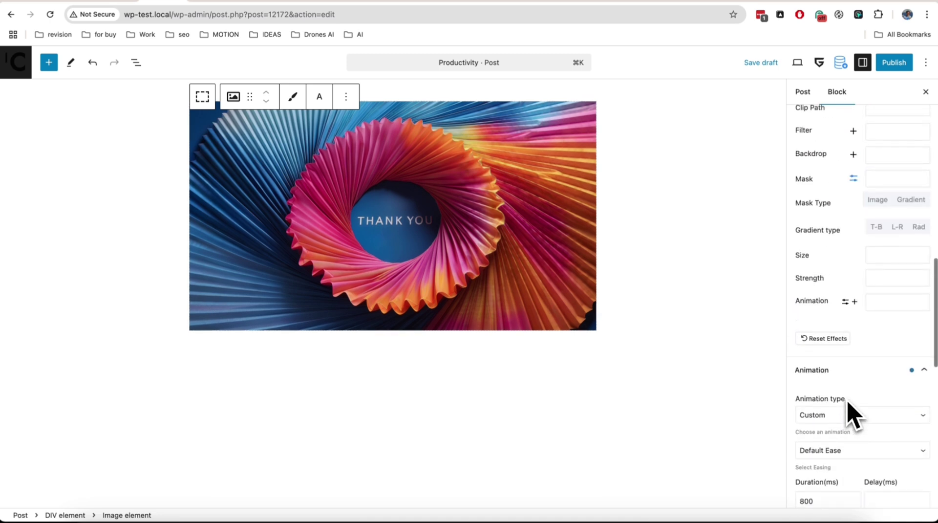
scroll(849, 402, up, 6)
click(855, 376)
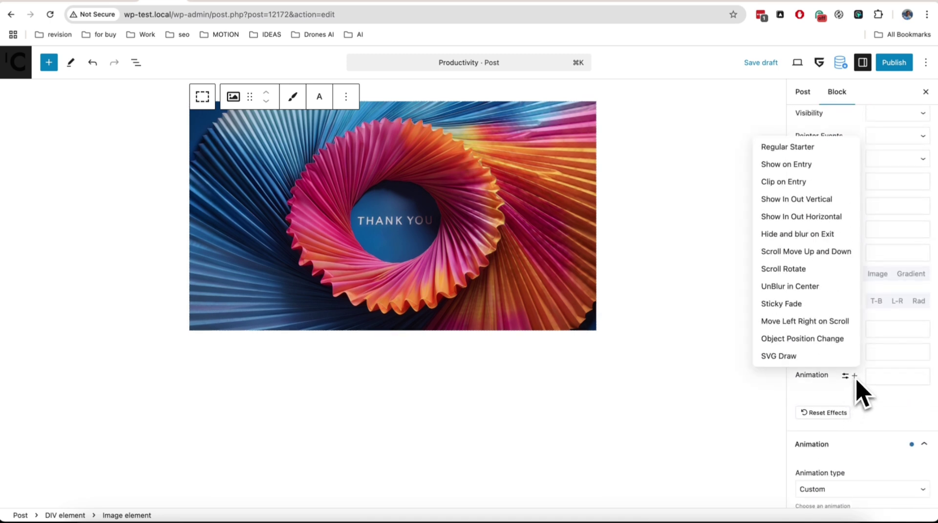
click(818, 167)
scroll(723, 306, up, 5)
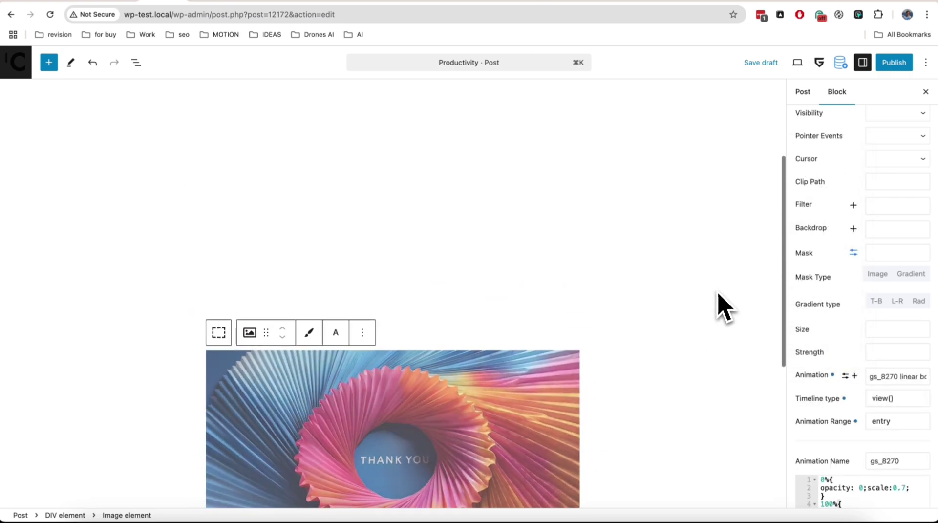
scroll(723, 307, up, 4)
scroll(724, 307, down, 4)
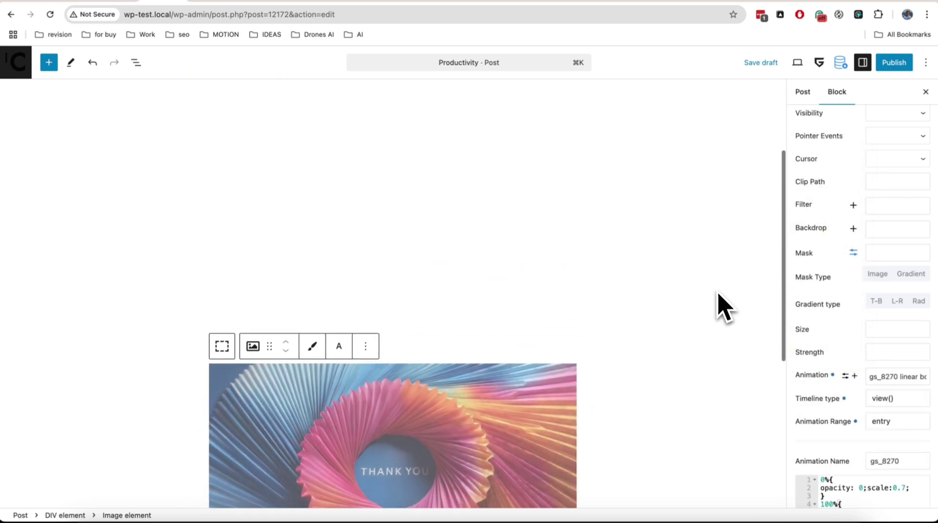
scroll(723, 307, down, 3)
scroll(723, 307, up, 5)
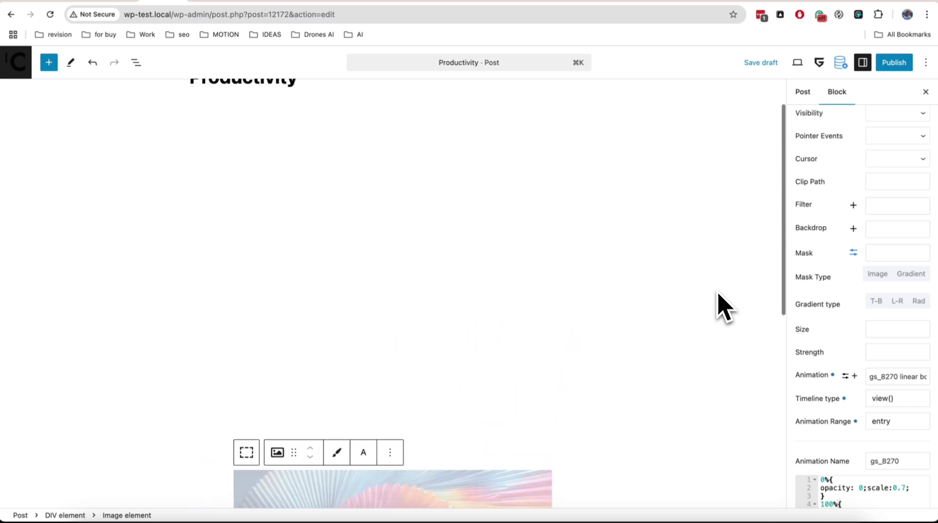
scroll(723, 307, down, 4)
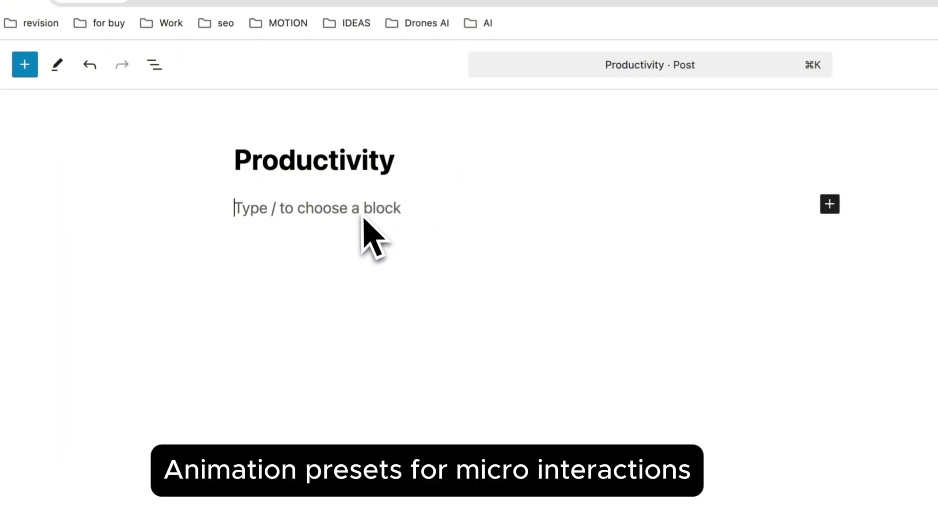
- Insert a Woocommerce Query Builder block below the post title and open its product item template for editing
text(/woo)
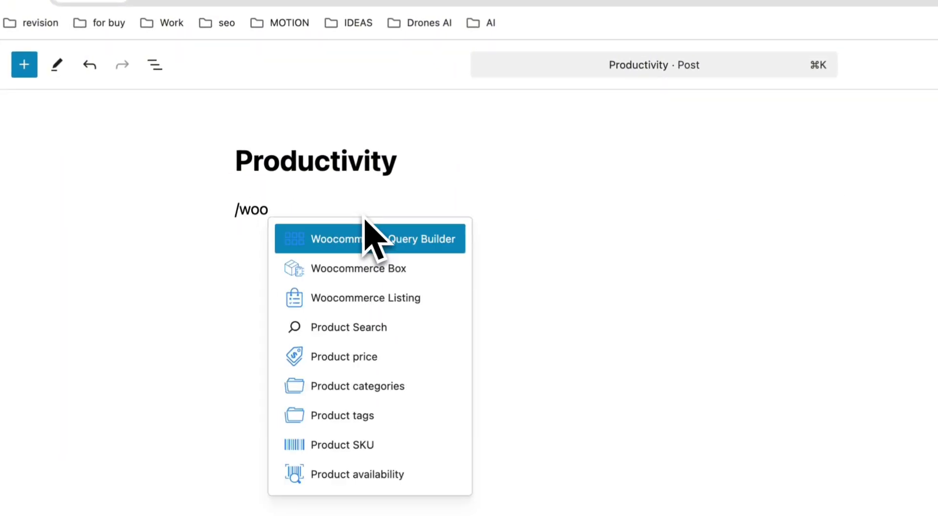
click(371, 238)
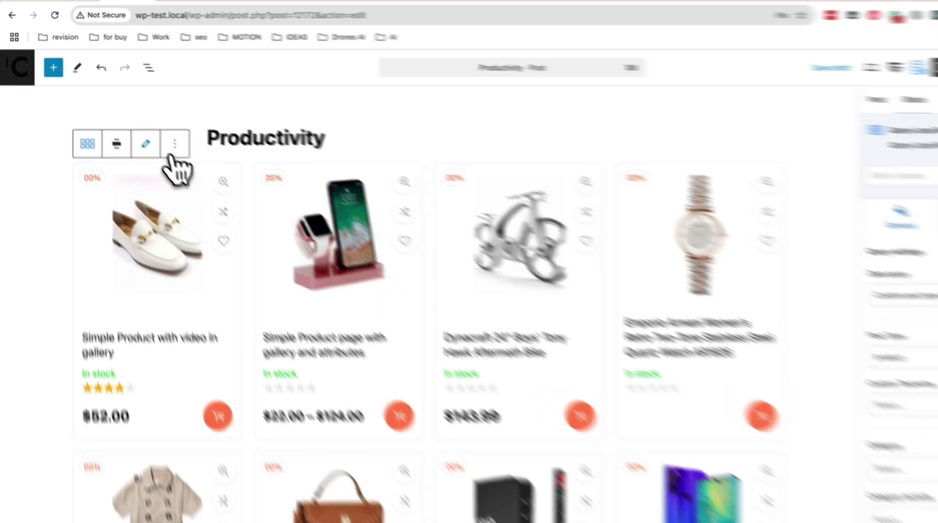
click(133, 132)
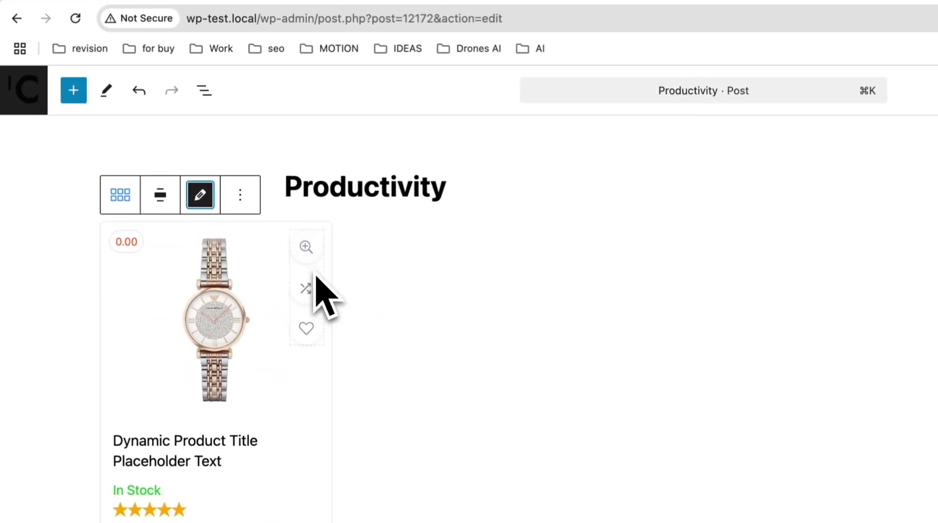
- Wrap the product featured image, product discount and both DIV elements of the loop item in one container DIV
click(204, 91)
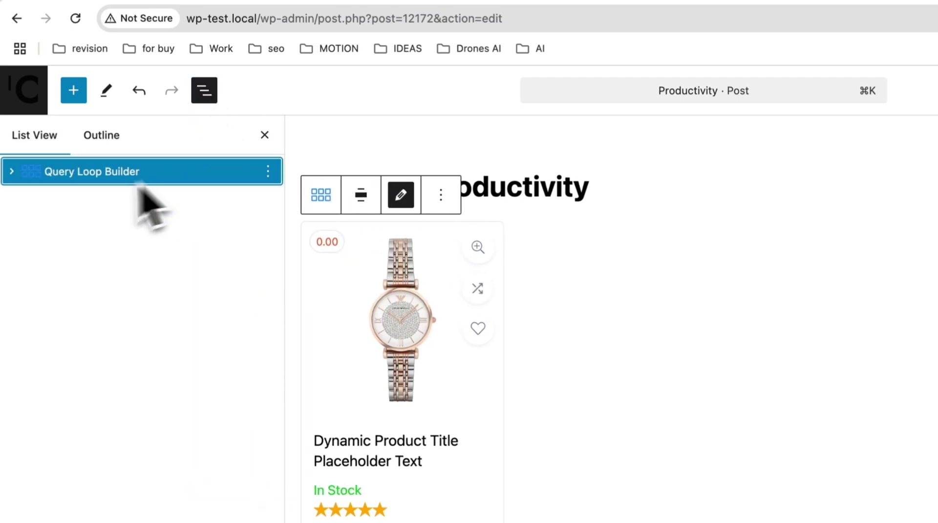
click(14, 171)
click(68, 196)
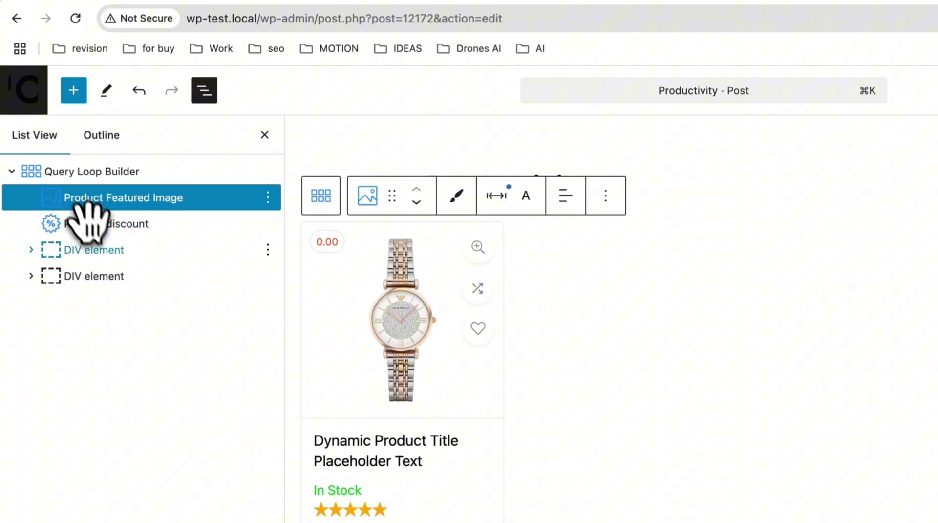
shift+click(107, 274)
click(321, 195)
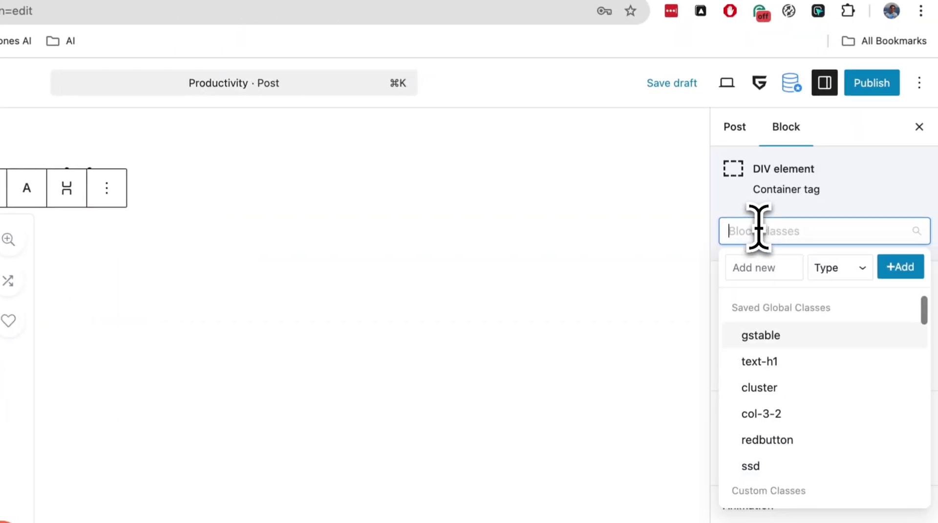
- Assign the Parent hover activator class preset to the container DIV
text(hover)
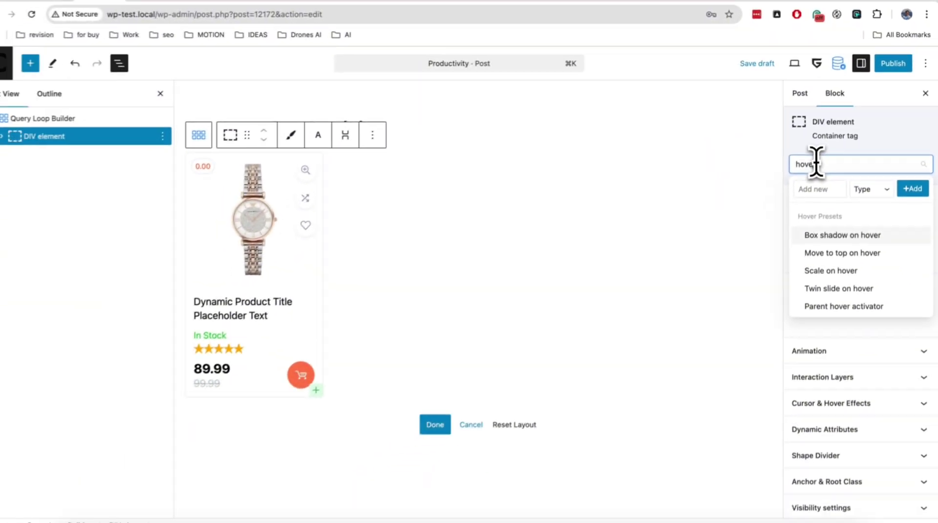
click(847, 301)
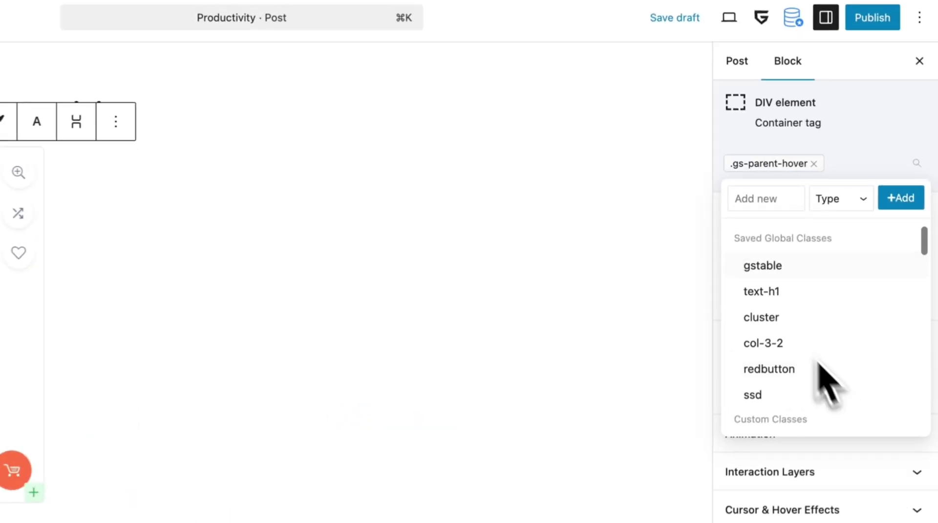
click(853, 110)
- Set the animation type of the inner DIV holding the zoom, compare and wishlist icons to Fade Up
key(ctrl+alt+o)
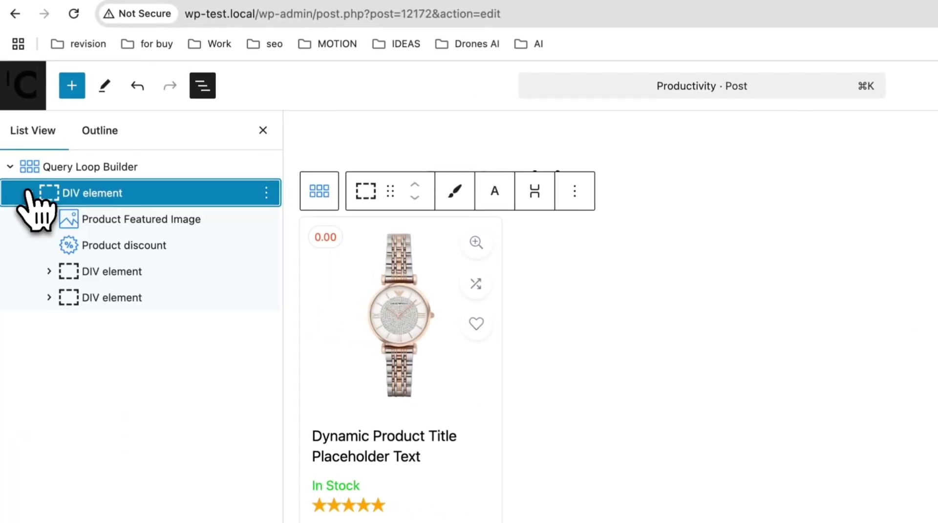
click(78, 270)
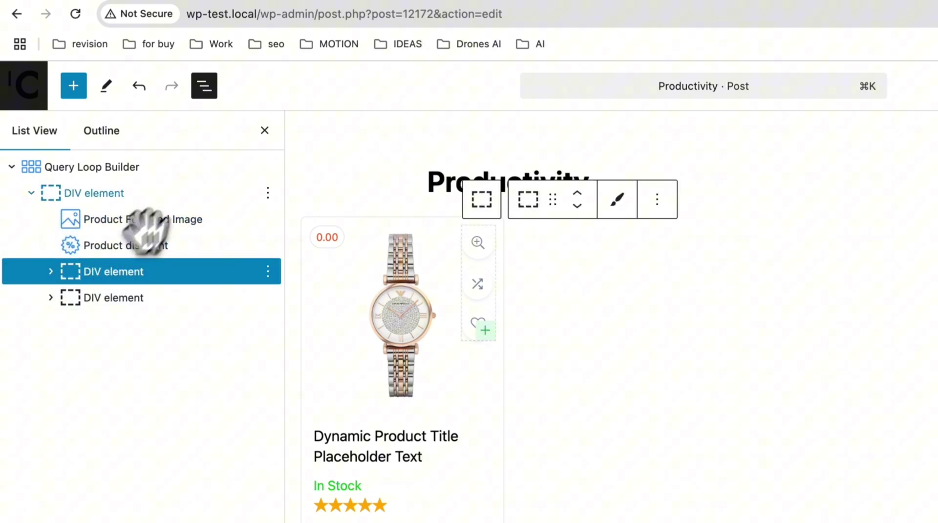
click(265, 130)
scroll(835, 298, down, 5)
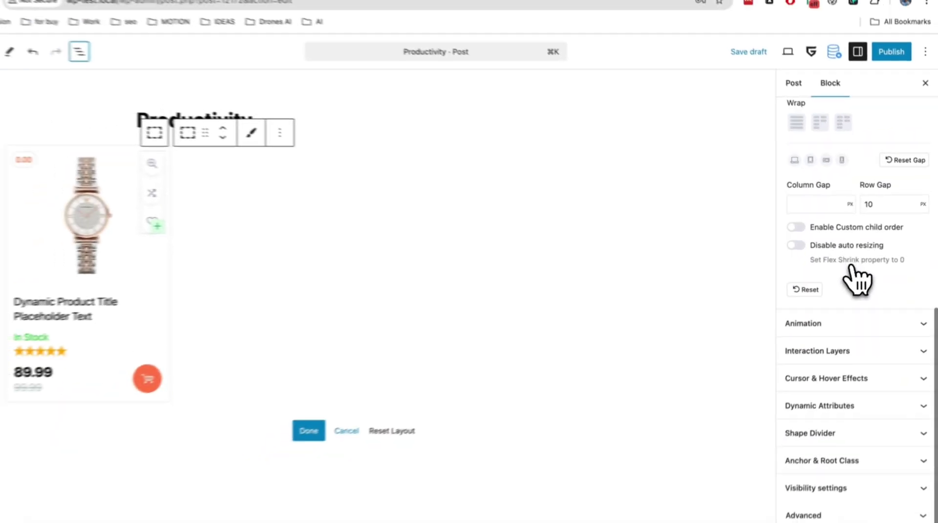
click(838, 323)
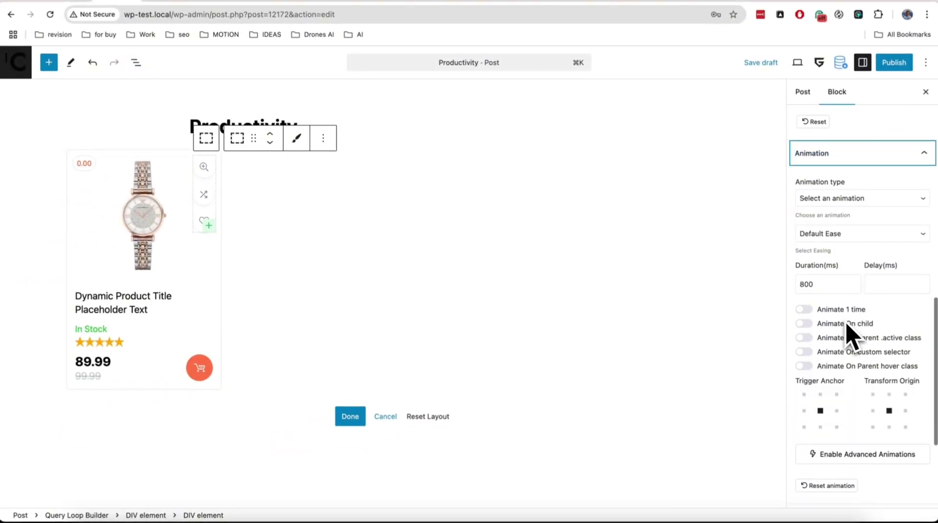
scroll(853, 337, down, 2)
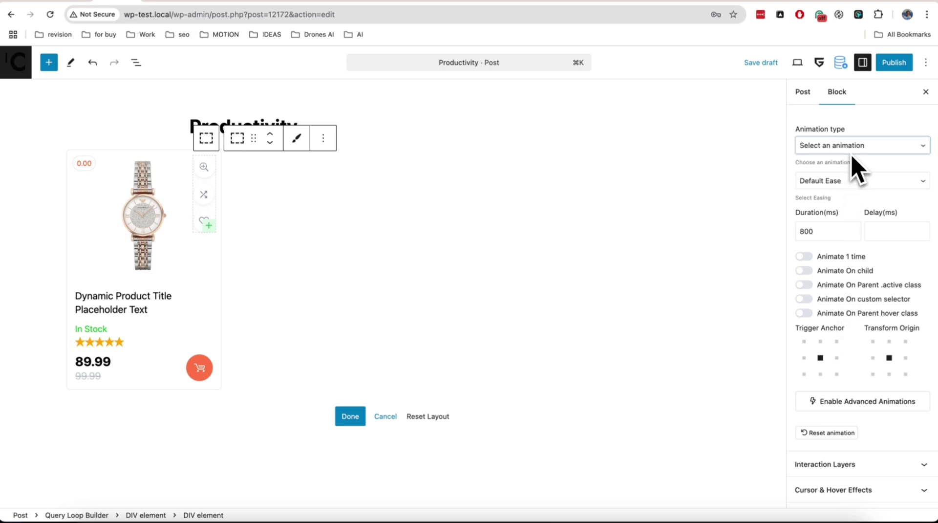
click(859, 185)
click(859, 185)
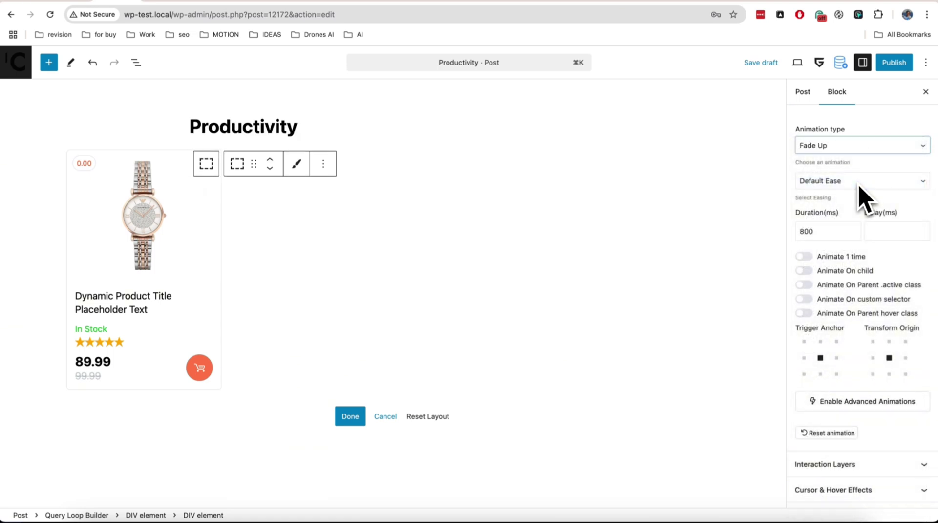
- Make the icons' animation run on the parent hover class and on child elements with a stagger delay
click(807, 313)
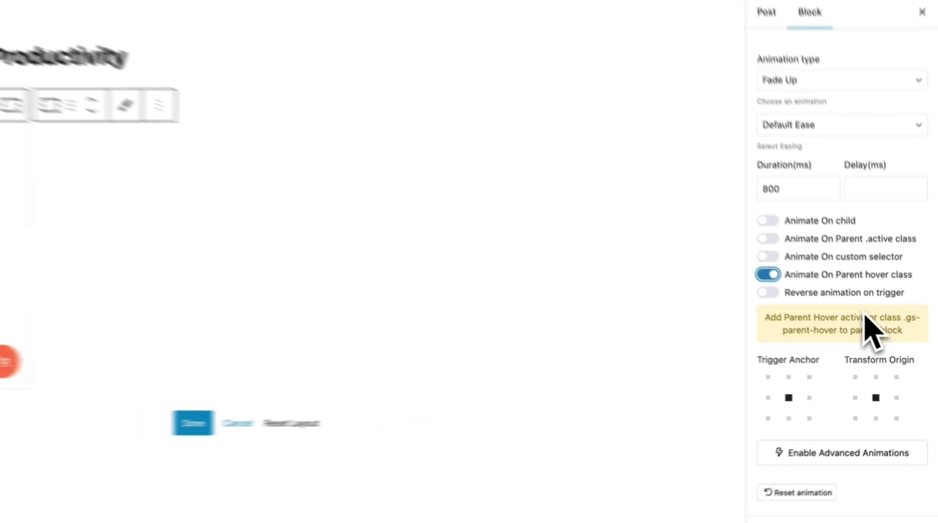
mouse_move(216, 283)
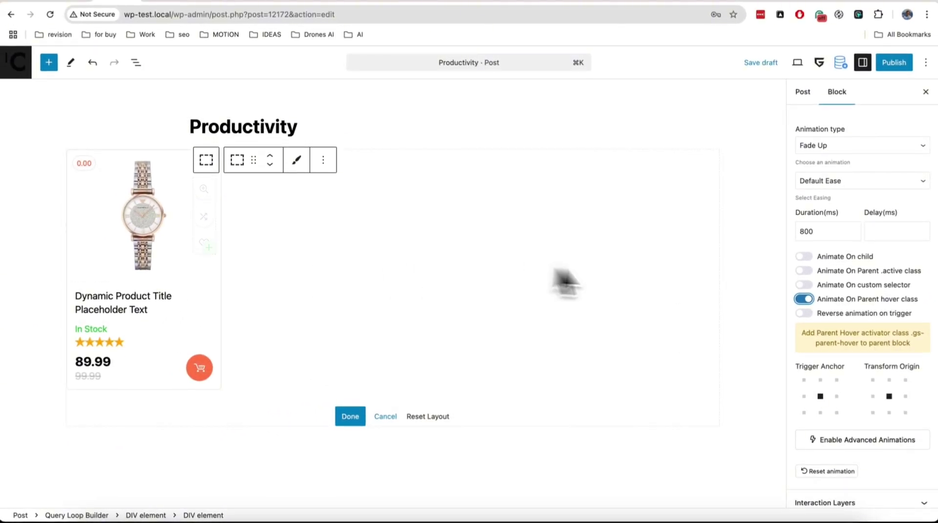
click(804, 257)
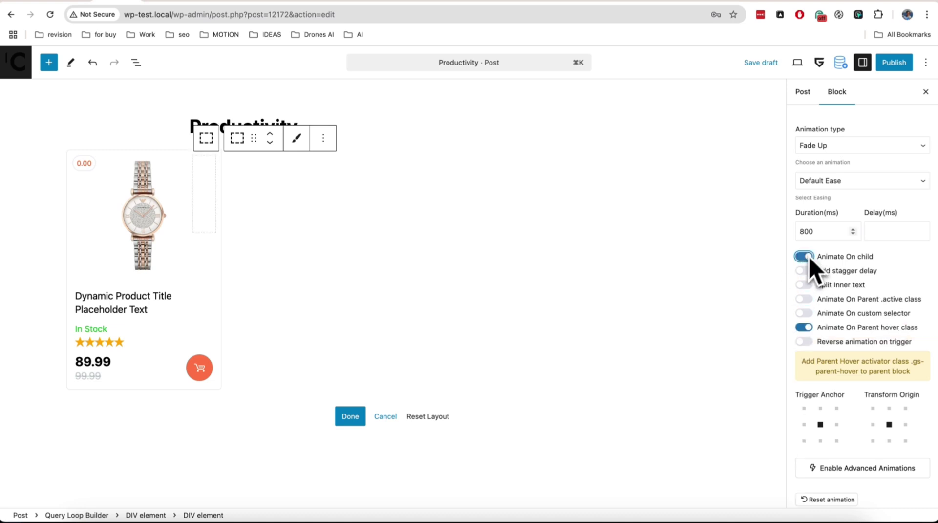
click(814, 270)
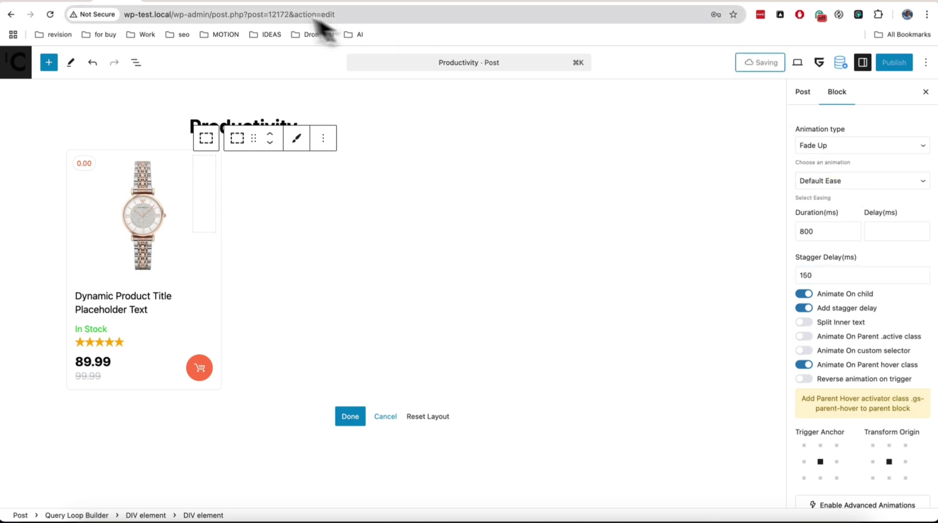
- Switch to the front-end post page, reload it and check the product cards' hover animation
click(171, 1)
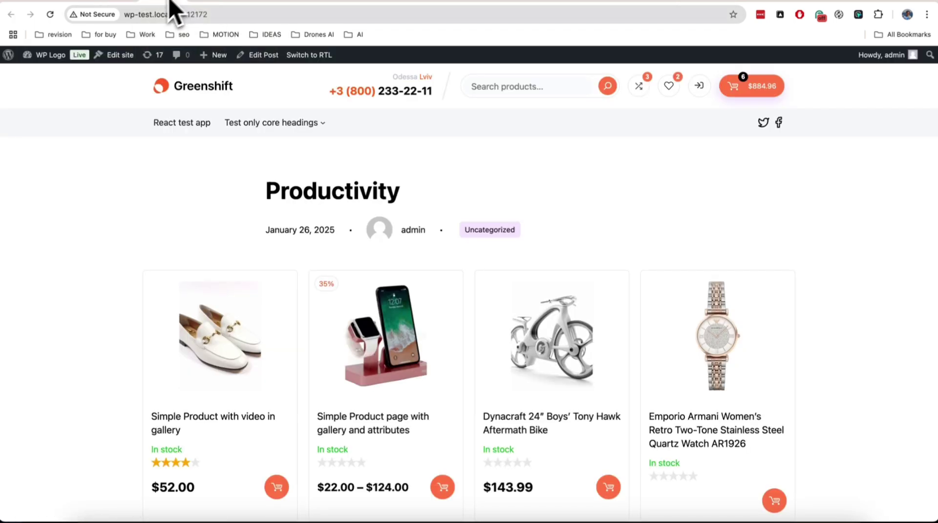
click(51, 15)
scroll(88, 173, down, 5)
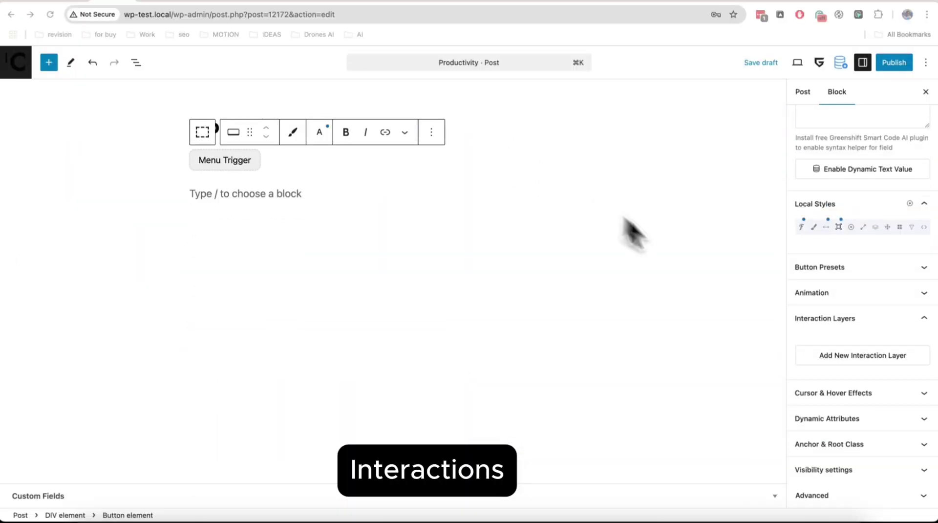
- Add an interaction layer with an On click trigger to the Menu Trigger button
click(856, 356)
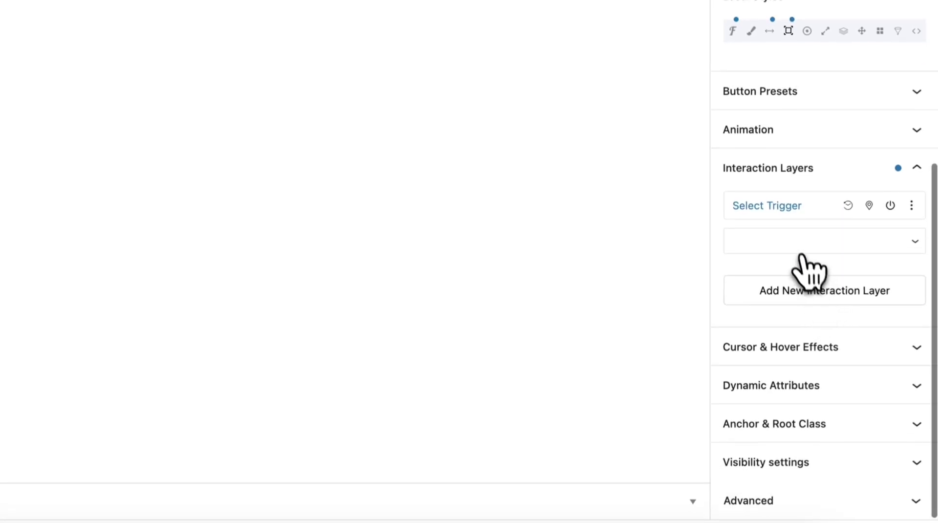
click(802, 242)
click(802, 293)
- Set the interaction's action to Sliding Panel and create its panel
scroll(802, 299, down, 3)
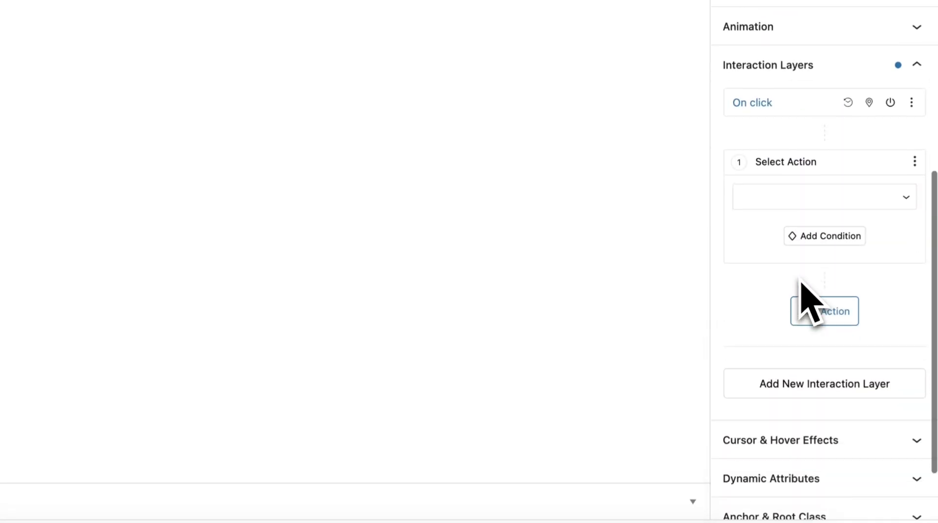
click(803, 172)
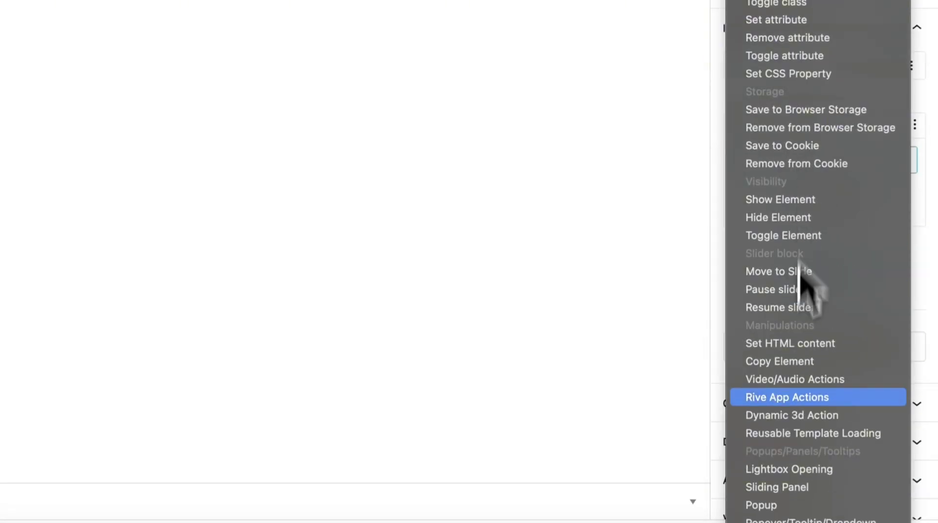
click(785, 486)
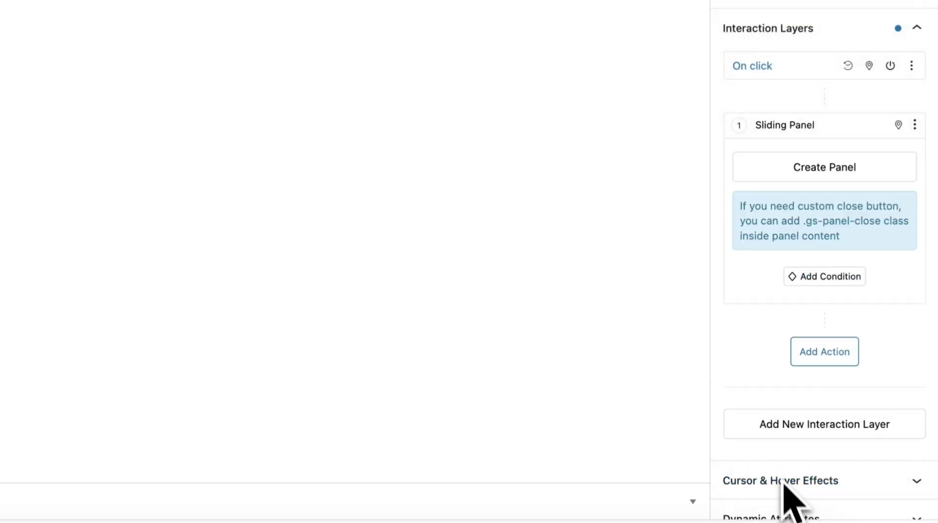
click(826, 167)
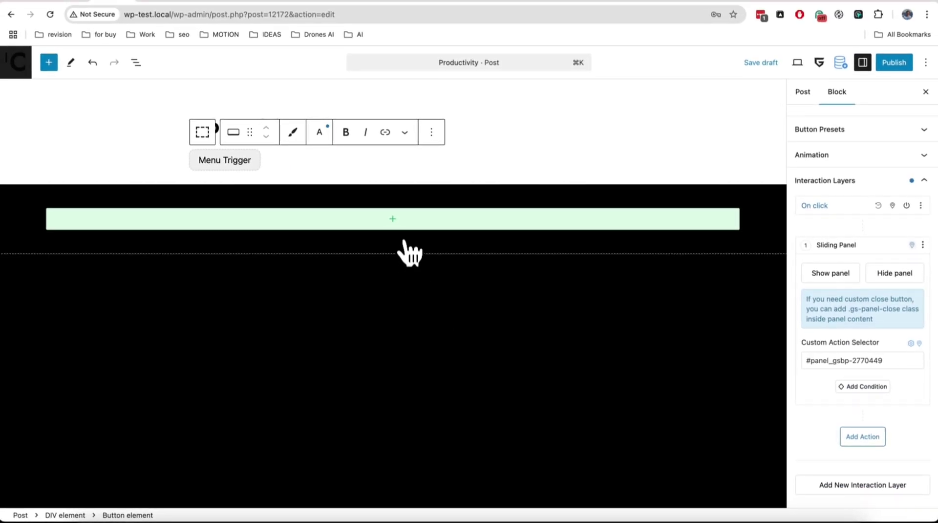
- Add DIV elements with text inside the sliding panel, reading "Menu Item" and "Menu Second"
click(412, 230)
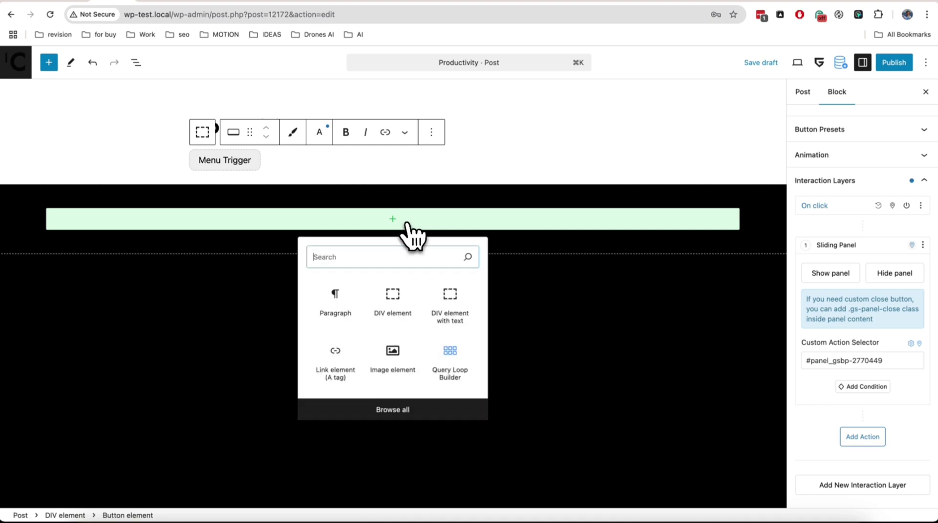
click(448, 302)
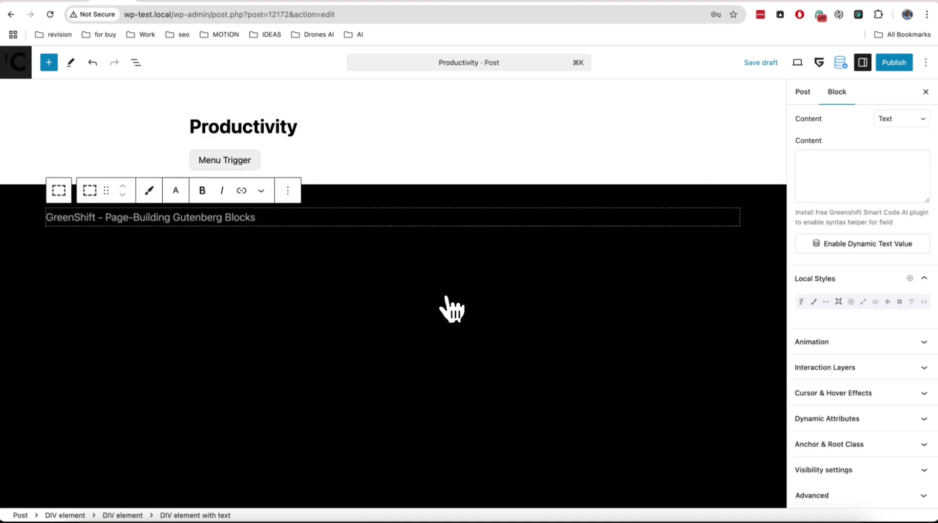
text(Menu Item)
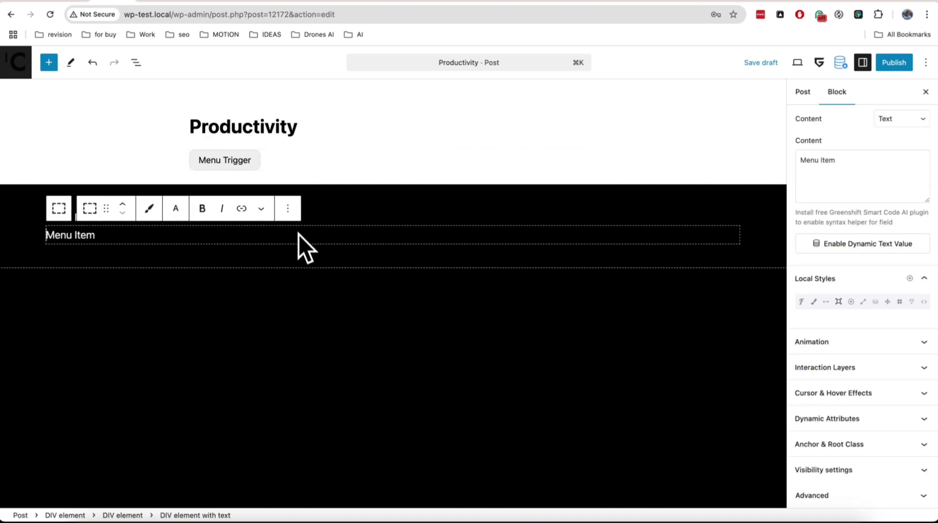
drag(98, 235, 74, 235)
text(Second)
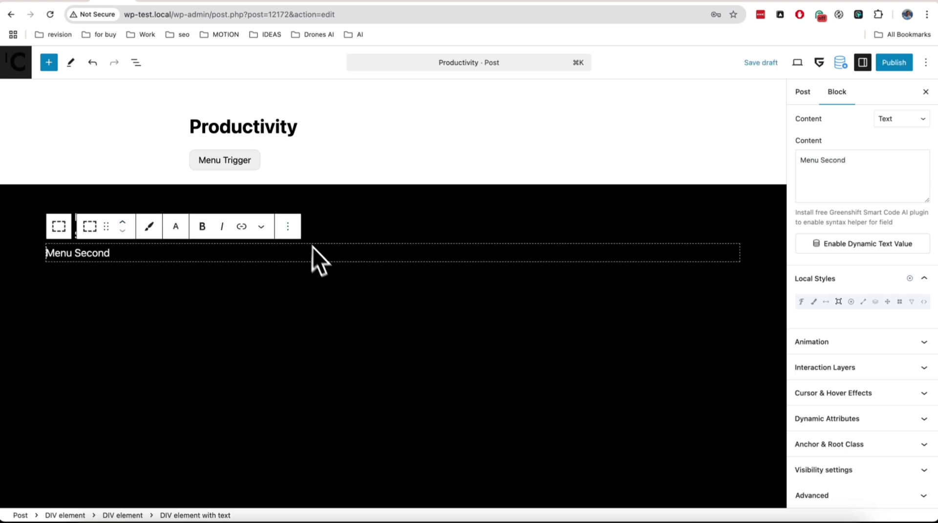
- Add a third text element reading "Menu Third" below "Menu Second" and select the sliding panel that contains it
text( Menu Third)
click(57, 230)
click(13, 163)
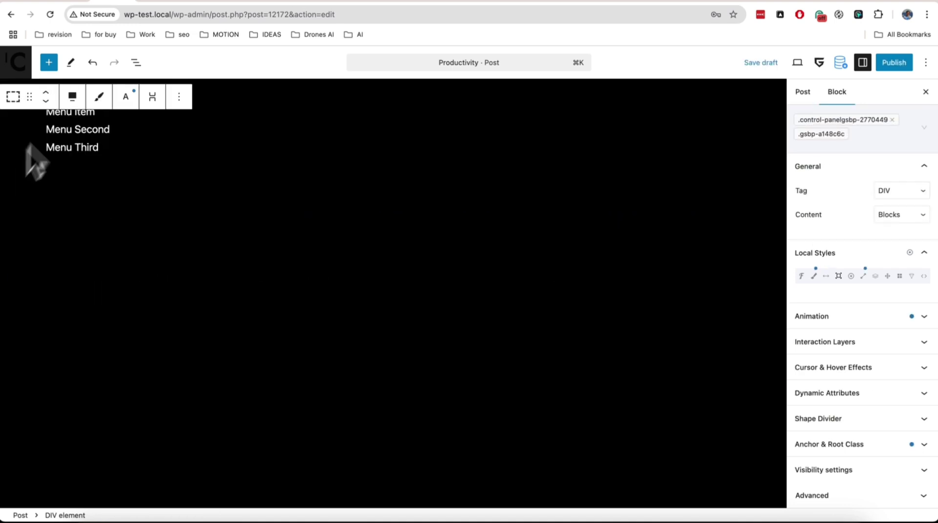
- Select the Panel Content block and give it a flex layout that centers its menu items in a column
click(136, 62)
click(30, 151)
click(831, 316)
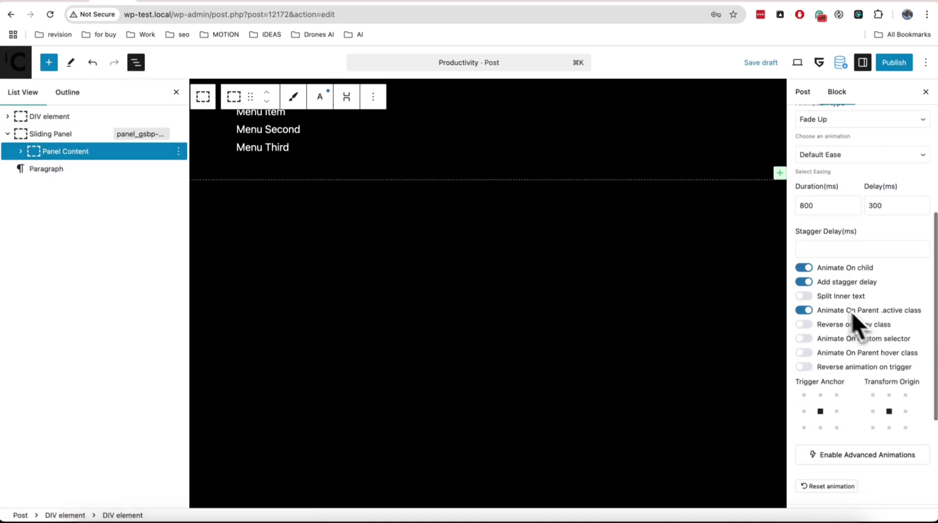
scroll(880, 300, up, 5)
click(900, 297)
scroll(905, 299, down, 3)
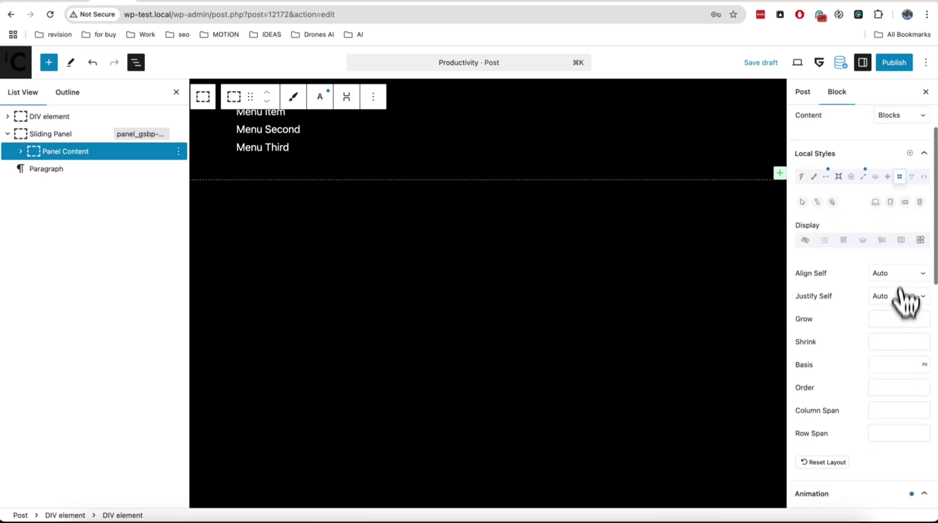
click(902, 239)
click(826, 314)
- Set the Sliding Panel to a column flex layout with its content centered both vertically and horizontally
click(50, 134)
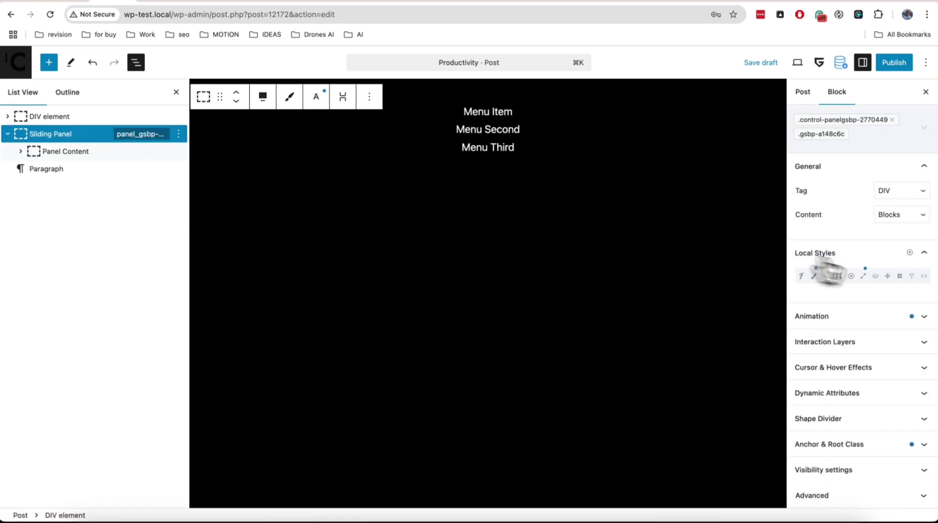
click(900, 274)
scroll(844, 374, down, 3)
click(826, 337)
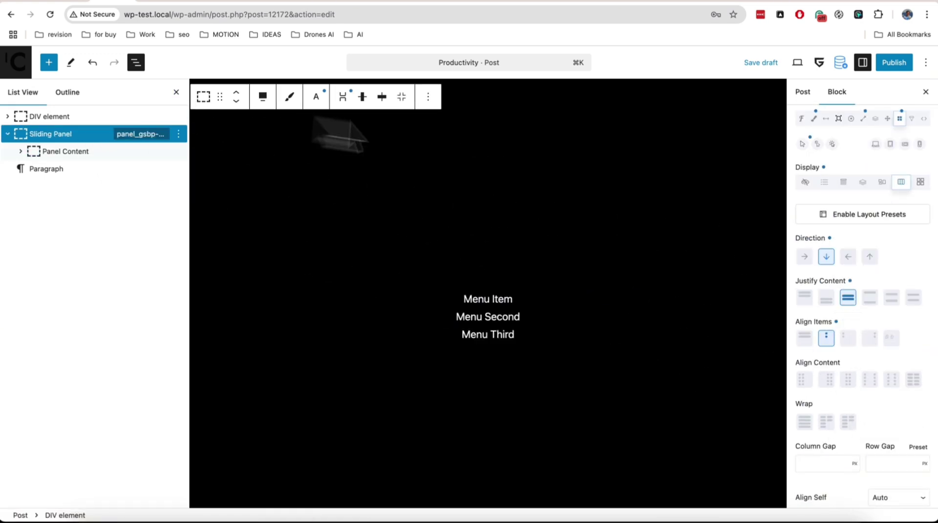
- Apply the Grand typography preset to the Sliding Panel's font size and line height
click(802, 118)
click(846, 189)
click(850, 259)
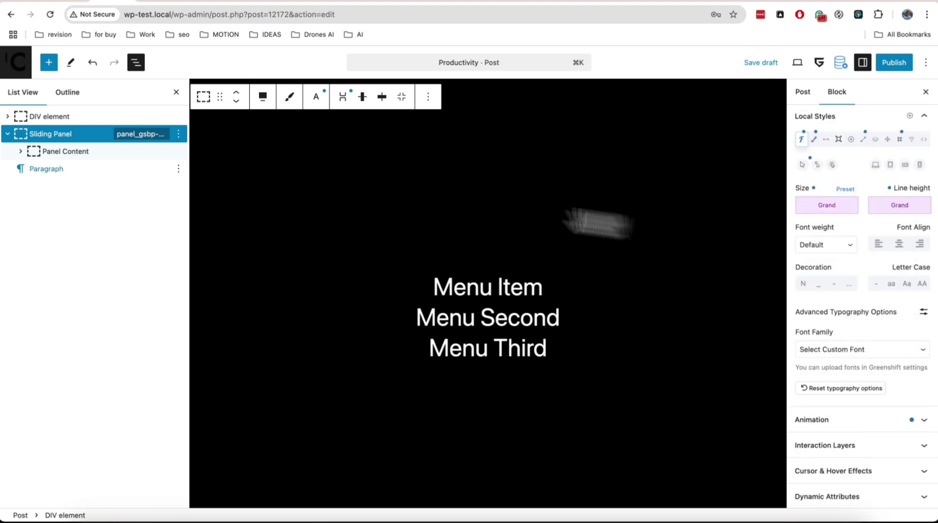
- Set the row gap of the Panel Content block to 25 px
click(599, 222)
scroll(874, 273, down, 5)
click(890, 260)
text(25)
click(136, 62)
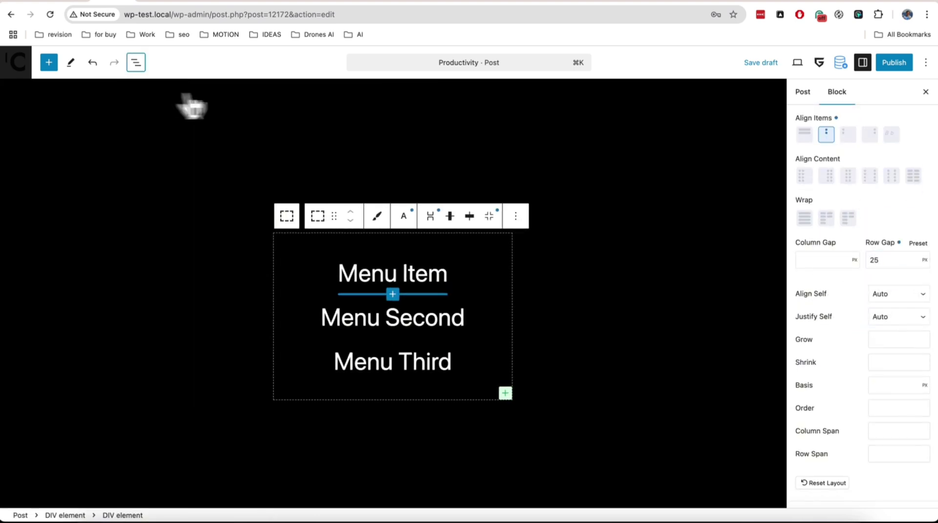
- Save the draft, preview the post in a new tab and open the sliding menu with its trigger button
scroll(728, 166, up, 3)
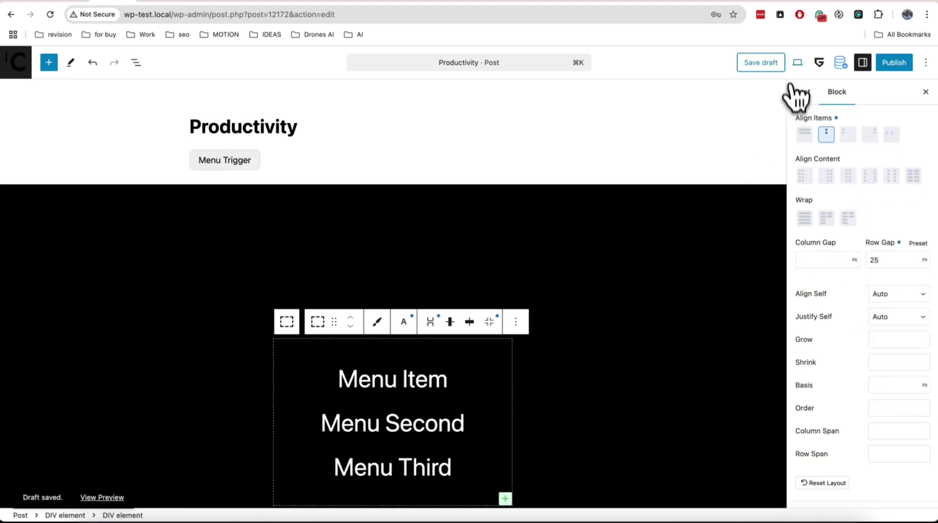
click(798, 62)
click(747, 143)
click(318, 285)
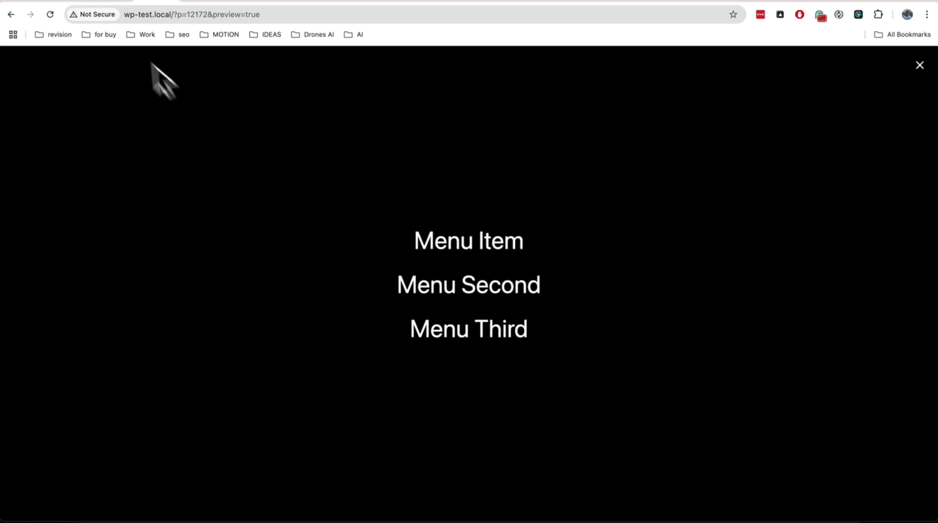
- Return to the post editor and set the Panel Content's animation type to Clip Down
click(107, 1)
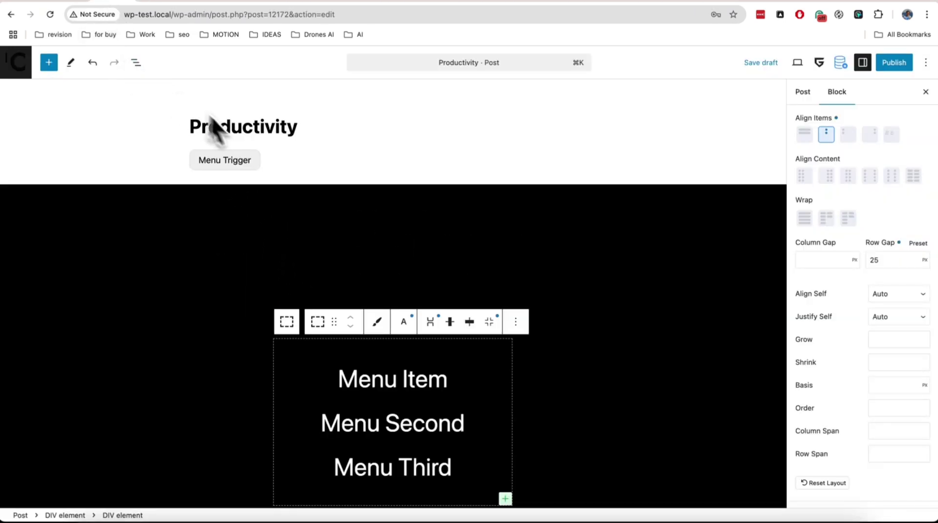
scroll(848, 370, down, 4)
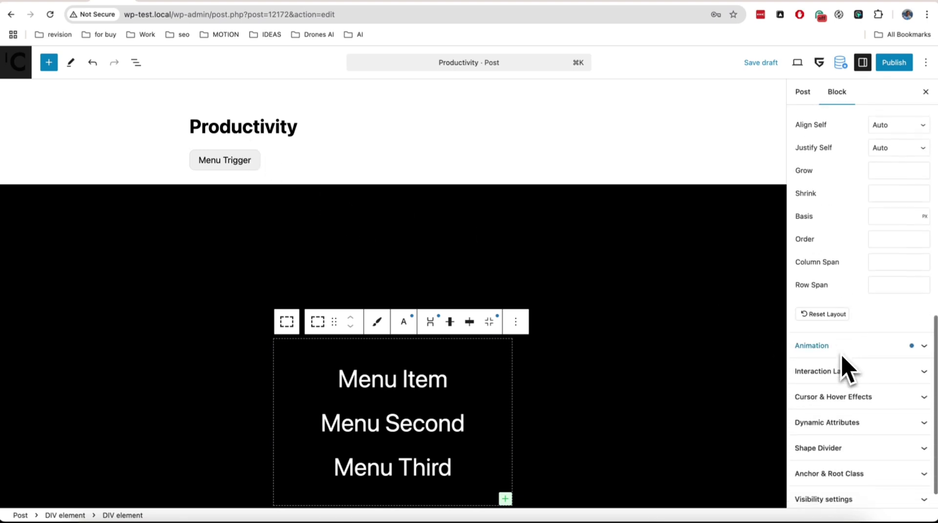
click(831, 317)
scroll(838, 335, down, 5)
scroll(839, 326, up, 3)
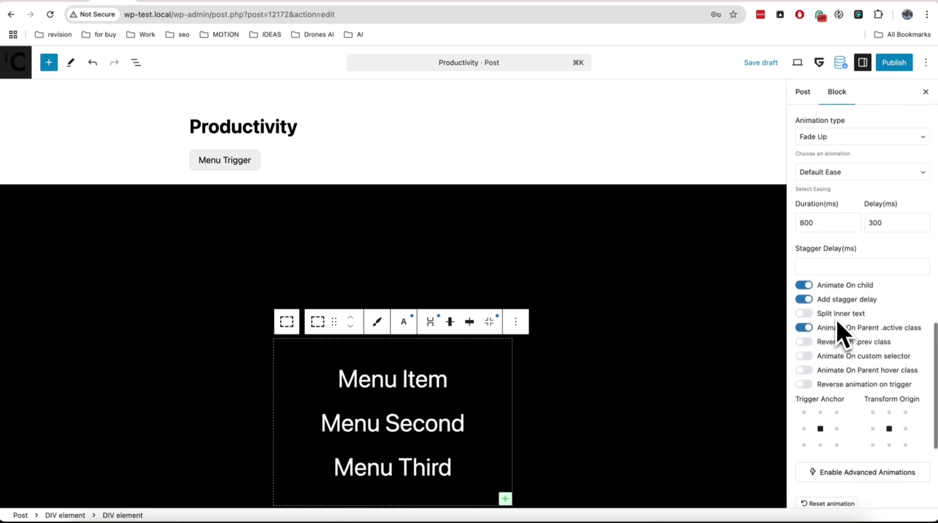
click(849, 168)
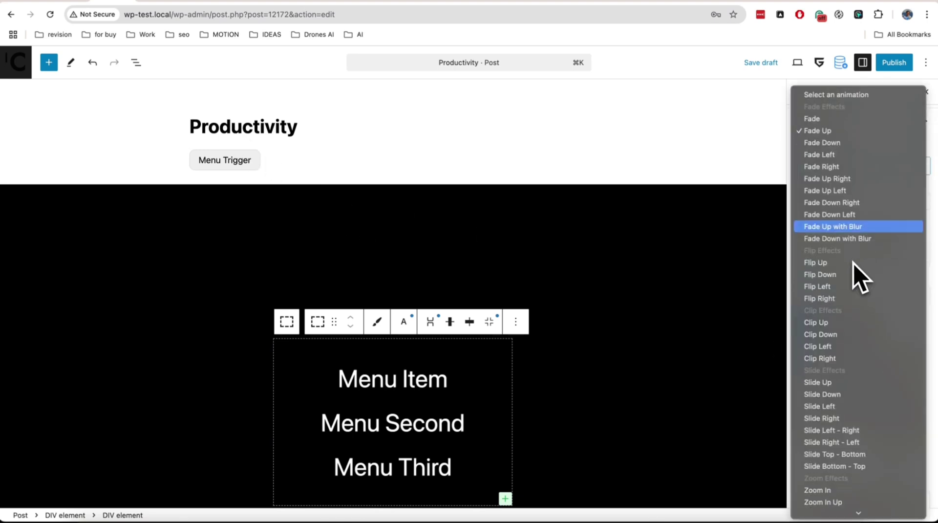
scroll(854, 263, down, 5)
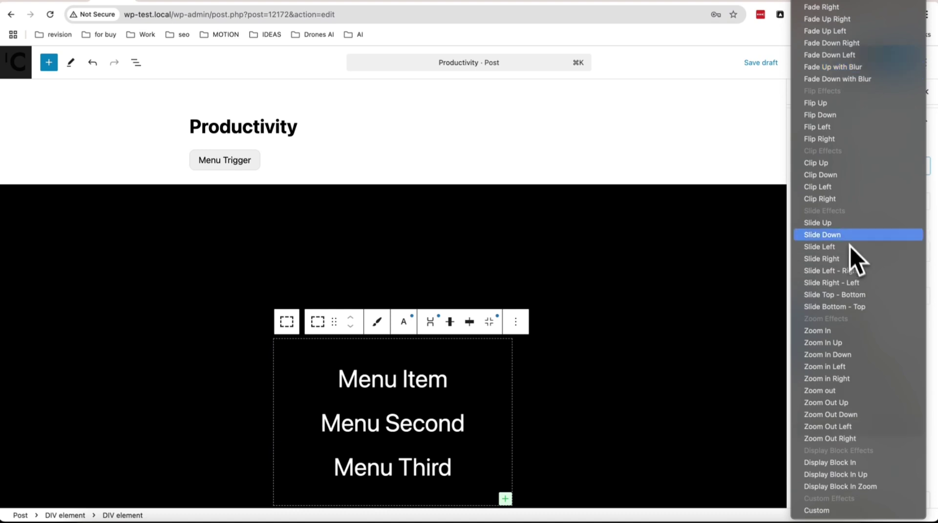
click(837, 175)
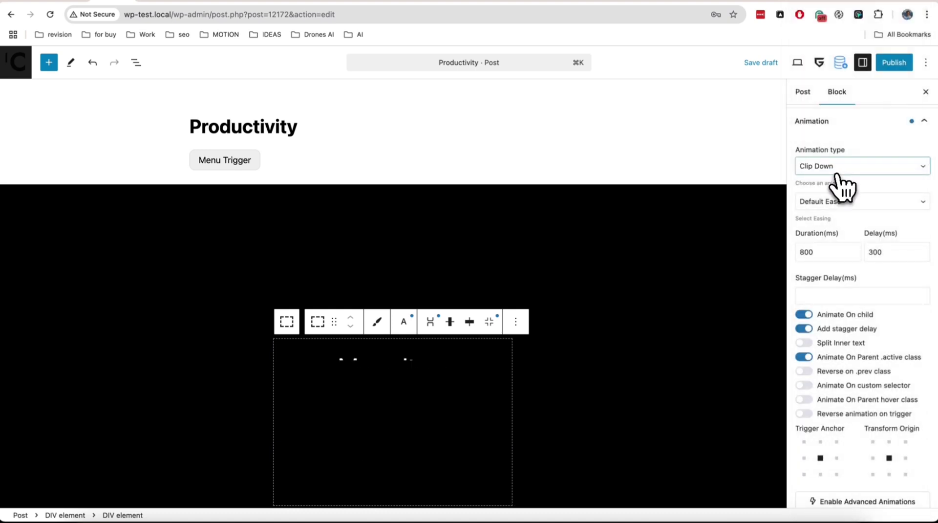
- Set the Panel Content's animation type to Zoom Out Up
click(843, 181)
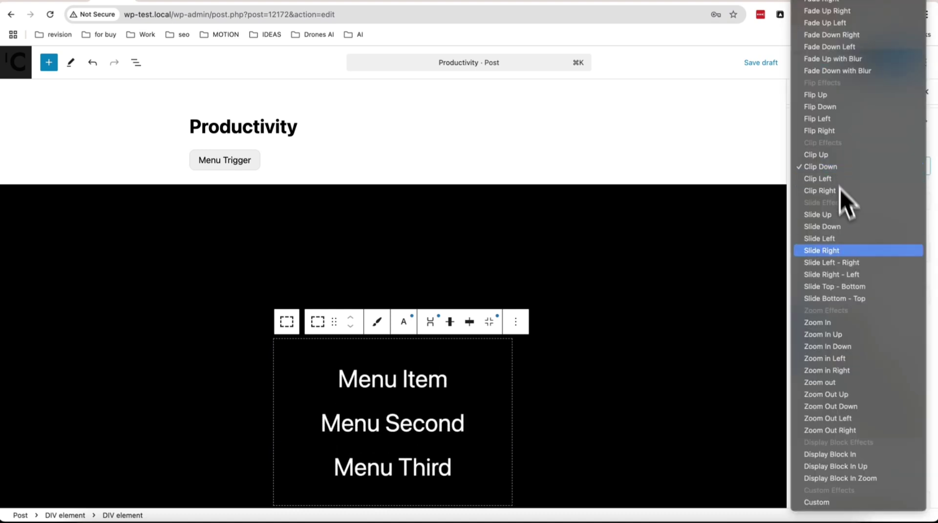
click(852, 391)
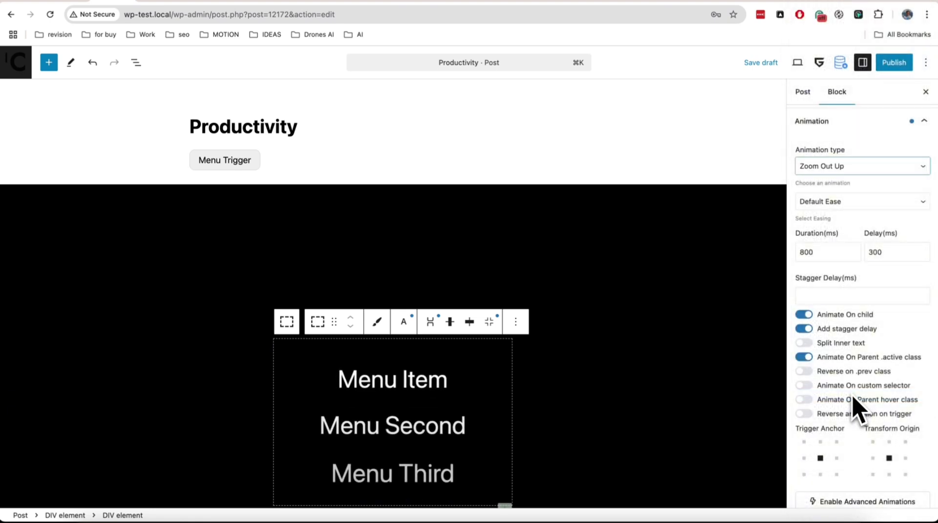
scroll(711, 349, down, 3)
- Save the draft, reload the front-end preview and open the menu to check the items' animation
click(773, 65)
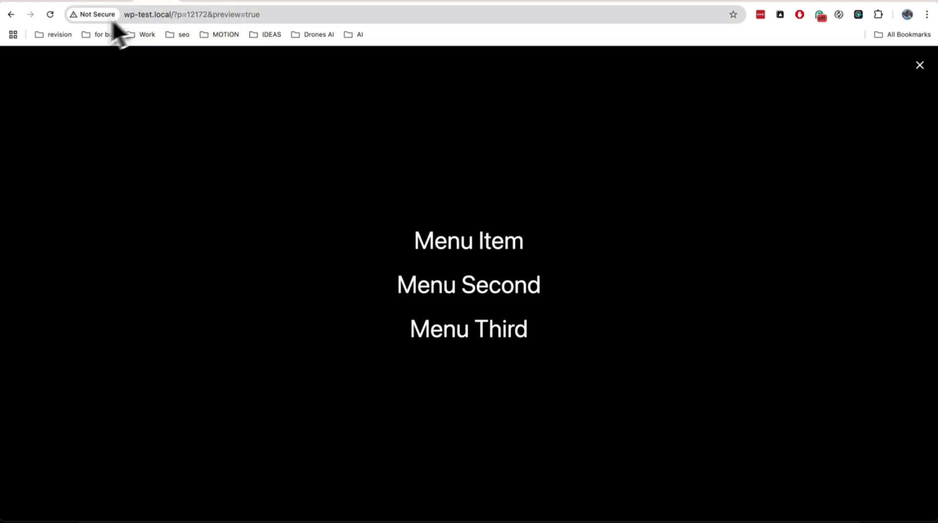
click(51, 20)
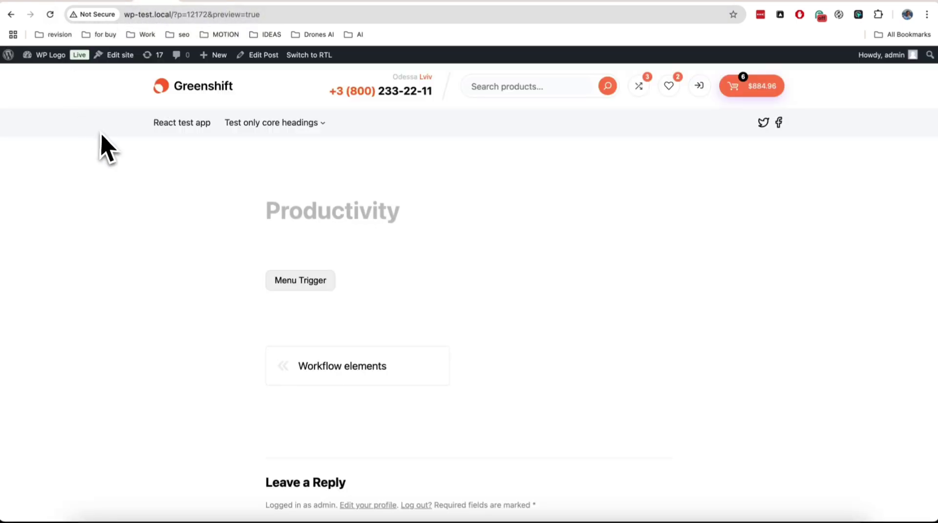
click(316, 287)
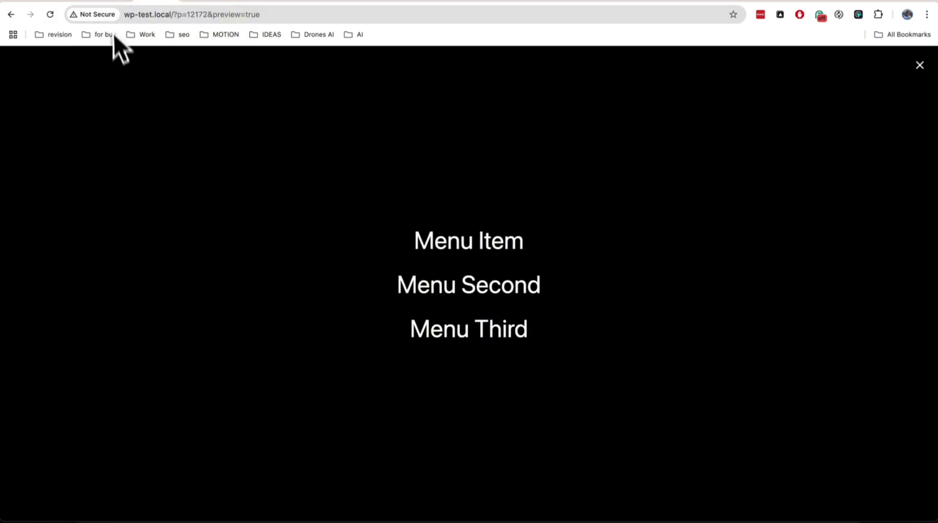
- Return to the editor and set the Sliding Panel block's own animation type to Zoom In
click(113, 2)
click(136, 62)
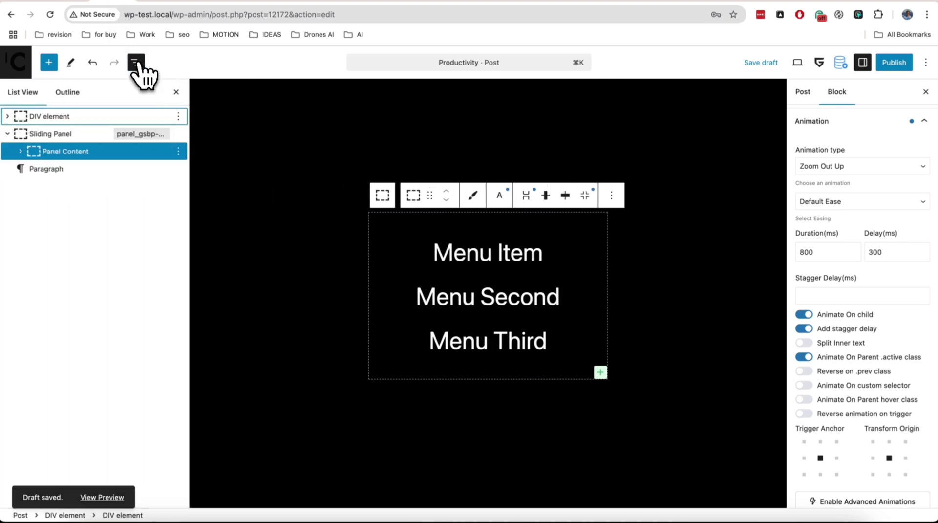
click(82, 134)
click(177, 91)
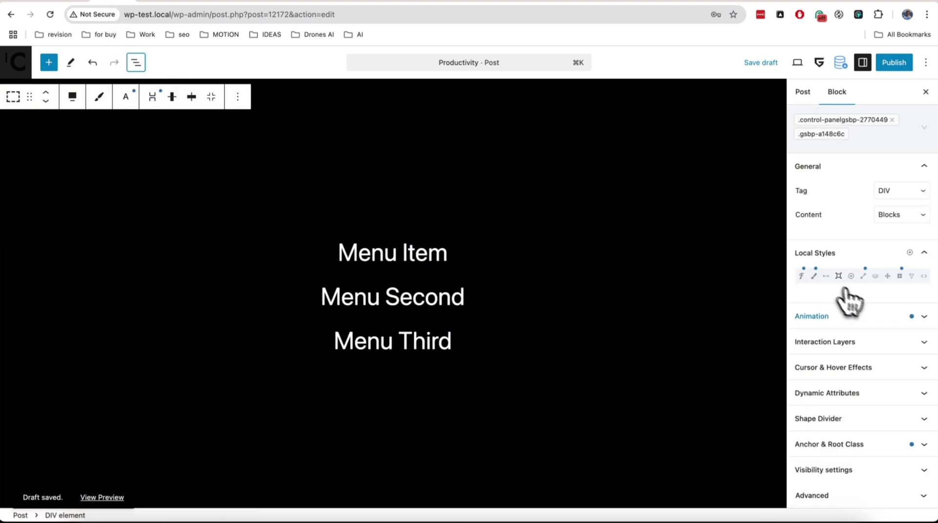
click(861, 316)
click(852, 191)
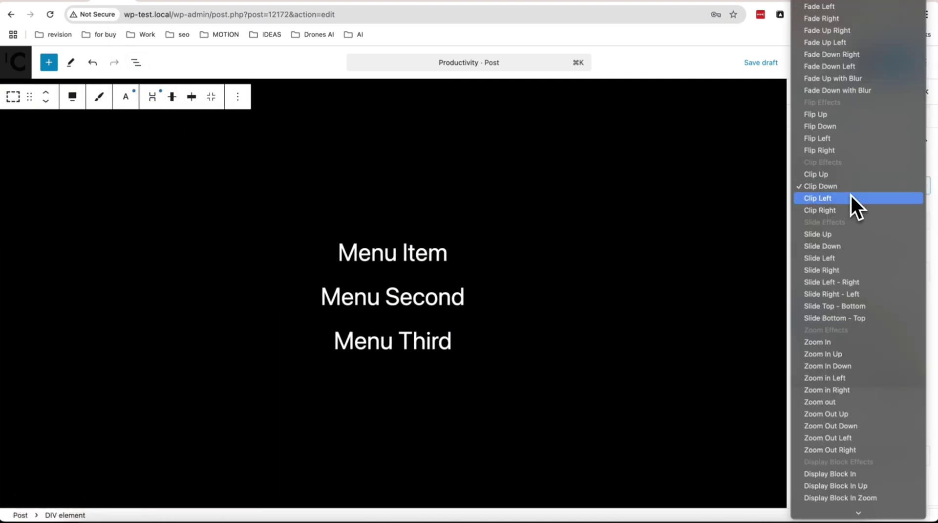
scroll(861, 248, up, 4)
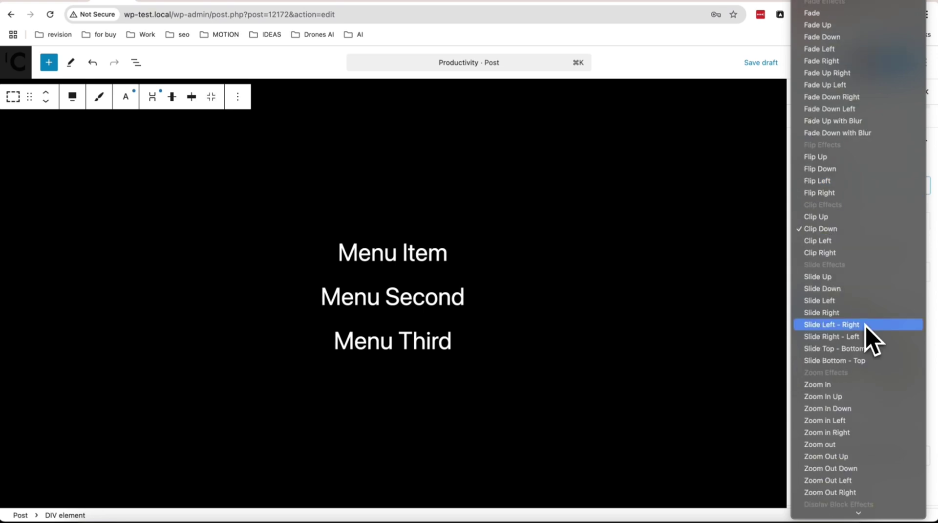
click(864, 385)
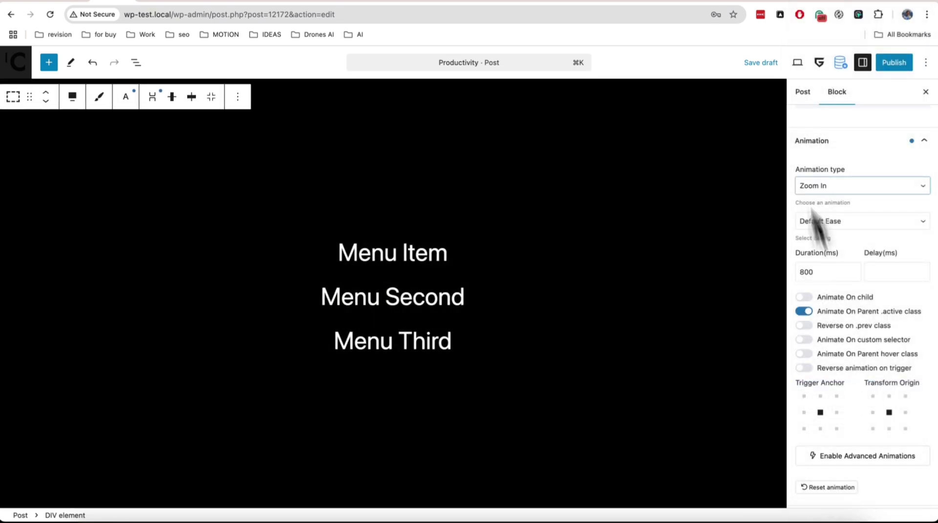
- Save the draft and reload the front-end preview to check the whole panel's opening animation
click(762, 63)
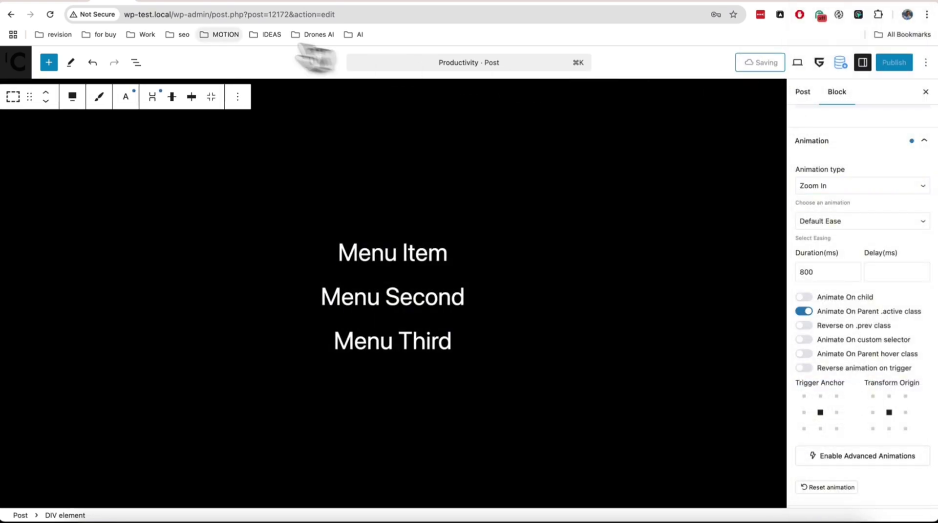
click(165, 2)
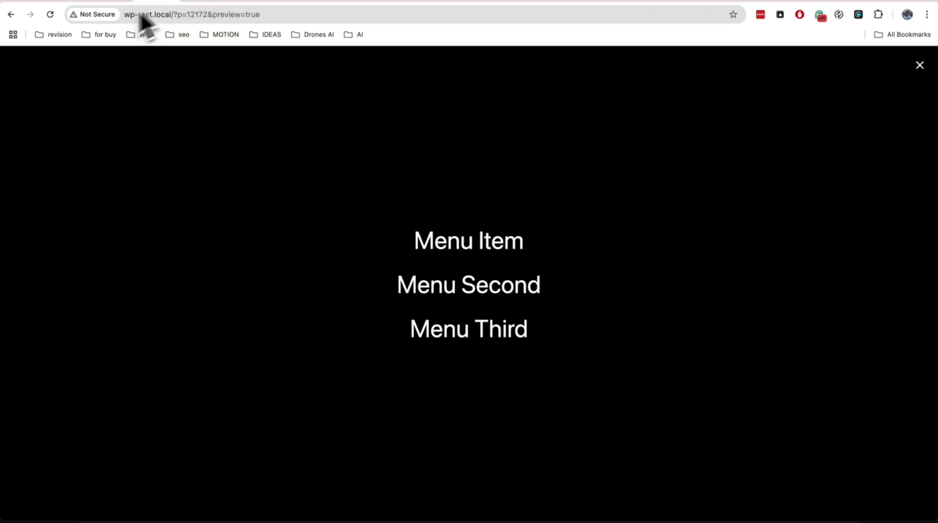
click(55, 19)
click(299, 288)
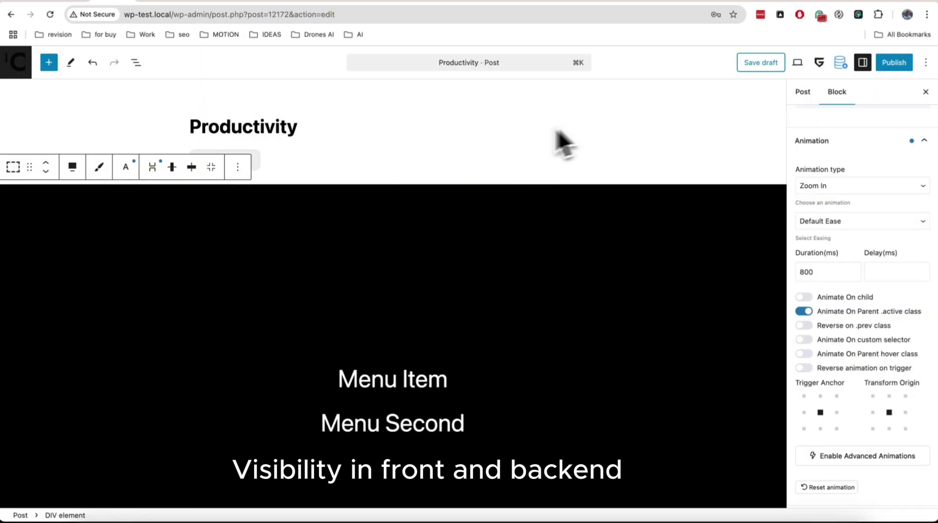
- Hide the sliding panel in the editor using the Menu Trigger button's Synced Panel Control
click(291, 160)
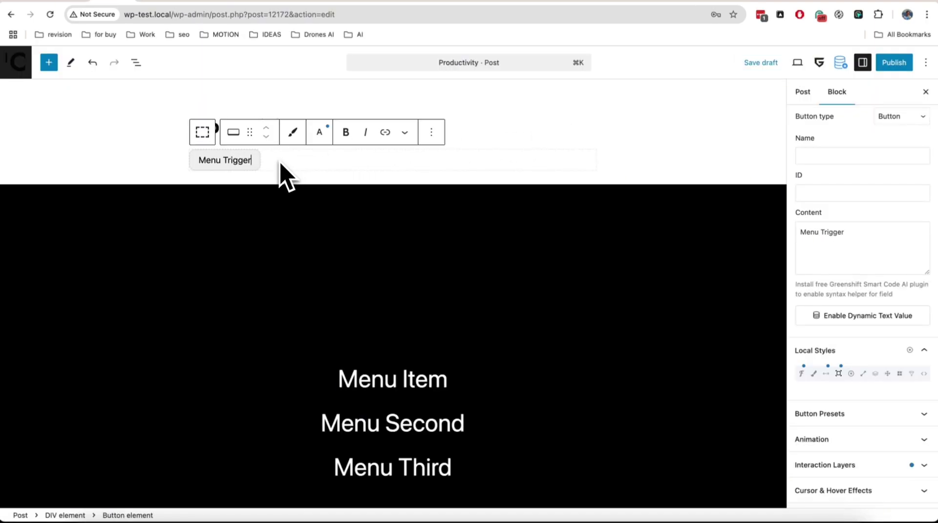
scroll(808, 215, up, 5)
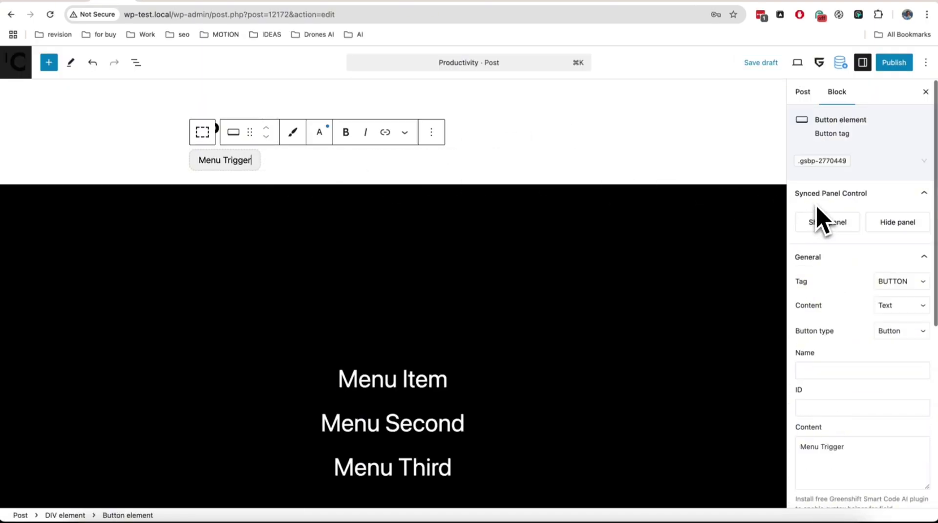
click(892, 224)
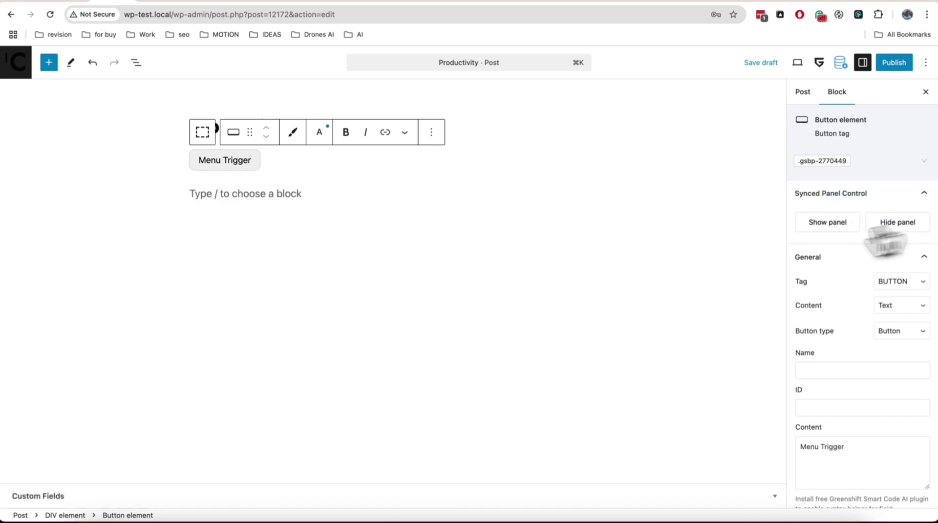
- Select the Sliding Panel block and review its device, editor and front-end visibility options in the custom local styles
click(136, 62)
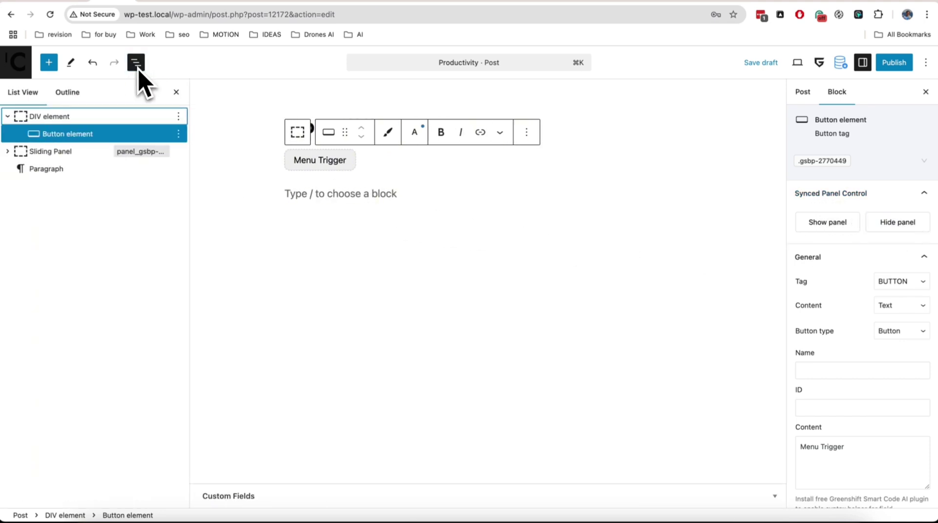
click(54, 151)
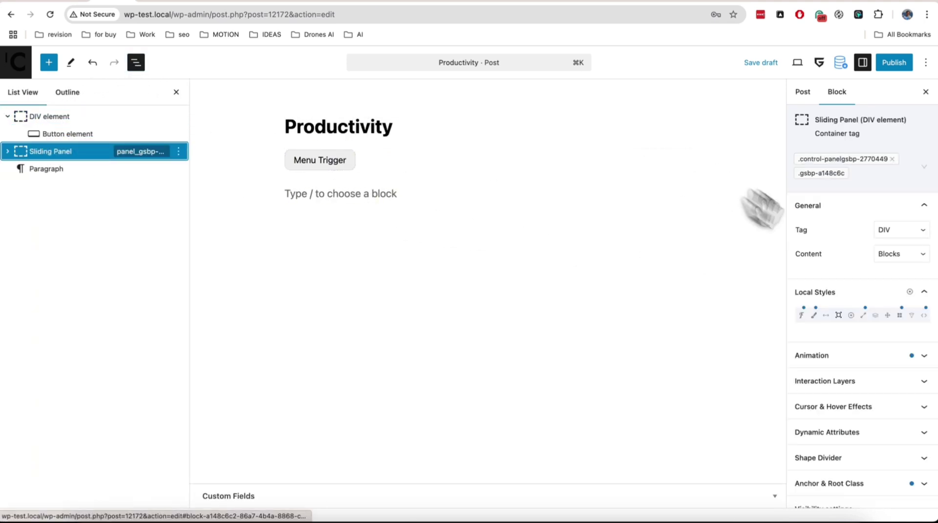
click(924, 316)
scroll(929, 332, down, 5)
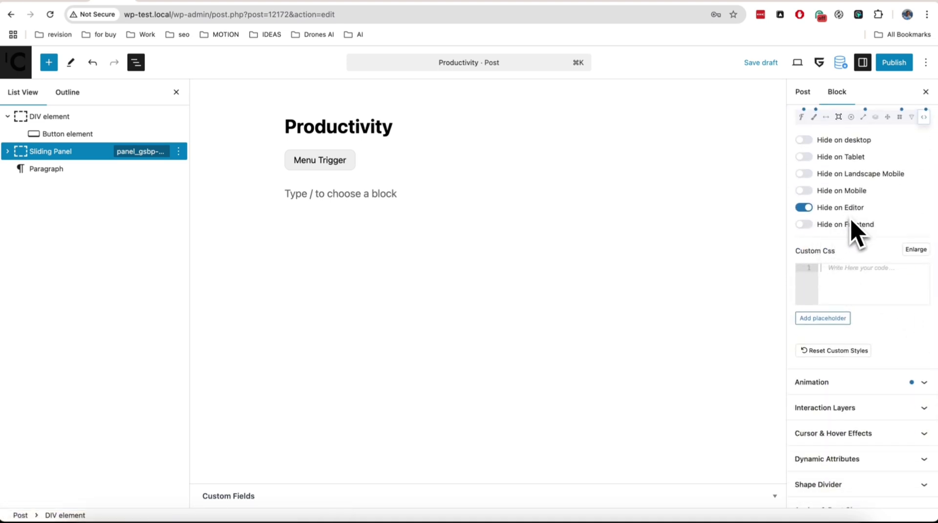
scroll(855, 233, up, 5)
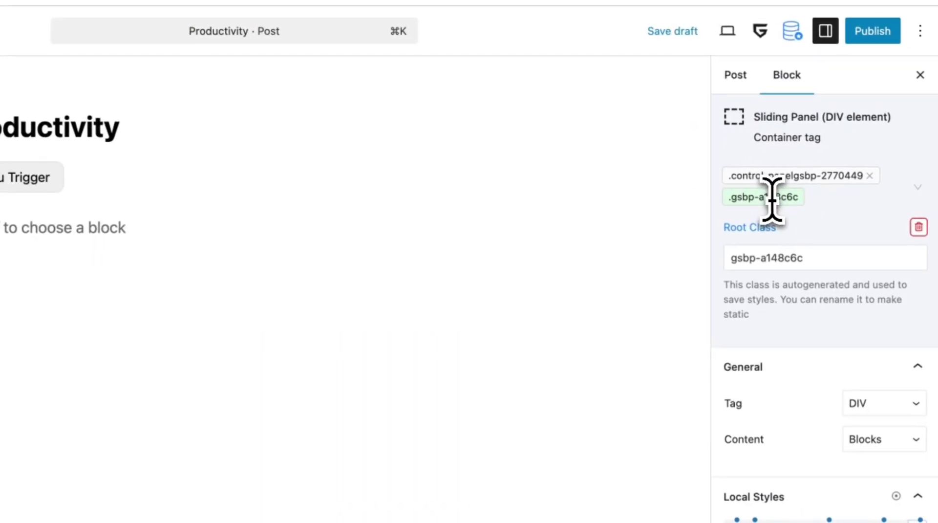
- Review the editor and front-end display limits of the Sliding Panel's control-panel local class
click(773, 178)
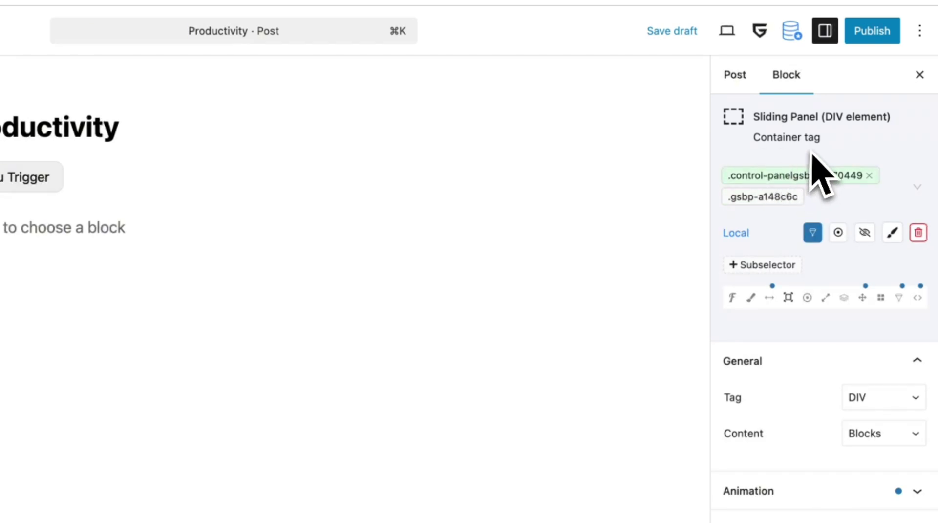
click(813, 233)
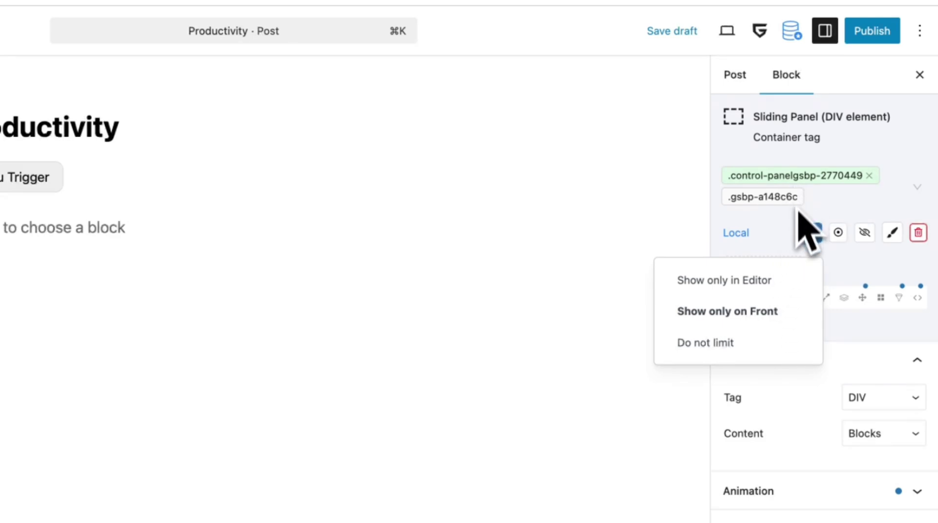
click(821, 188)
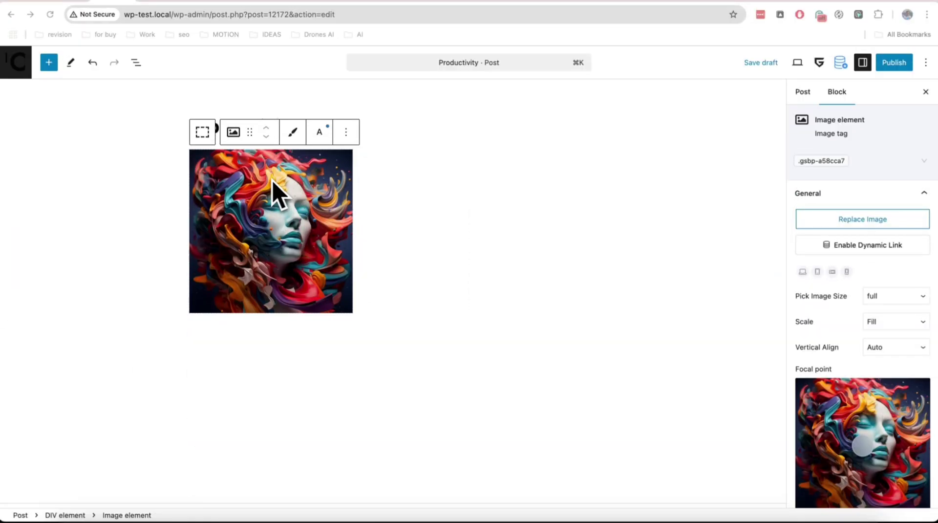
- Enable a tooltip reading "My tooltip" on the DIV around the image, then save the draft and check it in the front-end preview
click(200, 130)
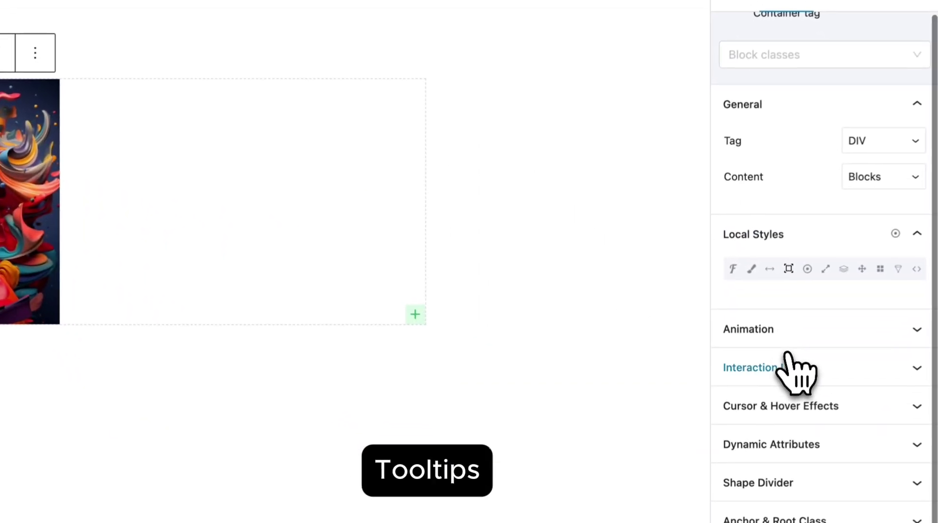
click(826, 406)
scroll(807, 405, down, 2)
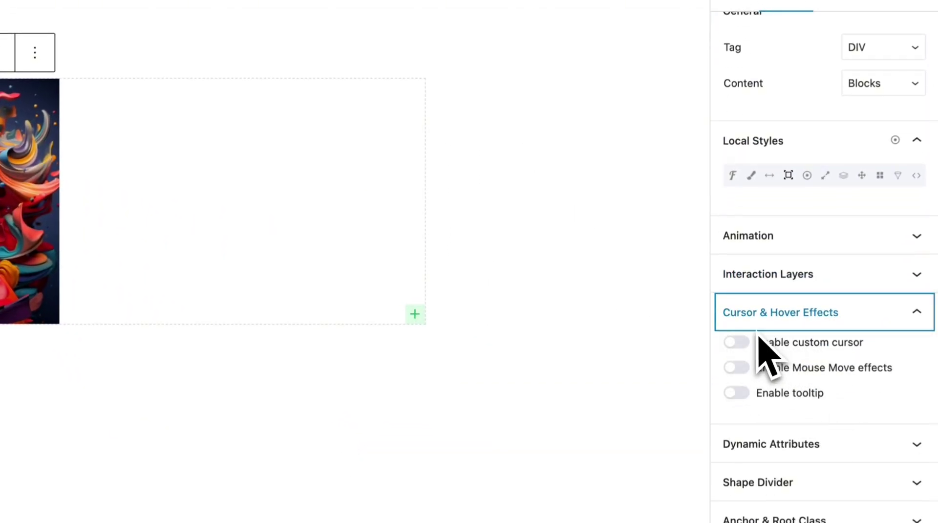
click(745, 394)
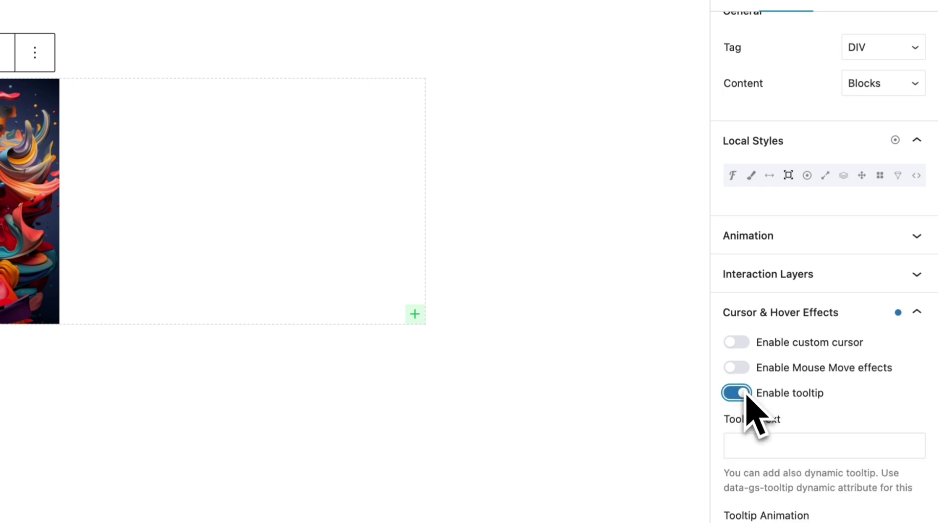
click(754, 444)
text(My tooltip)
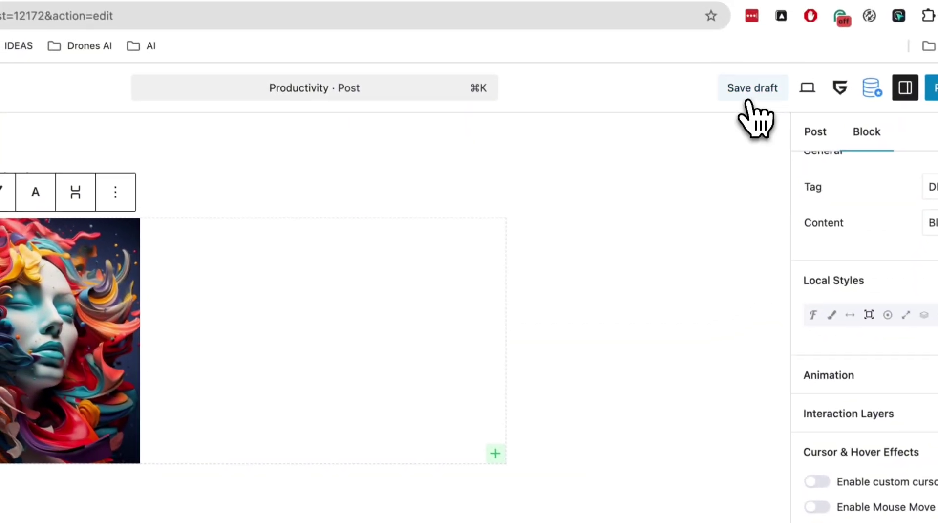
click(719, 40)
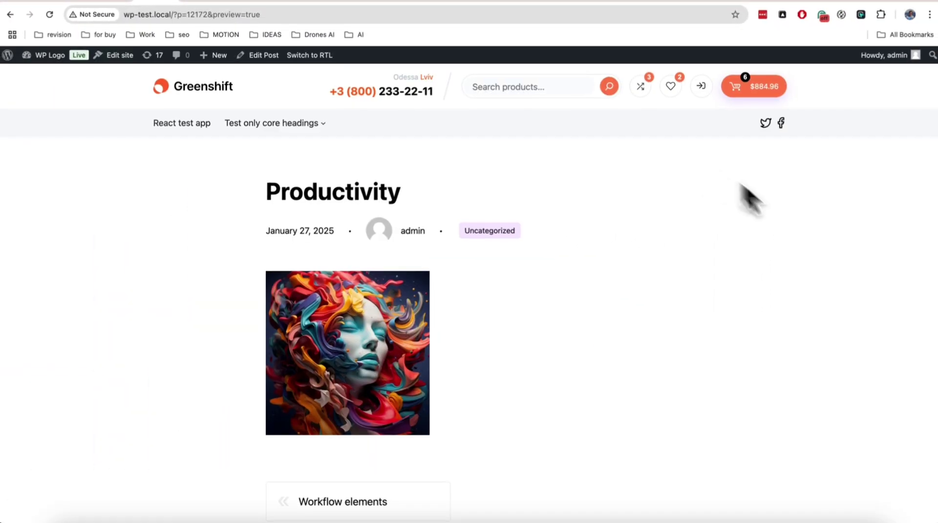
mouse_move(396, 345)
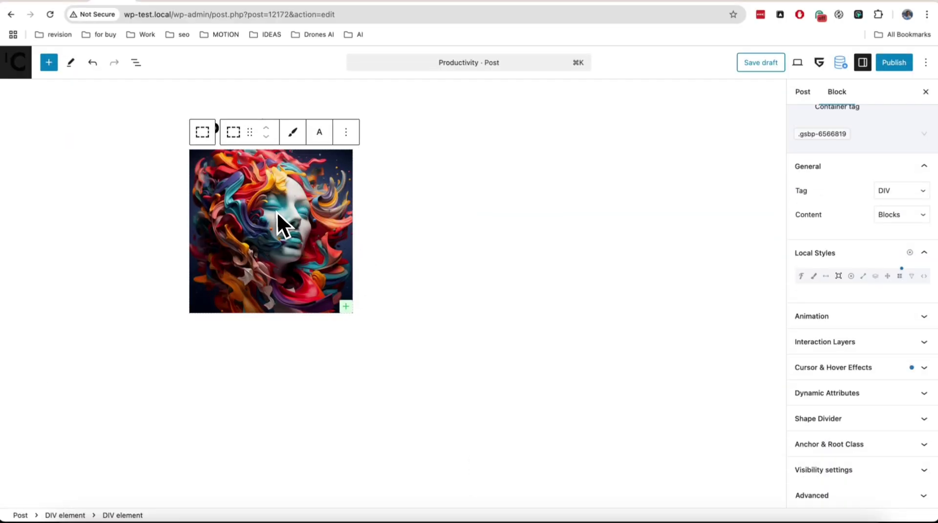
- Select the image inside the nested DIV and enable Mouse Move effects for it
click(286, 211)
scroll(900, 277, down, 6)
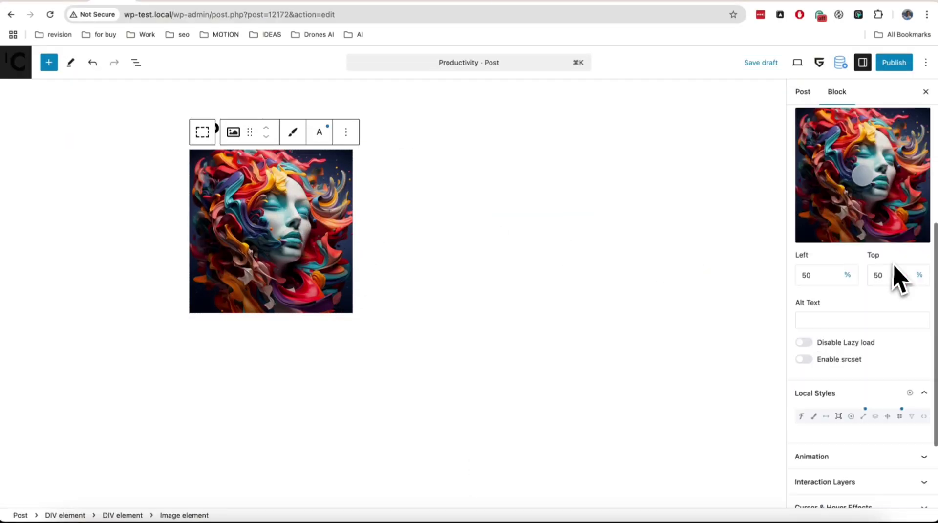
click(843, 391)
scroll(848, 400, down, 2)
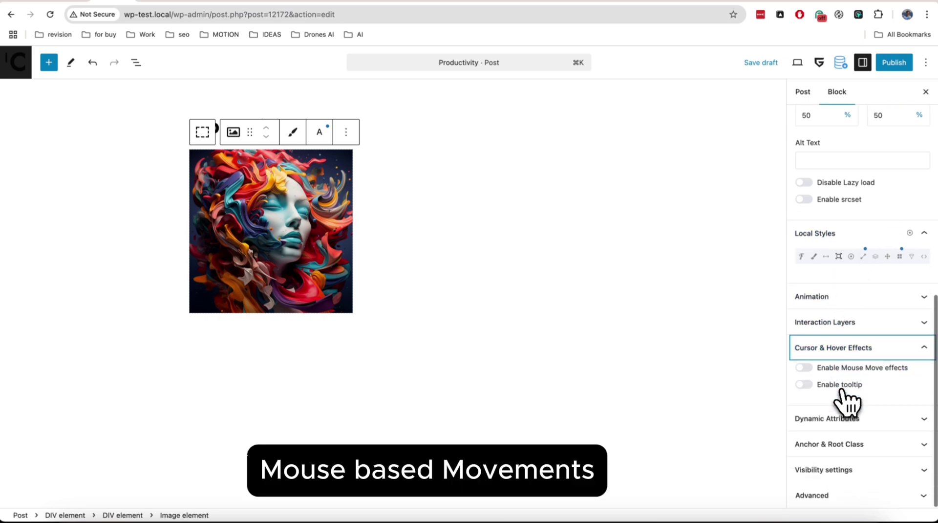
click(804, 370)
scroll(855, 357, down, 5)
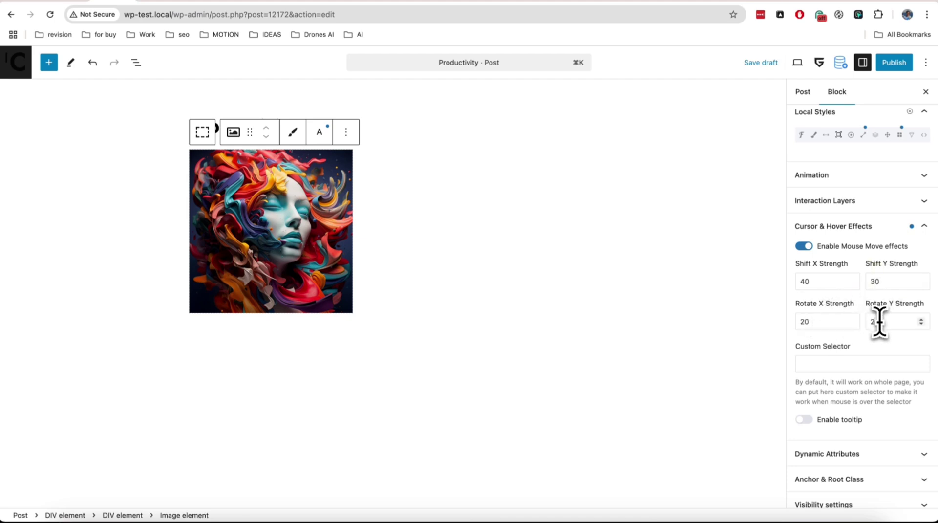
- Save the draft and reload the front-end preview to check the image's mouse-based movement
click(767, 63)
click(157, 2)
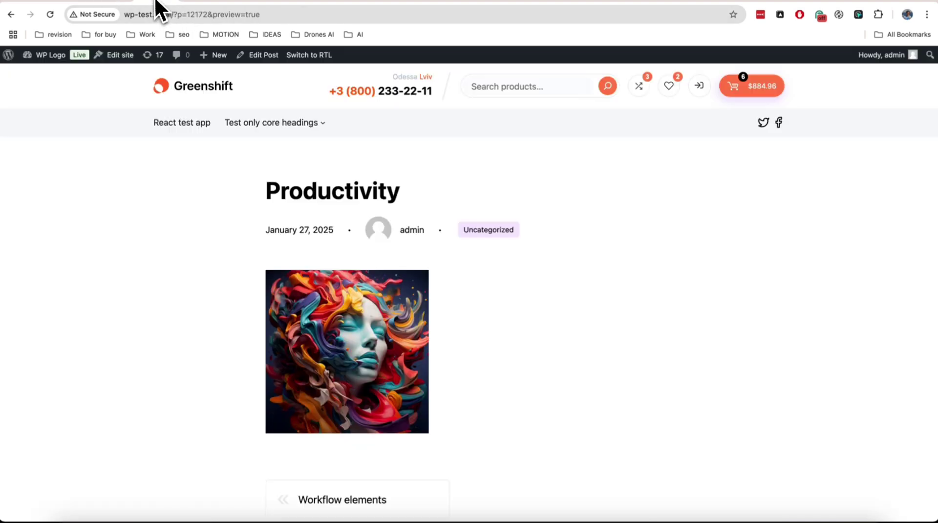
click(50, 14)
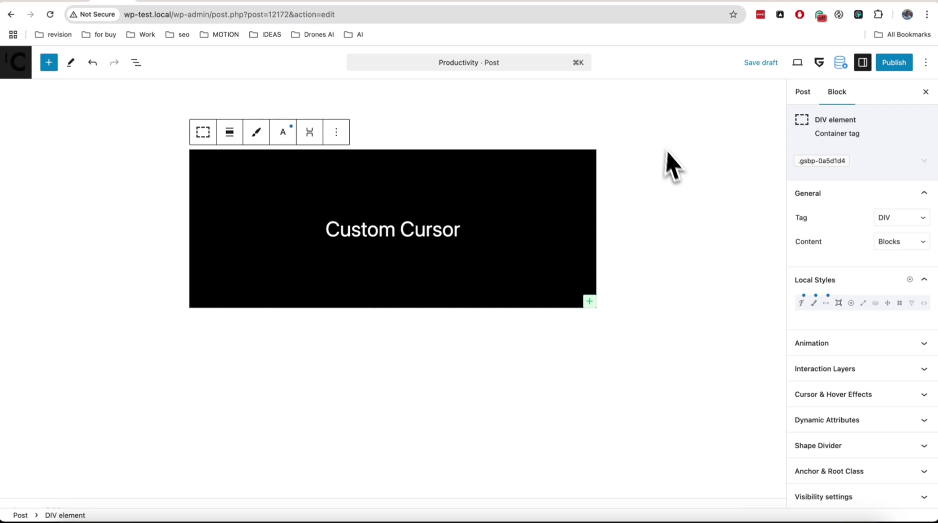
- Enable the custom cursor option on the black "Custom Cursor" DIV container
click(819, 394)
scroll(836, 395, down, 3)
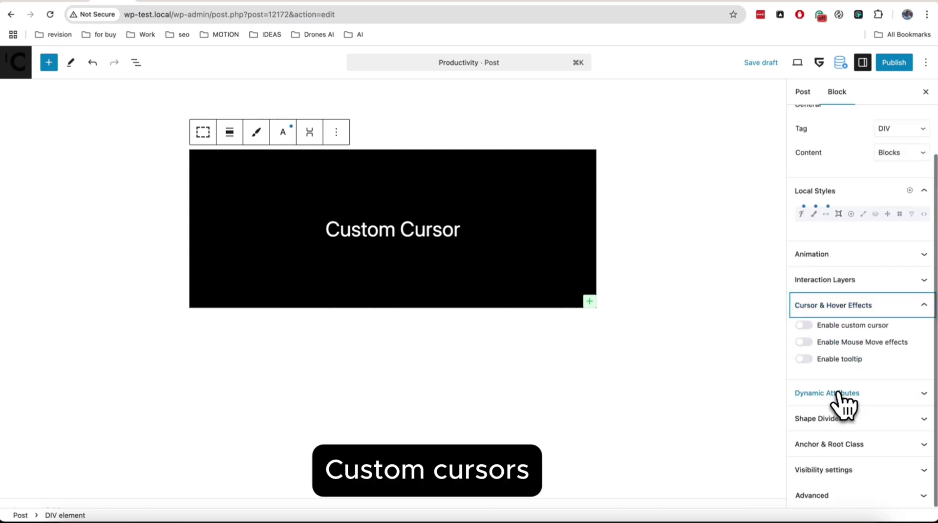
click(821, 326)
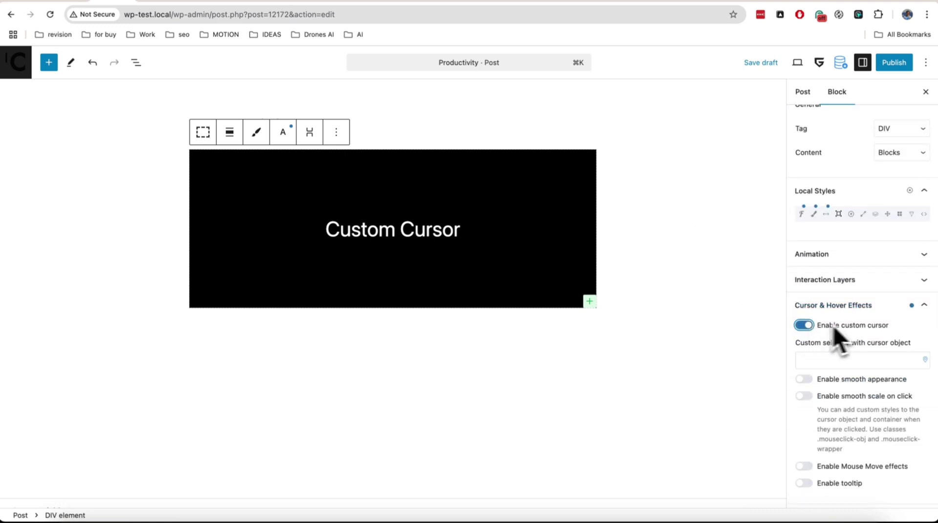
- Insert an Image element inside the black container using cursor-1.png from the media library
click(590, 302)
text(image)
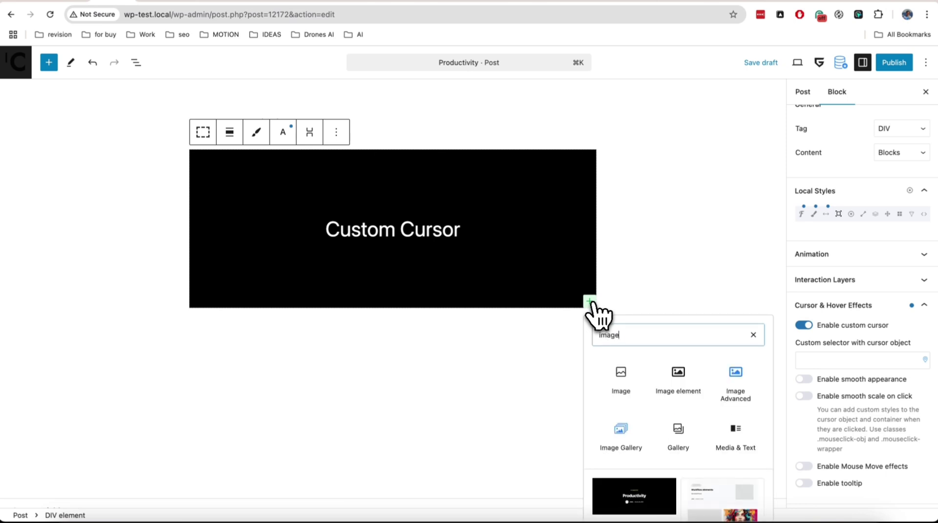
click(682, 384)
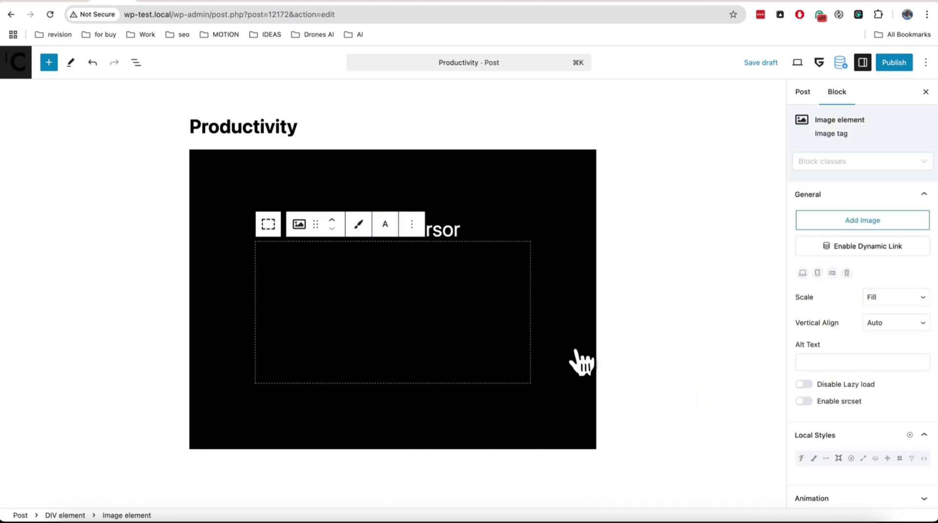
click(833, 223)
click(810, 253)
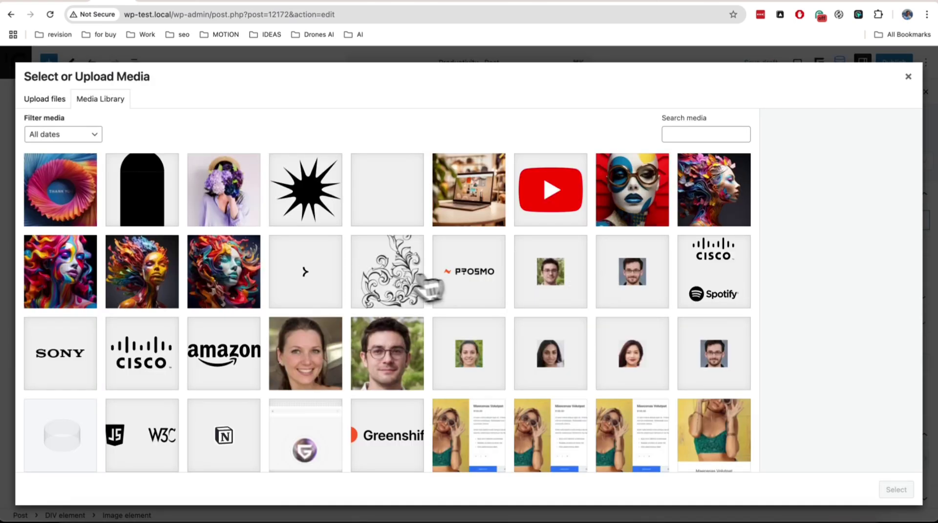
scroll(436, 350, down, 7)
click(402, 342)
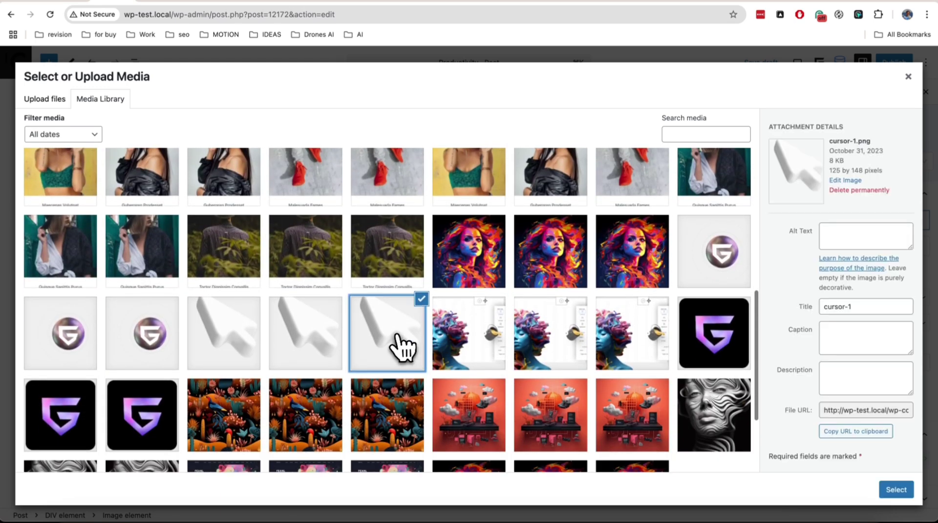
click(897, 489)
- Set the cursor image's width to 100 px in its local styles
scroll(874, 435, down, 6)
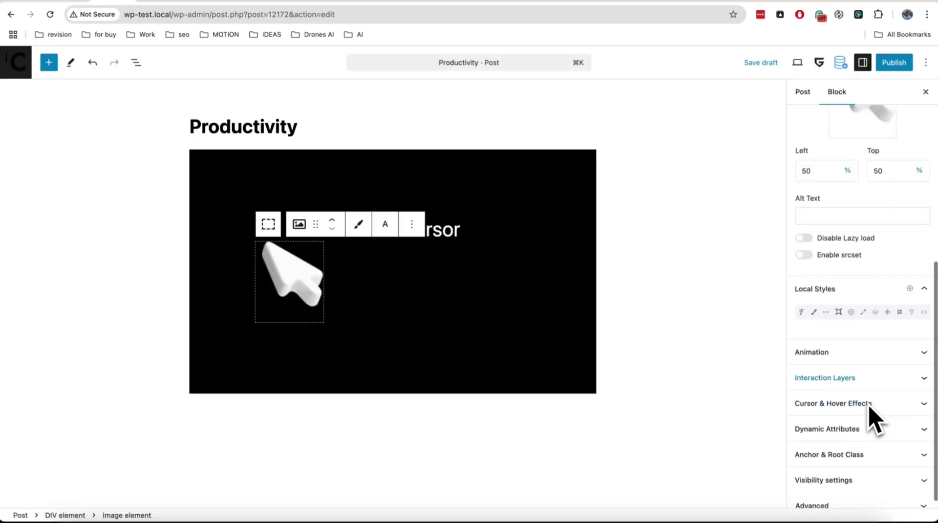
click(863, 311)
scroll(864, 315, down, 1)
scroll(863, 315, down, 1)
click(858, 317)
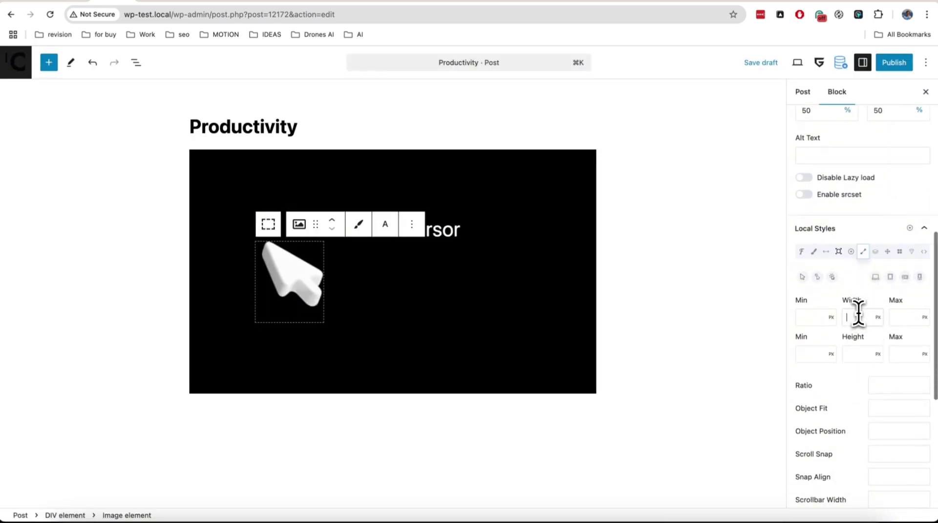
text(100)
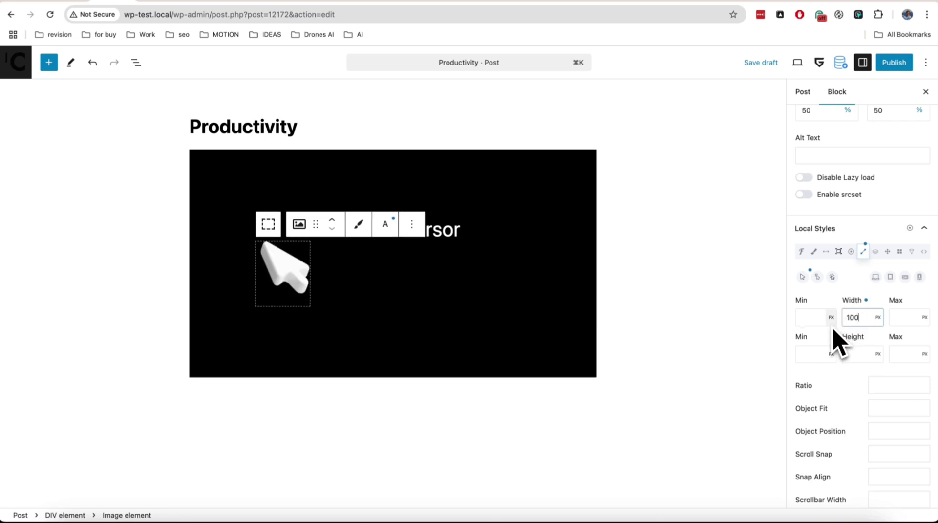
- Copy the cursor image's root class and enter .gsbp-bd7b5a7 as the black container's custom cursor selector
scroll(837, 345, up, 10)
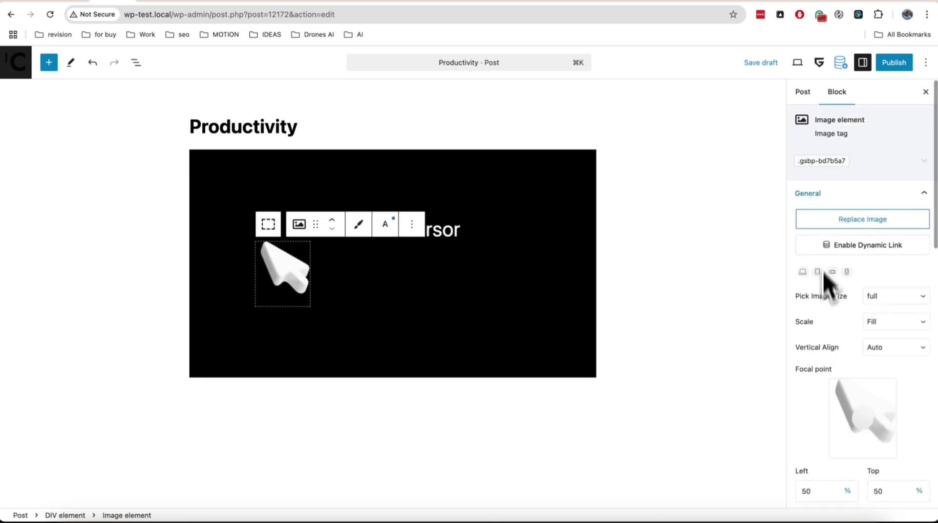
click(824, 161)
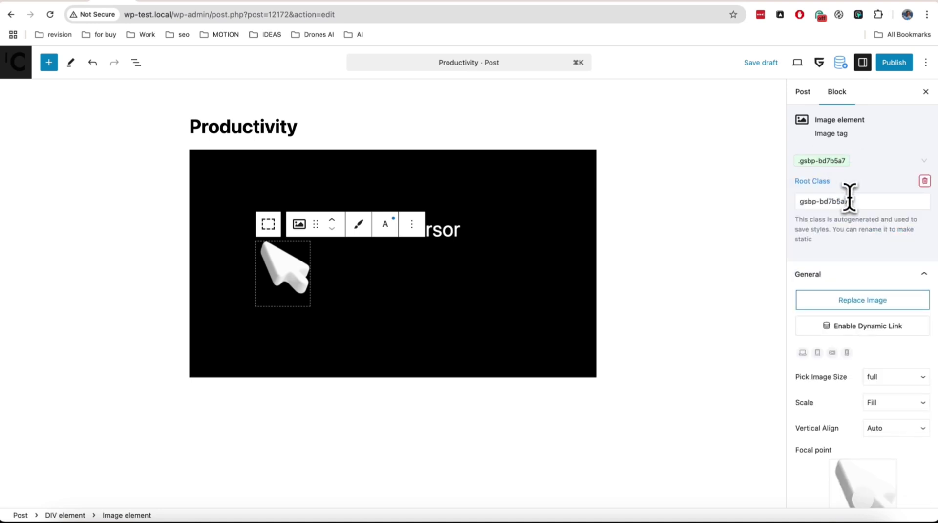
click(577, 157)
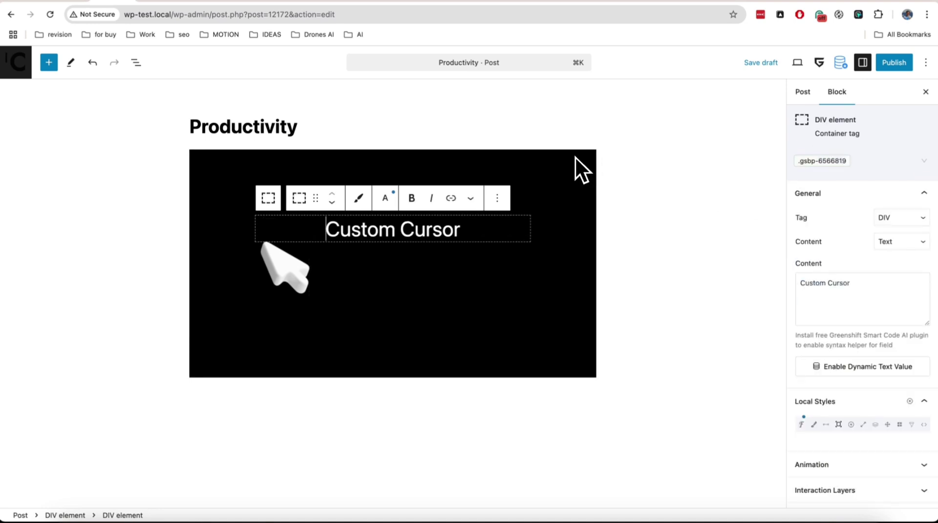
click(583, 157)
scroll(830, 266, down, 1)
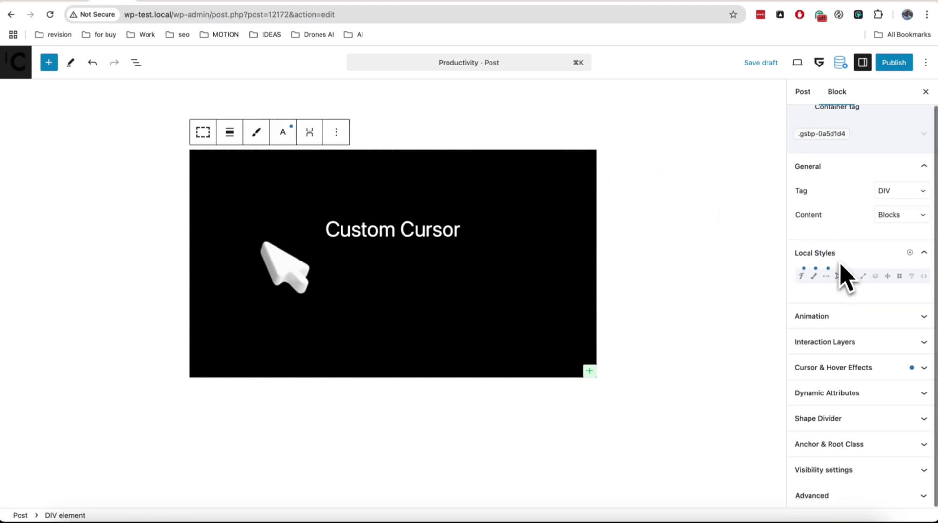
click(861, 366)
click(844, 259)
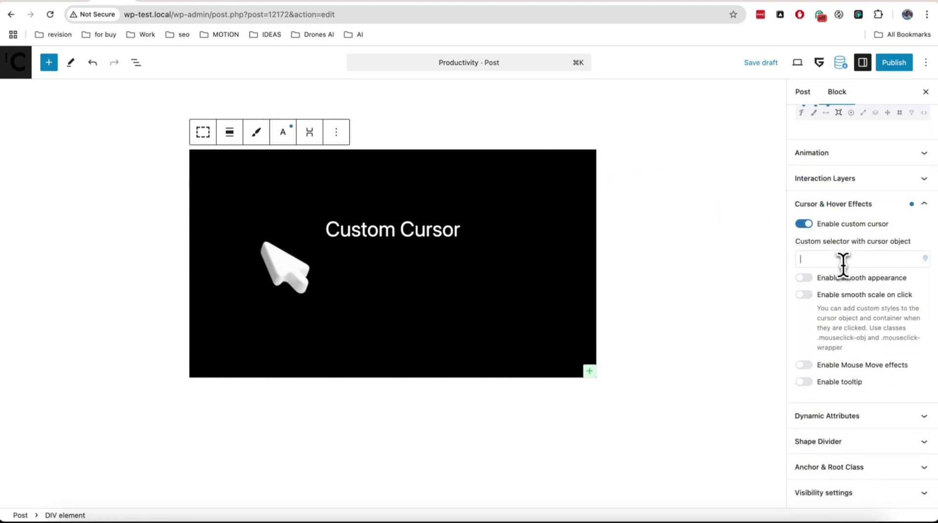
key(super+v)
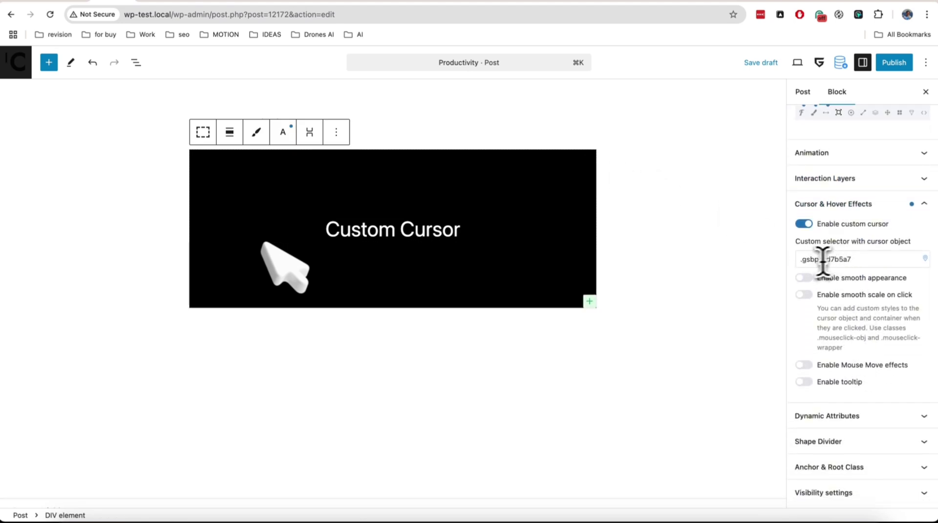
- Pick the cursor image's .gsbp-bd7b5a7 selector in the Css Selector Builder and use that chain for the custom cursor
click(926, 259)
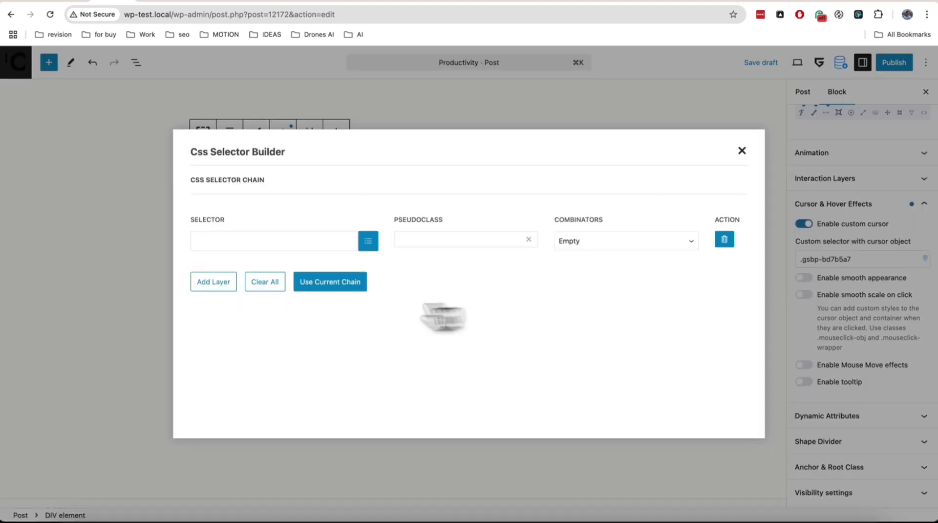
click(368, 243)
click(201, 263)
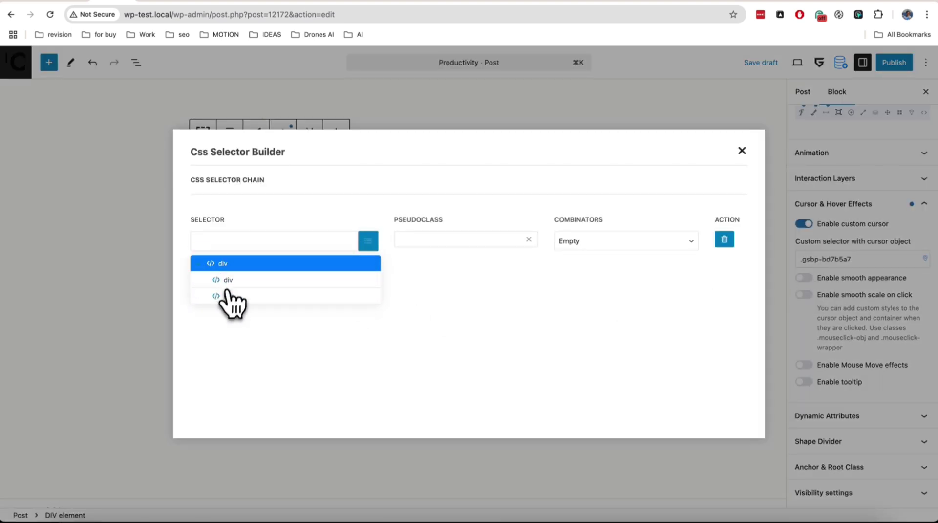
click(229, 296)
click(410, 290)
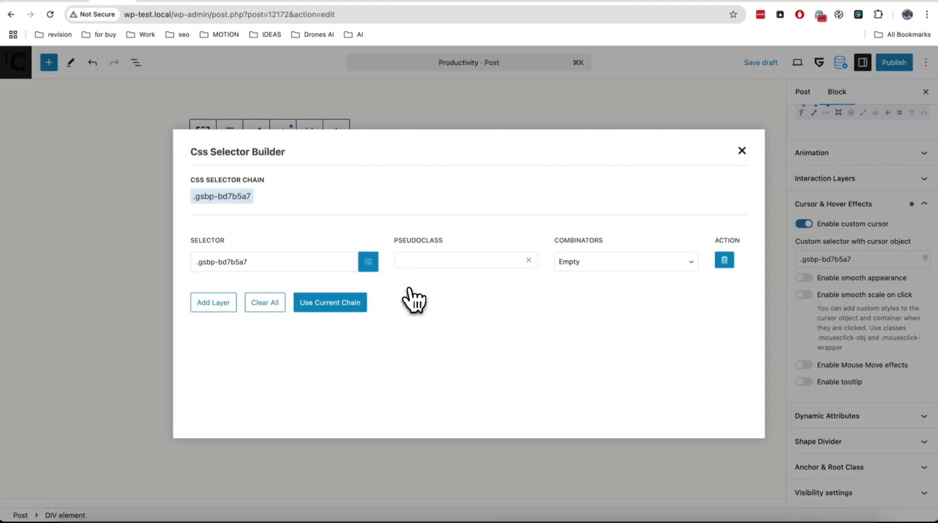
click(351, 303)
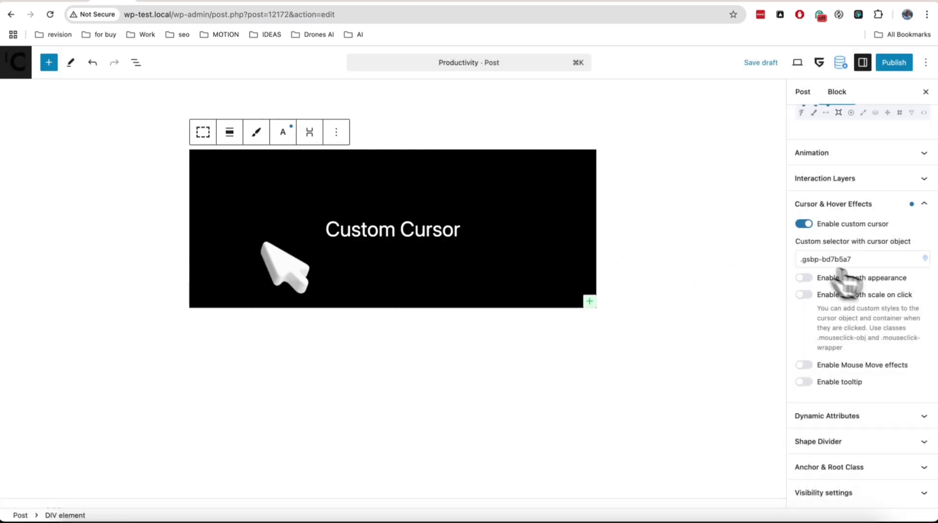
- Enable smooth appearance and smooth scale on click for the custom cursor, then save the draft and check it in the front-end preview
click(804, 278)
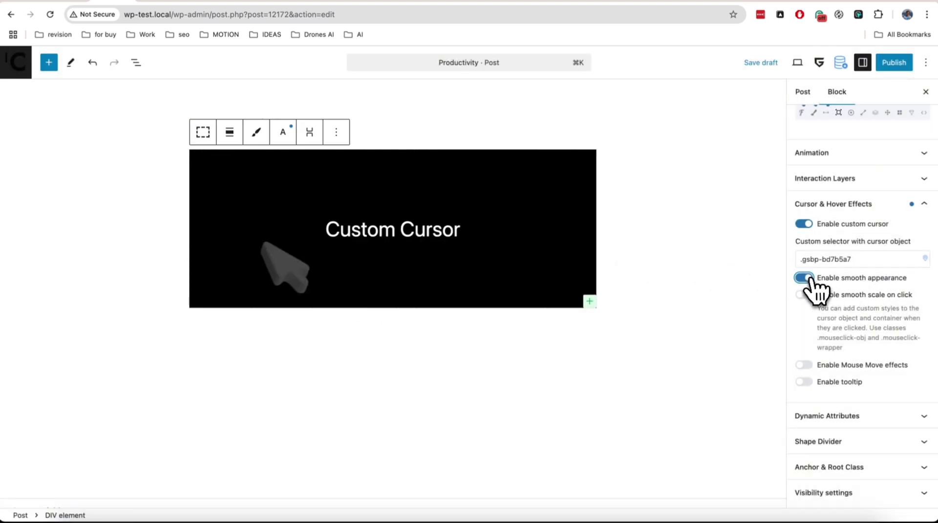
click(804, 295)
click(761, 63)
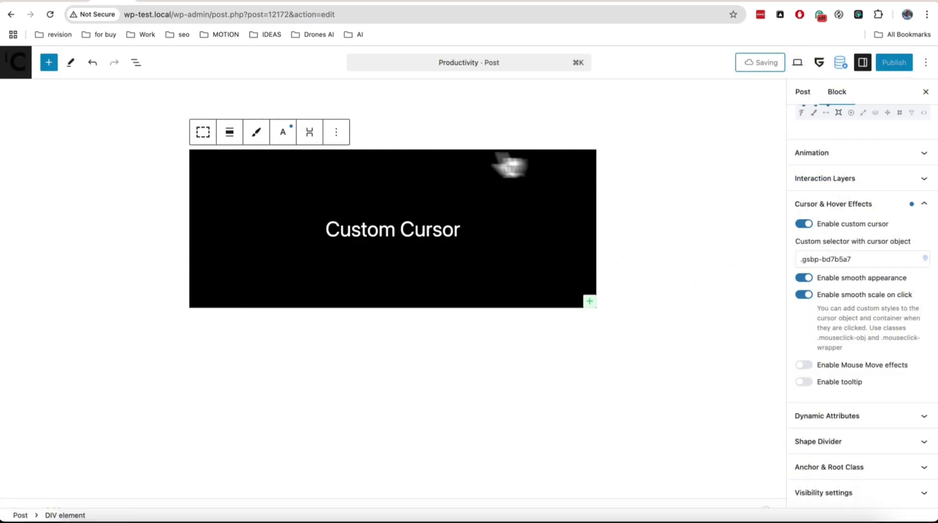
click(156, 1)
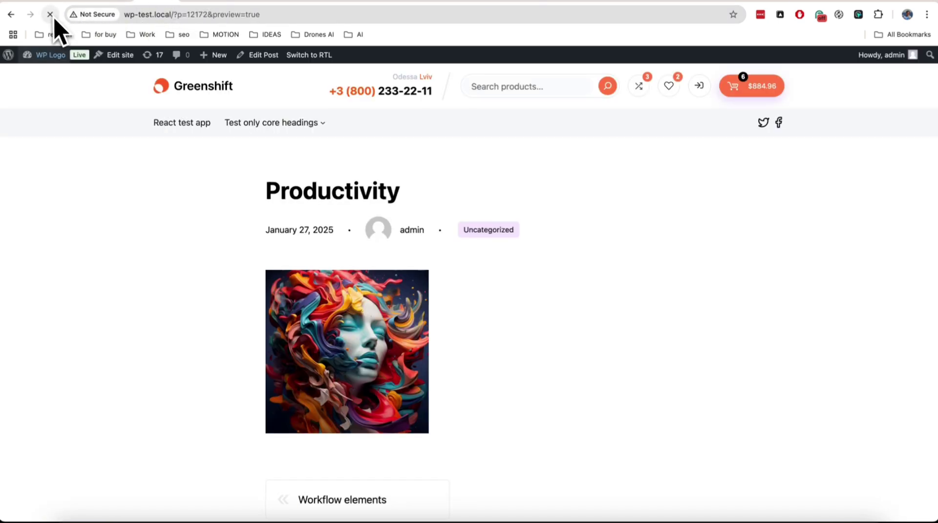
click(51, 15)
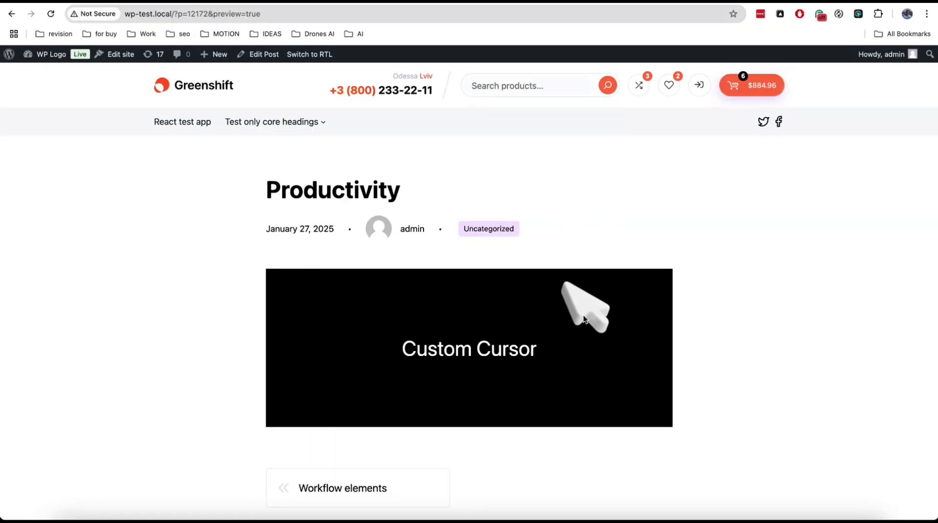